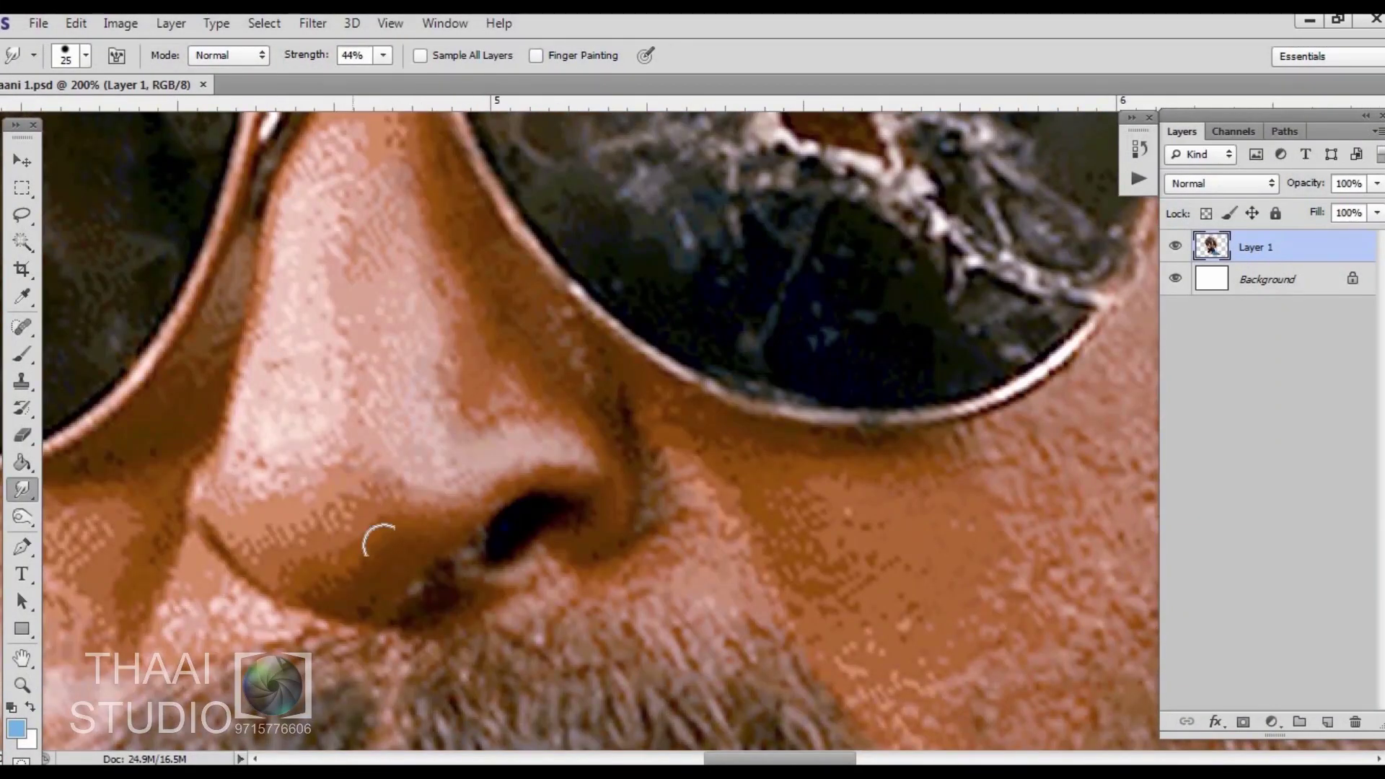
# Smudge the nose tip, nostril edge and bridge into smooth skin, then pan toward the cheek
pyautogui.moveTo(292, 565)
pyautogui.mouseDown()
pyautogui.moveTo(310, 510)
pyautogui.moveTo(400, 524)
pyautogui.mouseUp()
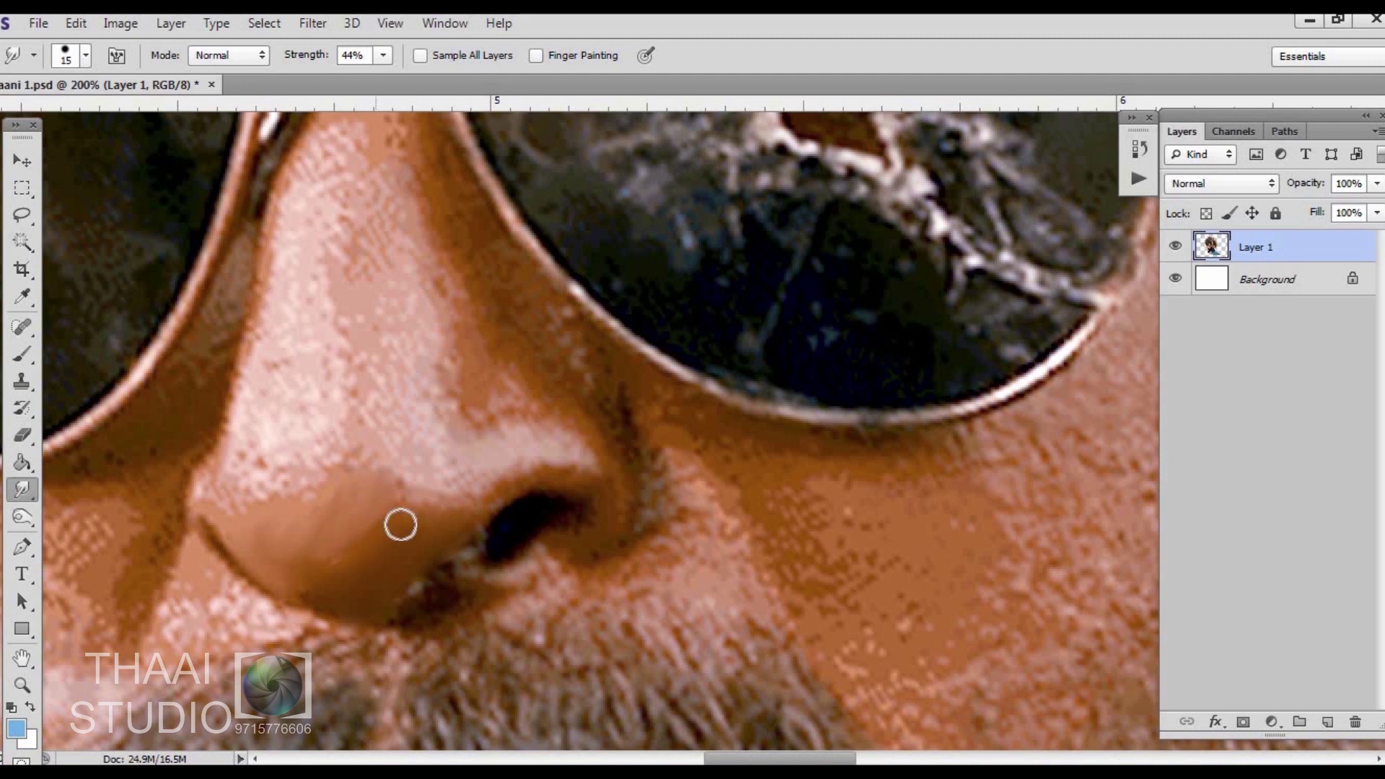
pyautogui.moveTo(485, 493)
pyautogui.mouseDown()
pyautogui.moveTo(526, 538)
pyautogui.moveTo(459, 602)
pyautogui.mouseUp()
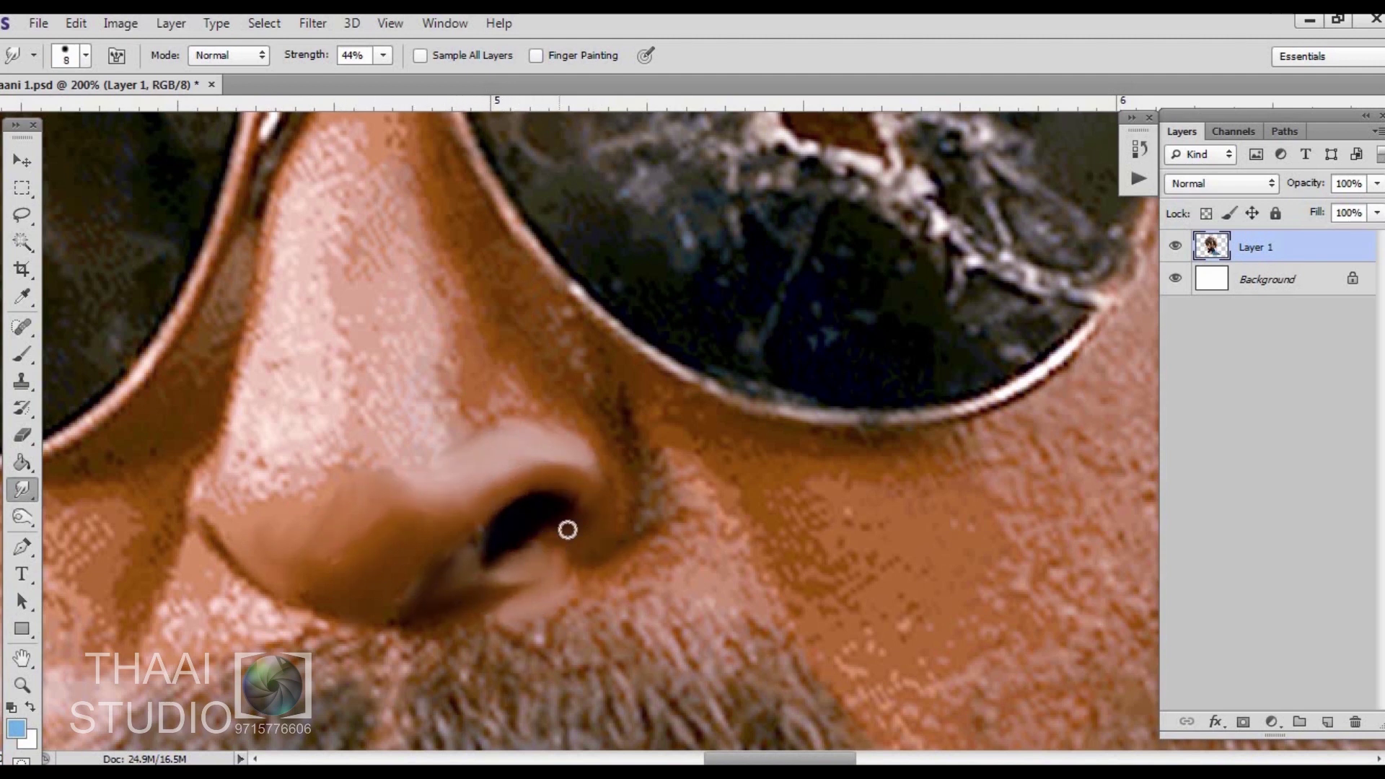
pyautogui.hscroll(-3, 285, 585)
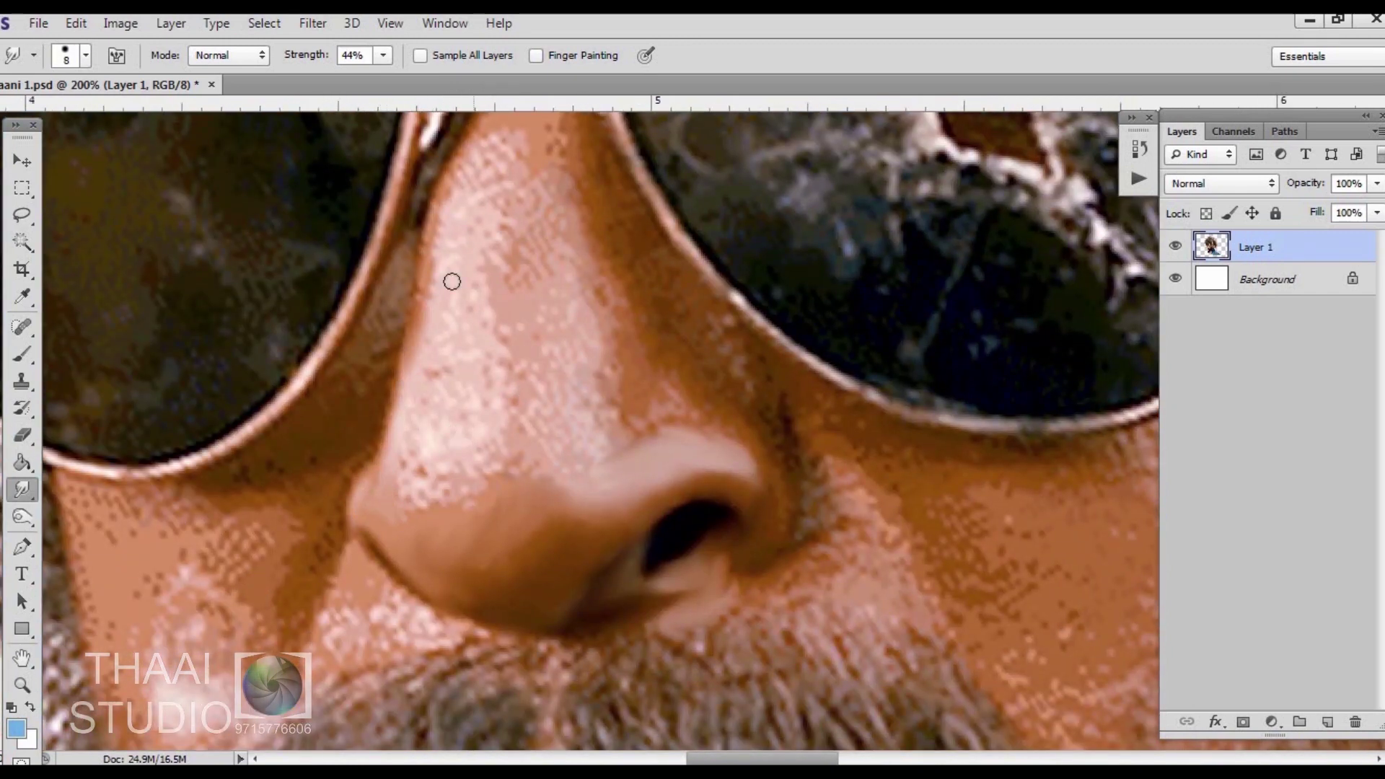
pyautogui.moveTo(489, 454); pyautogui.dragTo(455, 268)
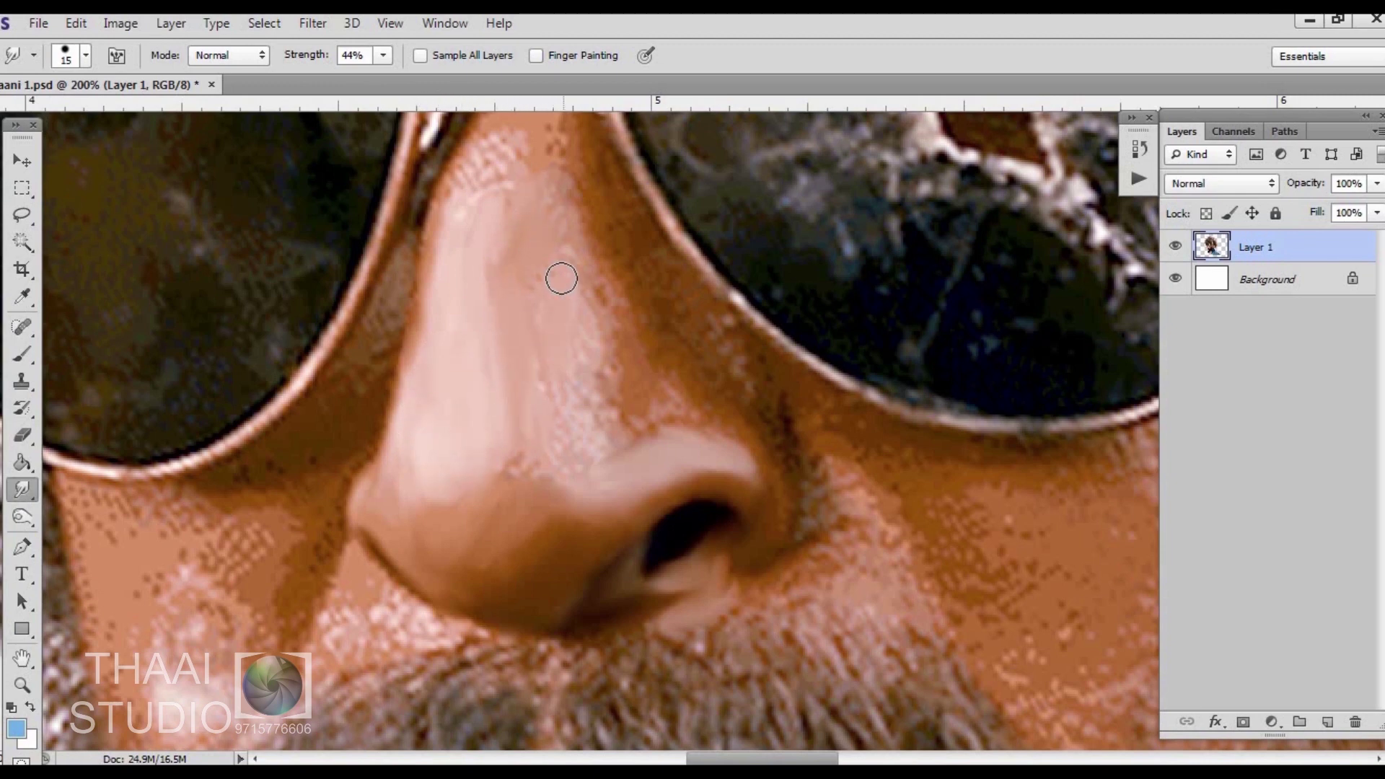
pyautogui.hscroll(4, 326, 329)
pyautogui.scroll(1, 399, 383)
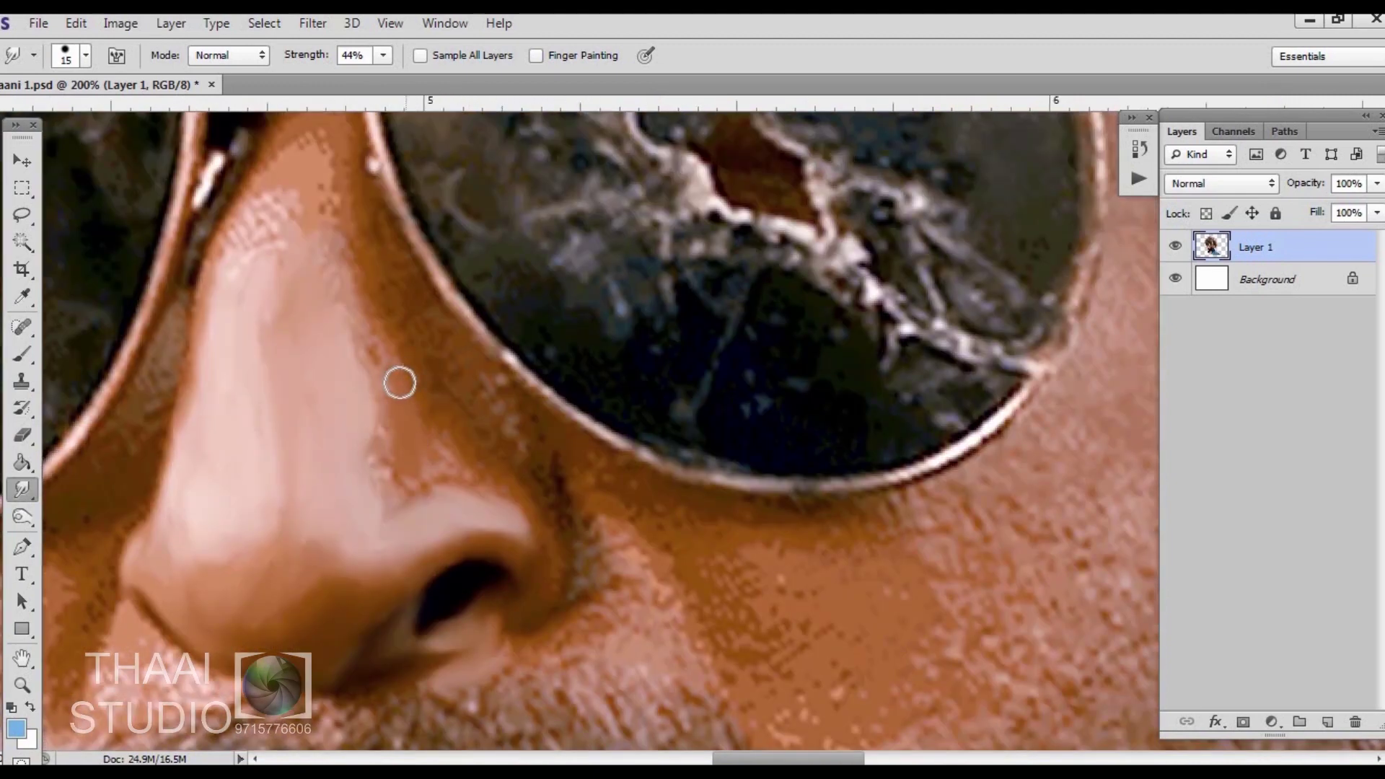
pyautogui.scroll(-1, 328, 514)
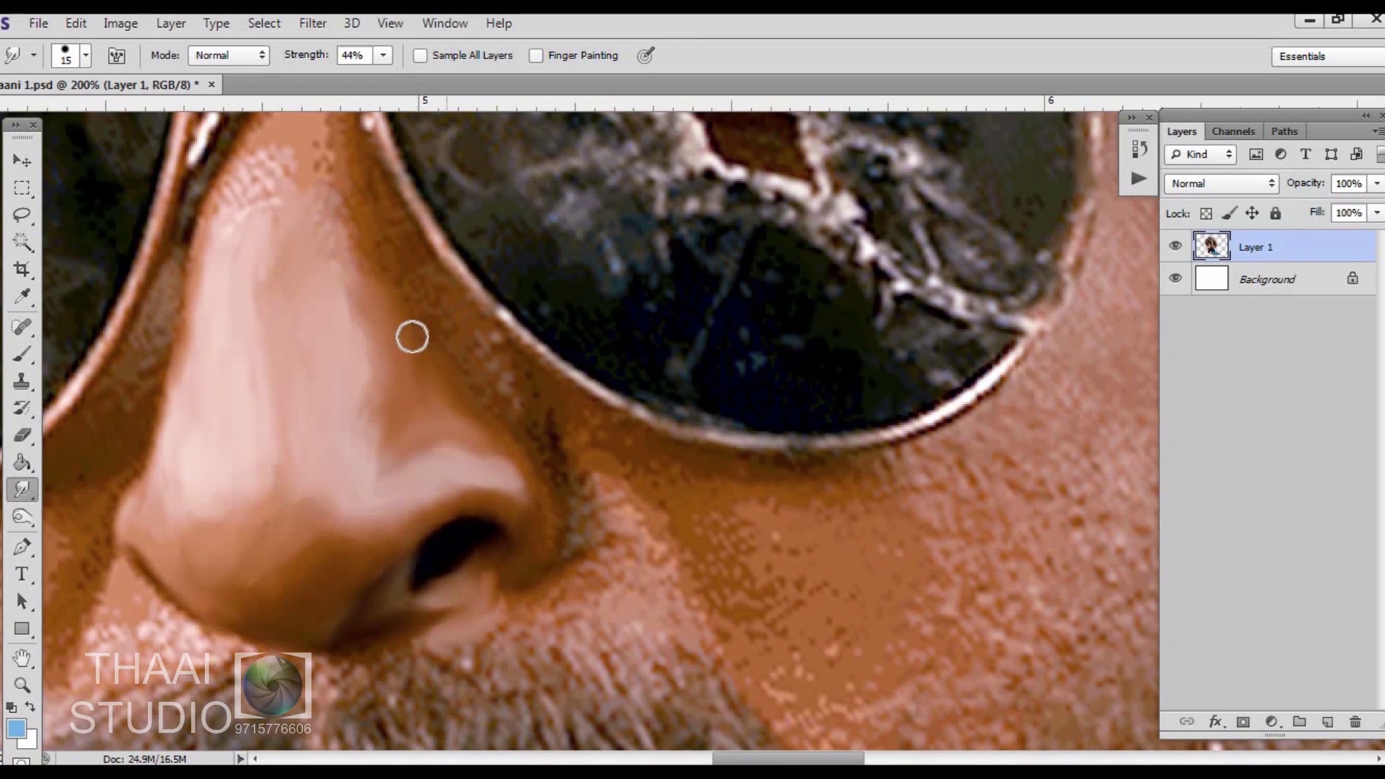
pyautogui.moveTo(489, 407); pyautogui.dragTo(454, 356)
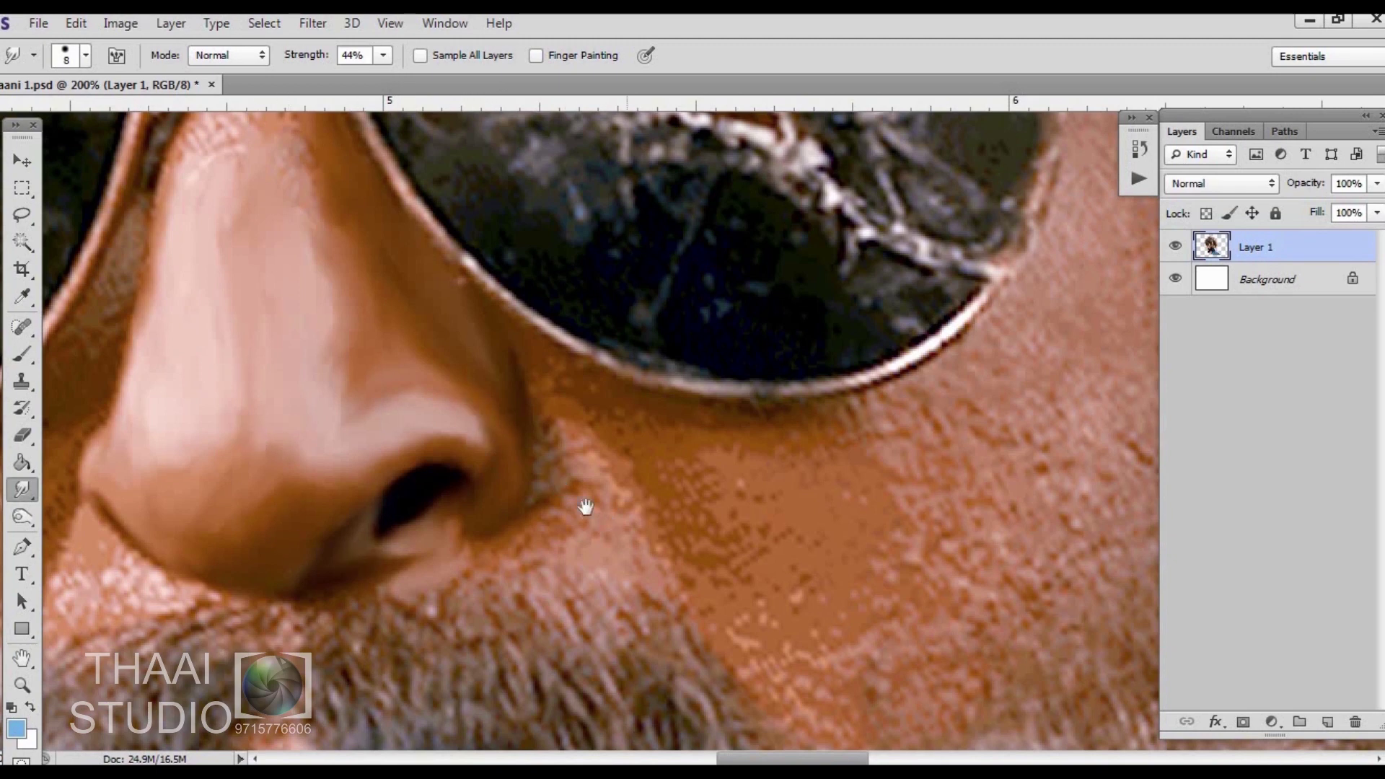
pyautogui.moveTo(586, 507); pyautogui.dragTo(540, 490)
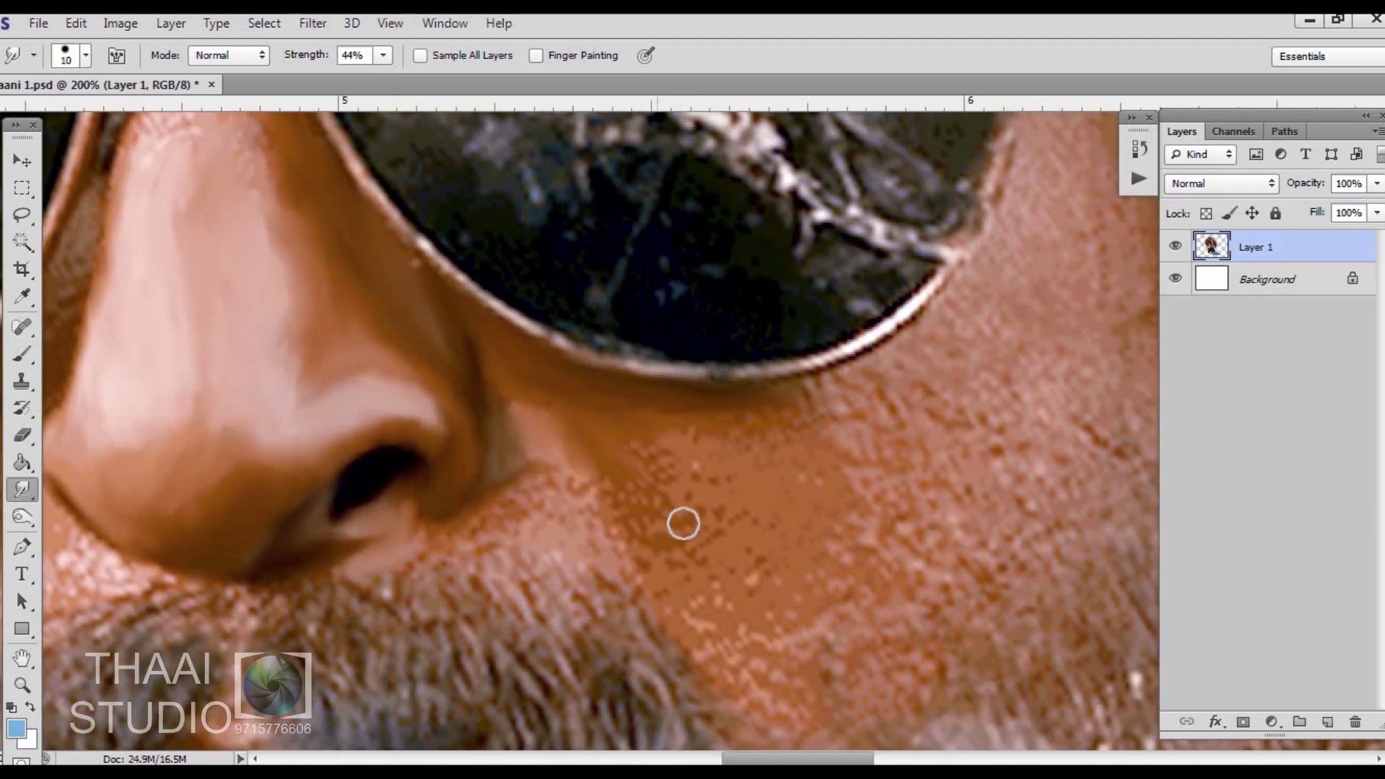
# Smudge the skin below the nostril down to the lower cheek and under the lens
pyautogui.moveTo(583, 489)
pyautogui.mouseDown()
pyautogui.moveTo(575, 542)
pyautogui.moveTo(577, 414)
pyautogui.mouseUp()
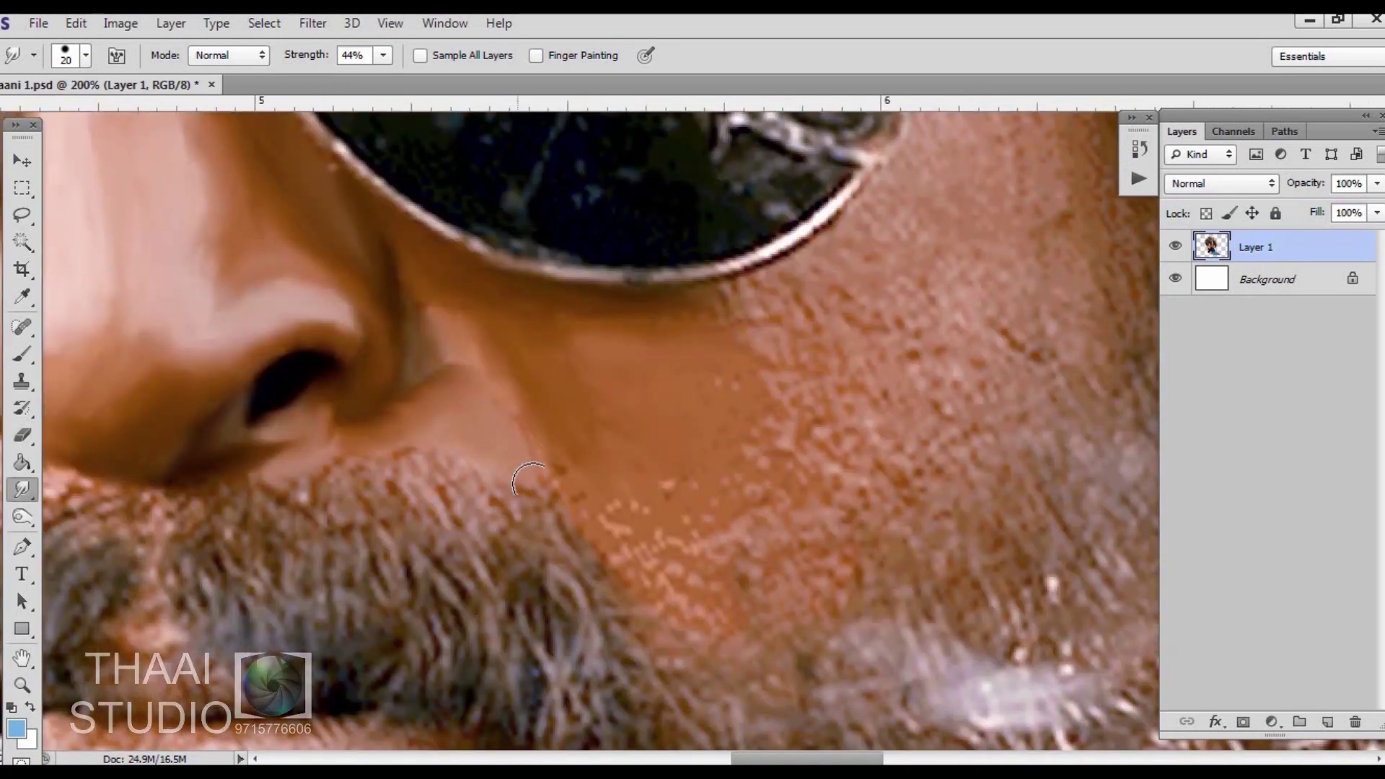
pyautogui.moveTo(564, 466); pyautogui.dragTo(640, 576)
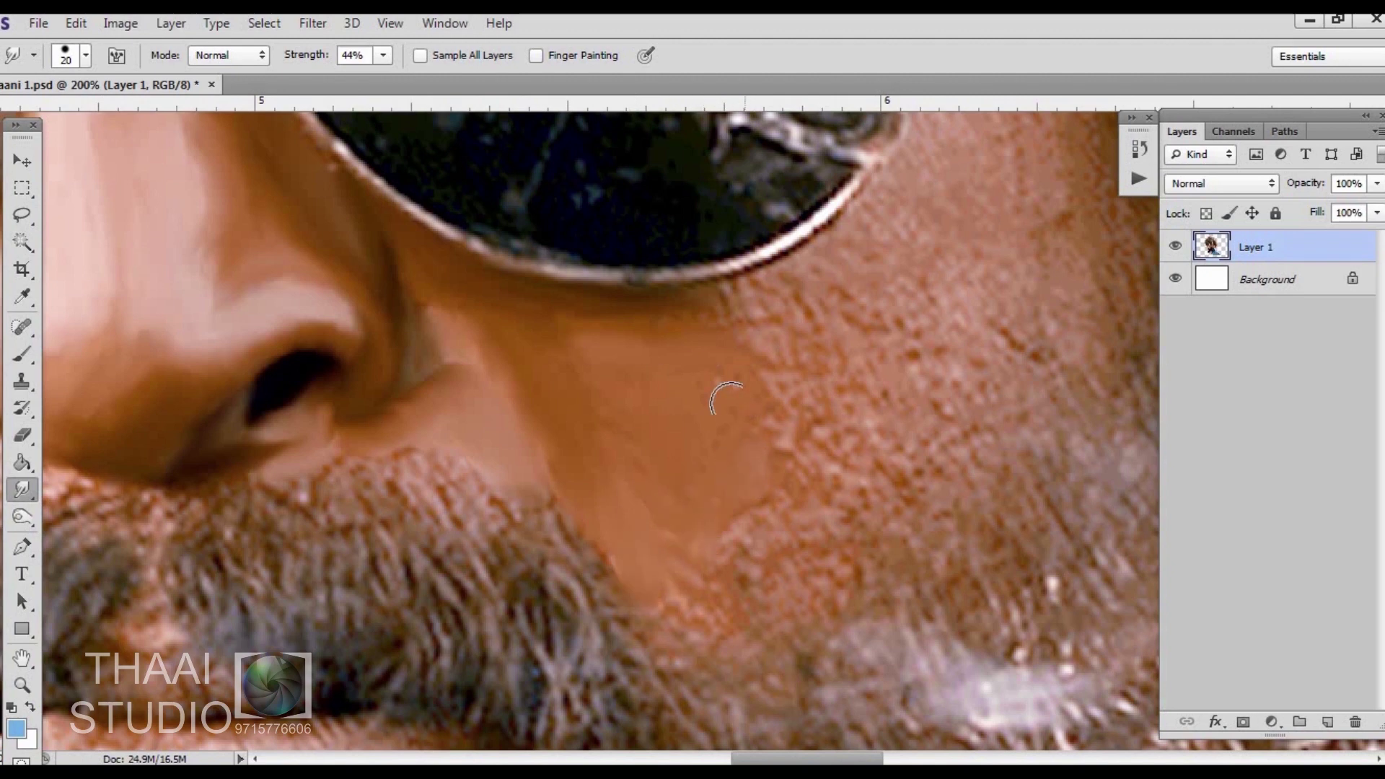
pyautogui.moveTo(676, 424); pyautogui.dragTo(609, 408)
pyautogui.moveTo(750, 425); pyautogui.dragTo(634, 534)
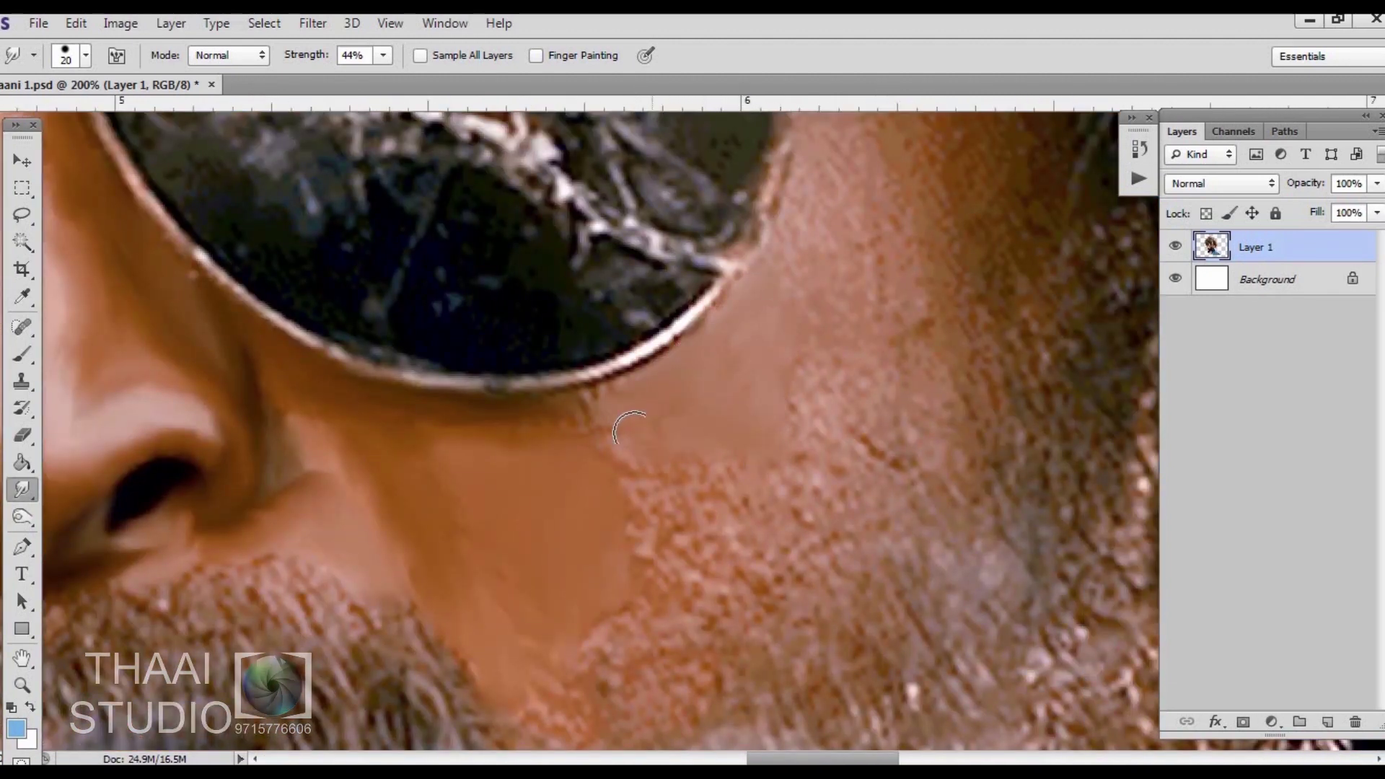
# With a larger brush, blend the cheek stubble below the glasses into smooth painted skin
pyautogui.press(']')
pyautogui.moveTo(721, 447); pyautogui.dragTo(685, 367)
pyautogui.moveTo(763, 300)
pyautogui.mouseDown()
pyautogui.moveTo(820, 364)
pyautogui.moveTo(677, 424)
pyautogui.moveTo(538, 606)
pyautogui.mouseUp()
pyautogui.moveTo(733, 465); pyautogui.dragTo(724, 402)
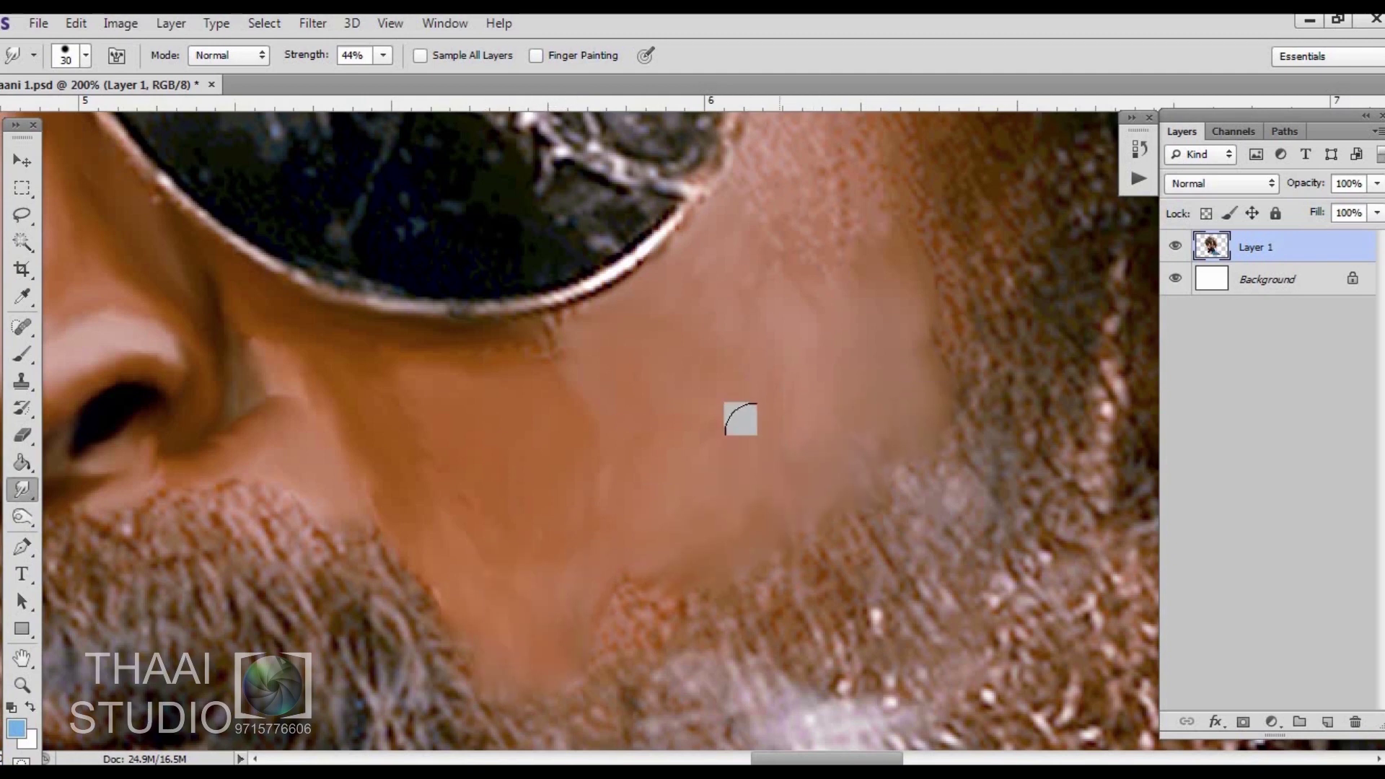
pyautogui.scroll(1, 660, 367)
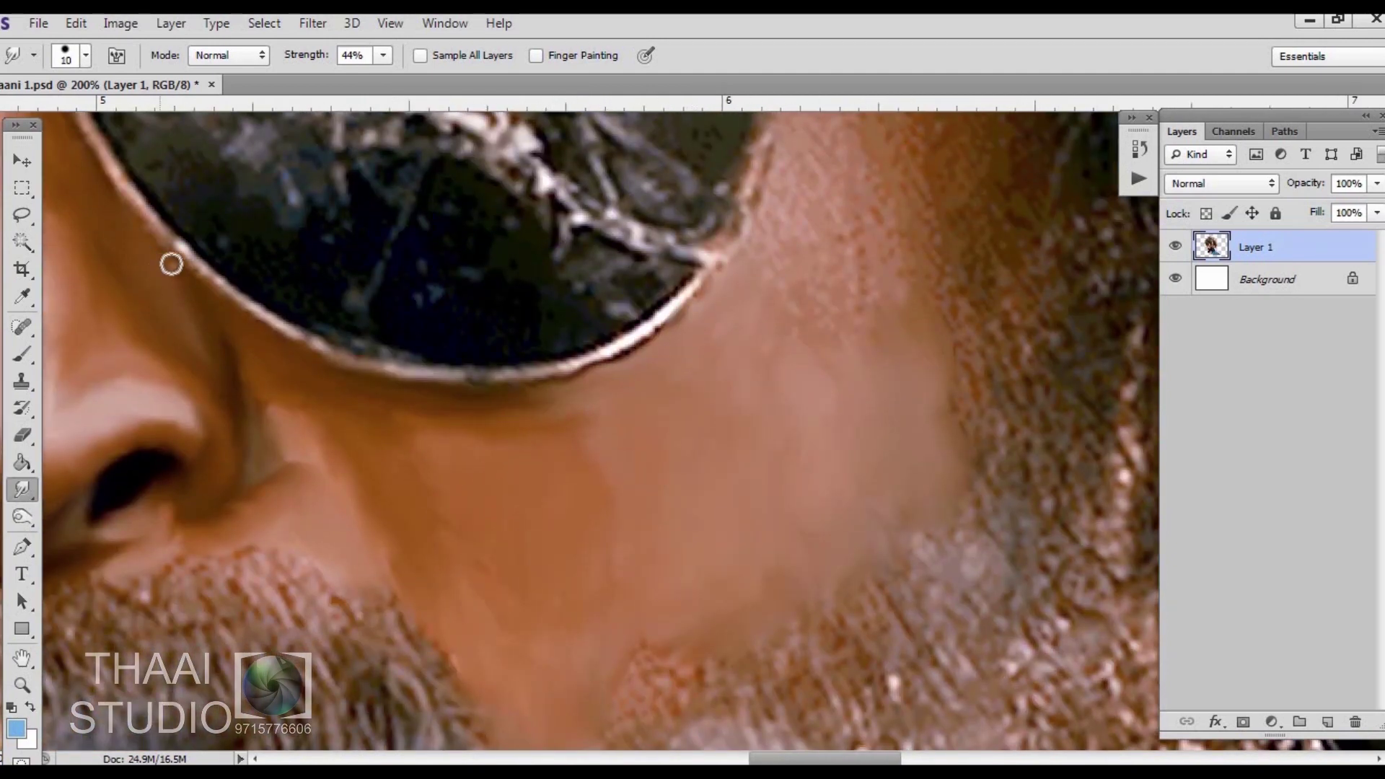
pyautogui.press(']')
pyautogui.scroll(3, 604, 330)
pyautogui.scroll(2, 638, 435)
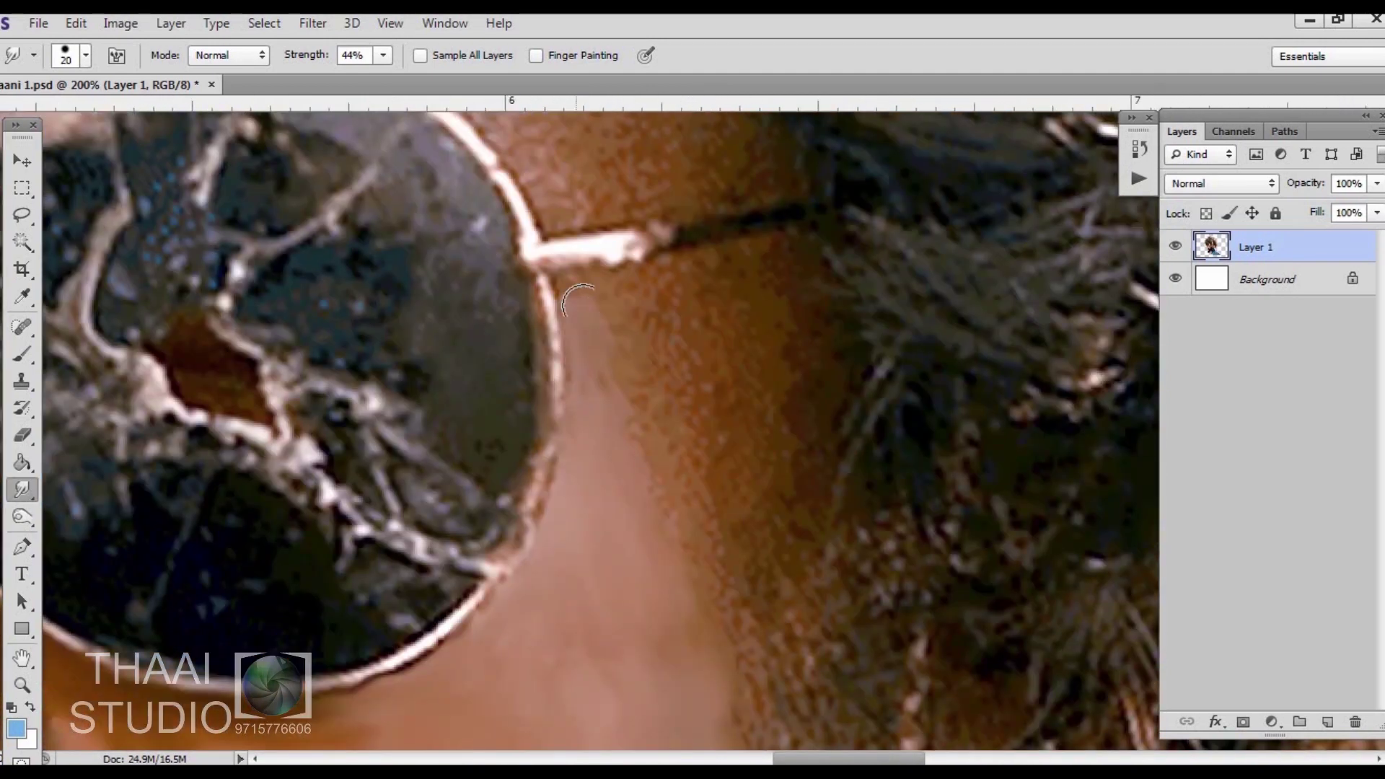
pyautogui.scroll(-3, 734, 318)
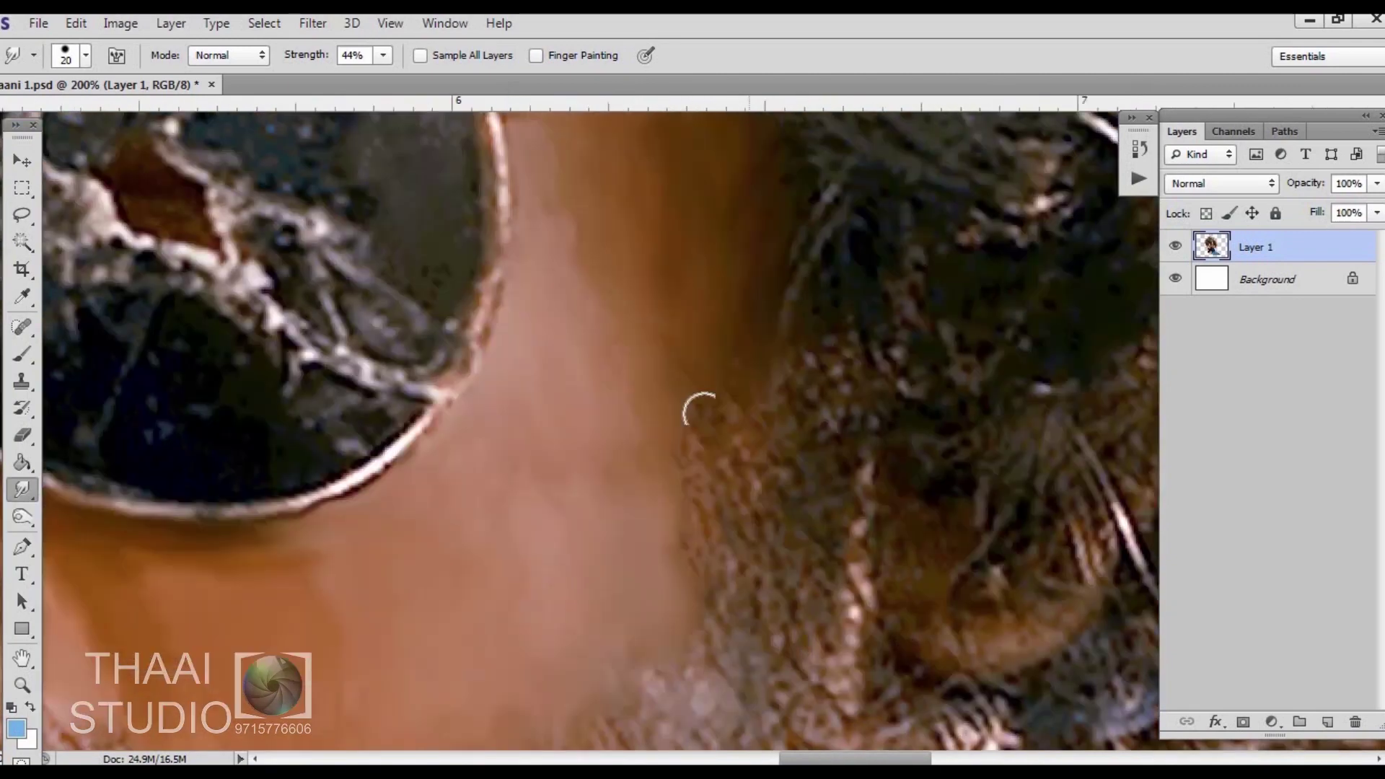
pyautogui.scroll(-3, 703, 366)
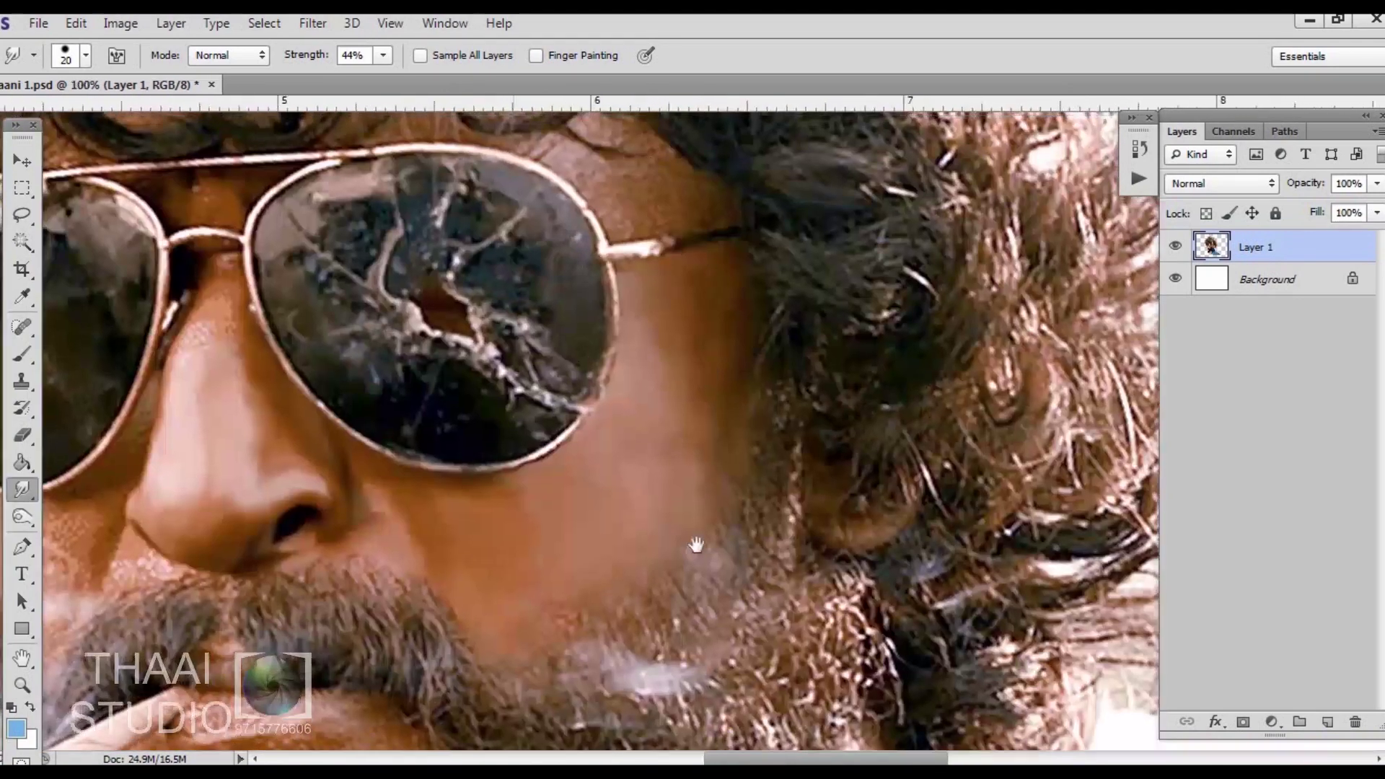
pyautogui.scroll(3, 507, 393)
pyautogui.hscroll(1, 550, 429)
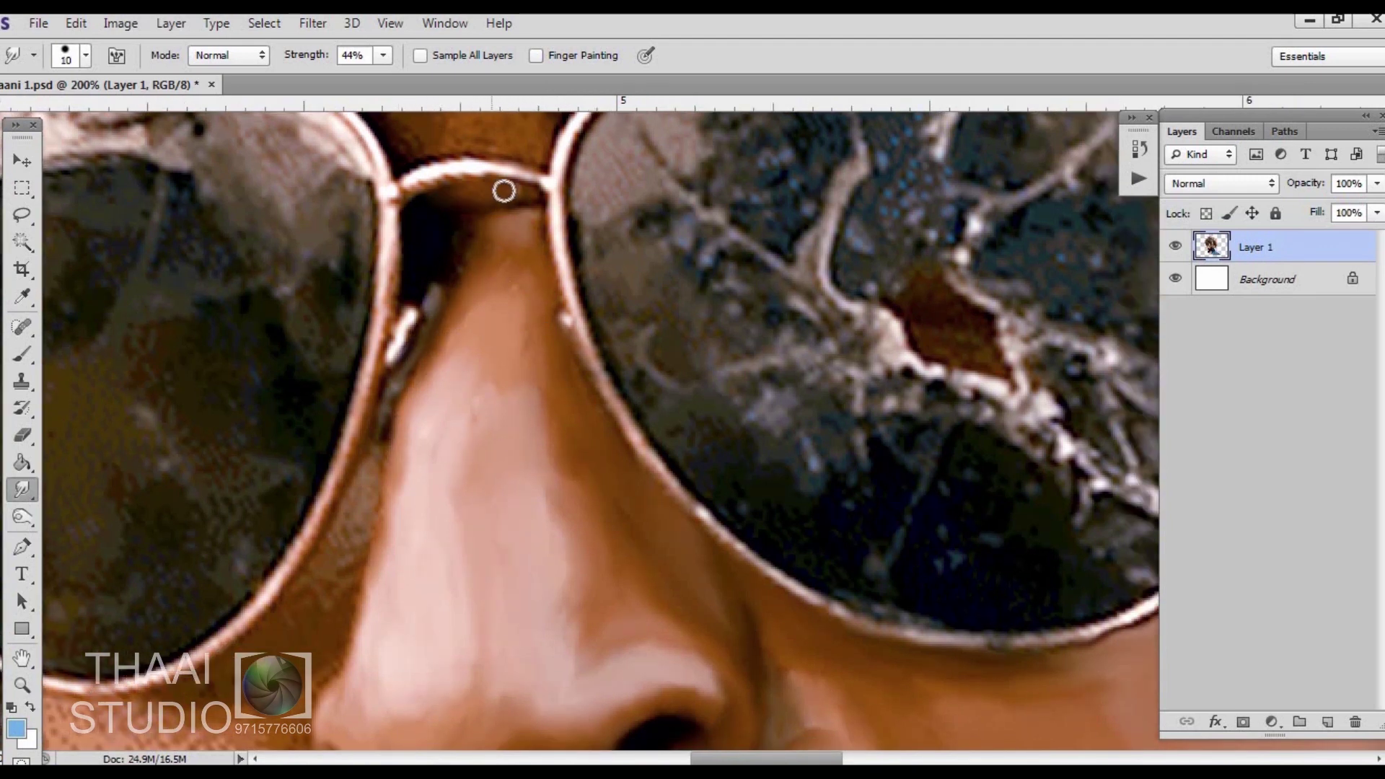
# Smudge the dotted cheek skin beside the nose and along the beard edge
pyautogui.moveTo(476, 302); pyautogui.dragTo(452, 365)
pyautogui.moveTo(543, 377); pyautogui.dragTo(584, 218)
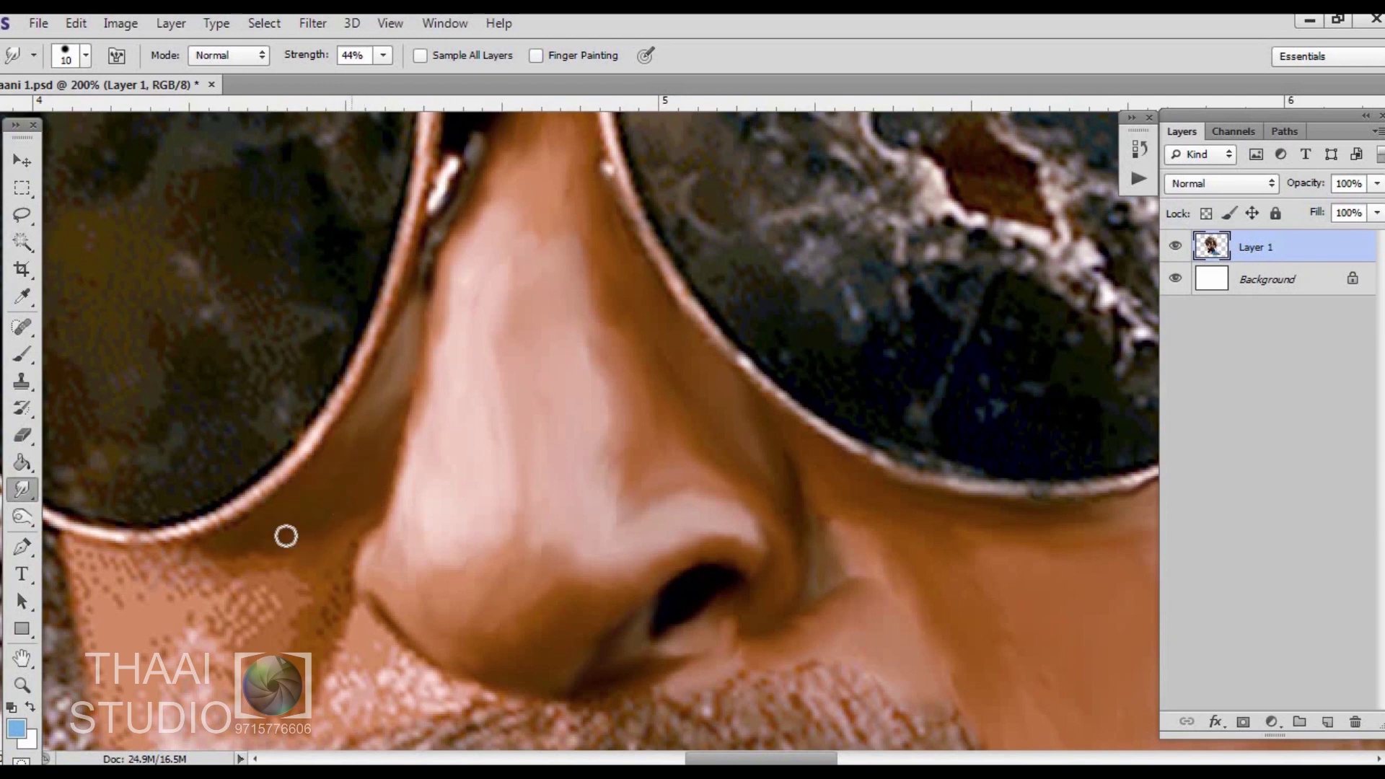
pyautogui.moveTo(285, 536); pyautogui.dragTo(512, 428)
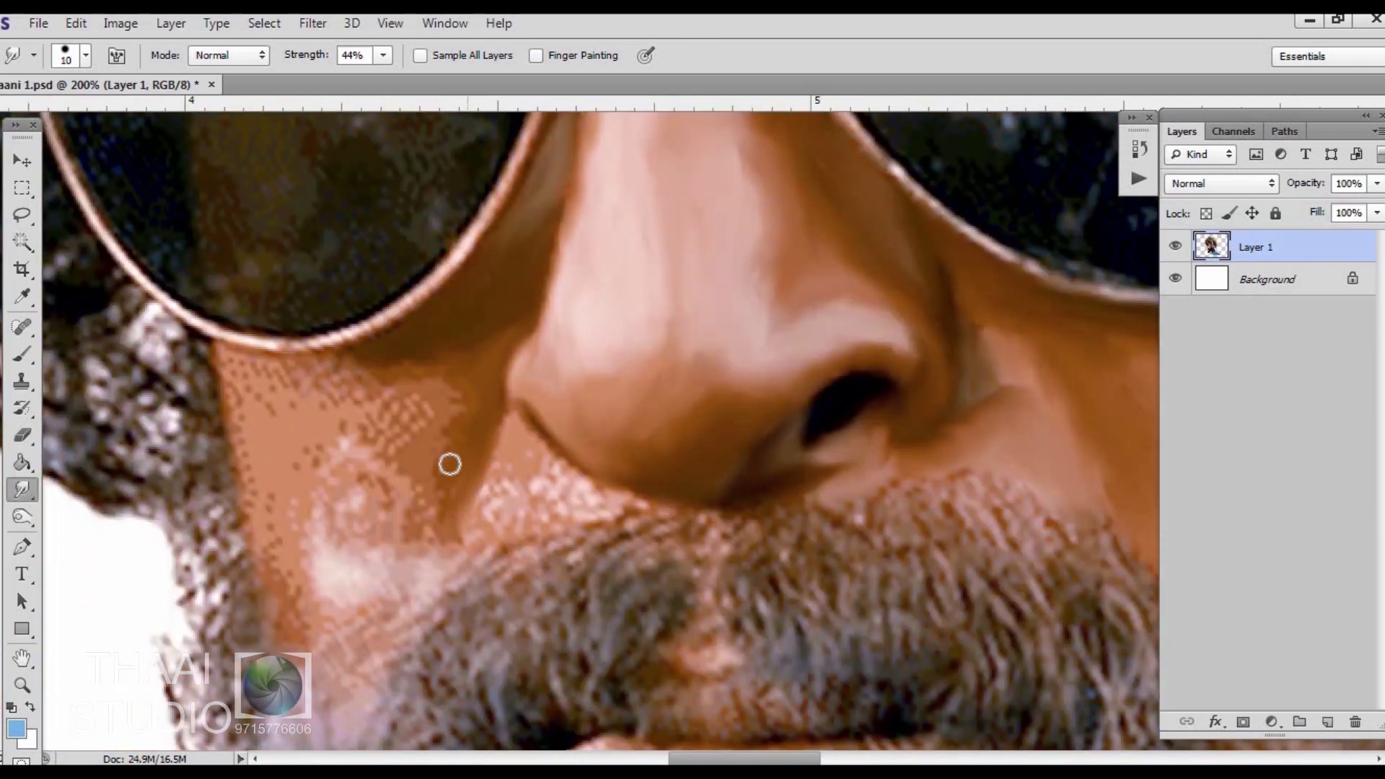
pyautogui.moveTo(330, 382); pyautogui.dragTo(341, 385)
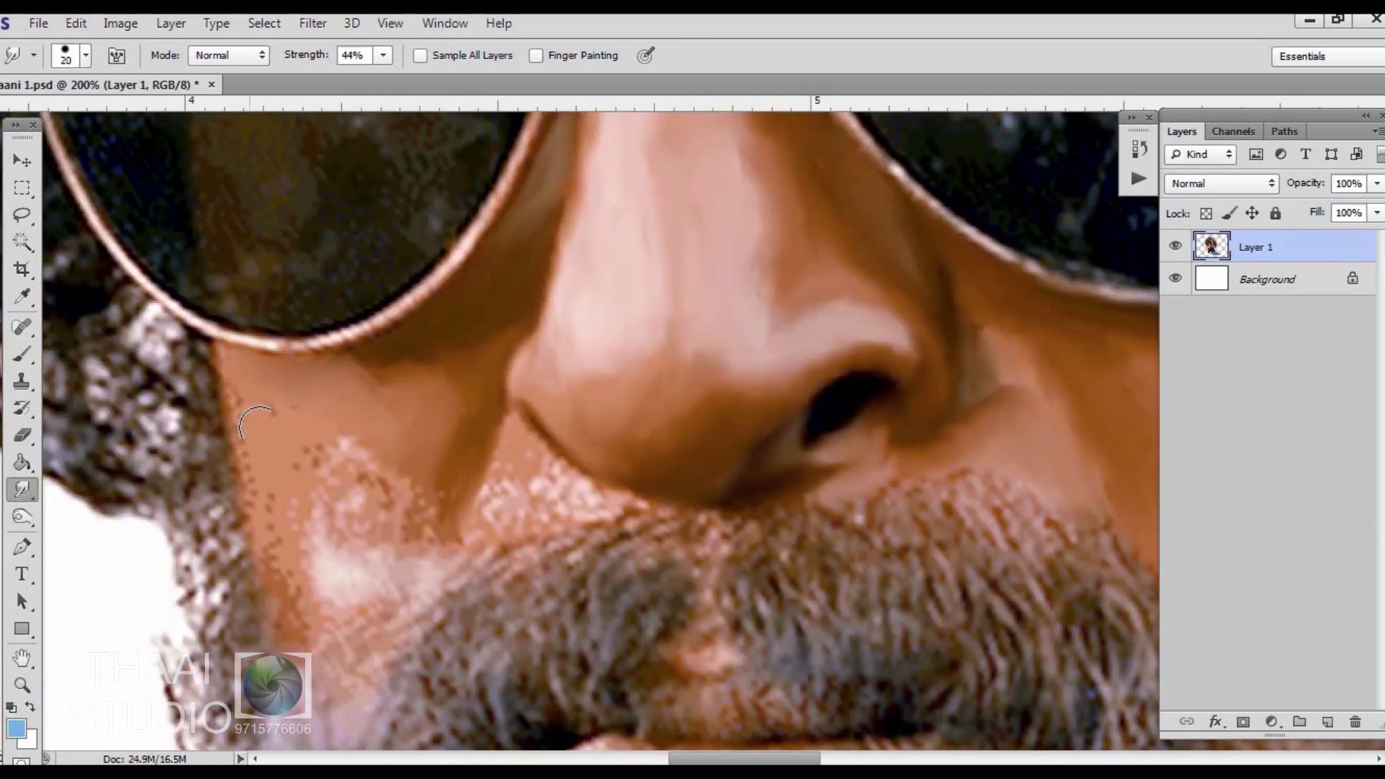
pyautogui.moveTo(256, 422); pyautogui.dragTo(346, 504)
pyautogui.moveTo(339, 432); pyautogui.dragTo(426, 519)
pyautogui.moveTo(290, 598)
pyautogui.mouseDown()
pyautogui.moveTo(364, 462)
pyautogui.moveTo(349, 370)
pyautogui.moveTo(461, 433)
pyautogui.moveTo(423, 396)
pyautogui.moveTo(389, 454)
pyautogui.moveTo(408, 413)
pyautogui.mouseUp()
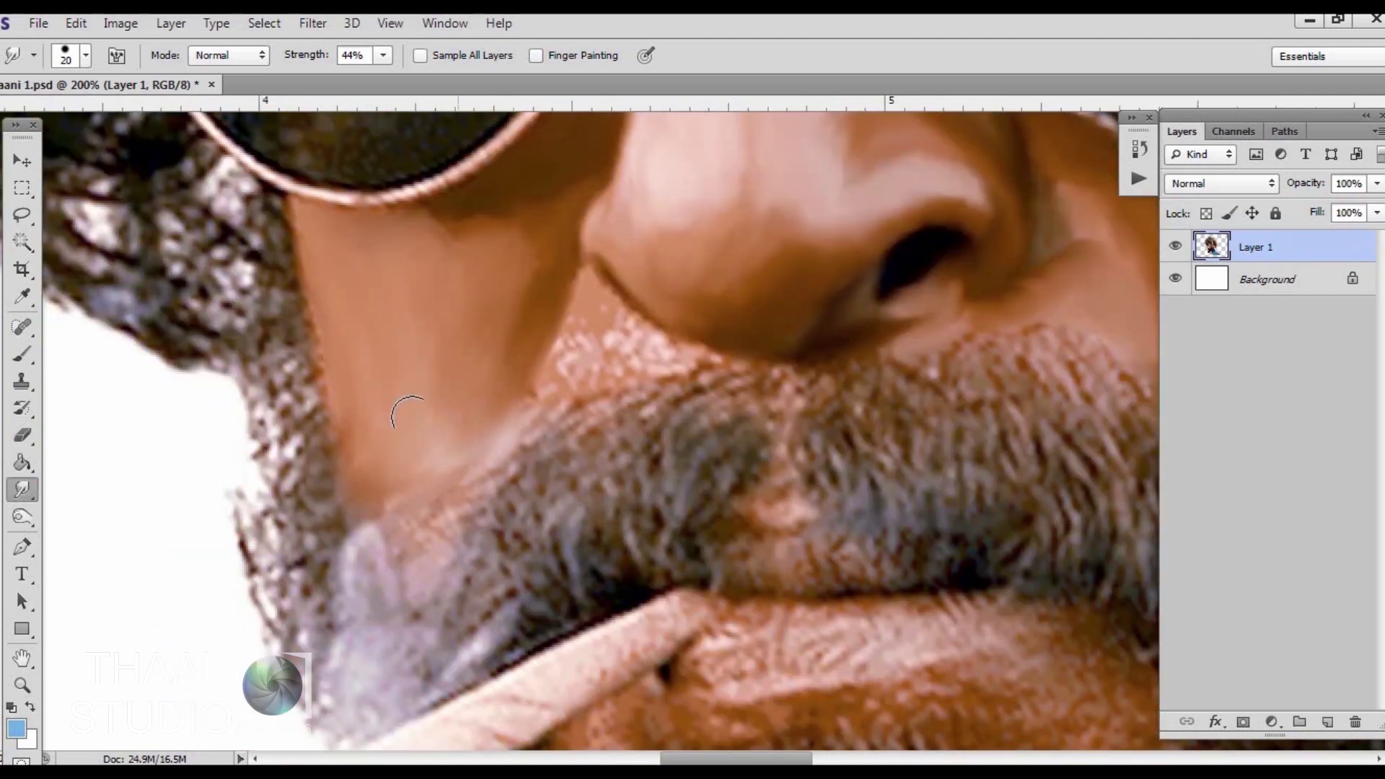
# Pan to the other lens edge and hair, and enlarge the smudge brush
pyautogui.moveTo(610, 302)
pyautogui.mouseDown()
pyautogui.moveTo(427, 360)
pyautogui.moveTo(498, 436)
pyautogui.mouseUp()
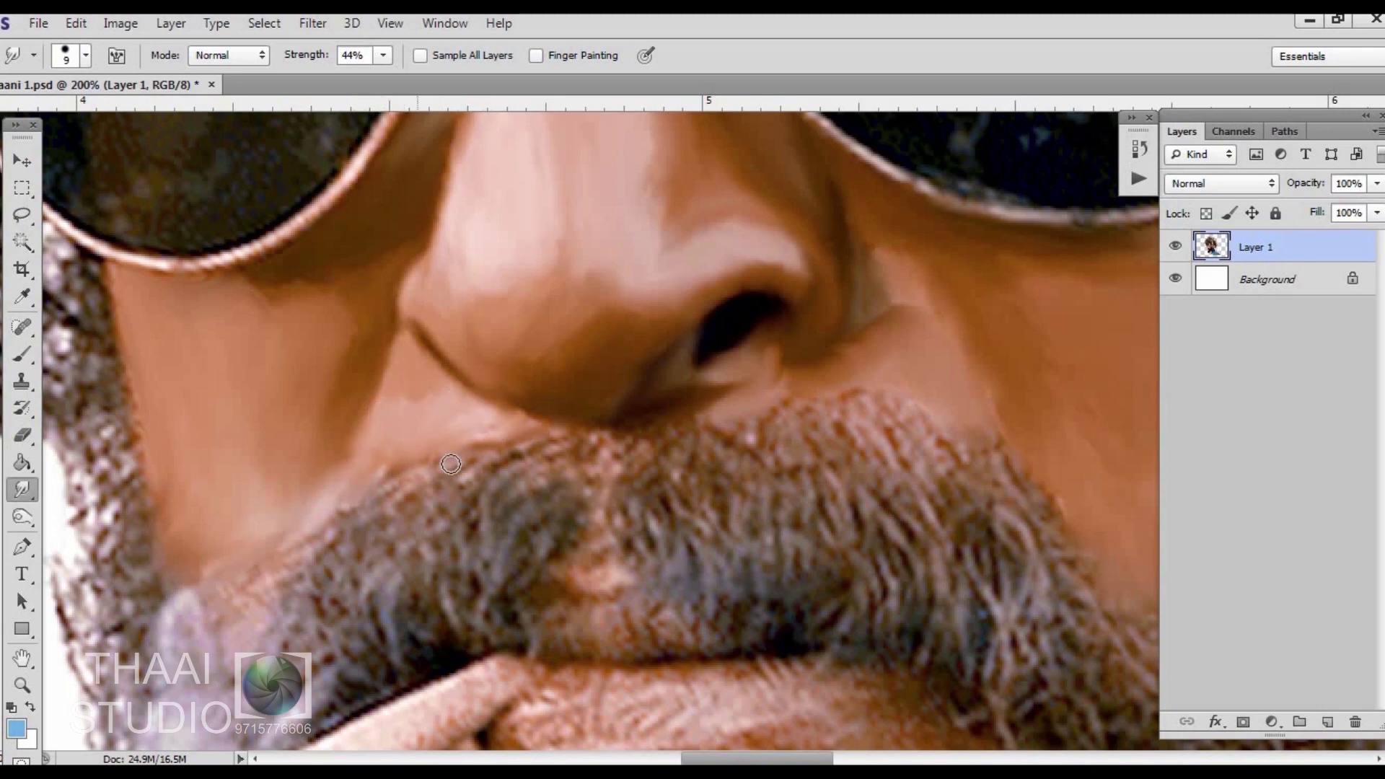
pyautogui.moveTo(359, 450); pyautogui.dragTo(476, 484)
pyautogui.press(']')
pyautogui.press(']')
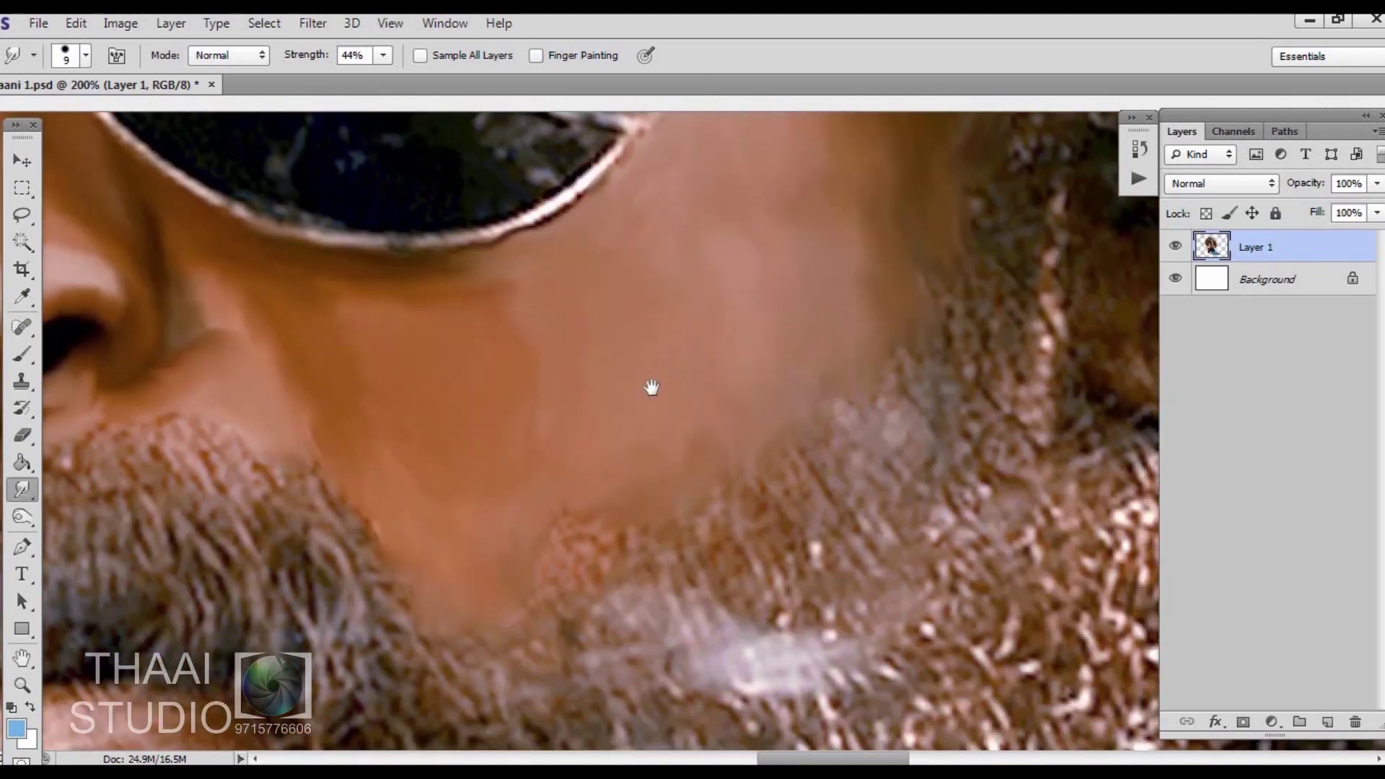
pyautogui.moveTo(649, 387)
pyautogui.mouseDown()
pyautogui.moveTo(593, 402)
pyautogui.moveTo(491, 389)
pyautogui.moveTo(705, 414)
pyautogui.moveTo(635, 533)
pyautogui.moveTo(694, 446)
pyautogui.moveTo(760, 504)
pyautogui.moveTo(704, 507)
pyautogui.moveTo(613, 354)
pyautogui.moveTo(705, 371)
pyautogui.mouseUp()
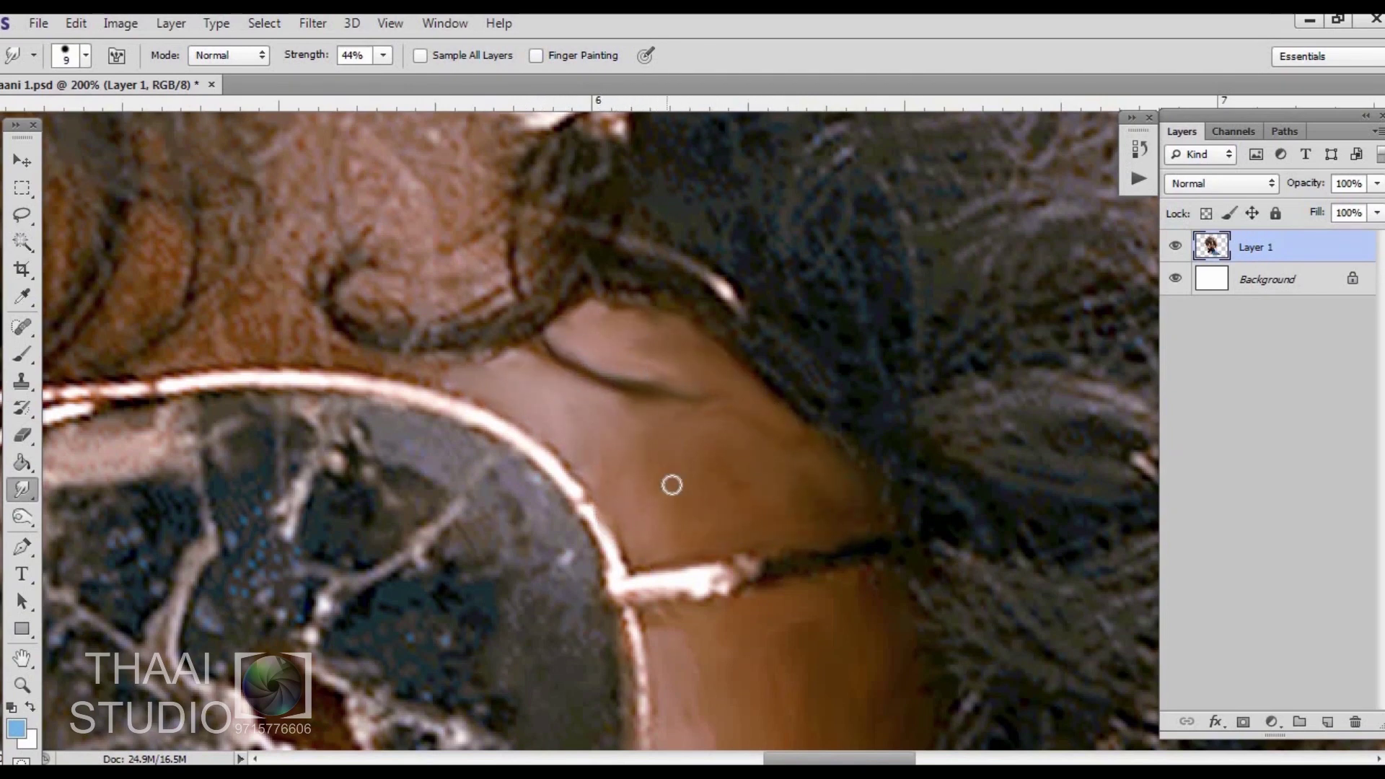
# Smooth the skin below the glasses rim, the shading near the bridge, and the lens rim edge
pyautogui.scroll(-5, 671, 485)
pyautogui.moveTo(548, 351); pyautogui.dragTo(566, 390)
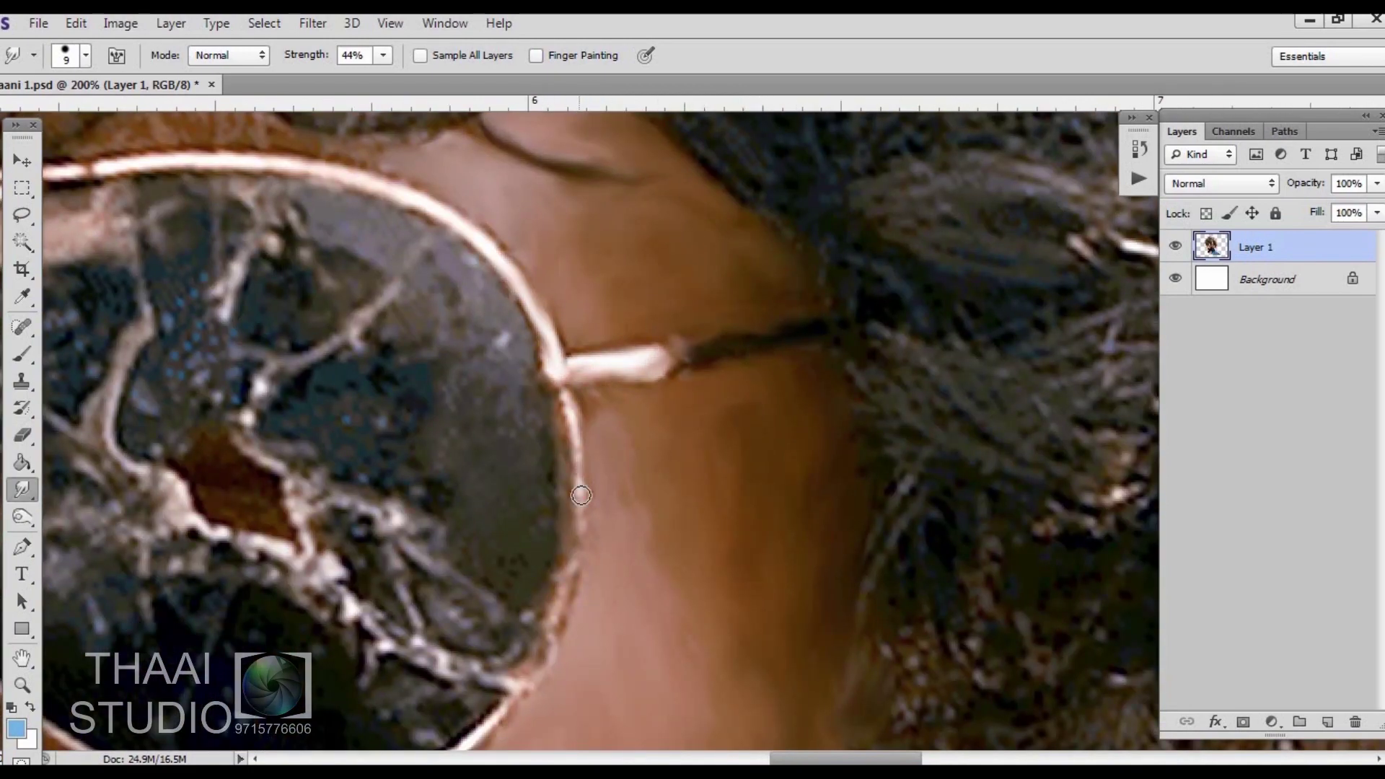
pyautogui.moveTo(576, 462); pyautogui.dragTo(504, 714)
pyautogui.scroll(-5, 575, 593)
pyautogui.scroll(-2, 584, 433)
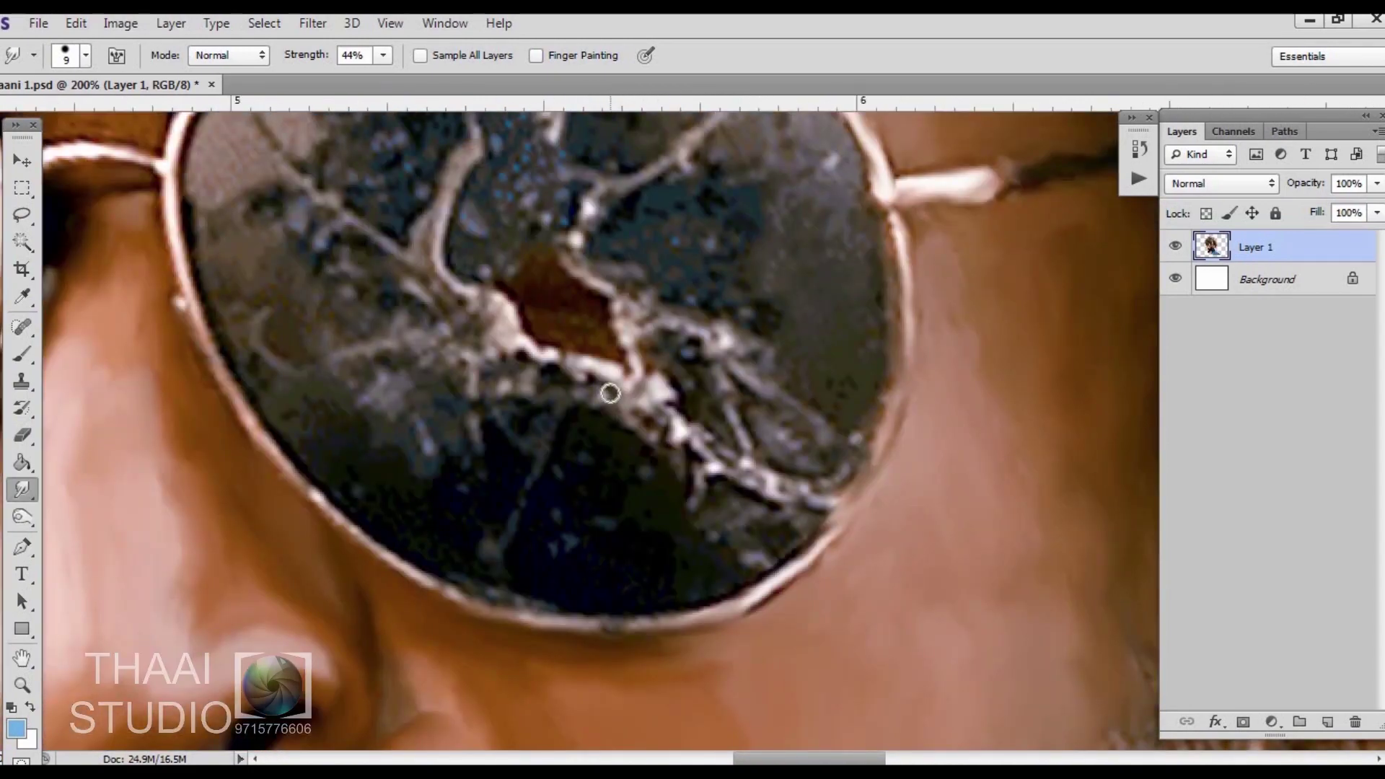
pyautogui.scroll(-2, 609, 393)
pyautogui.scroll(2, 724, 557)
pyautogui.scroll(2, 607, 248)
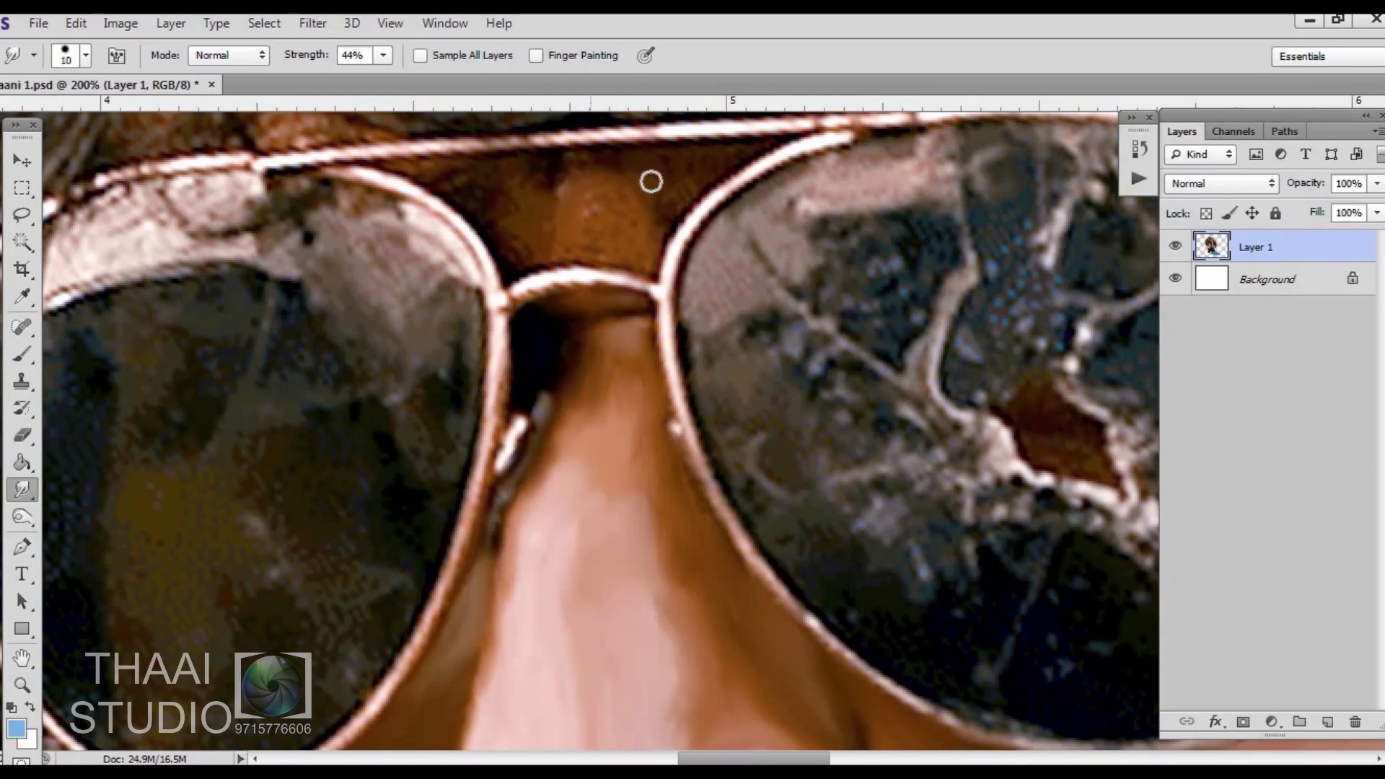
pyautogui.moveTo(411, 184); pyautogui.dragTo(602, 216)
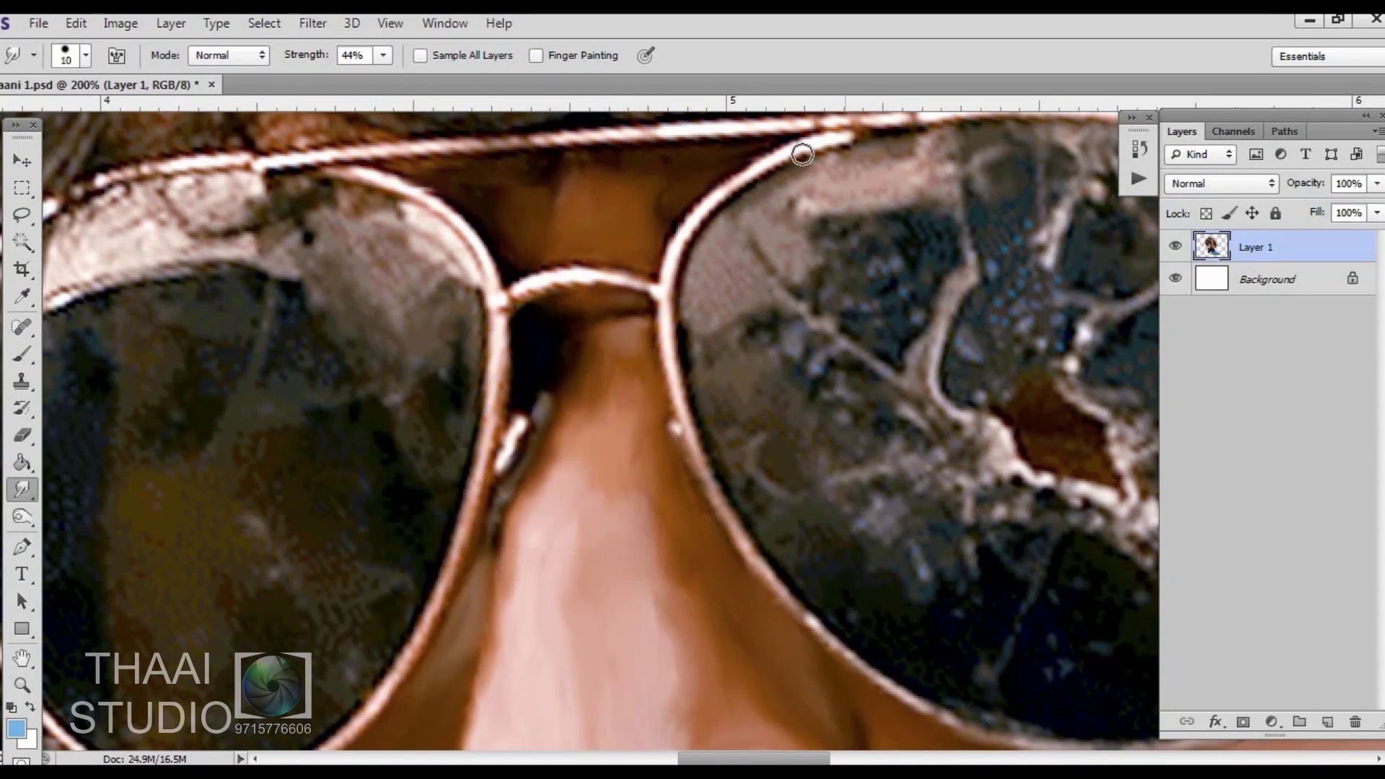
pyautogui.moveTo(802, 153)
pyautogui.mouseDown()
pyautogui.moveTo(686, 411)
pyautogui.moveTo(551, 287)
pyautogui.moveTo(486, 261)
pyautogui.moveTo(480, 449)
pyautogui.moveTo(504, 458)
pyautogui.moveTo(977, 219)
pyautogui.moveTo(674, 231)
pyautogui.mouseUp()
# Blend the hair curls above the glasses into the skin
pyautogui.scroll(-3, 526, 470)
pyautogui.scroll(5, 819, 516)
pyautogui.hscroll(5, 819, 517)
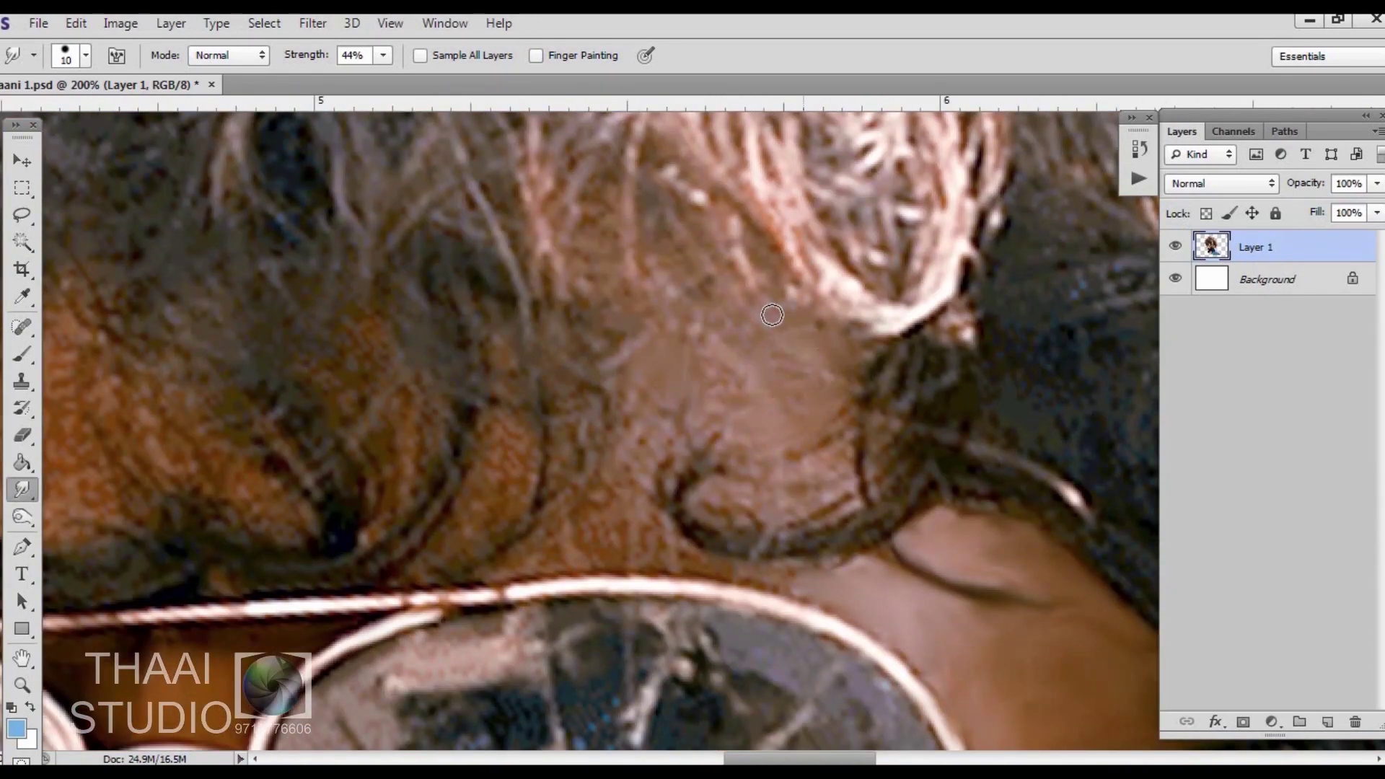
pyautogui.moveTo(741, 400)
pyautogui.mouseDown()
pyautogui.moveTo(955, 430)
pyautogui.moveTo(612, 510)
pyautogui.mouseUp()
pyautogui.scroll(-5, 613, 510)
pyautogui.hscroll(-4, 613, 510)
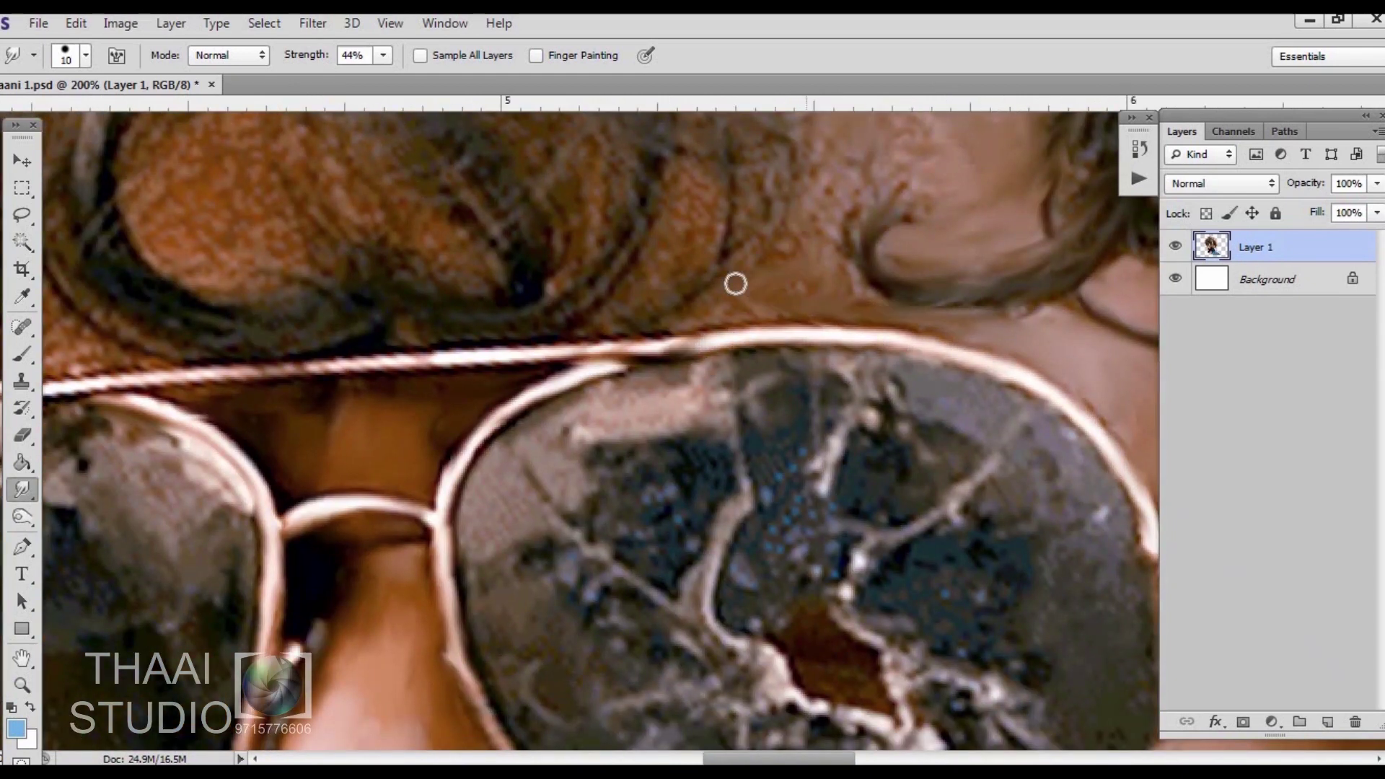
pyautogui.scroll(2, 802, 234)
pyautogui.hscroll(2, 808, 231)
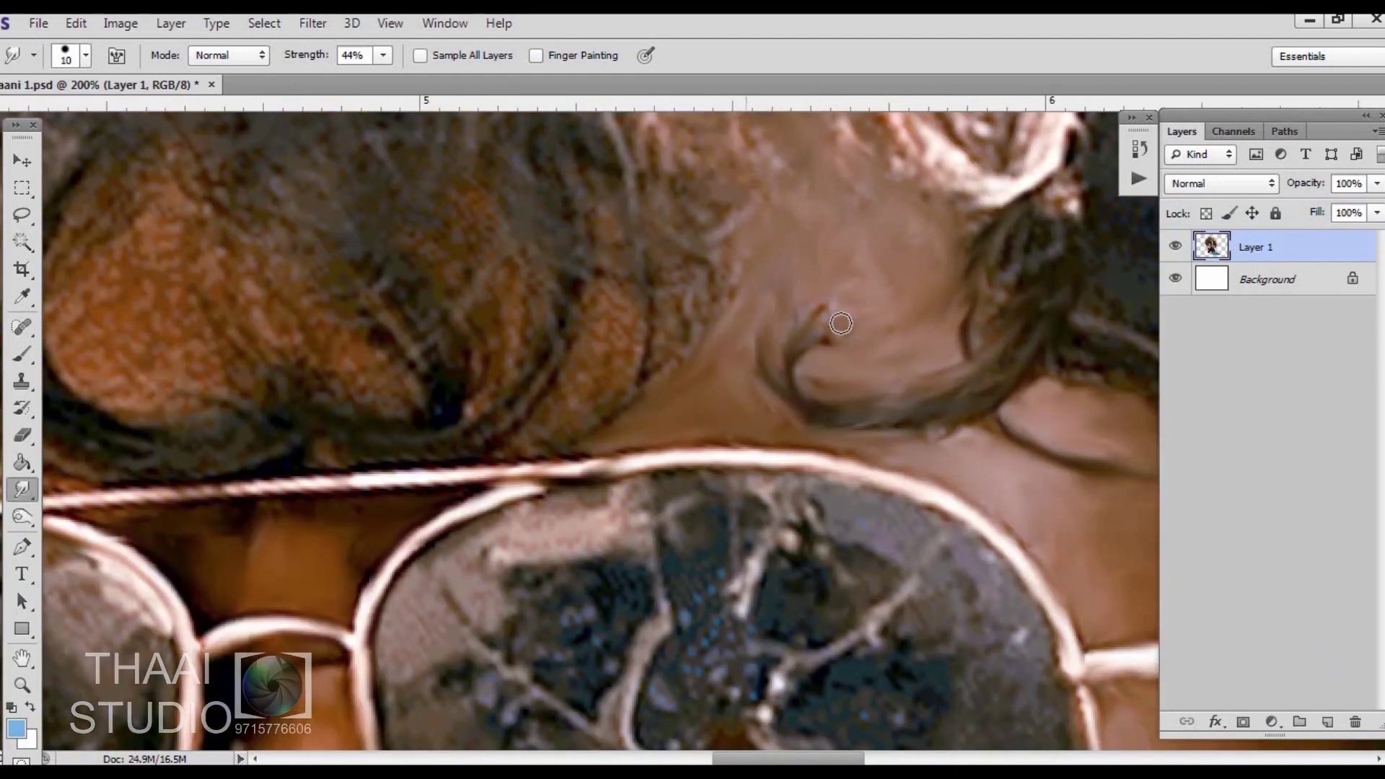
pyautogui.moveTo(841, 323)
pyautogui.mouseDown()
pyautogui.moveTo(800, 349)
pyautogui.moveTo(879, 282)
pyautogui.mouseUp()
# Smudge the hair strands above the brow into smooth, downward-flowing strokes
pyautogui.scroll(-1, 976, 264)
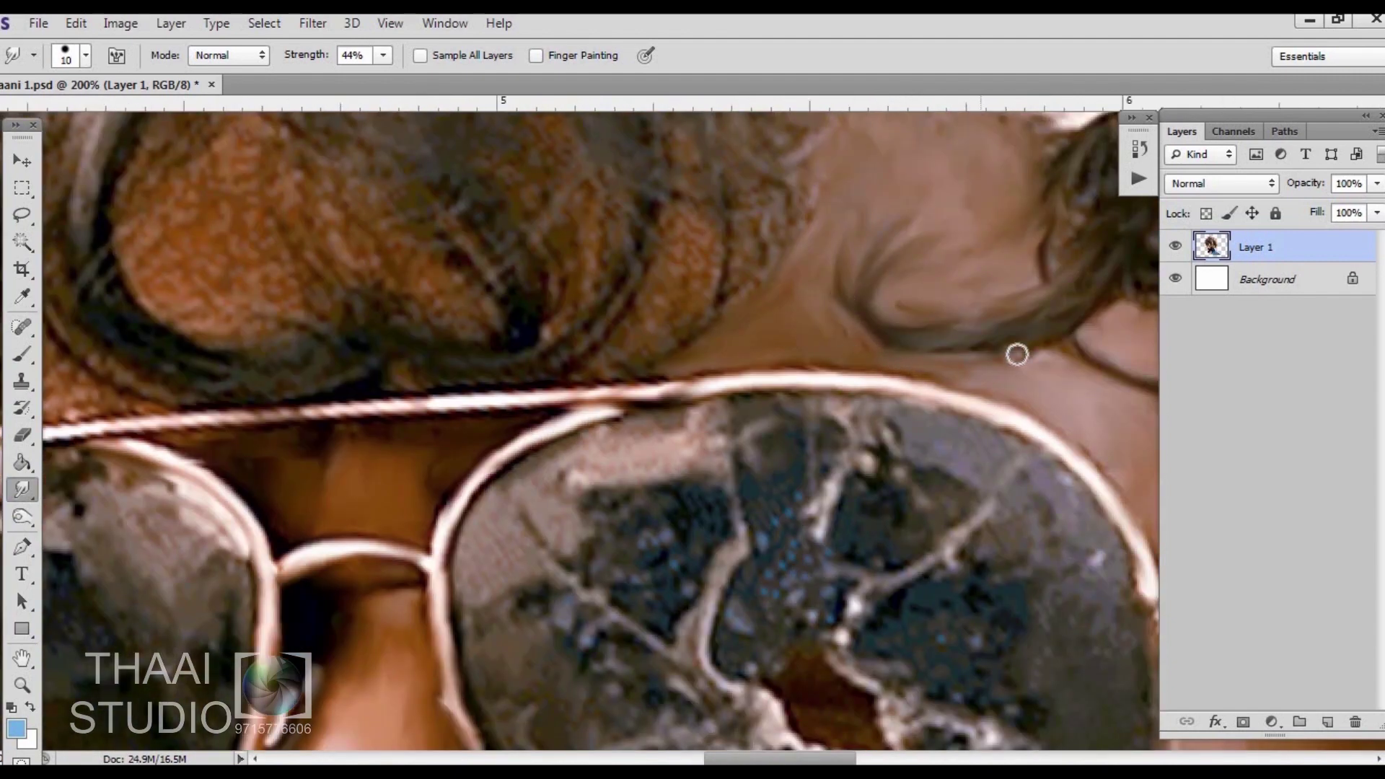
pyautogui.moveTo(1016, 353); pyautogui.dragTo(801, 364)
pyautogui.scroll(1, 624, 401)
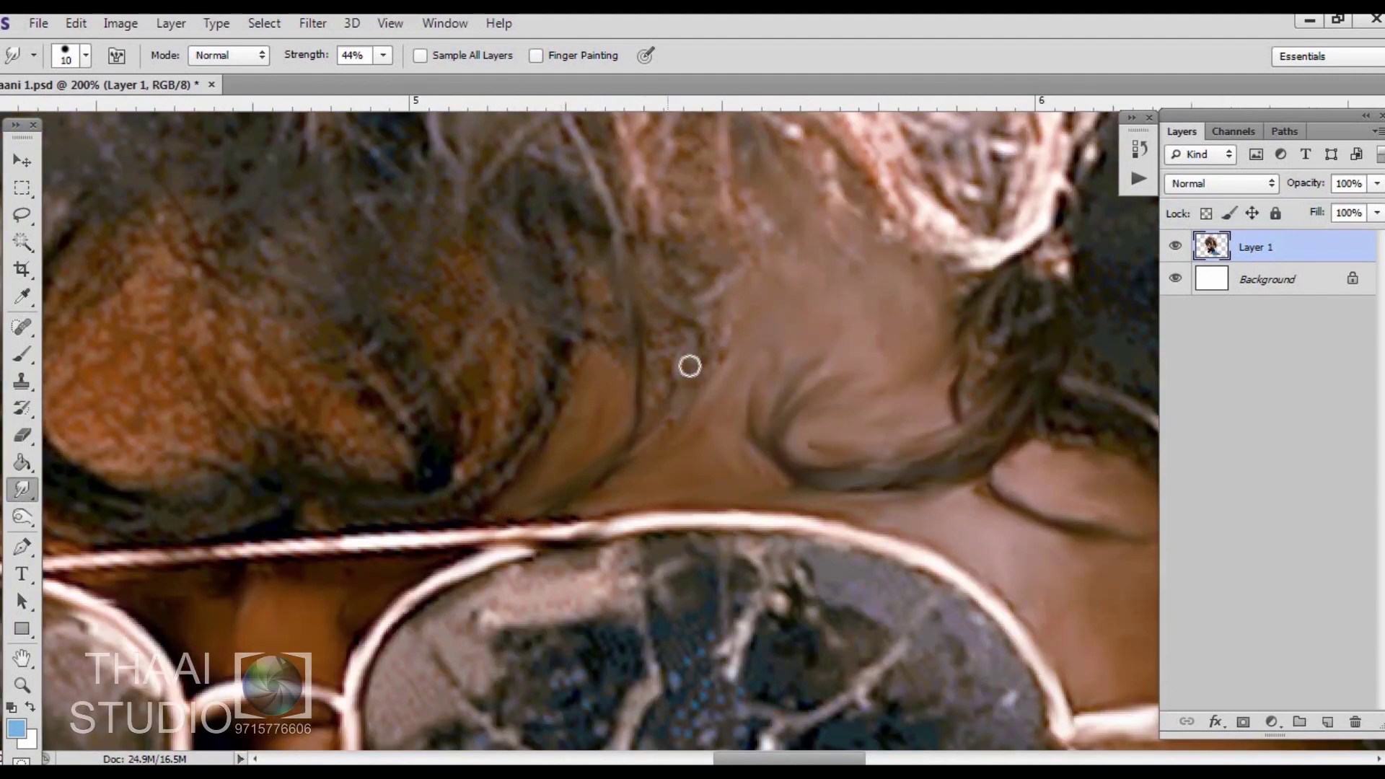
pyautogui.scroll(2, 677, 334)
pyautogui.hscroll(1, 677, 334)
pyautogui.moveTo(680, 319)
pyautogui.mouseDown()
pyautogui.moveTo(642, 383)
pyautogui.moveTo(721, 303)
pyautogui.moveTo(843, 327)
pyautogui.moveTo(982, 232)
pyautogui.moveTo(974, 507)
pyautogui.mouseUp()
pyautogui.moveTo(858, 392); pyautogui.dragTo(989, 310)
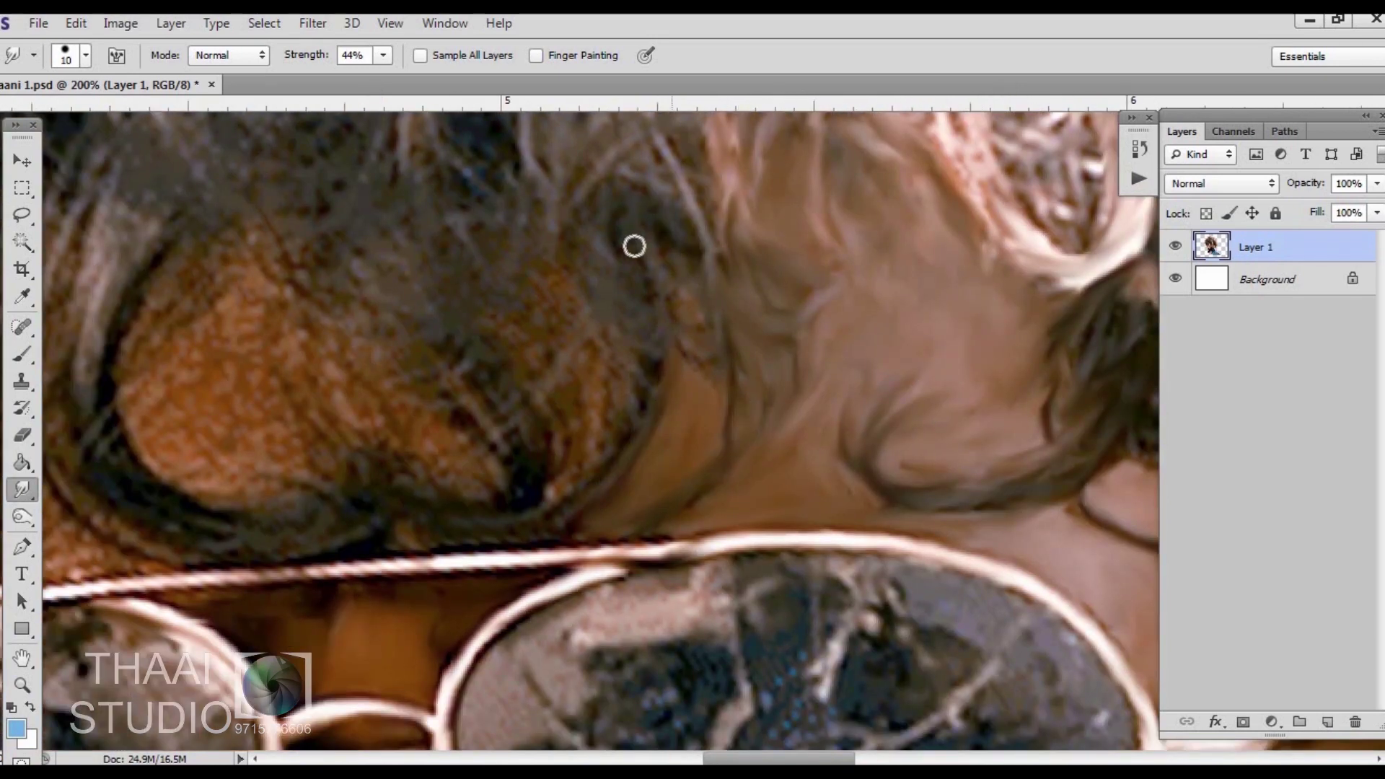
pyautogui.moveTo(633, 244)
pyautogui.mouseDown()
pyautogui.moveTo(609, 479)
pyautogui.moveTo(573, 404)
pyautogui.mouseUp()
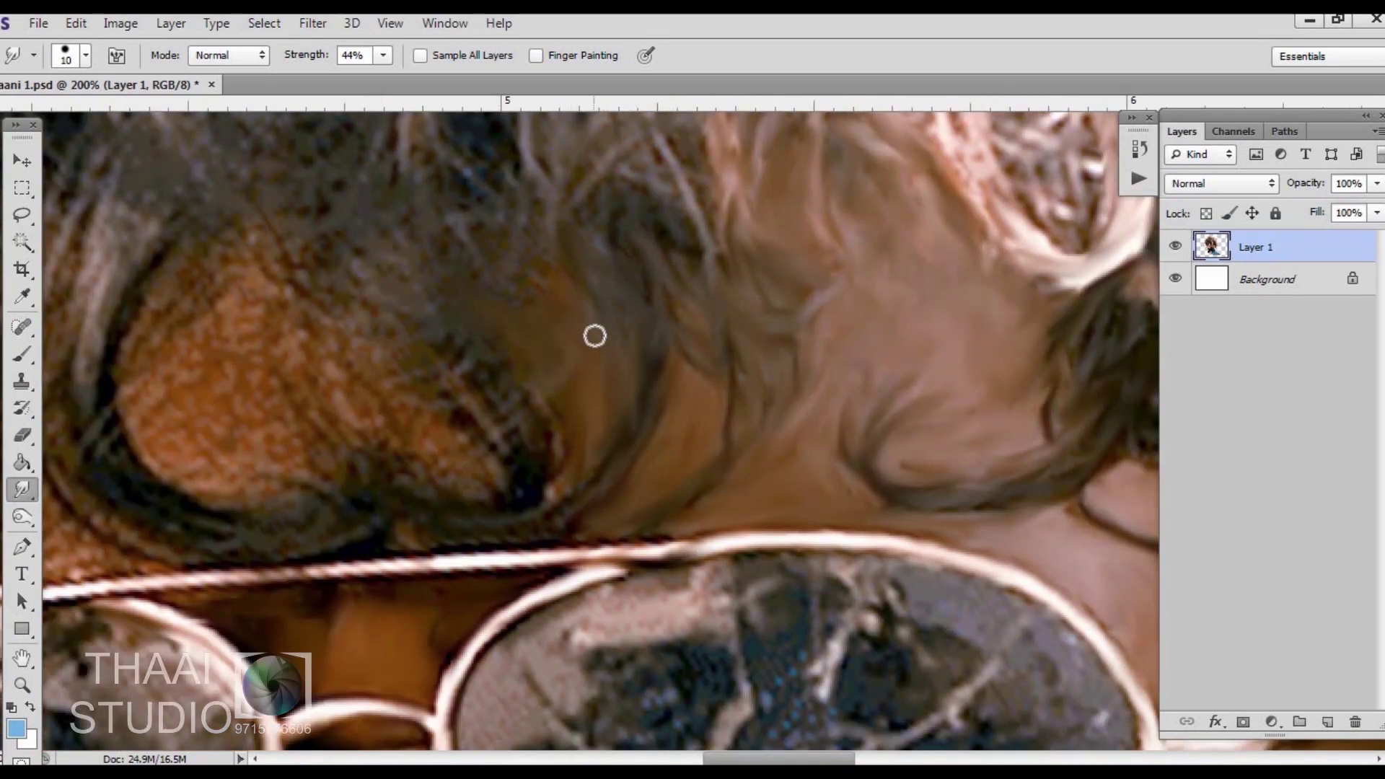
# Reshape and smooth the dark hair edges around the orange patch
pyautogui.moveTo(594, 335); pyautogui.dragTo(648, 269)
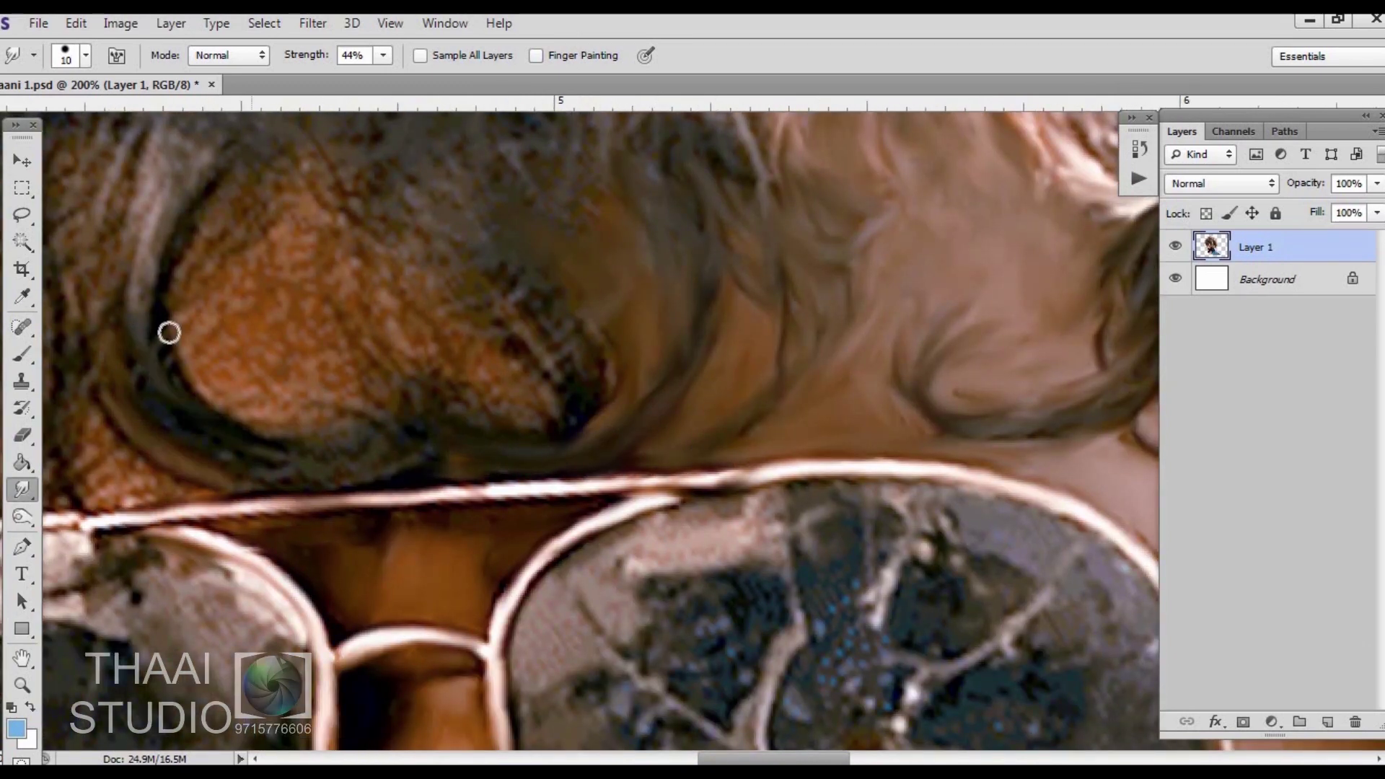
pyautogui.moveTo(169, 333)
pyautogui.mouseDown()
pyautogui.moveTo(340, 380)
pyautogui.moveTo(504, 349)
pyautogui.mouseUp()
pyautogui.moveTo(238, 158)
pyautogui.mouseDown()
pyautogui.moveTo(287, 272)
pyautogui.moveTo(251, 318)
pyautogui.moveTo(306, 365)
pyautogui.moveTo(235, 405)
pyautogui.moveTo(377, 277)
pyautogui.moveTo(386, 356)
pyautogui.moveTo(408, 272)
pyautogui.moveTo(507, 263)
pyautogui.moveTo(545, 479)
pyautogui.moveTo(522, 259)
pyautogui.moveTo(705, 390)
pyautogui.mouseUp()
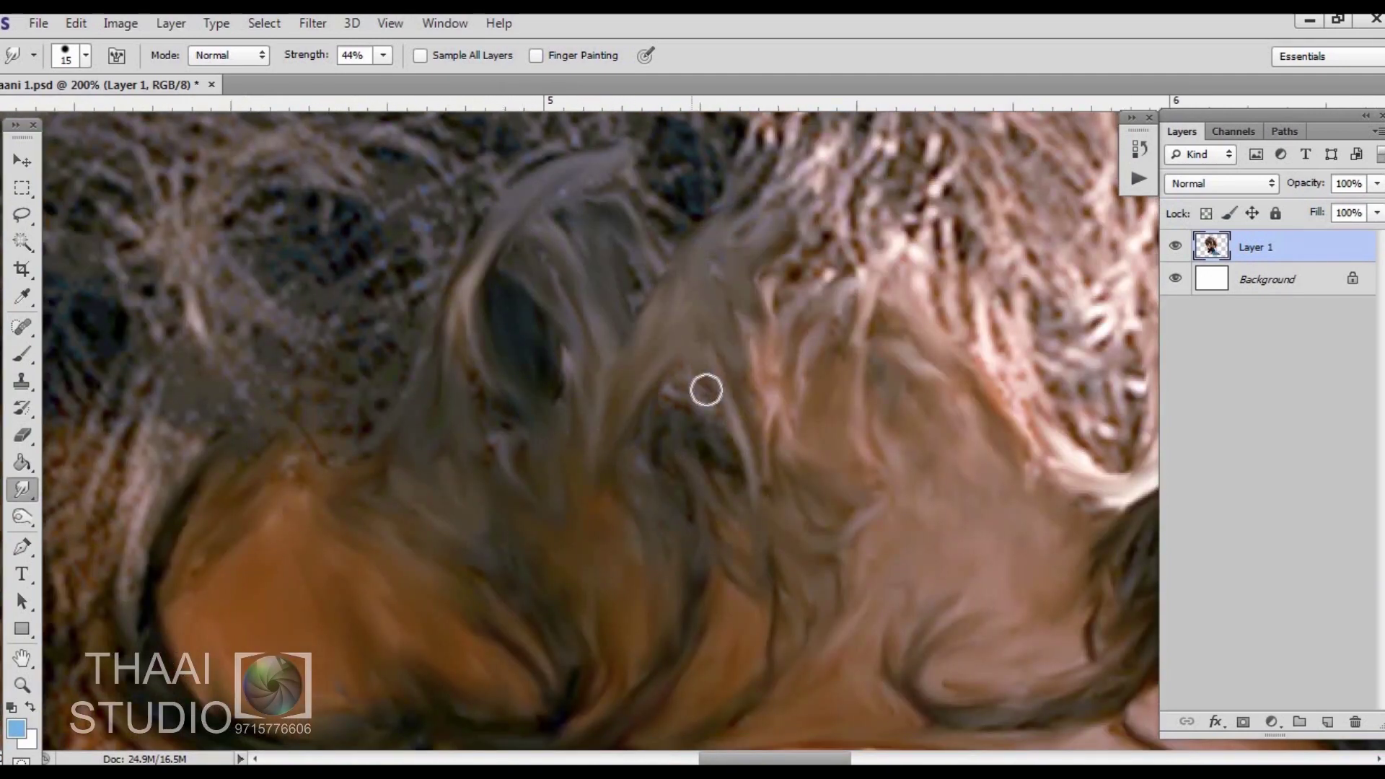
# Smudge the hair above the glasses, then smooth the right lens reflections and dark hole
pyautogui.hotkey('ctrl', '-')
pyautogui.hotkey('ctrl', '-')
pyautogui.hotkey('ctrl', '+')
pyautogui.moveTo(560, 318)
pyautogui.mouseDown()
pyautogui.moveTo(547, 236)
pyautogui.moveTo(485, 290)
pyautogui.moveTo(516, 380)
pyautogui.mouseUp()
pyautogui.hotkey('ctrl', '+')
pyautogui.hotkey('ctrl', '-')
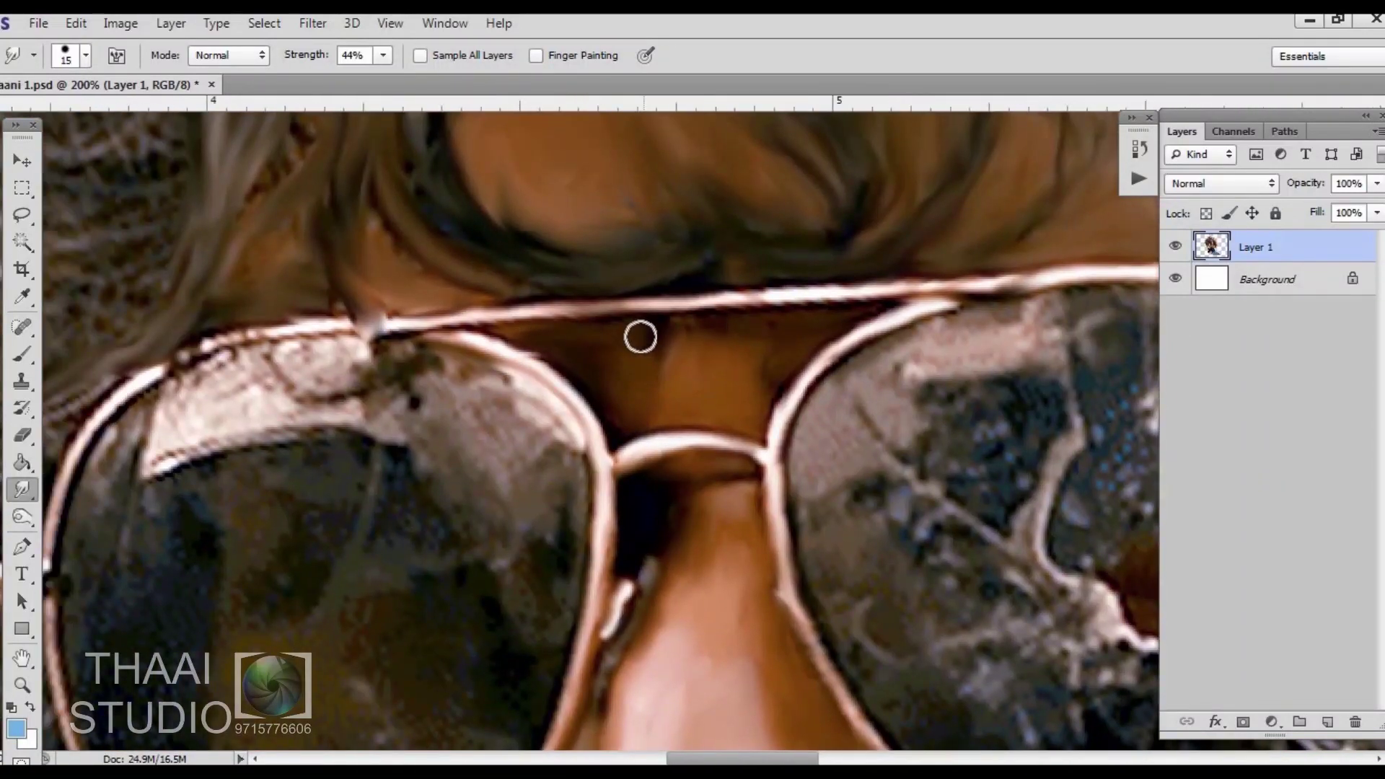
pyautogui.hotkey('ctrl', '+')
pyautogui.moveTo(562, 317)
pyautogui.mouseDown()
pyautogui.moveTo(671, 289)
pyautogui.moveTo(622, 403)
pyautogui.moveTo(634, 274)
pyautogui.moveTo(803, 452)
pyautogui.moveTo(985, 322)
pyautogui.moveTo(841, 293)
pyautogui.mouseUp()
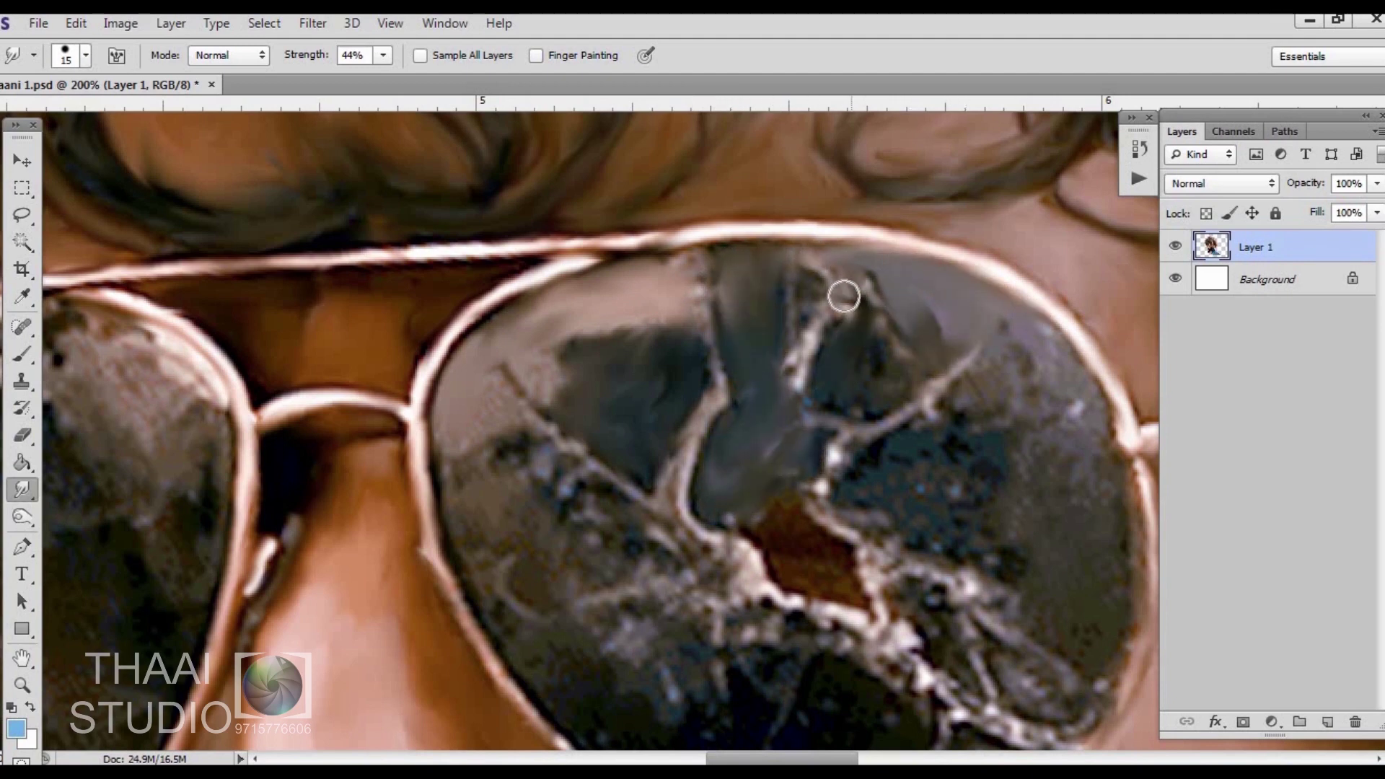
pyautogui.moveTo(816, 457)
pyautogui.mouseDown()
pyautogui.moveTo(664, 374)
pyautogui.moveTo(915, 303)
pyautogui.moveTo(735, 368)
pyautogui.moveTo(865, 411)
pyautogui.moveTo(958, 396)
pyautogui.moveTo(943, 535)
pyautogui.mouseUp()
pyautogui.scroll(-3, 943, 535)
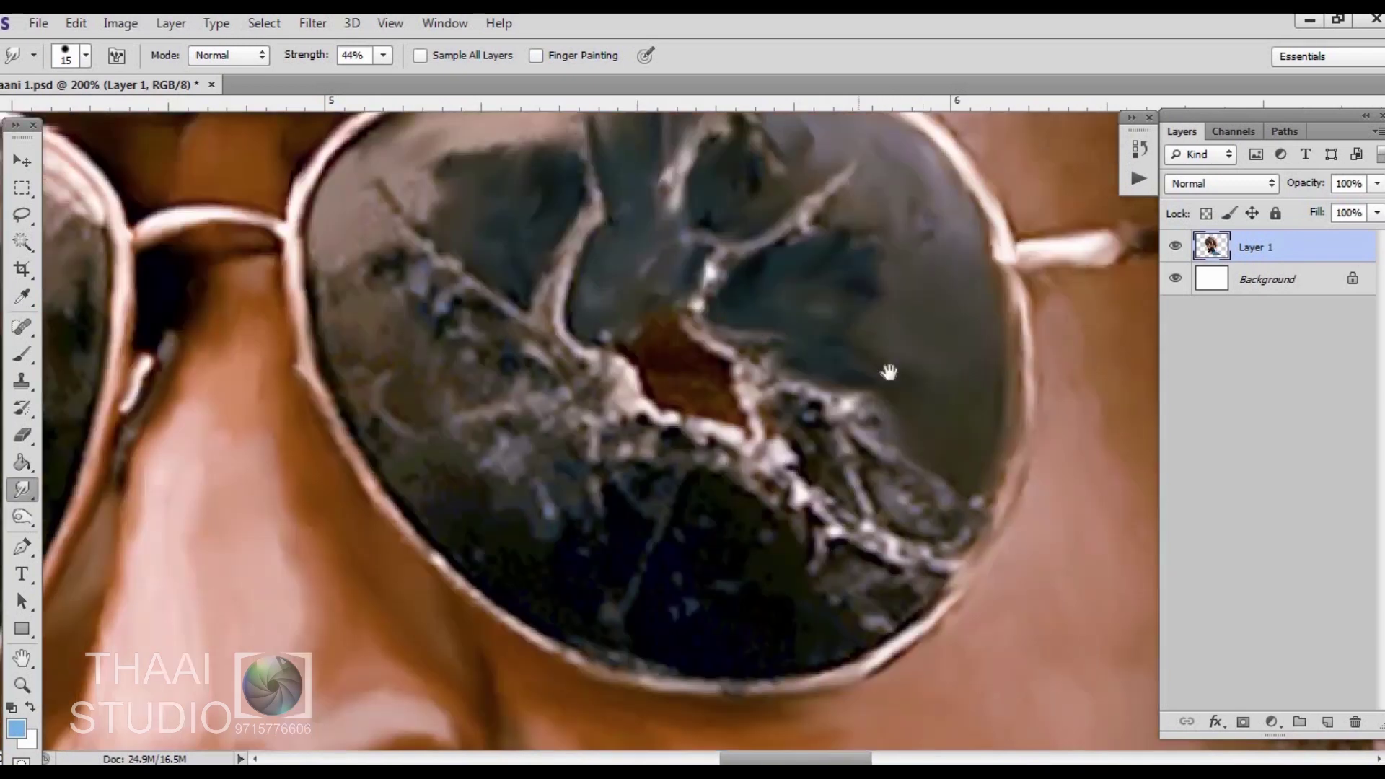
pyautogui.moveTo(692, 303)
pyautogui.mouseDown()
pyautogui.moveTo(736, 377)
pyautogui.moveTo(693, 346)
pyautogui.moveTo(732, 404)
pyautogui.moveTo(1005, 572)
pyautogui.mouseUp()
# With a smaller brush, smear the dark area and bright edge around the lens hole
pyautogui.hotkey('ctrl', '+')
pyautogui.press('[')
pyautogui.press('[')
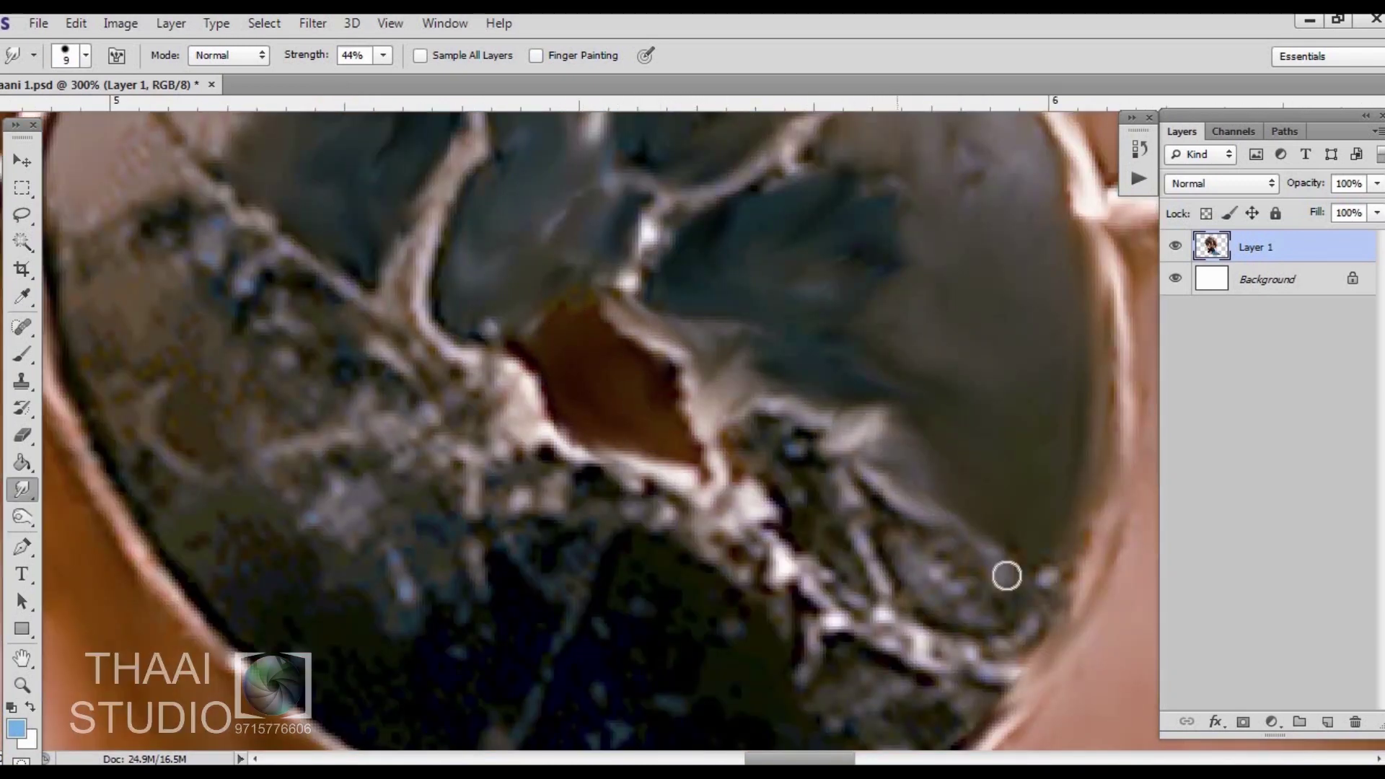
pyautogui.scroll(-3, 1035, 458)
pyautogui.scroll(-3, 947, 584)
pyautogui.moveTo(696, 463)
pyautogui.mouseDown()
pyautogui.moveTo(634, 609)
pyautogui.moveTo(729, 365)
pyautogui.mouseUp()
pyautogui.scroll(3, 729, 365)
pyautogui.moveTo(708, 426)
pyautogui.mouseDown()
pyautogui.moveTo(875, 534)
pyautogui.moveTo(600, 392)
pyautogui.moveTo(519, 368)
pyautogui.moveTo(558, 543)
pyautogui.moveTo(318, 572)
pyautogui.moveTo(423, 603)
pyautogui.mouseUp()
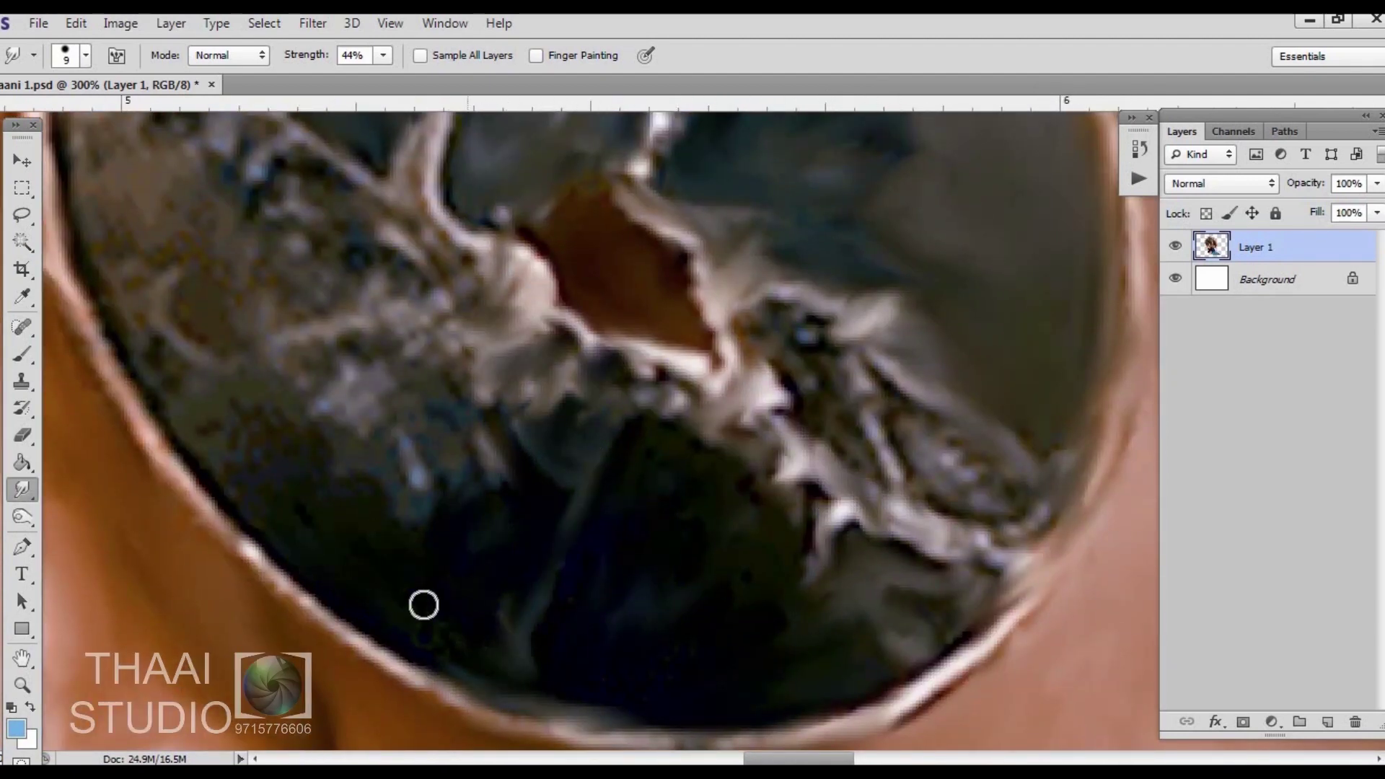
pyautogui.hscroll(-5, 543, 421)
pyautogui.moveTo(543, 420)
pyautogui.mouseDown()
pyautogui.moveTo(716, 491)
pyautogui.moveTo(510, 526)
pyautogui.moveTo(488, 618)
pyautogui.mouseUp()
# With a slightly larger brush, blend the right lens's dark and pale regions together
pyautogui.scroll(4, 366, 553)
pyautogui.hscroll(-2, 366, 553)
pyautogui.press(']')
pyautogui.moveTo(366, 553)
pyautogui.mouseDown()
pyautogui.moveTo(312, 309)
pyautogui.moveTo(668, 457)
pyautogui.moveTo(685, 483)
pyautogui.moveTo(451, 222)
pyautogui.moveTo(606, 269)
pyautogui.moveTo(781, 433)
pyautogui.moveTo(522, 448)
pyautogui.moveTo(502, 547)
pyautogui.moveTo(751, 574)
pyautogui.mouseUp()
pyautogui.scroll(-3, 750, 574)
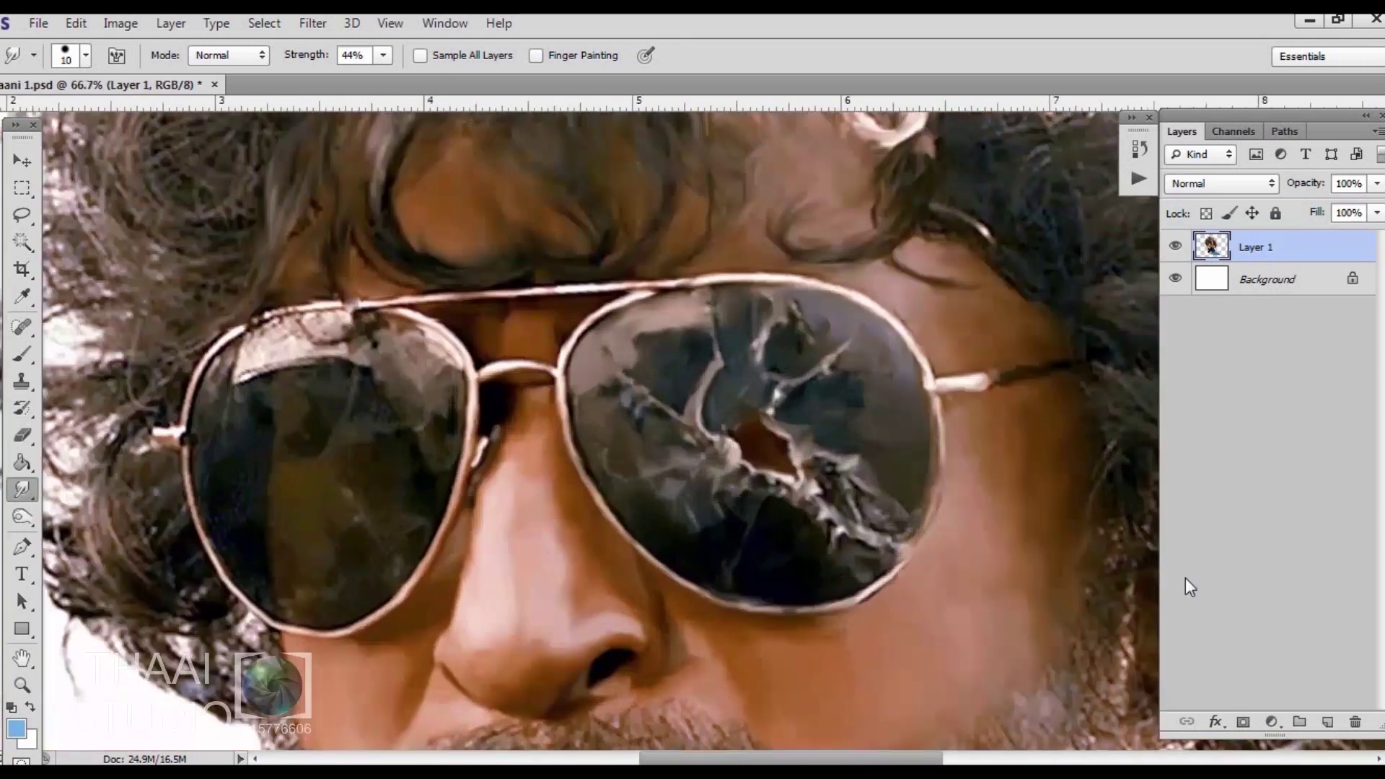
pyautogui.scroll(3, 627, 387)
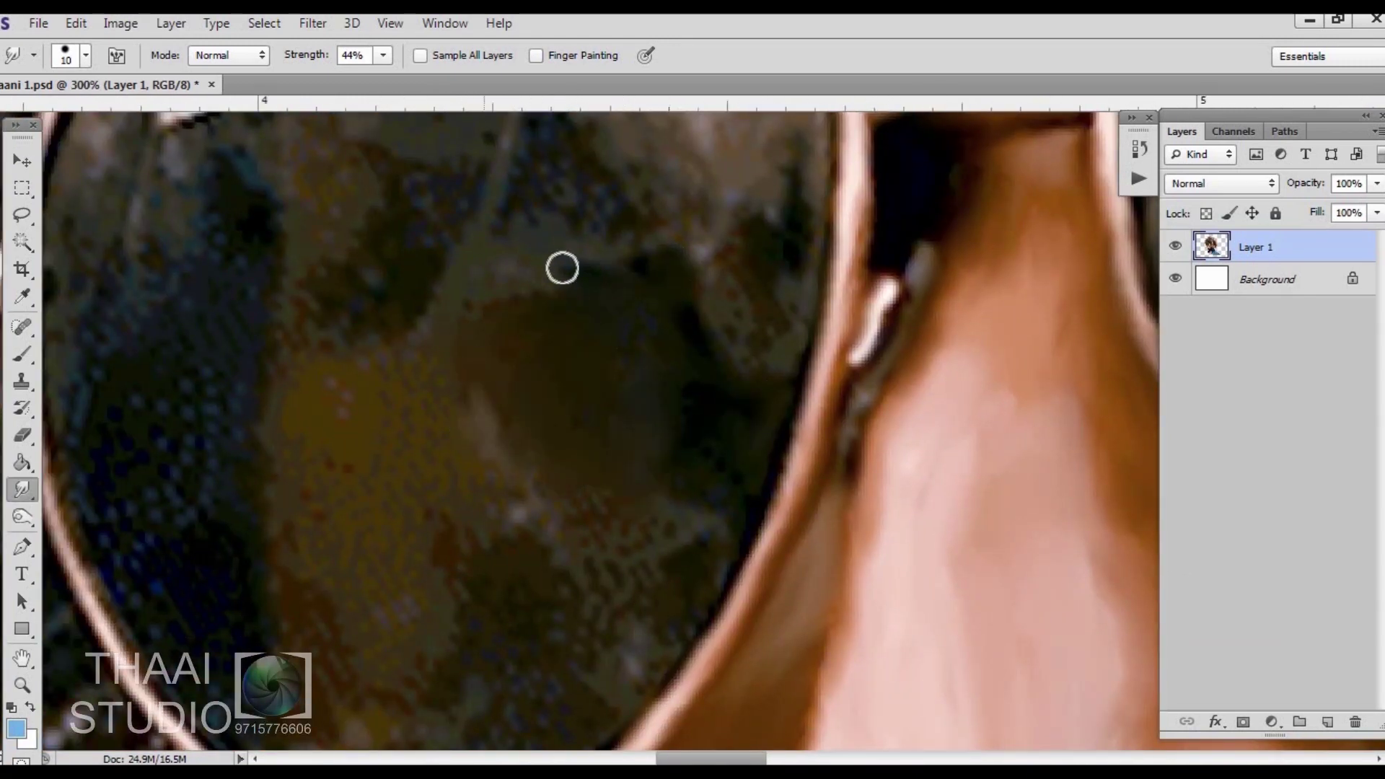
pyautogui.scroll(-2, 779, 425)
# Soften the speckled yellow area and top of the left lens, then view the whole image
pyautogui.moveTo(556, 439); pyautogui.dragTo(295, 457)
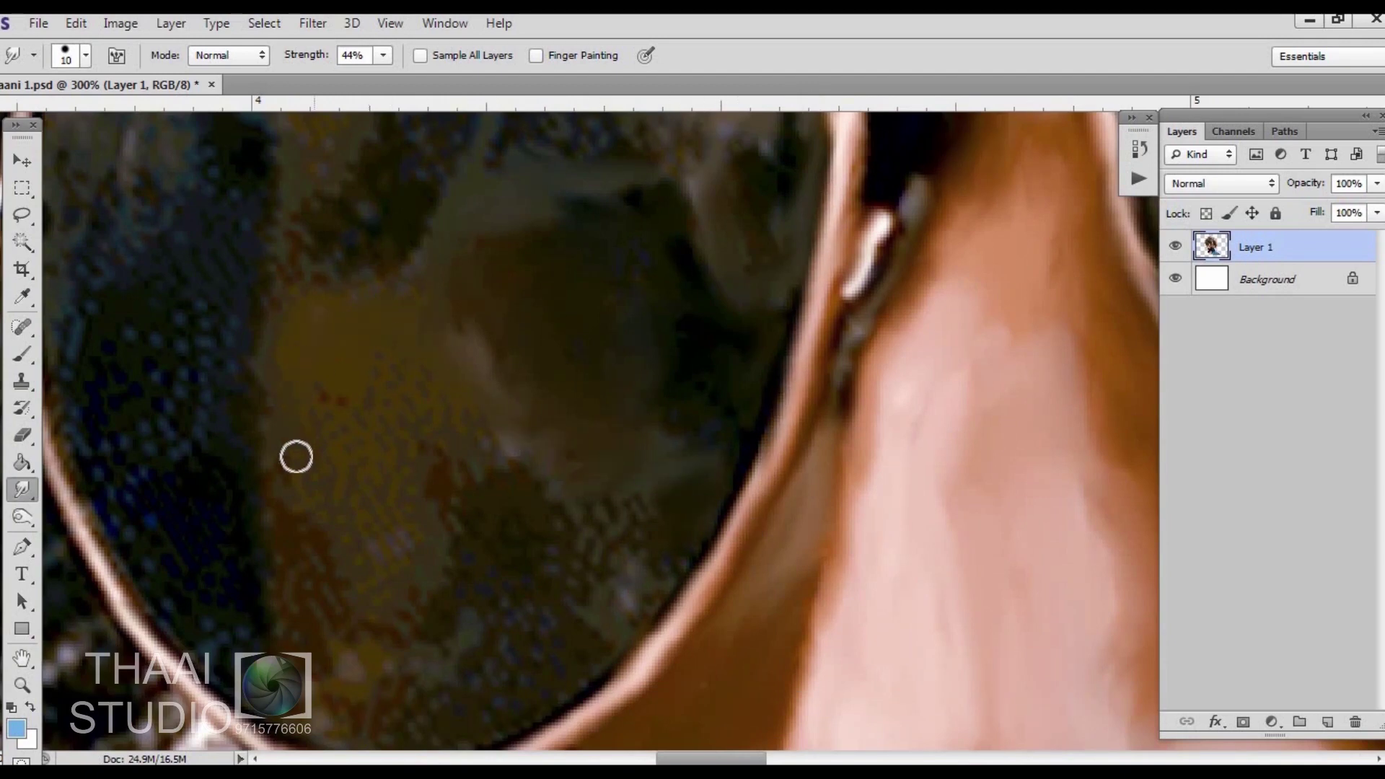
pyautogui.press(']')
pyautogui.moveTo(485, 566); pyautogui.dragTo(495, 309)
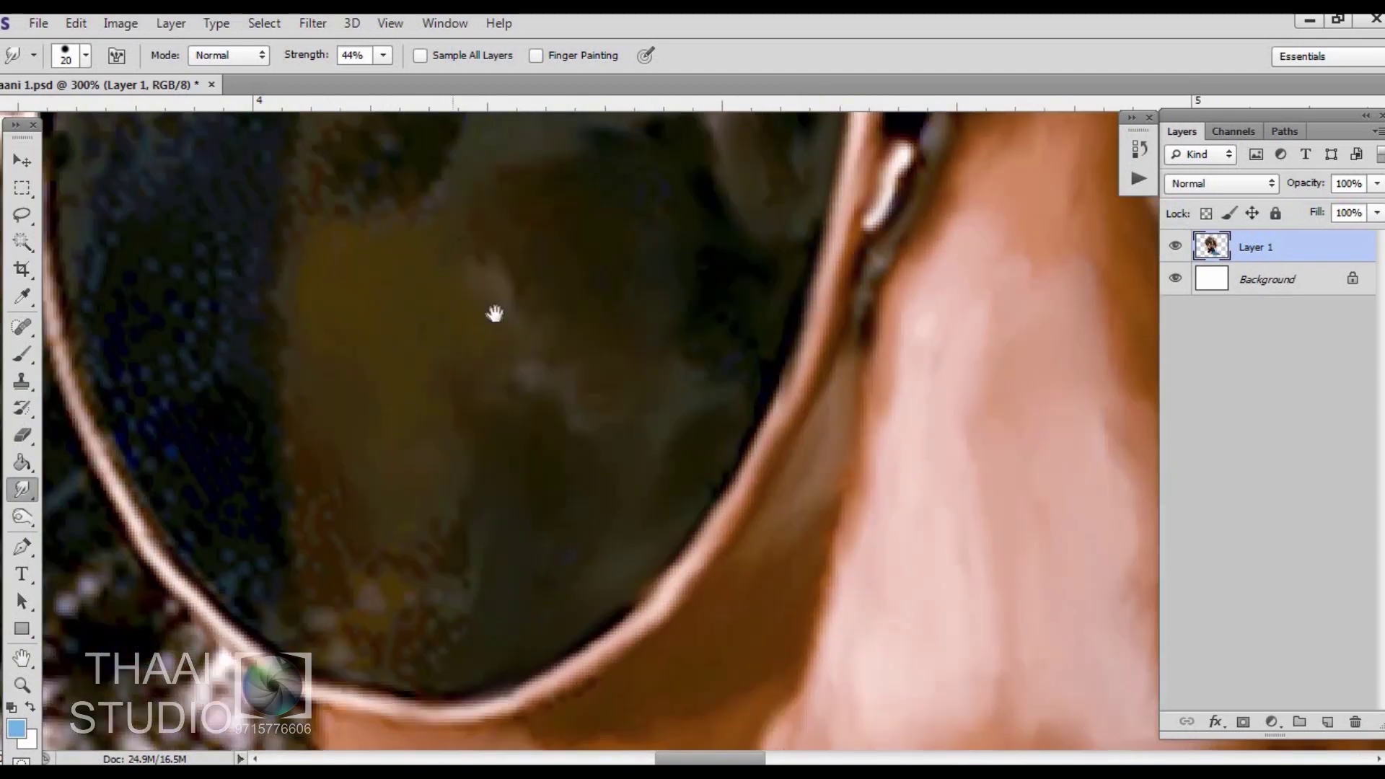
pyautogui.moveTo(249, 282)
pyautogui.mouseDown()
pyautogui.moveTo(359, 528)
pyautogui.moveTo(165, 649)
pyautogui.mouseUp()
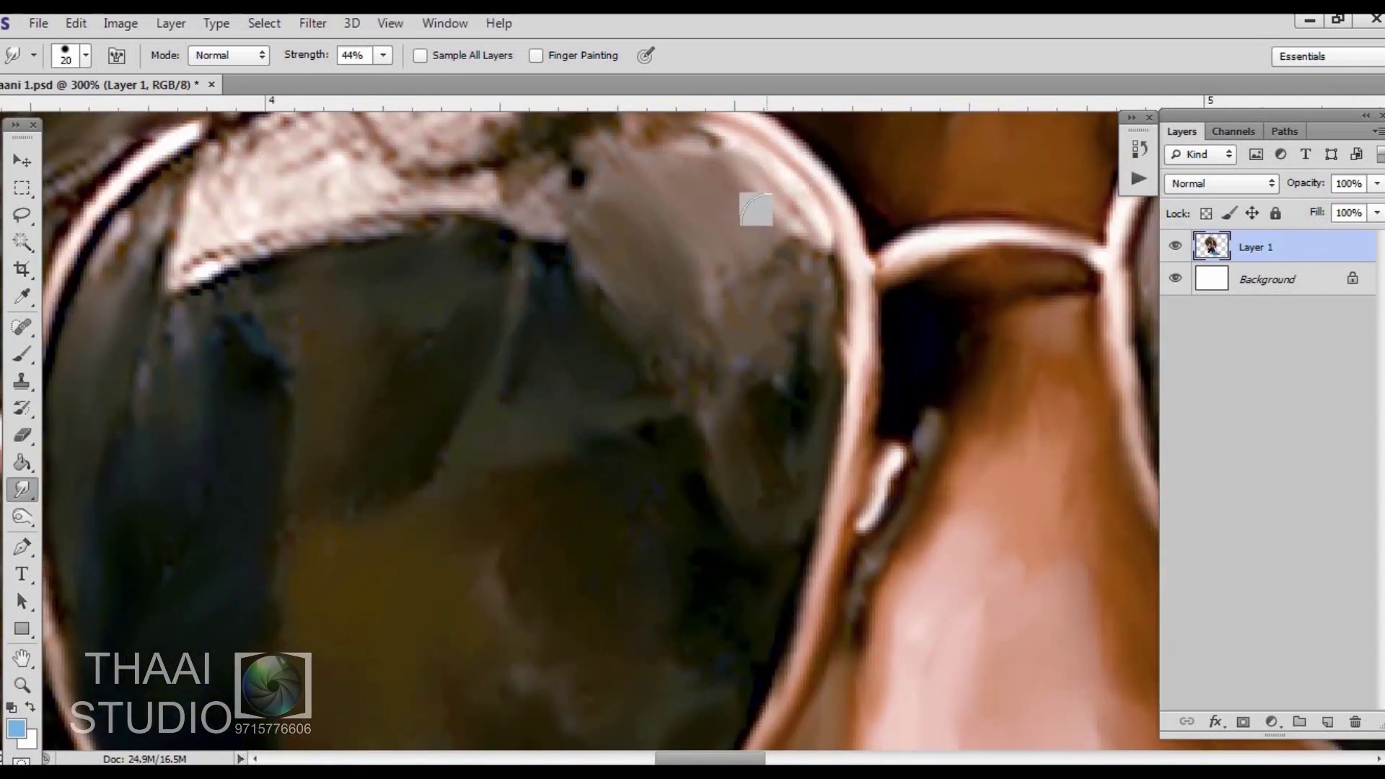
pyautogui.moveTo(384, 191)
pyautogui.mouseDown()
pyautogui.moveTo(634, 371)
pyautogui.moveTo(708, 325)
pyautogui.moveTo(636, 346)
pyautogui.moveTo(418, 469)
pyautogui.mouseUp()
pyautogui.press('[')
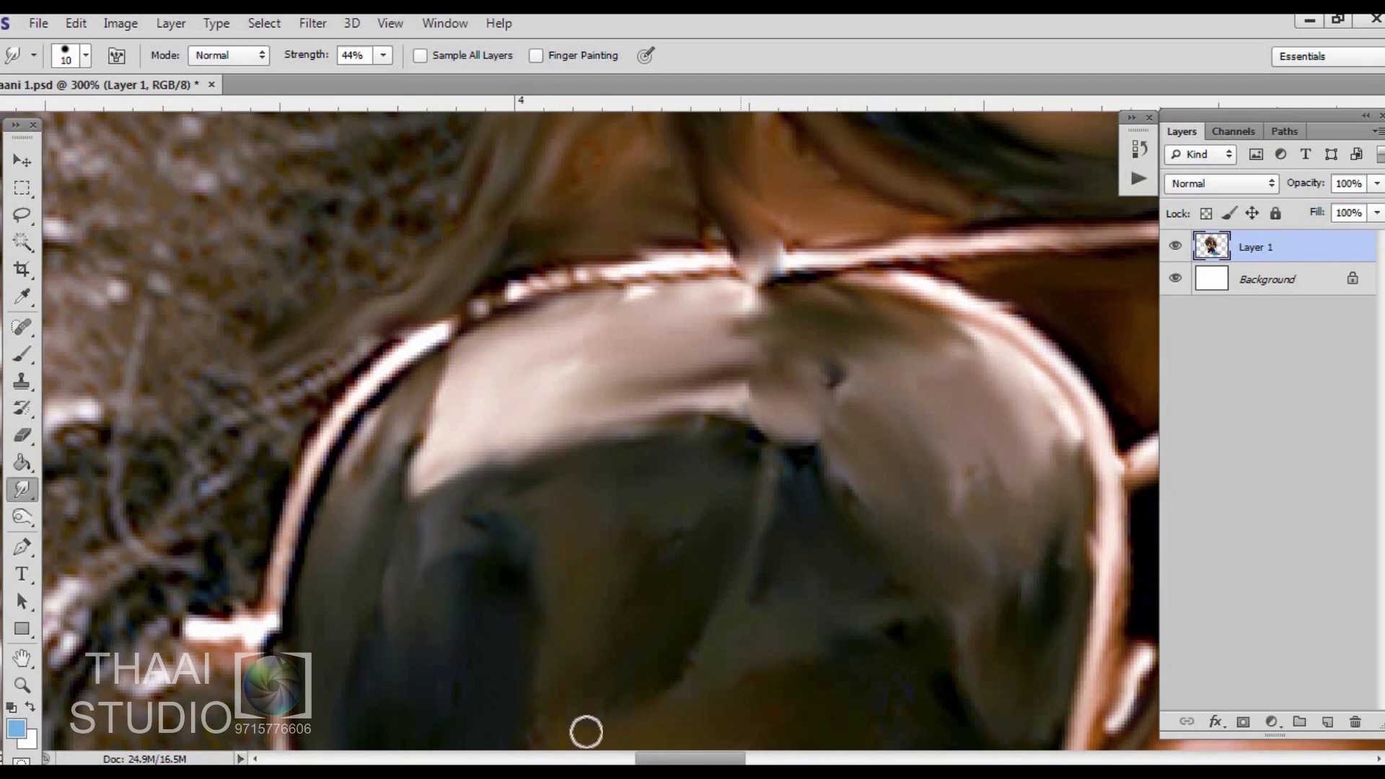
pyautogui.hotkey('ctrl', '0')
# Streak the moustache hairs across its middle, left and right into smooth painterly strokes
pyautogui.hotkey('ctrl', '+')
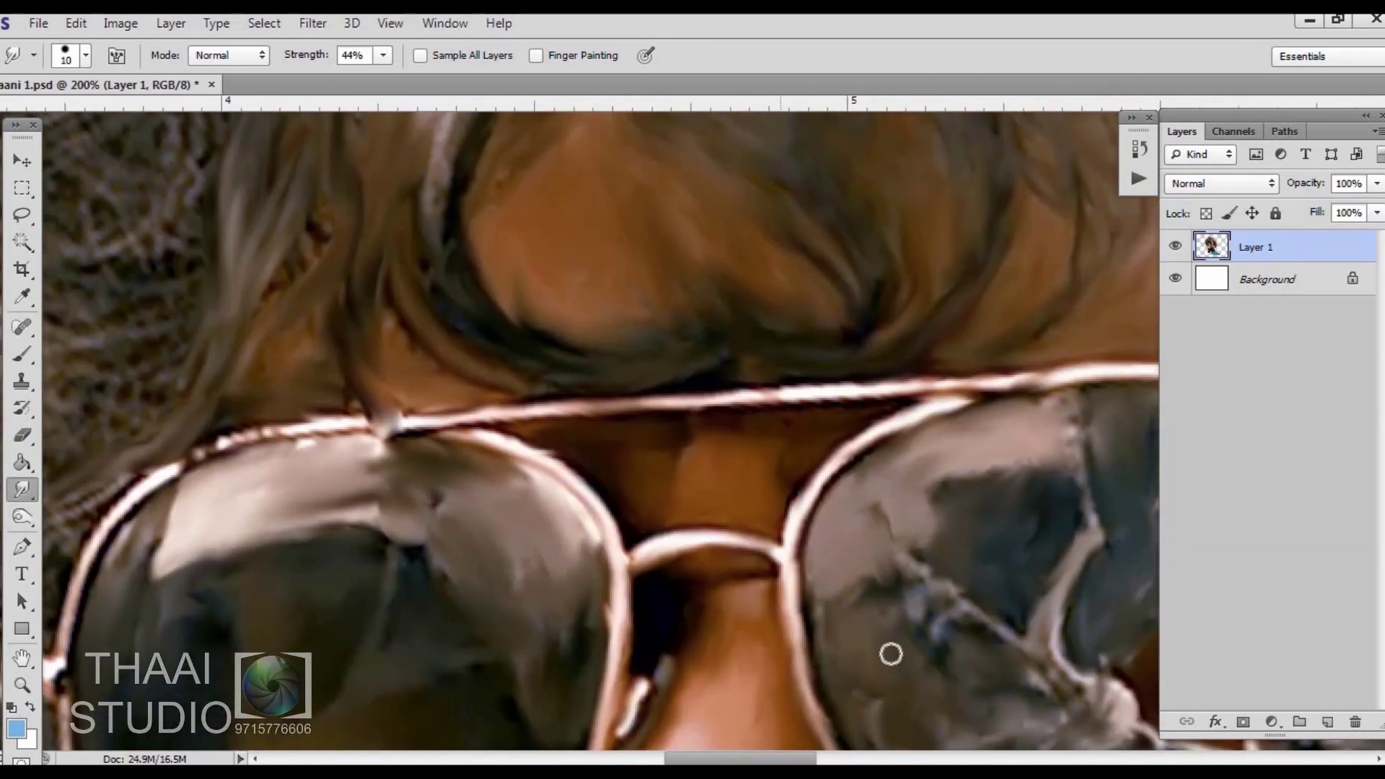
pyautogui.scroll(-10, 912, 442)
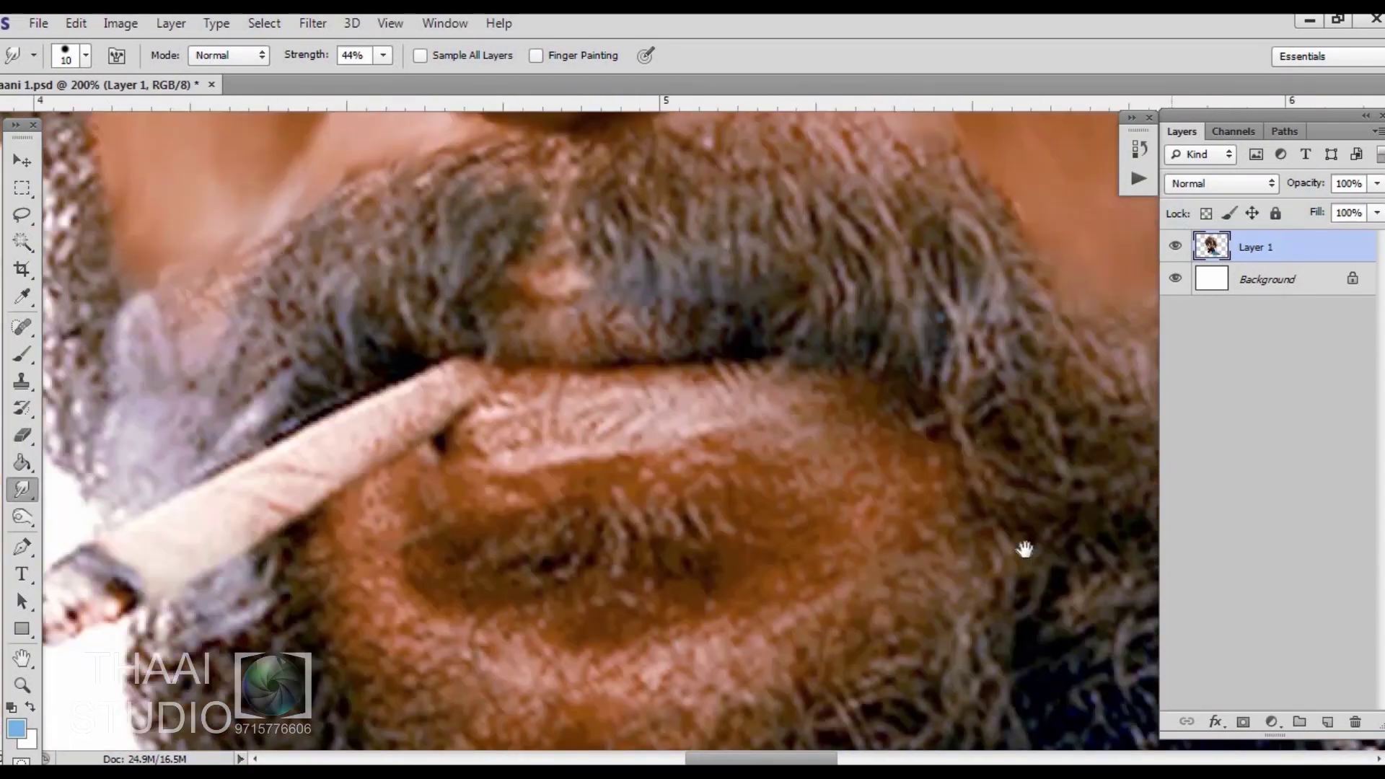
pyautogui.moveTo(597, 378)
pyautogui.mouseDown()
pyautogui.moveTo(719, 228)
pyautogui.moveTo(858, 209)
pyautogui.moveTo(1081, 397)
pyautogui.mouseUp()
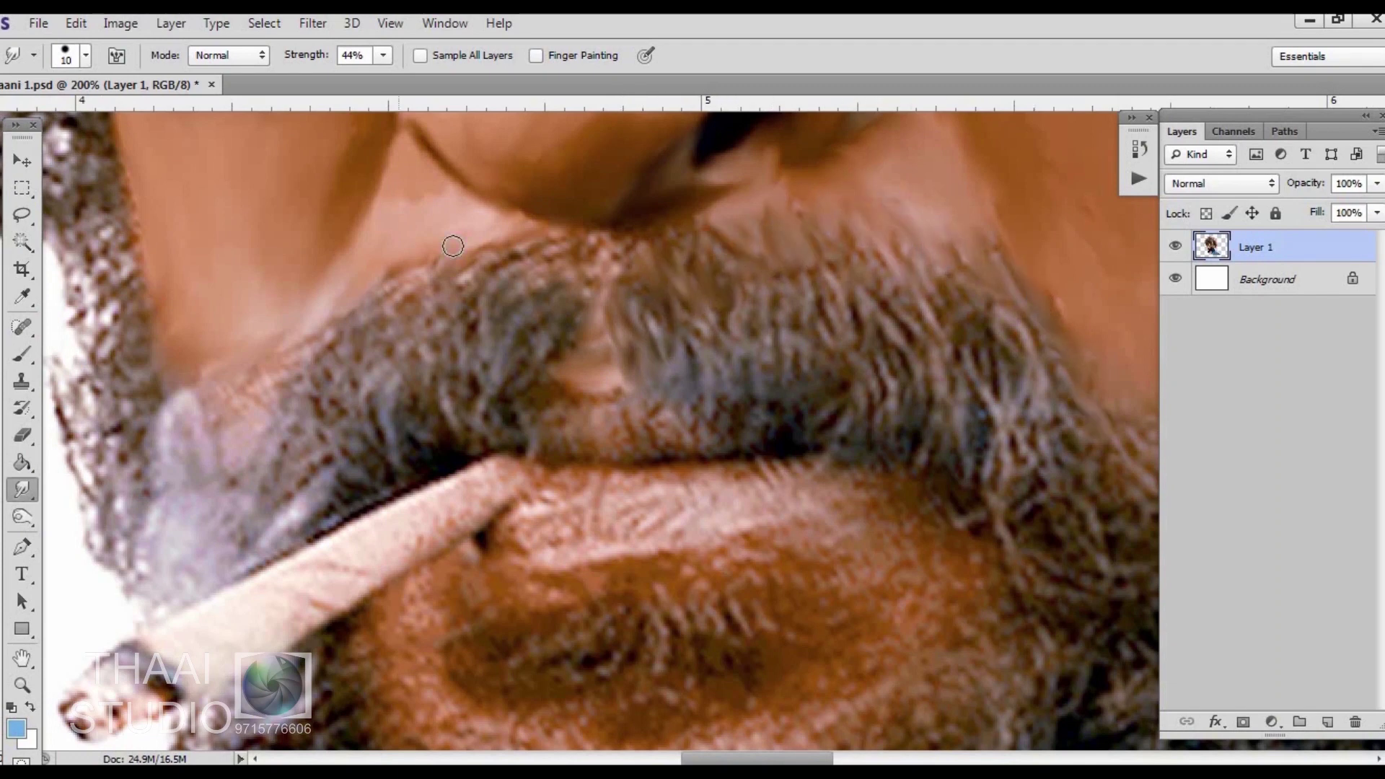
pyautogui.moveTo(389, 296); pyautogui.dragTo(211, 476)
pyautogui.moveTo(410, 248); pyautogui.dragTo(393, 173)
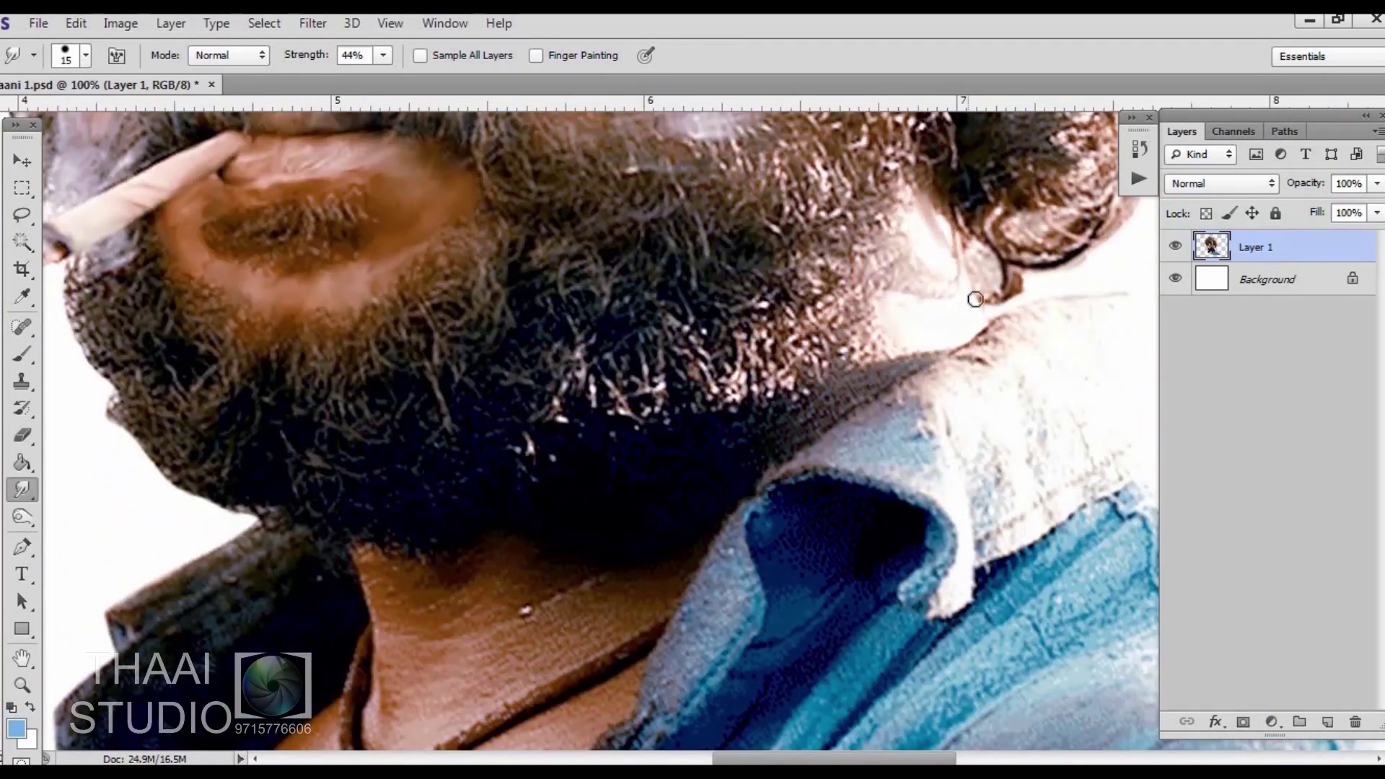
# With a larger brush, streak the blue collar and neck skin down-left, then add a new layer
pyautogui.moveTo(728, 497); pyautogui.dragTo(947, 333)
pyautogui.press(']')
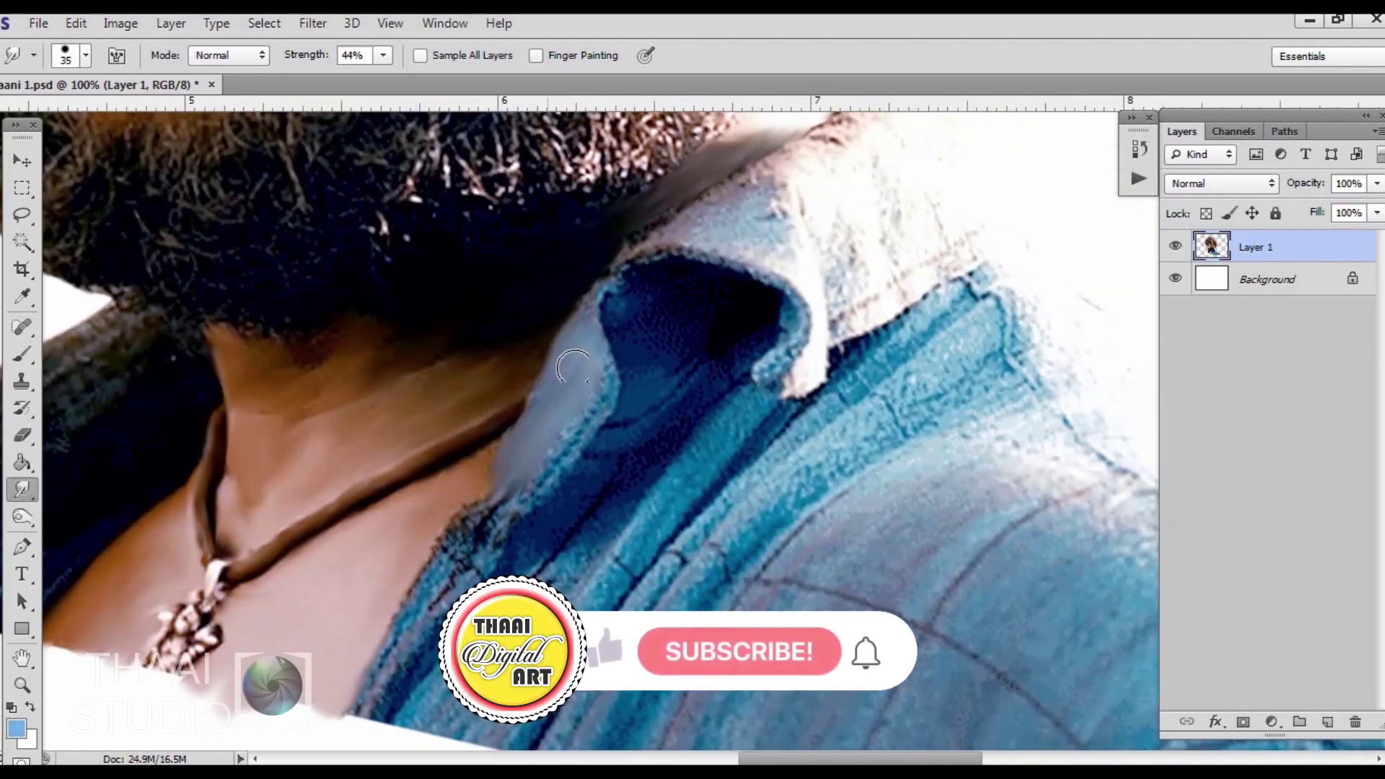
pyautogui.moveTo(548, 375)
pyautogui.mouseDown()
pyautogui.moveTo(415, 627)
pyautogui.moveTo(642, 300)
pyautogui.mouseUp()
pyautogui.moveTo(750, 339); pyautogui.dragTo(599, 577)
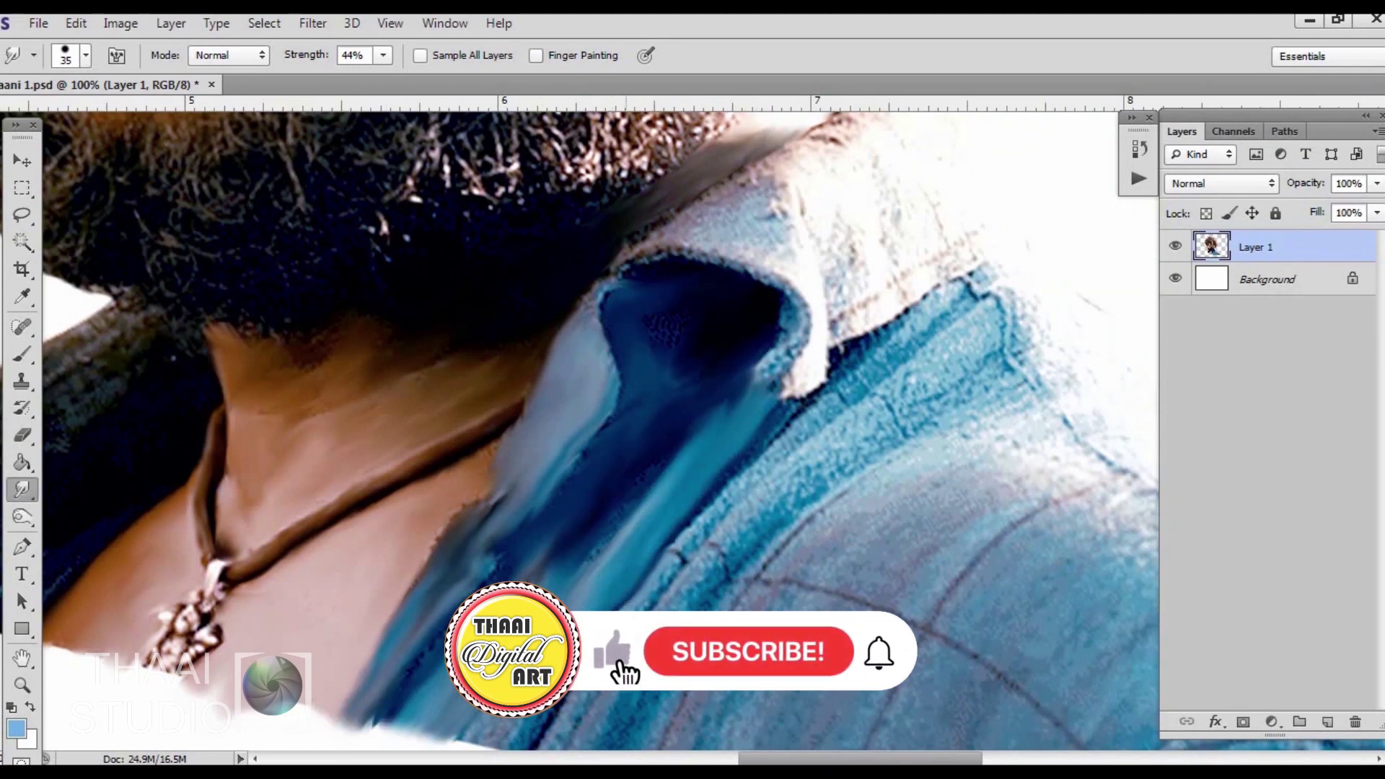
pyautogui.moveTo(793, 403)
pyautogui.mouseDown()
pyautogui.moveTo(933, 364)
pyautogui.moveTo(718, 524)
pyautogui.mouseUp()
pyautogui.moveTo(954, 396); pyautogui.dragTo(742, 598)
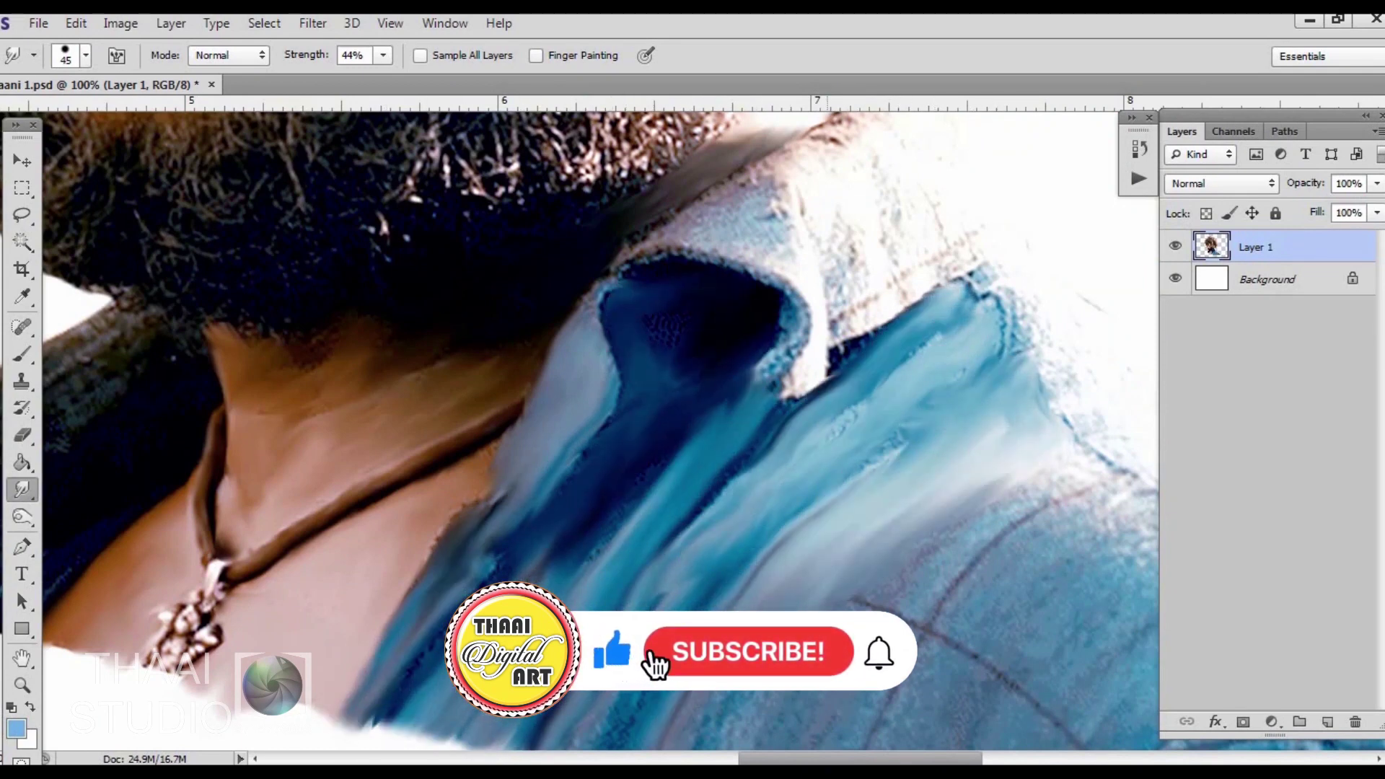
pyautogui.moveTo(829, 490); pyautogui.dragTo(917, 352)
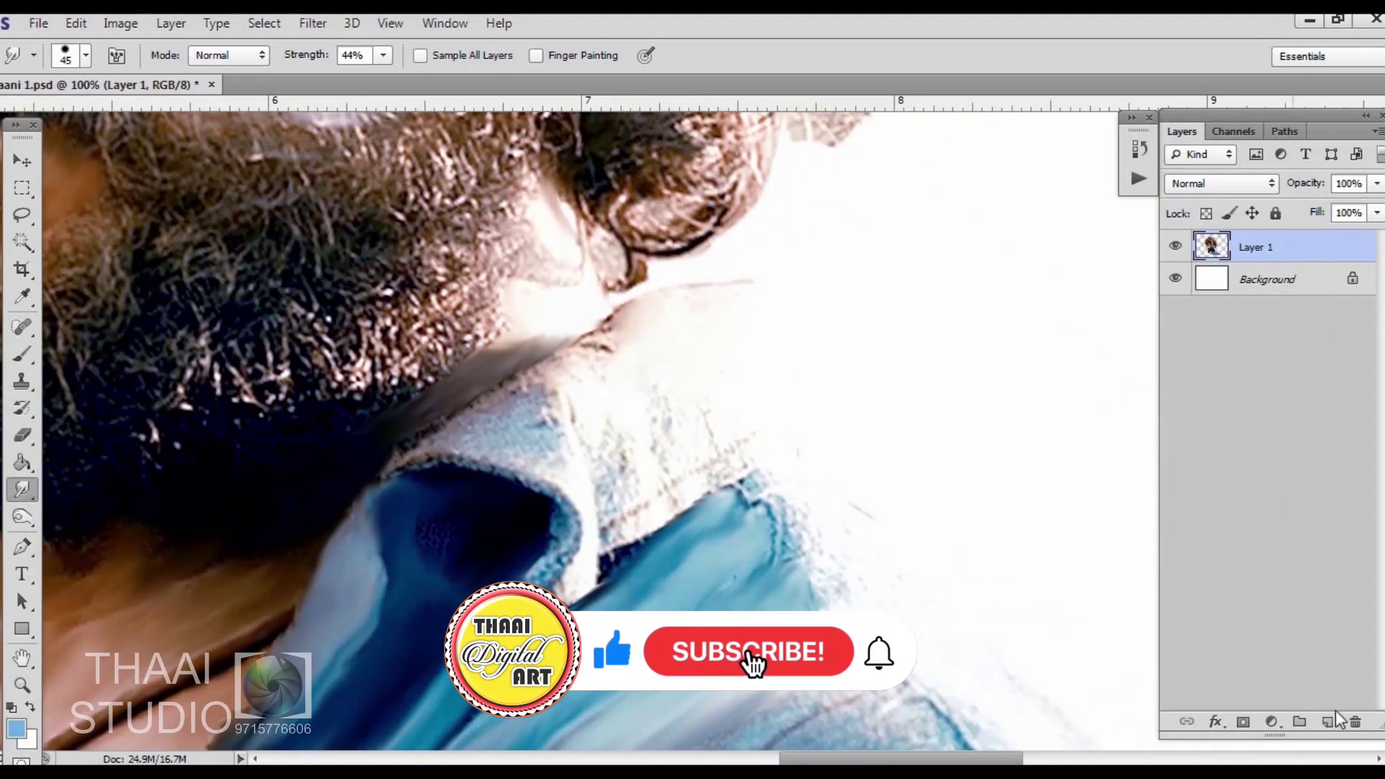
pyautogui.click(1327, 721)
# Fill the new layer with dark navy blue and place it beneath the photo layer
pyautogui.click(16, 727)
pyautogui.click(927, 448)
pyautogui.press('Return')
pyautogui.hotkey('alt', 'BackSpace')
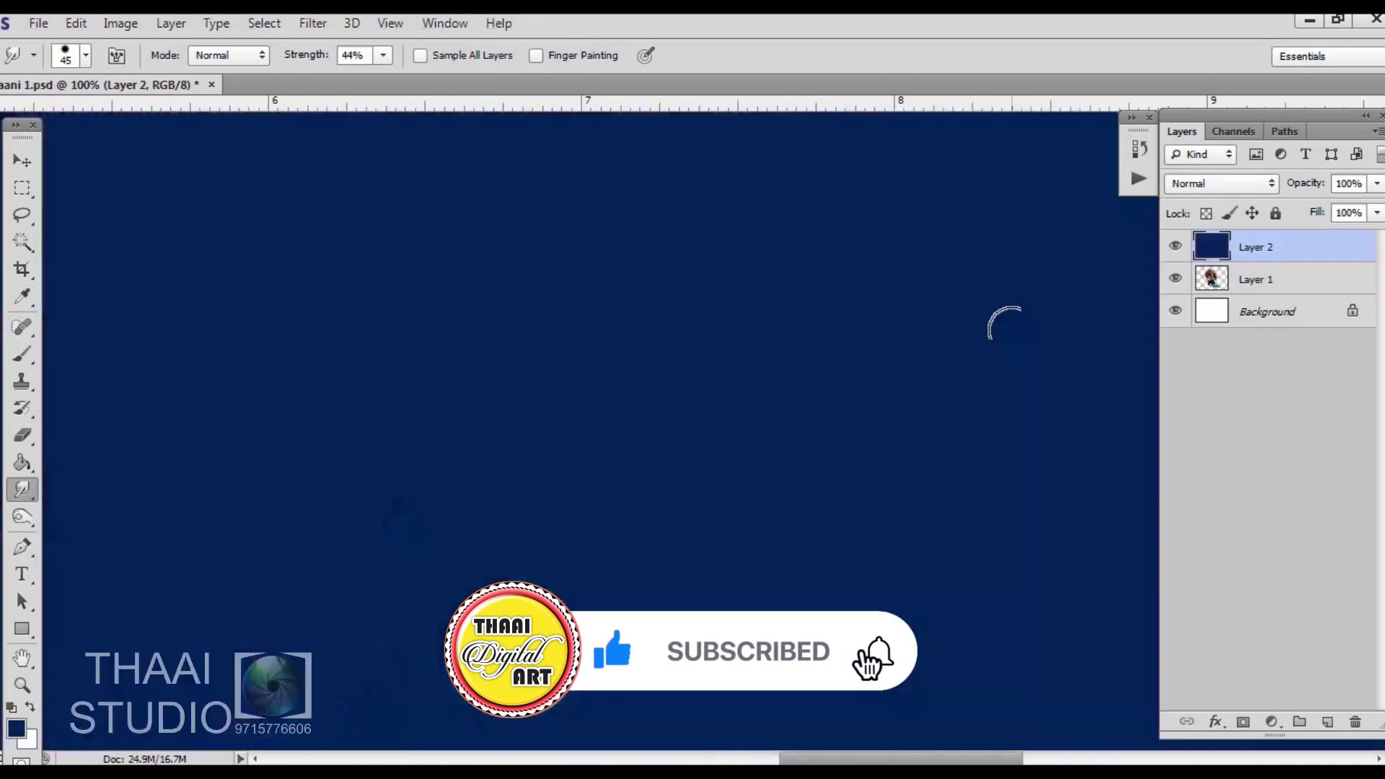
pyautogui.hotkey('ctrl', '[')
pyautogui.hotkey('alt', ']')
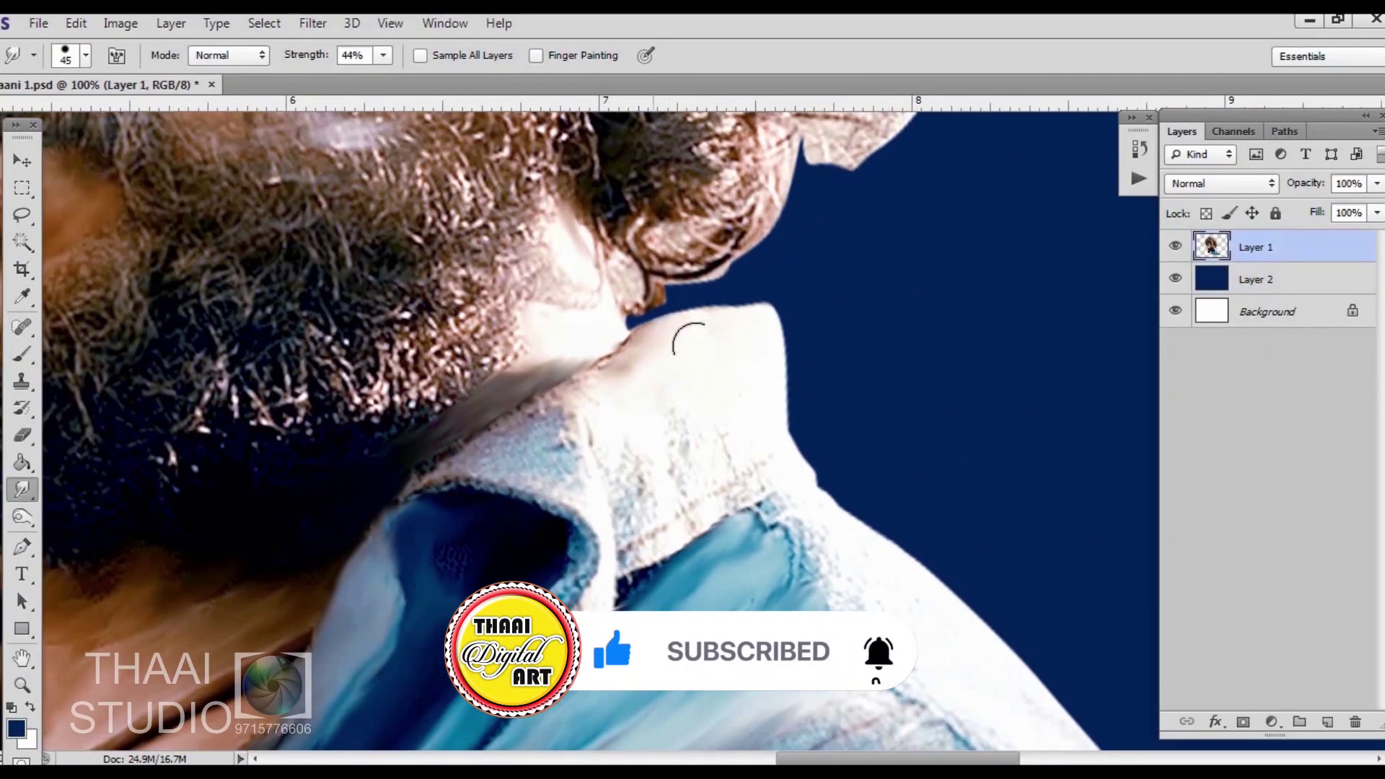
# Smudge the textured collar edge, then the wider collar fabric, into smooth strokes
pyautogui.press('[')
pyautogui.press('[')
pyautogui.press('[')
pyautogui.moveTo(539, 421); pyautogui.dragTo(606, 564)
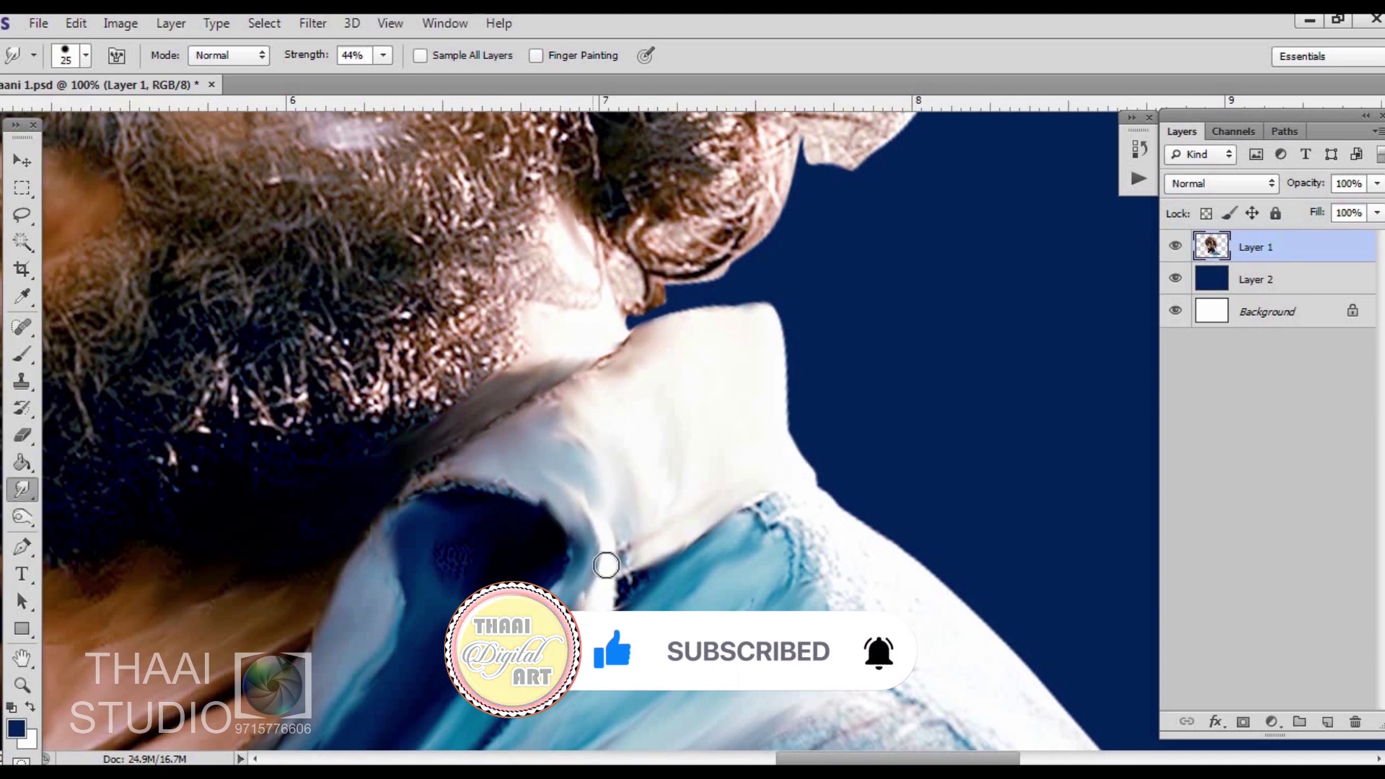
pyautogui.moveTo(400, 501)
pyautogui.mouseDown()
pyautogui.moveTo(541, 355)
pyautogui.moveTo(328, 581)
pyautogui.mouseUp()
pyautogui.scroll(-3, 360, 503)
pyautogui.hscroll(4, 360, 502)
pyautogui.scroll(-3, 546, 402)
pyautogui.press(']')
pyautogui.press(']')
pyautogui.press(']')
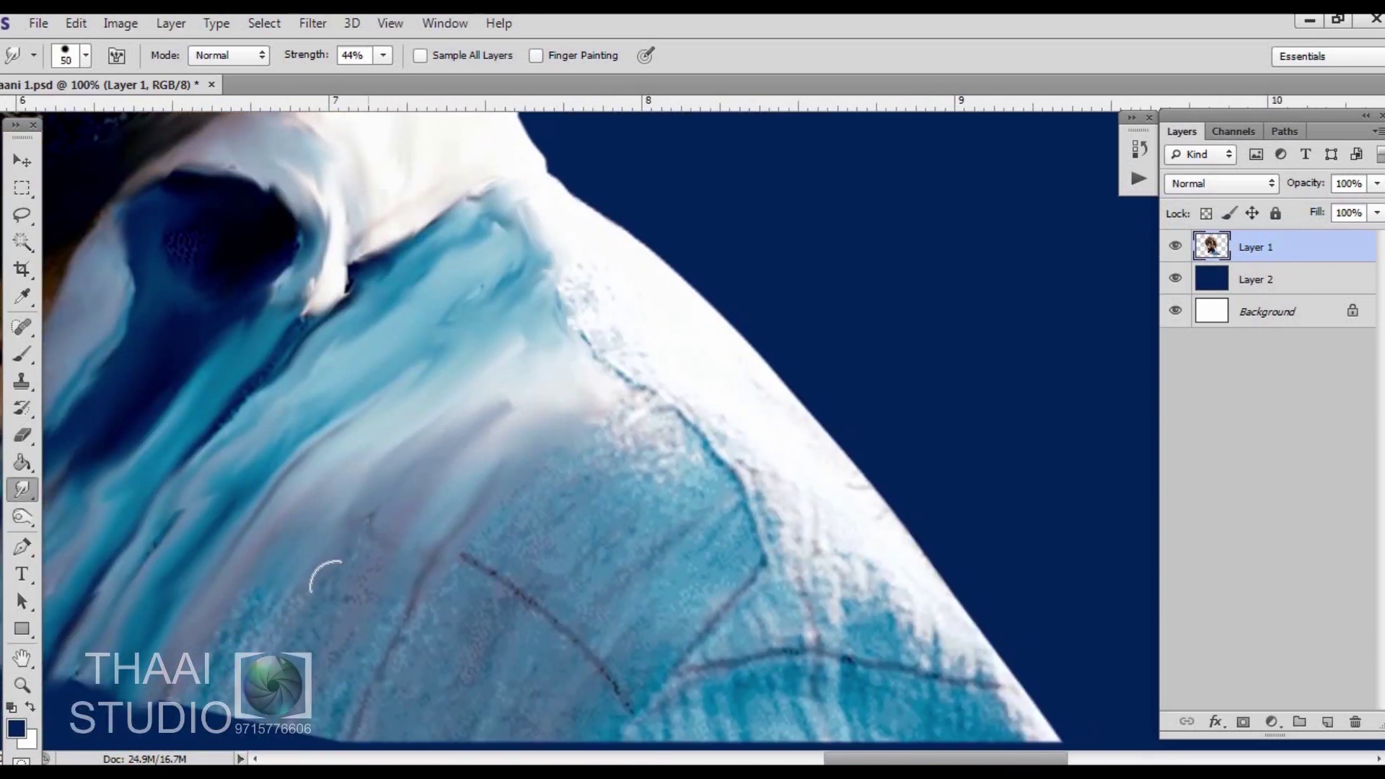
pyautogui.moveTo(717, 558)
pyautogui.mouseDown()
pyautogui.moveTo(634, 649)
pyautogui.moveTo(550, 581)
pyautogui.moveTo(349, 673)
pyautogui.mouseUp()
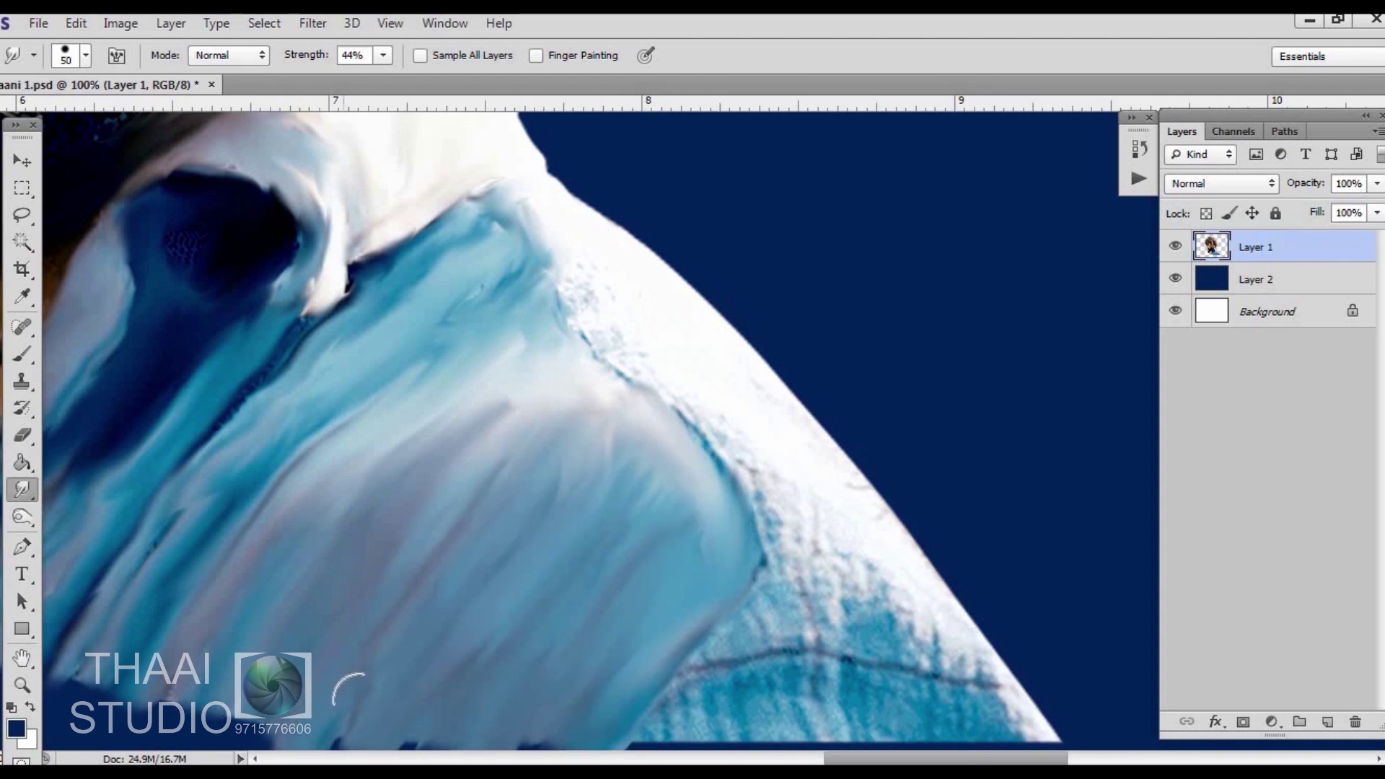
pyautogui.moveTo(693, 721)
pyautogui.mouseDown()
pyautogui.moveTo(907, 670)
pyautogui.moveTo(834, 711)
pyautogui.moveTo(717, 417)
pyautogui.moveTo(593, 278)
pyautogui.moveTo(782, 606)
pyautogui.moveTo(958, 618)
pyautogui.mouseUp()
# With a smaller brush, smear the dark collar near the shoulder into smooth strokes
pyautogui.hscroll(-10, 798, 455)
pyautogui.press('[')
pyautogui.press('[')
pyautogui.press('[')
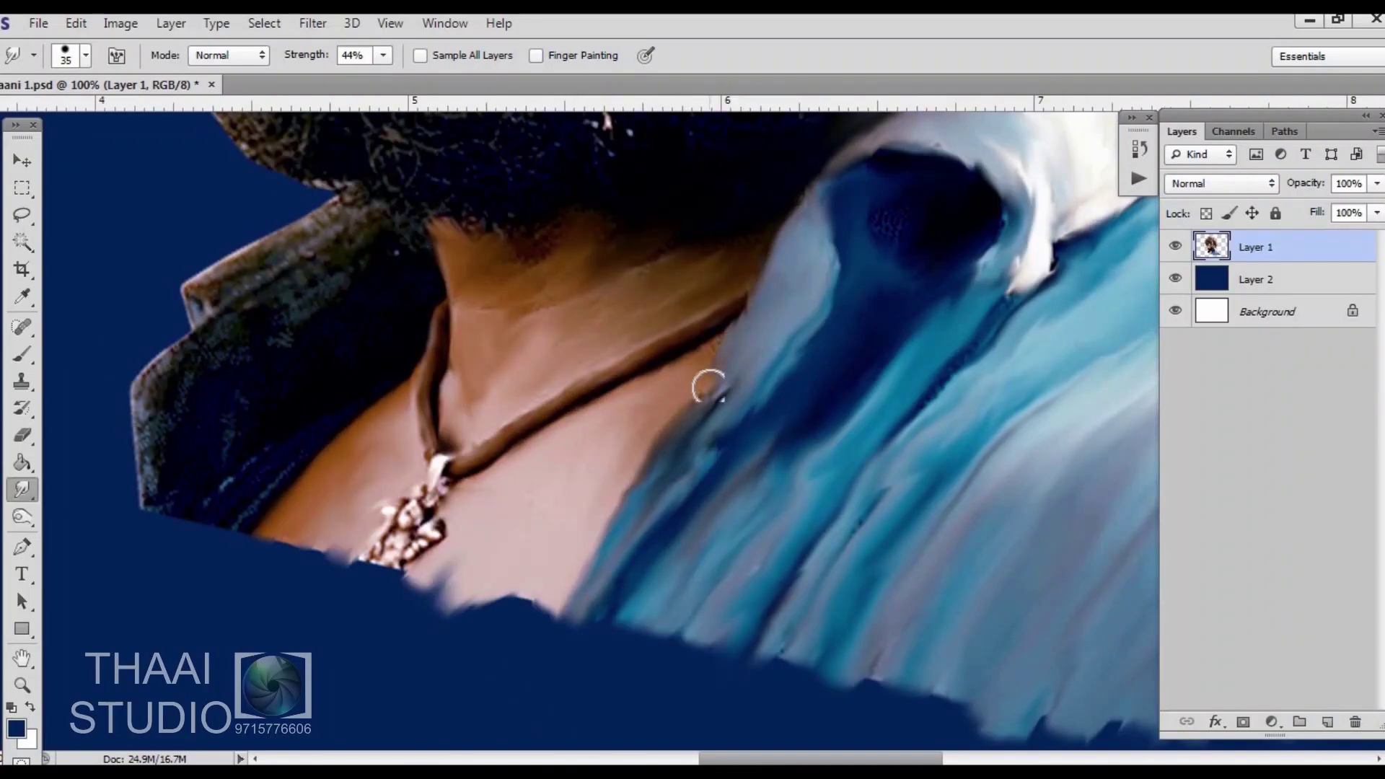
pyautogui.scroll(3, 504, 389)
pyautogui.moveTo(326, 634); pyautogui.dragTo(241, 554)
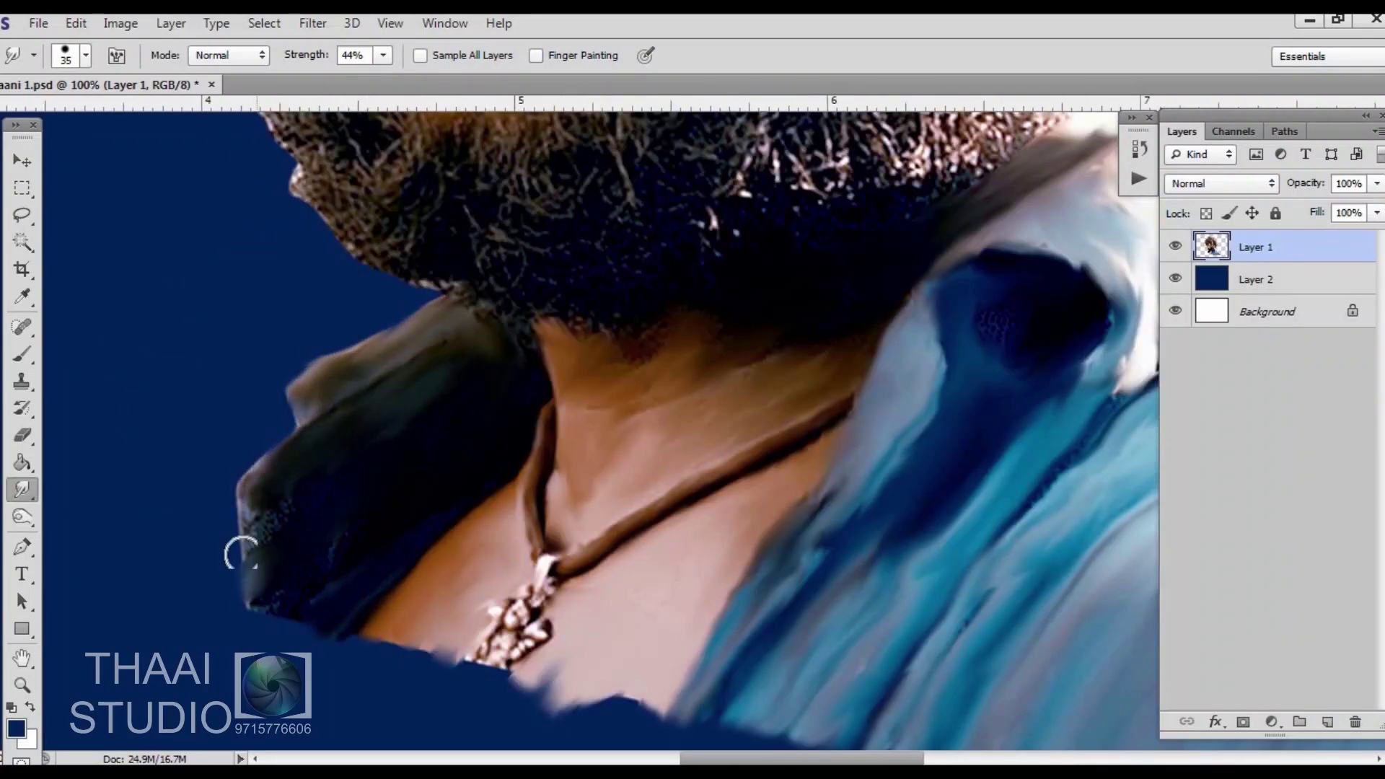
pyautogui.moveTo(404, 721)
pyautogui.mouseDown()
pyautogui.moveTo(534, 692)
pyautogui.moveTo(649, 721)
pyautogui.mouseUp()
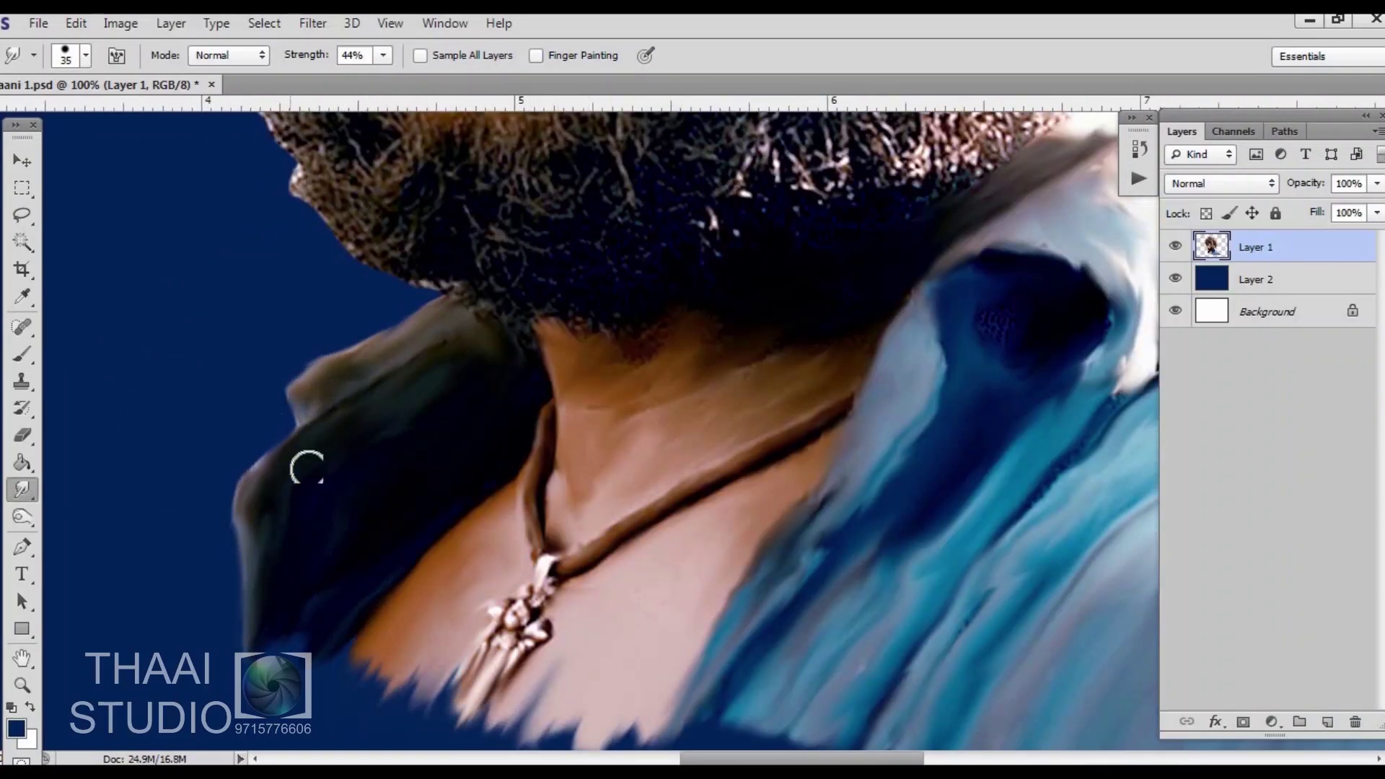
pyautogui.scroll(3, 556, 442)
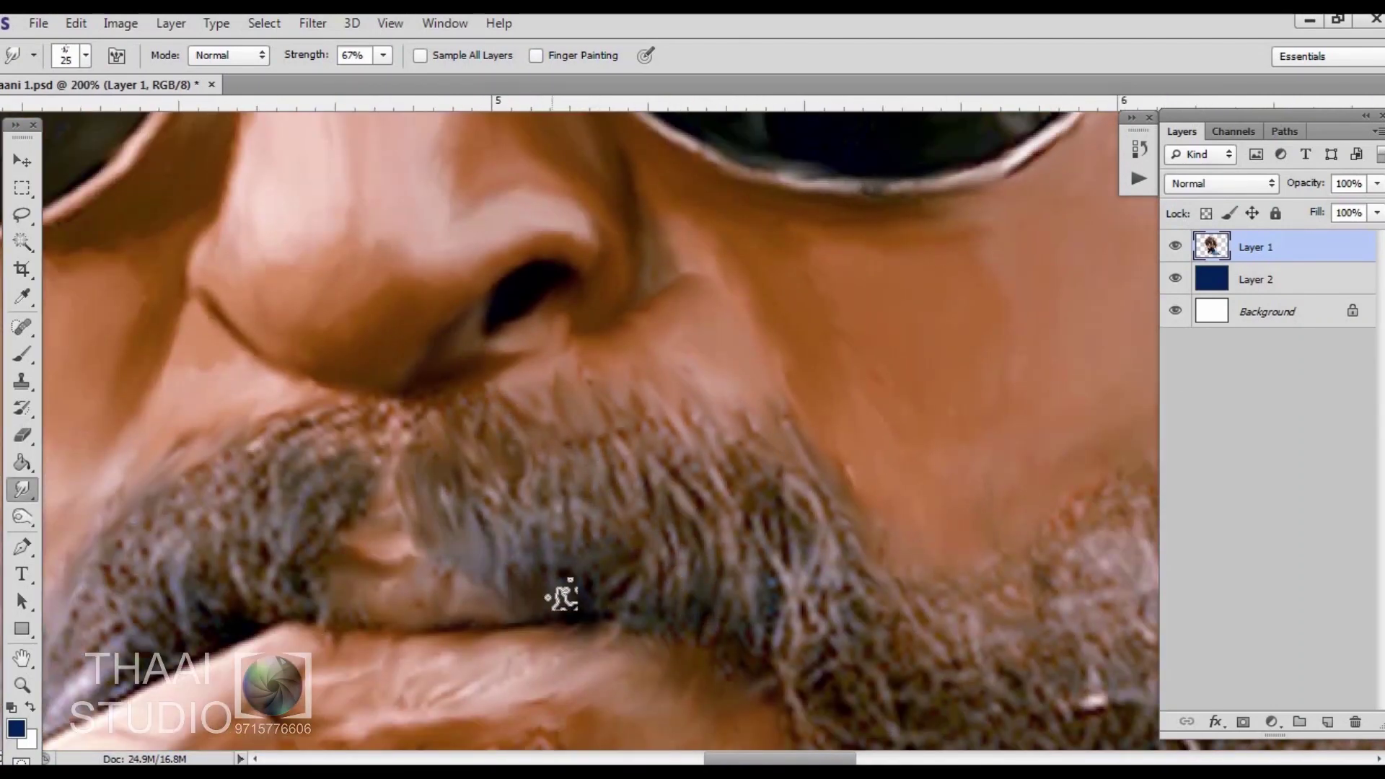
# Smear the mustache hairs into painted streaks and drop Smudge Strength to 56%
pyautogui.moveTo(646, 503); pyautogui.dragTo(830, 538)
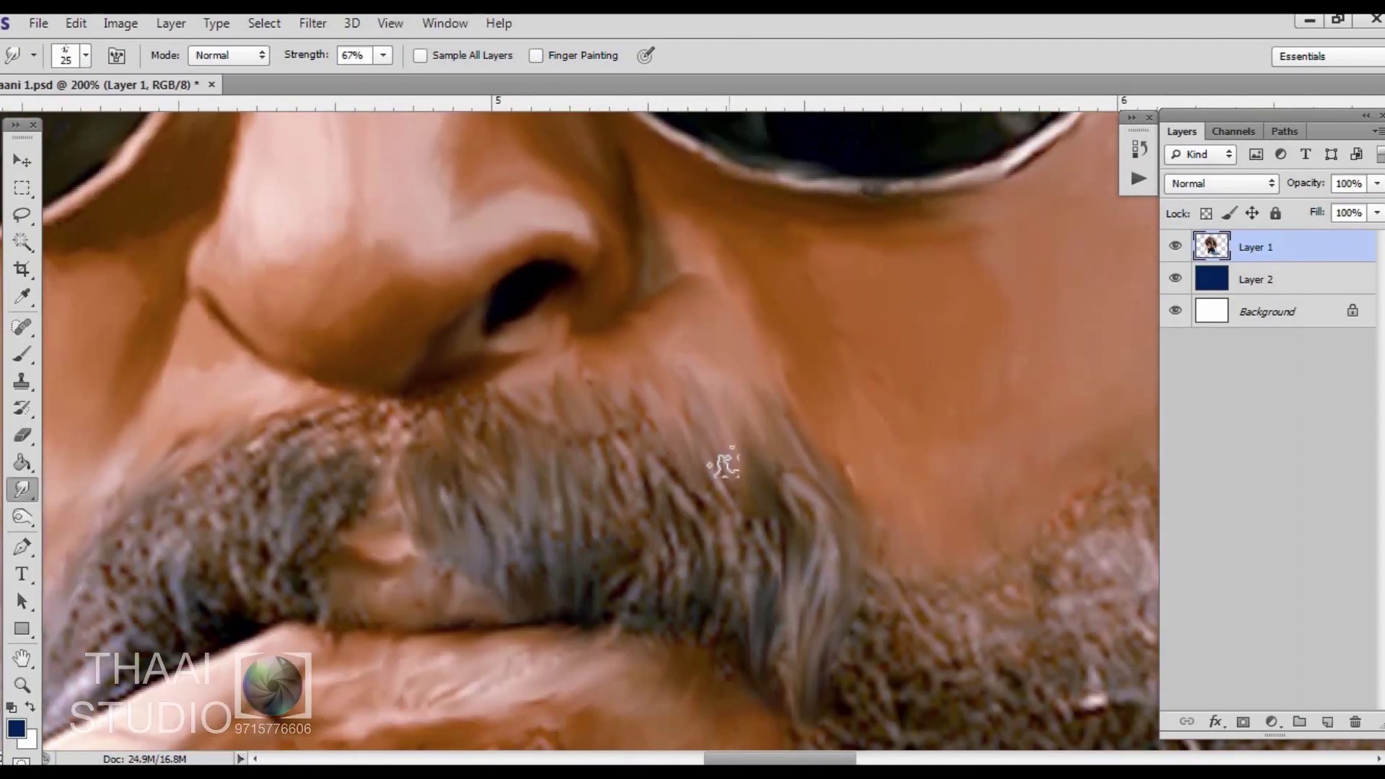
pyautogui.moveTo(551, 384); pyautogui.dragTo(732, 472)
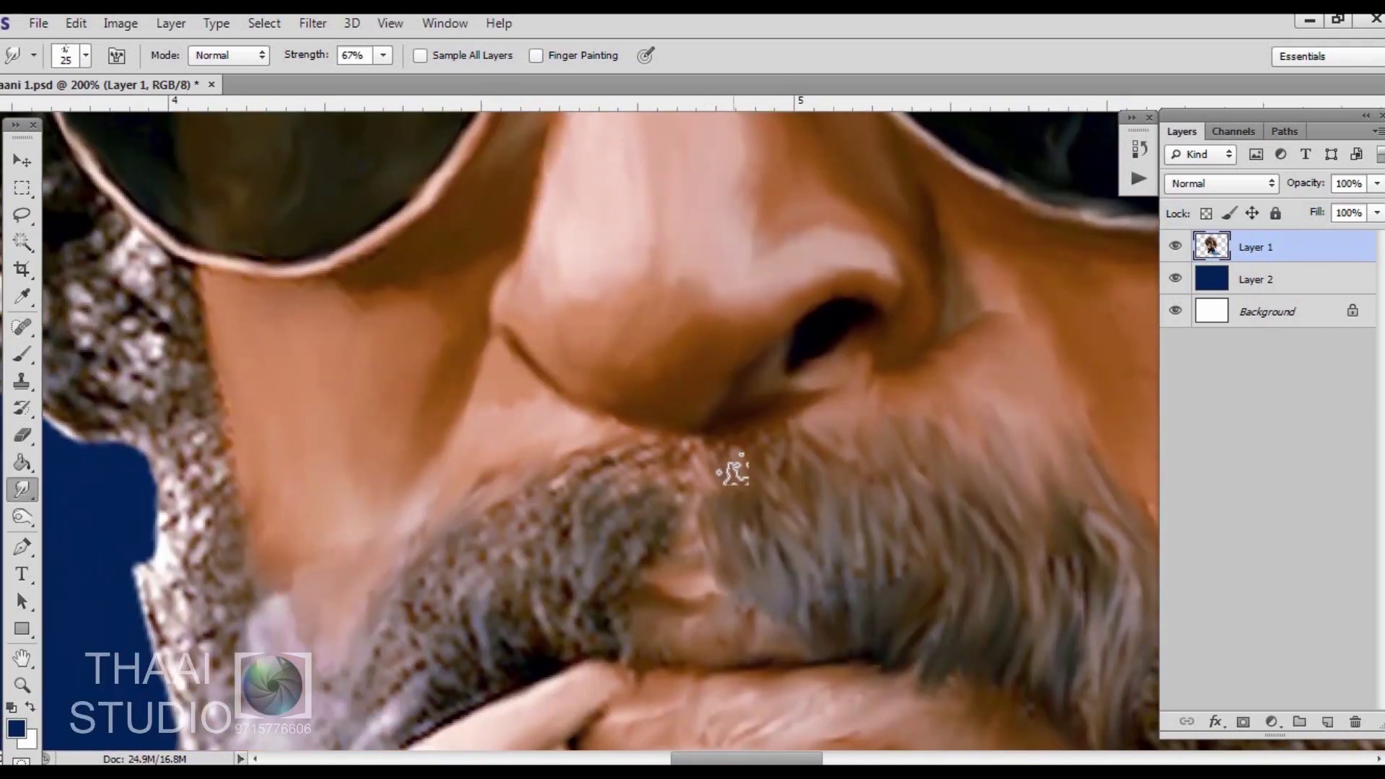
pyautogui.moveTo(383, 58); pyautogui.dragTo(369, 80)
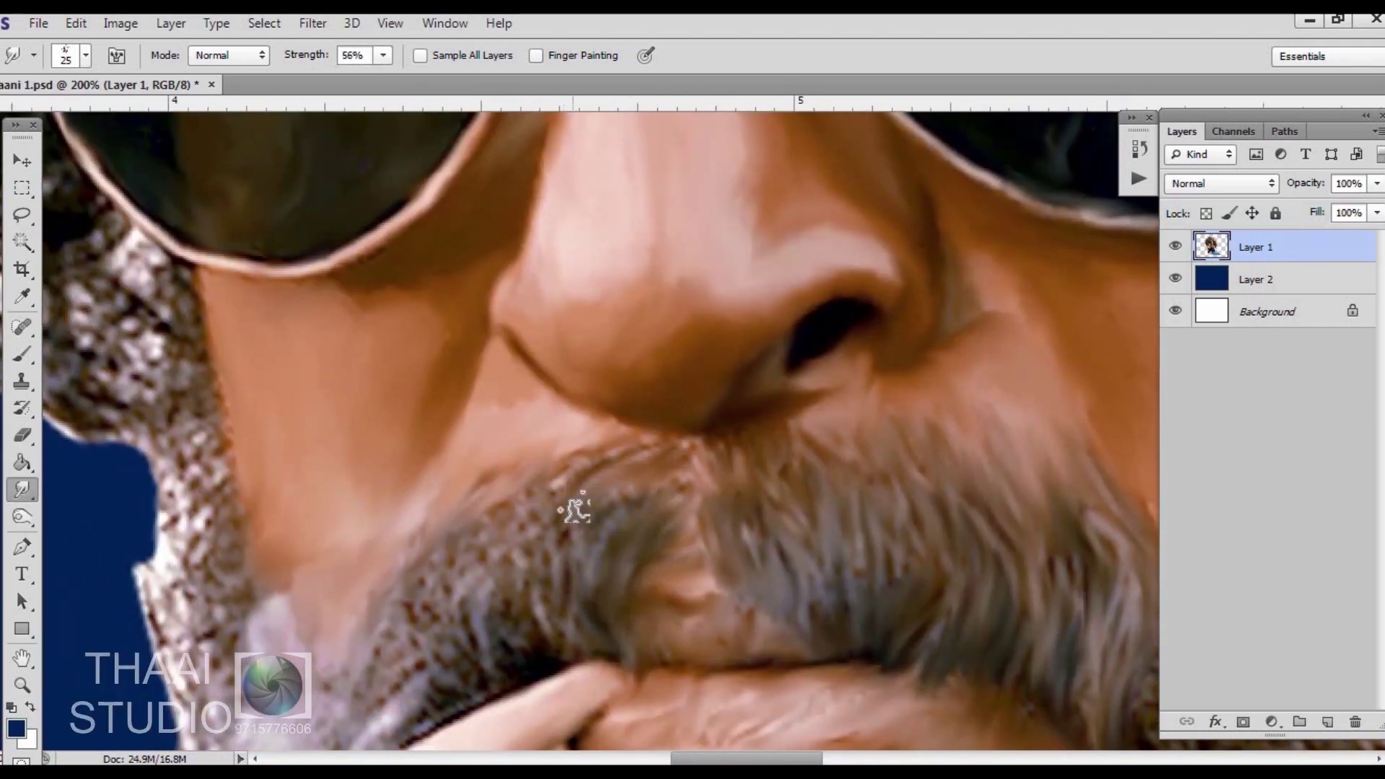
# Pan over to the beard and set Smudge Strength to 63%
pyautogui.scroll(-5, 606, 346)
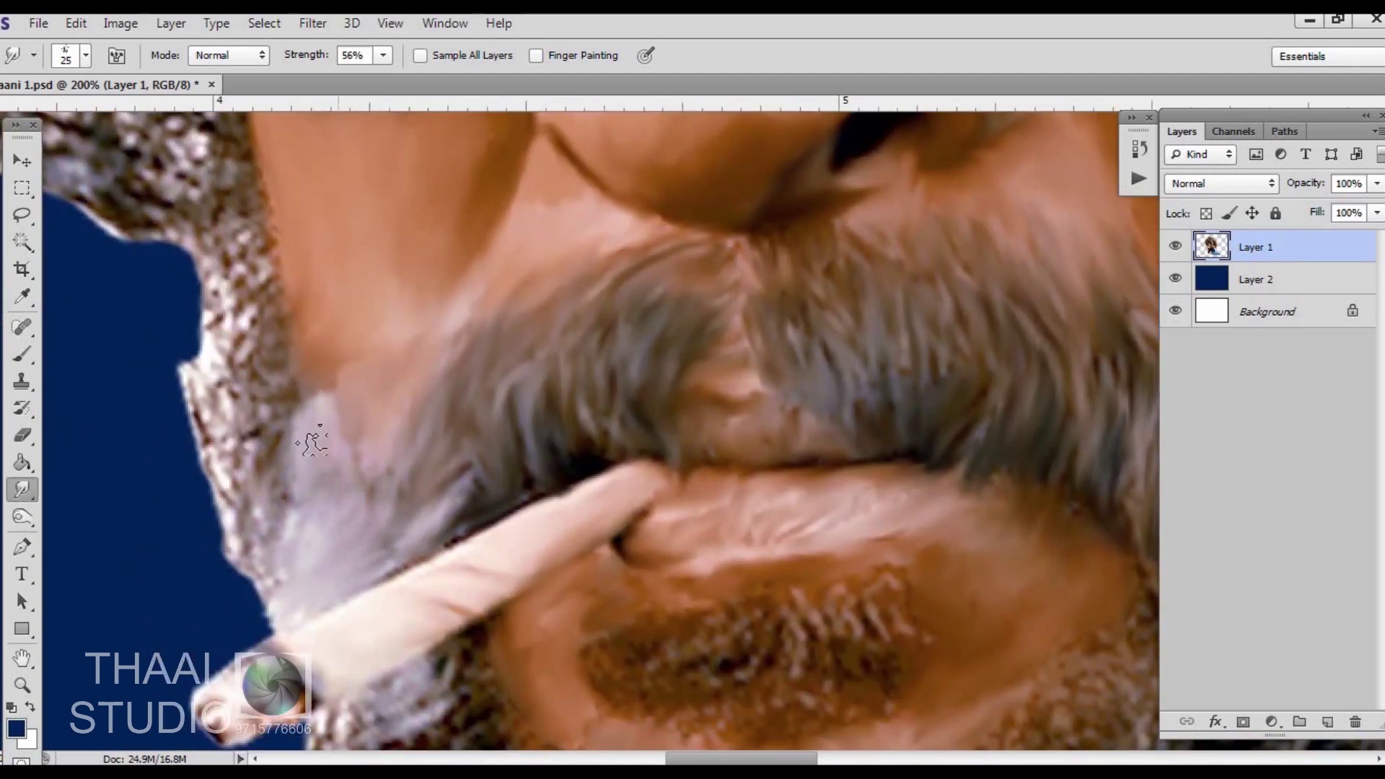
pyautogui.hscroll(5, 912, 422)
pyautogui.scroll(-3, 547, 422)
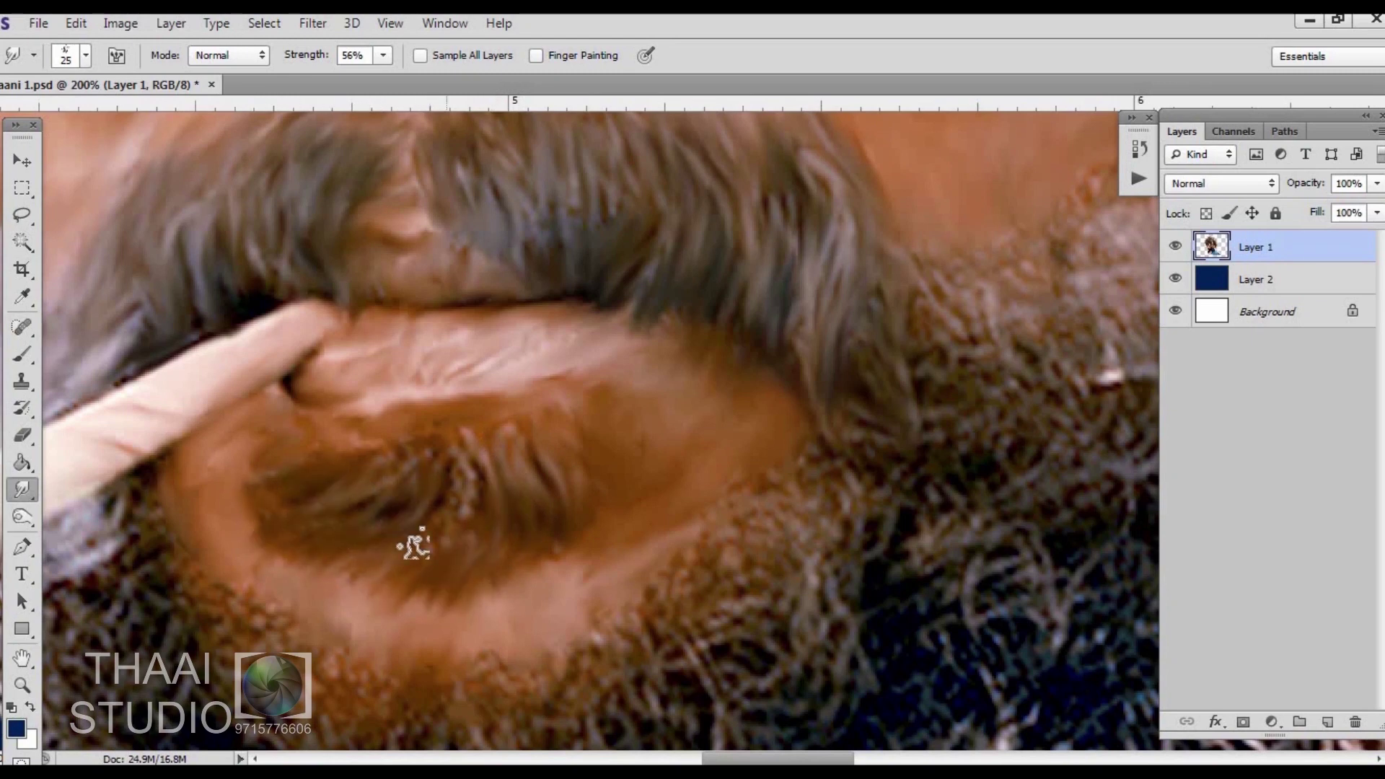
pyautogui.hscroll(3, 654, 379)
pyautogui.hscroll(3, 658, 430)
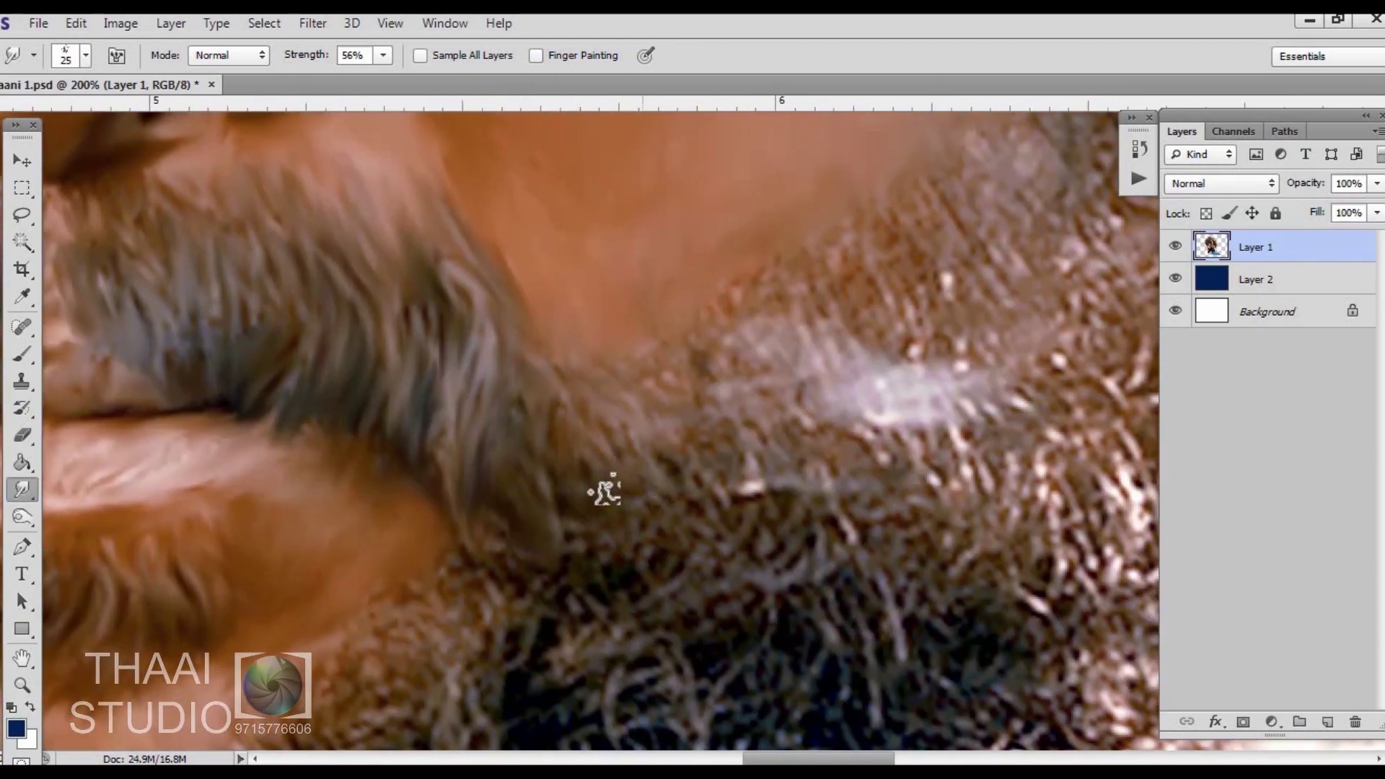
pyautogui.hscroll(3, 603, 485)
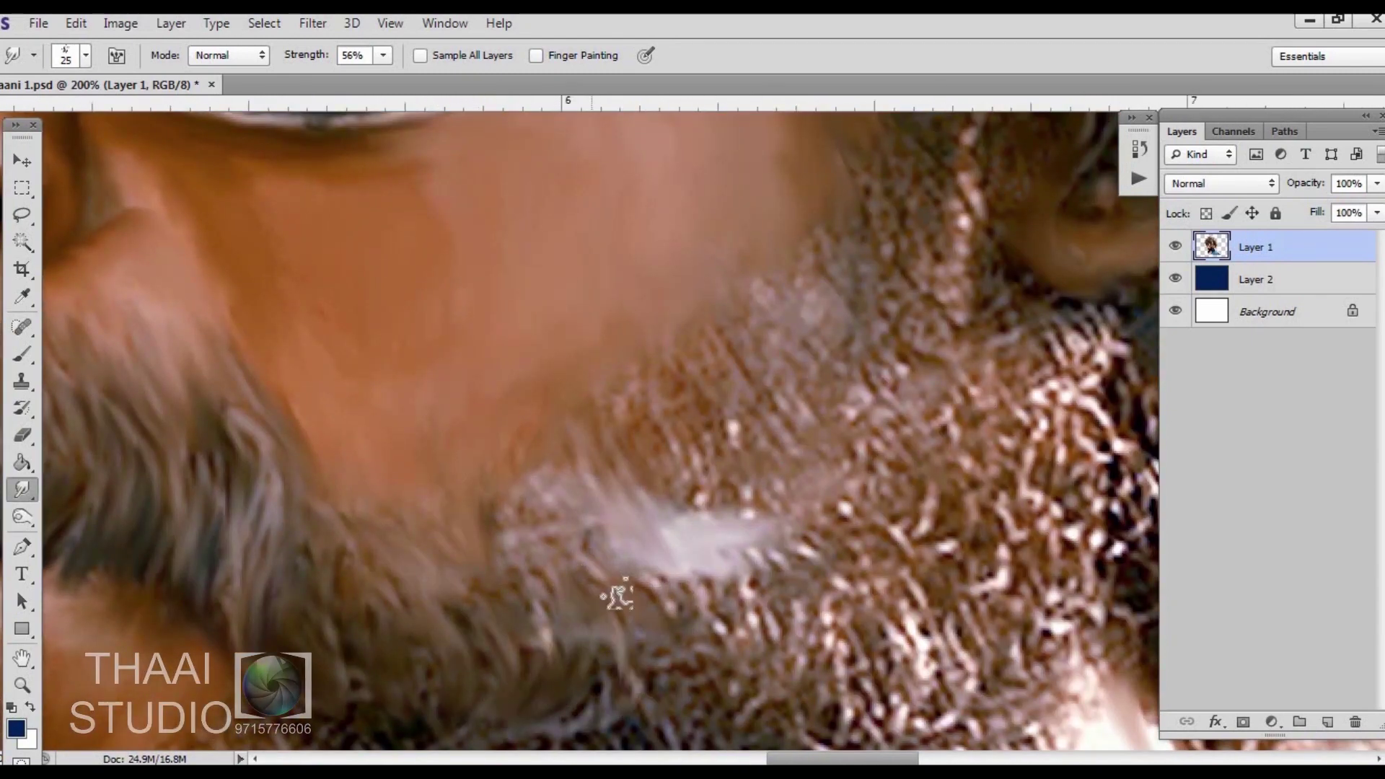
pyautogui.hscroll(1, 616, 596)
pyautogui.hscroll(1, 550, 457)
pyautogui.scroll(-4, 988, 550)
pyautogui.hscroll(1, 988, 549)
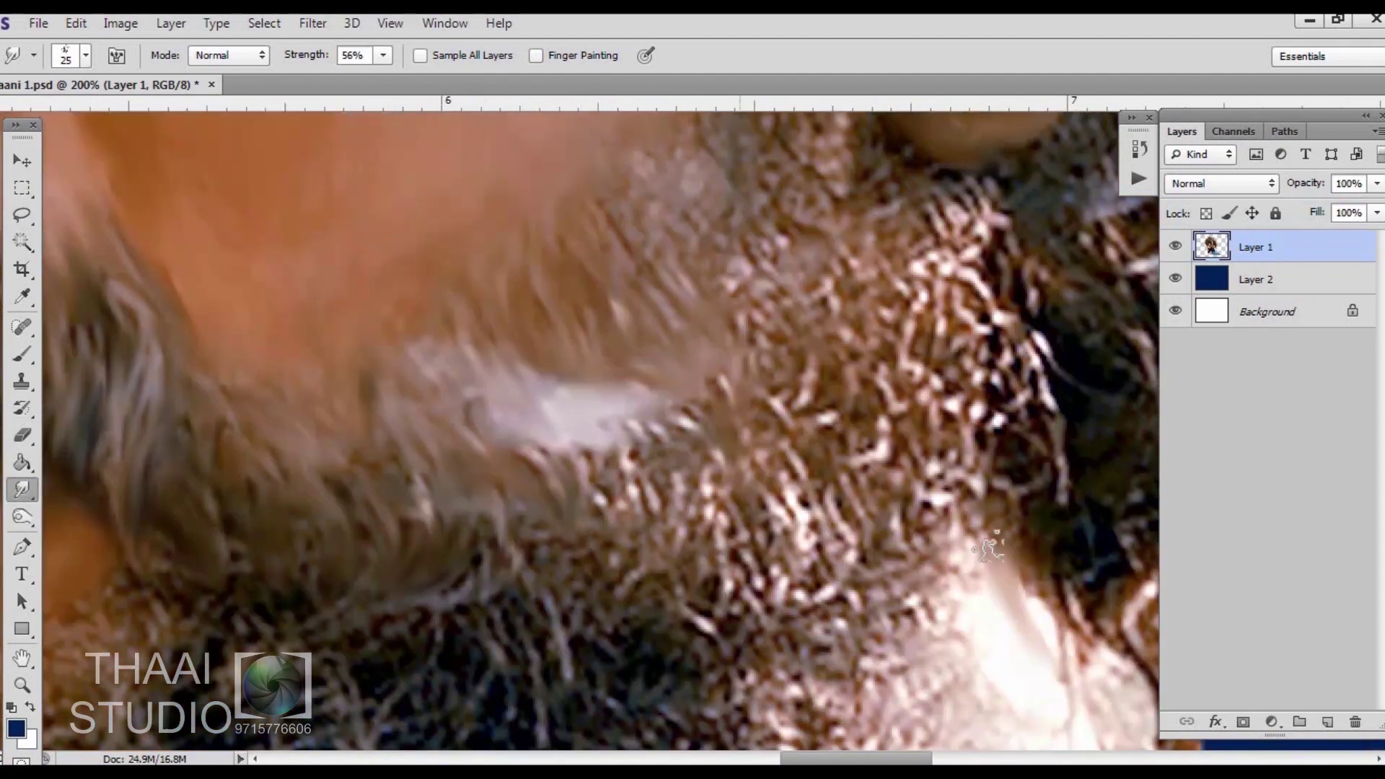
pyautogui.moveTo(395, 79); pyautogui.dragTo(393, 80)
pyautogui.scroll(-3, 566, 442)
pyautogui.scroll(3, 599, 403)
pyautogui.hscroll(2, 599, 404)
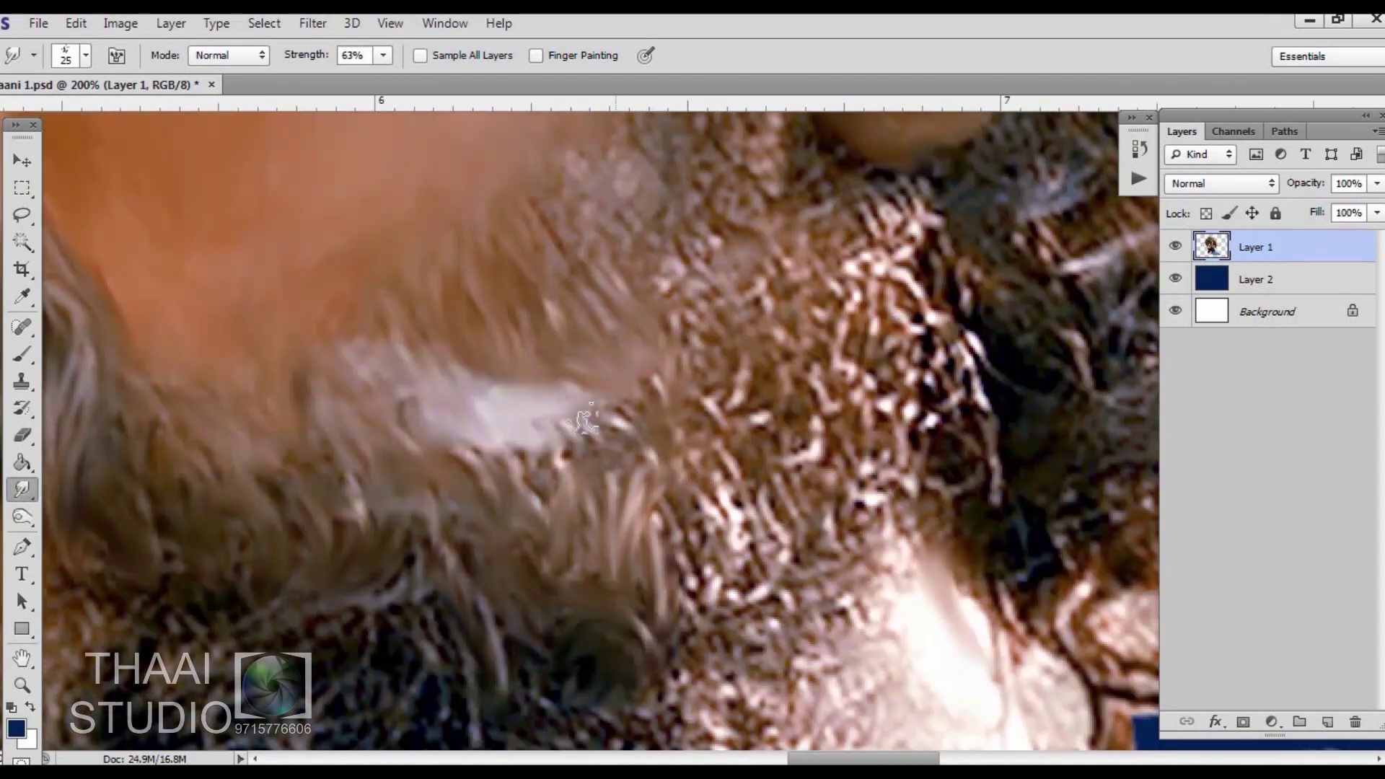
pyautogui.scroll(4, 512, 329)
# Smudge the jaw beard into diagonal flowing streaks, including the hair below the lip
pyautogui.moveTo(512, 329); pyautogui.dragTo(628, 400)
pyautogui.scroll(1, 581, 315)
pyautogui.hscroll(-1, 580, 316)
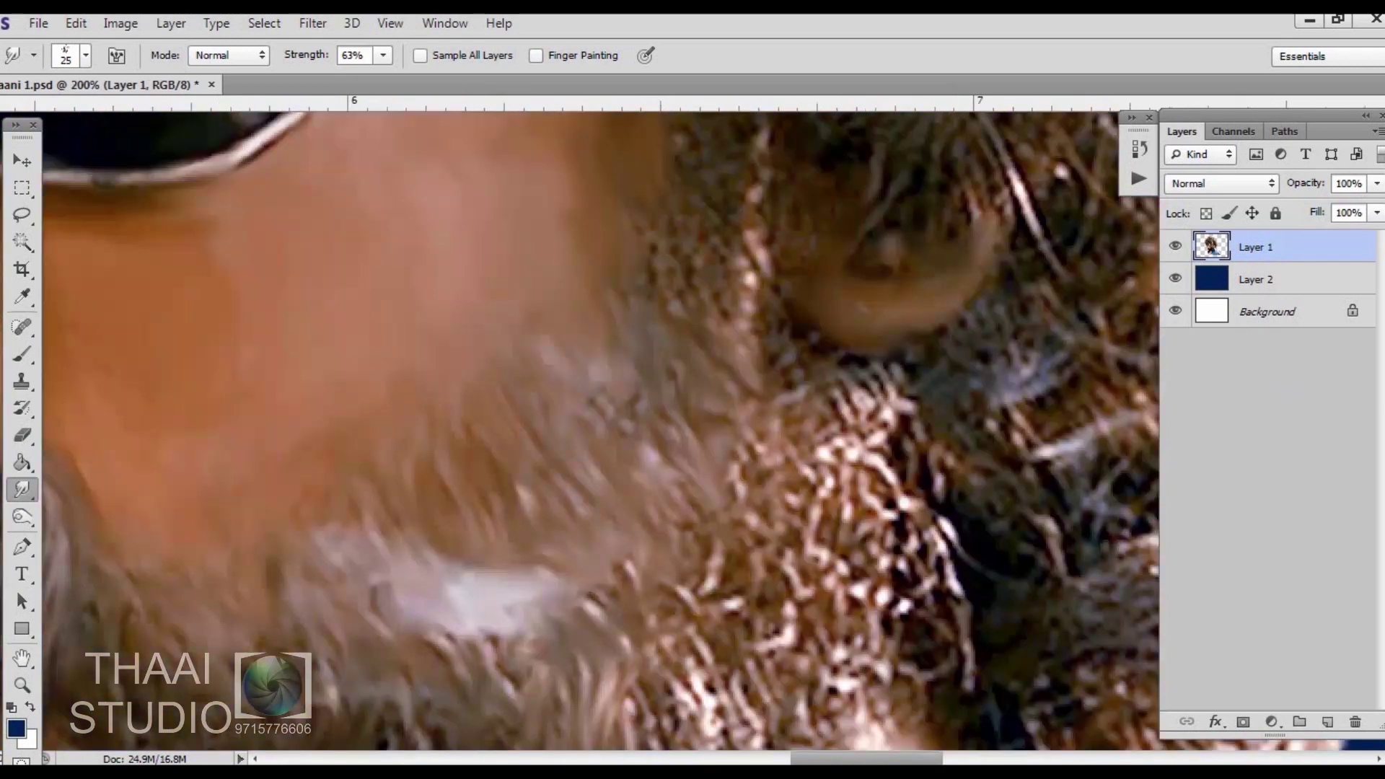
pyautogui.moveTo(803, 477); pyautogui.dragTo(781, 449)
pyautogui.moveTo(781, 449)
pyautogui.mouseDown()
pyautogui.moveTo(893, 454)
pyautogui.moveTo(874, 532)
pyautogui.moveTo(791, 331)
pyautogui.moveTo(778, 516)
pyautogui.moveTo(658, 603)
pyautogui.moveTo(798, 628)
pyautogui.mouseUp()
pyautogui.scroll(-5, 798, 627)
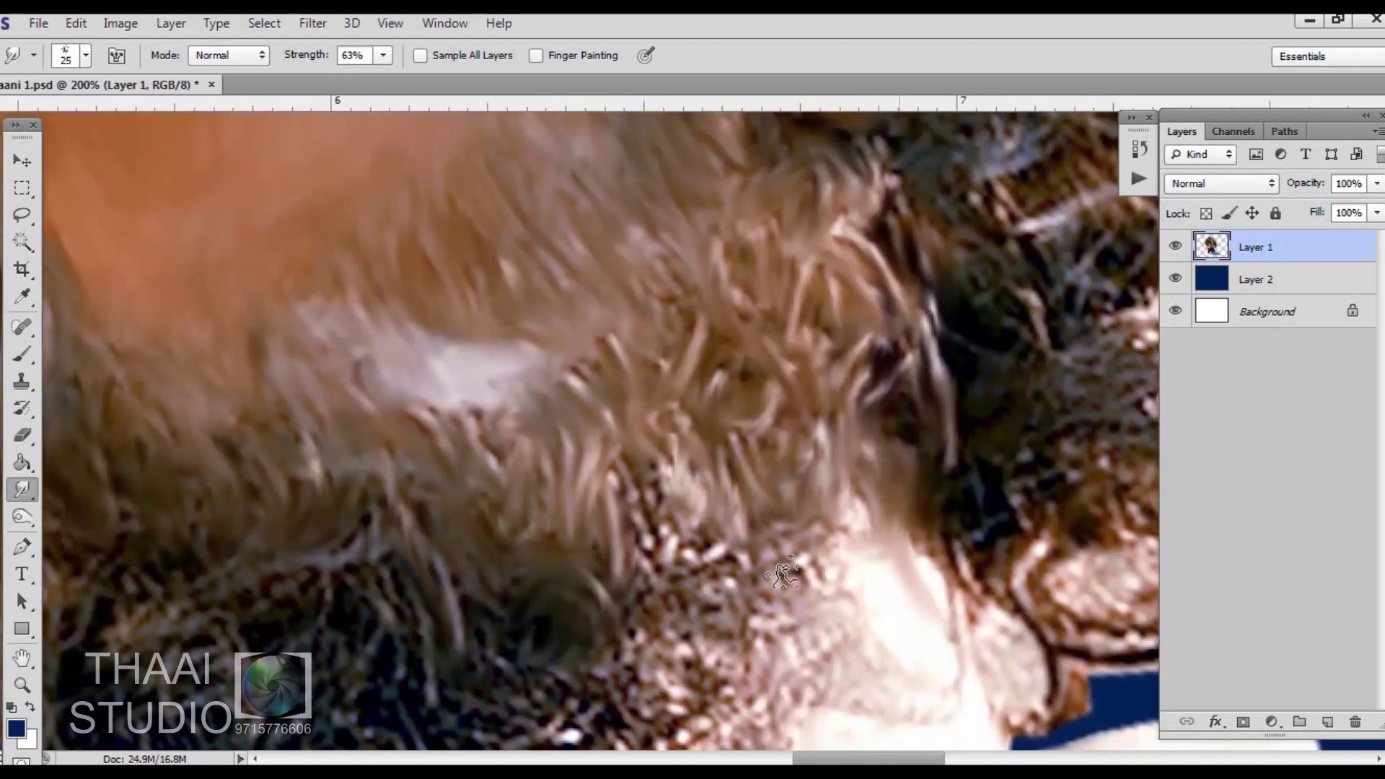
pyautogui.moveTo(725, 584); pyautogui.dragTo(834, 578)
# Smear the middle of the beard into long streaks and swirl the dark hair into curls
pyautogui.scroll(-3, 834, 578)
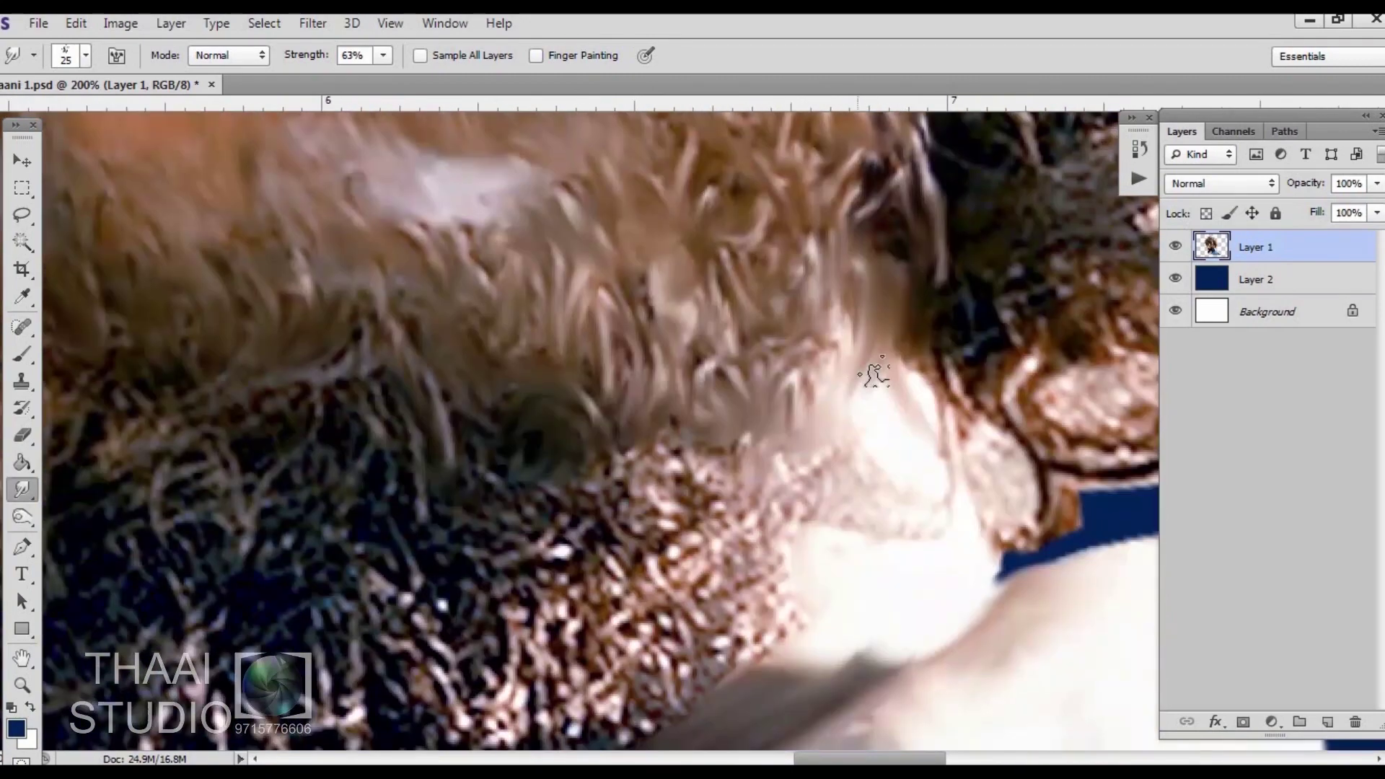
pyautogui.scroll(-2, 875, 370)
pyautogui.moveTo(679, 528)
pyautogui.mouseDown()
pyautogui.moveTo(685, 404)
pyautogui.moveTo(670, 331)
pyautogui.mouseUp()
pyautogui.scroll(-3, 685, 404)
pyautogui.moveTo(1092, 281); pyautogui.dragTo(1273, 101)
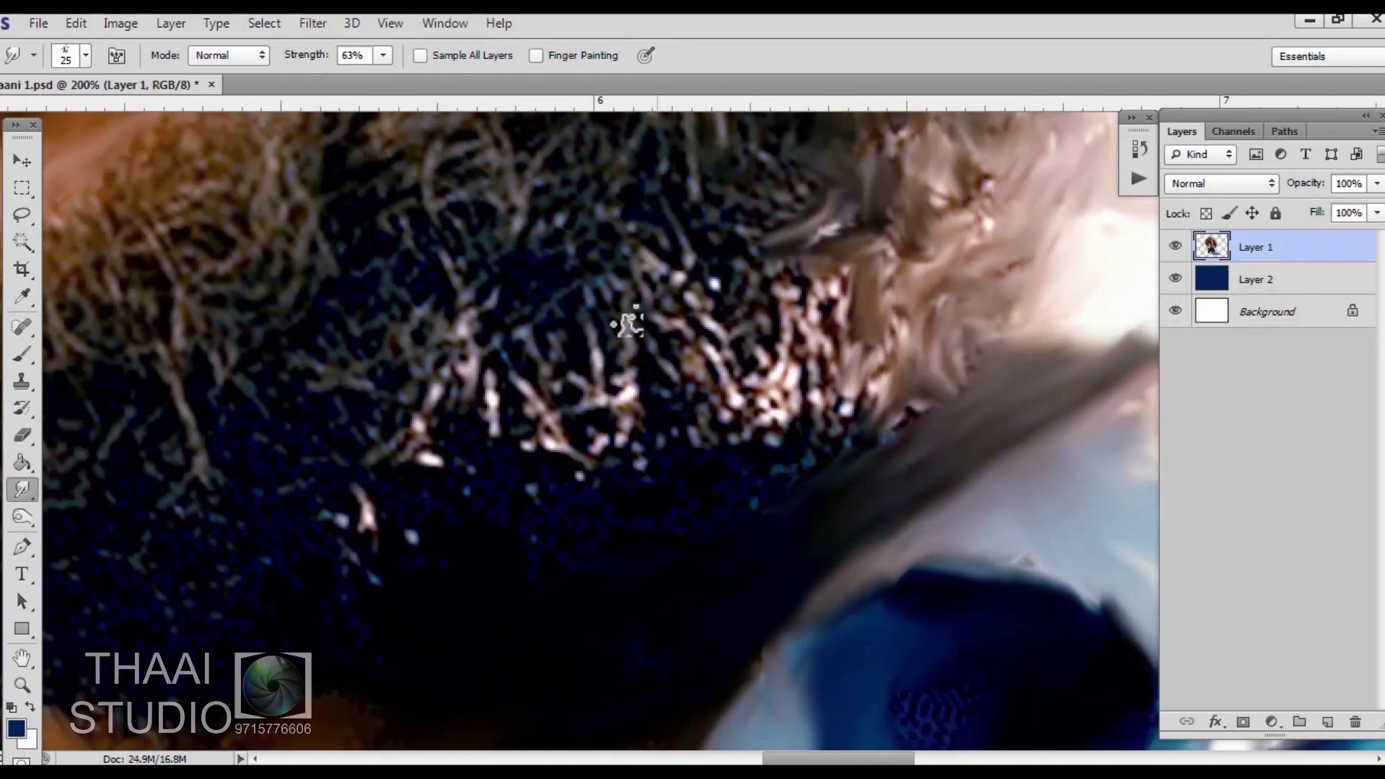
pyautogui.moveTo(609, 264)
pyautogui.mouseDown()
pyautogui.moveTo(819, 423)
pyautogui.moveTo(813, 195)
pyautogui.mouseUp()
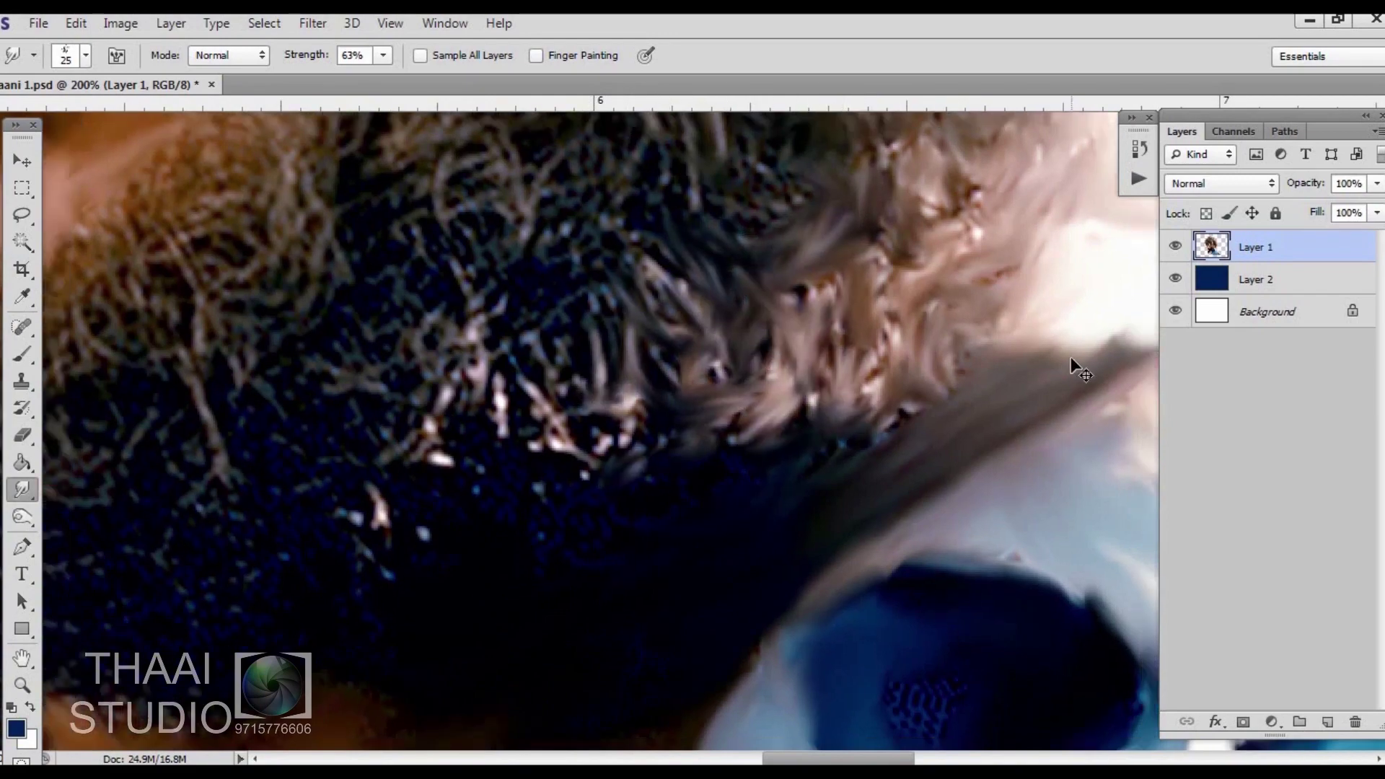
pyautogui.moveTo(349, 253)
pyautogui.mouseDown()
pyautogui.moveTo(375, 268)
pyautogui.moveTo(482, 492)
pyautogui.mouseUp()
pyautogui.moveTo(814, 534)
pyautogui.mouseDown()
pyautogui.moveTo(695, 436)
pyautogui.moveTo(640, 529)
pyautogui.moveTo(927, 396)
pyautogui.moveTo(734, 614)
pyautogui.moveTo(572, 396)
pyautogui.moveTo(721, 408)
pyautogui.moveTo(547, 486)
pyautogui.moveTo(636, 301)
pyautogui.mouseUp()
# Pull the orange tones down over the dark beard and reshape its outer edge
pyautogui.scroll(3, 636, 302)
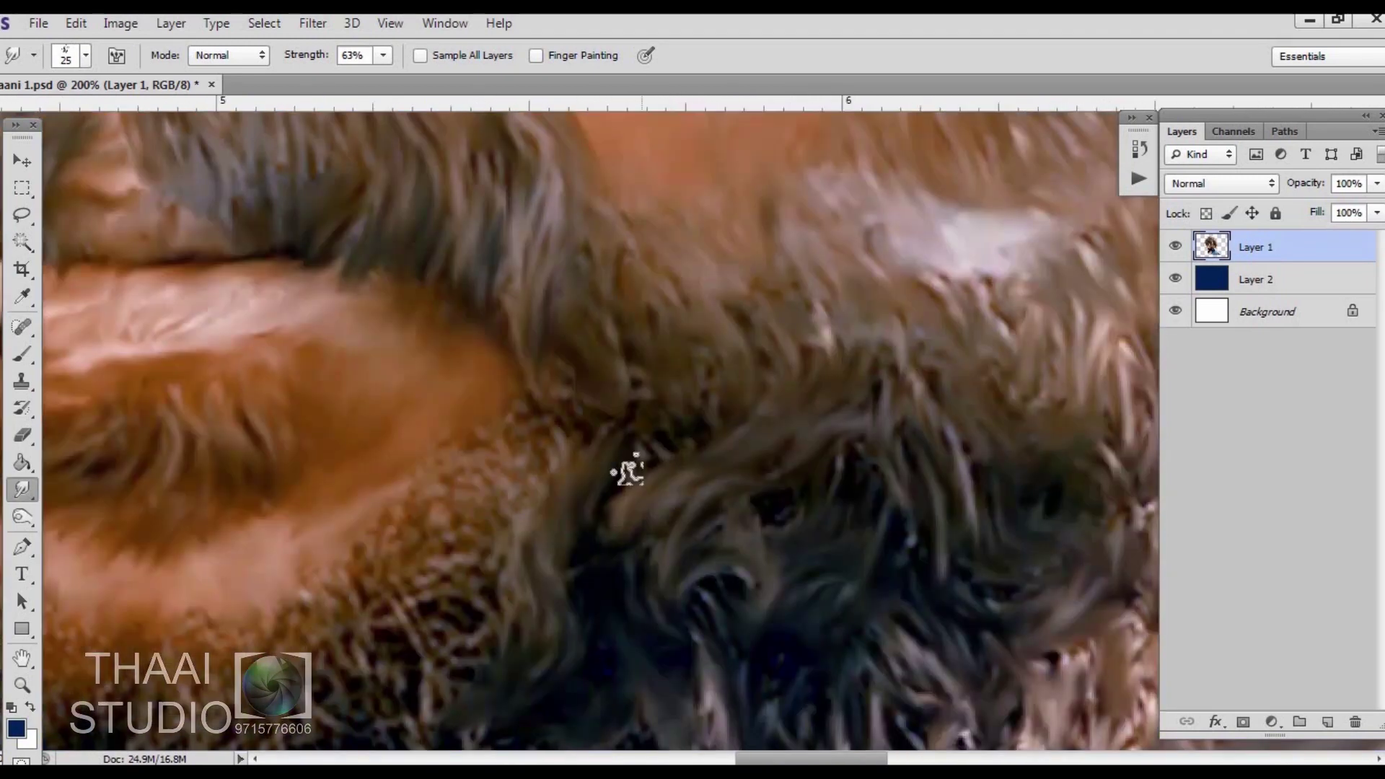
pyautogui.scroll(-3, 577, 563)
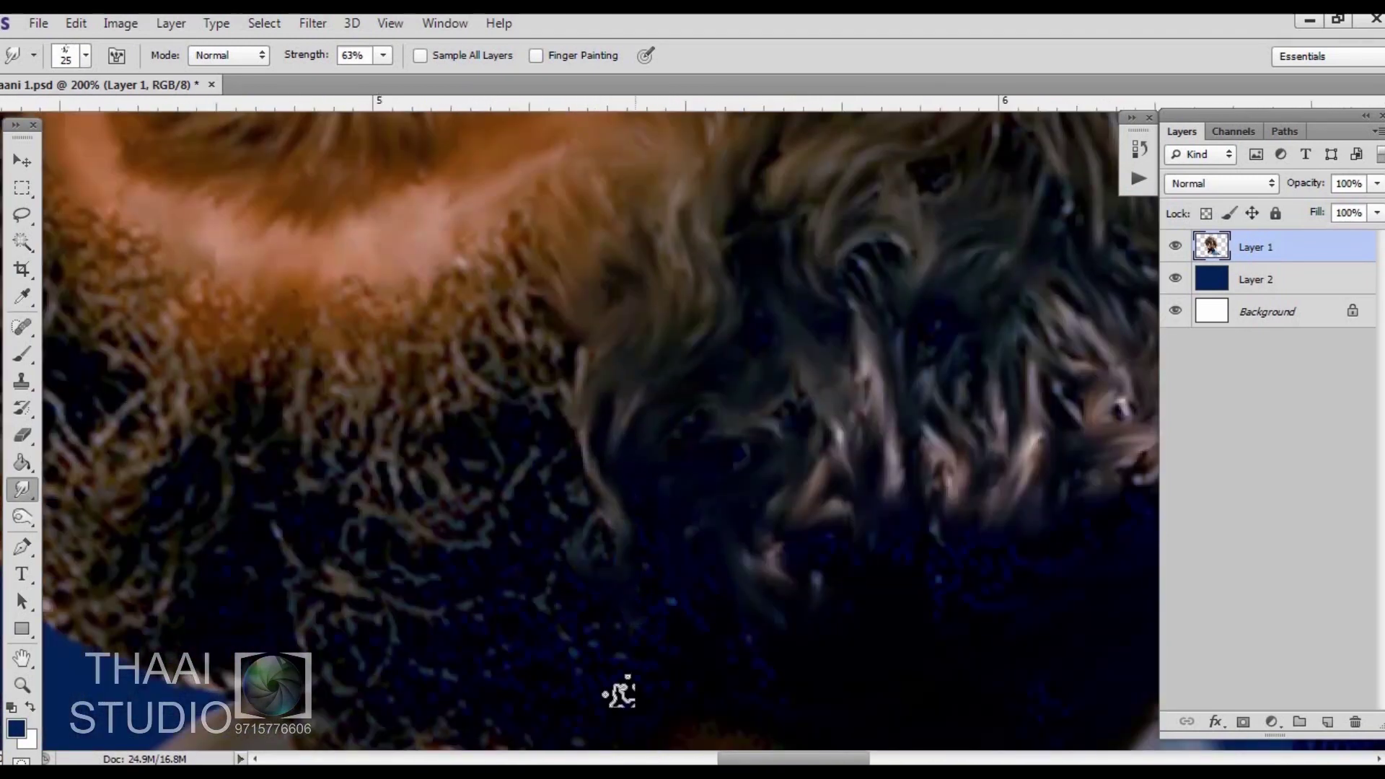
pyautogui.moveTo(405, 309); pyautogui.dragTo(723, 375)
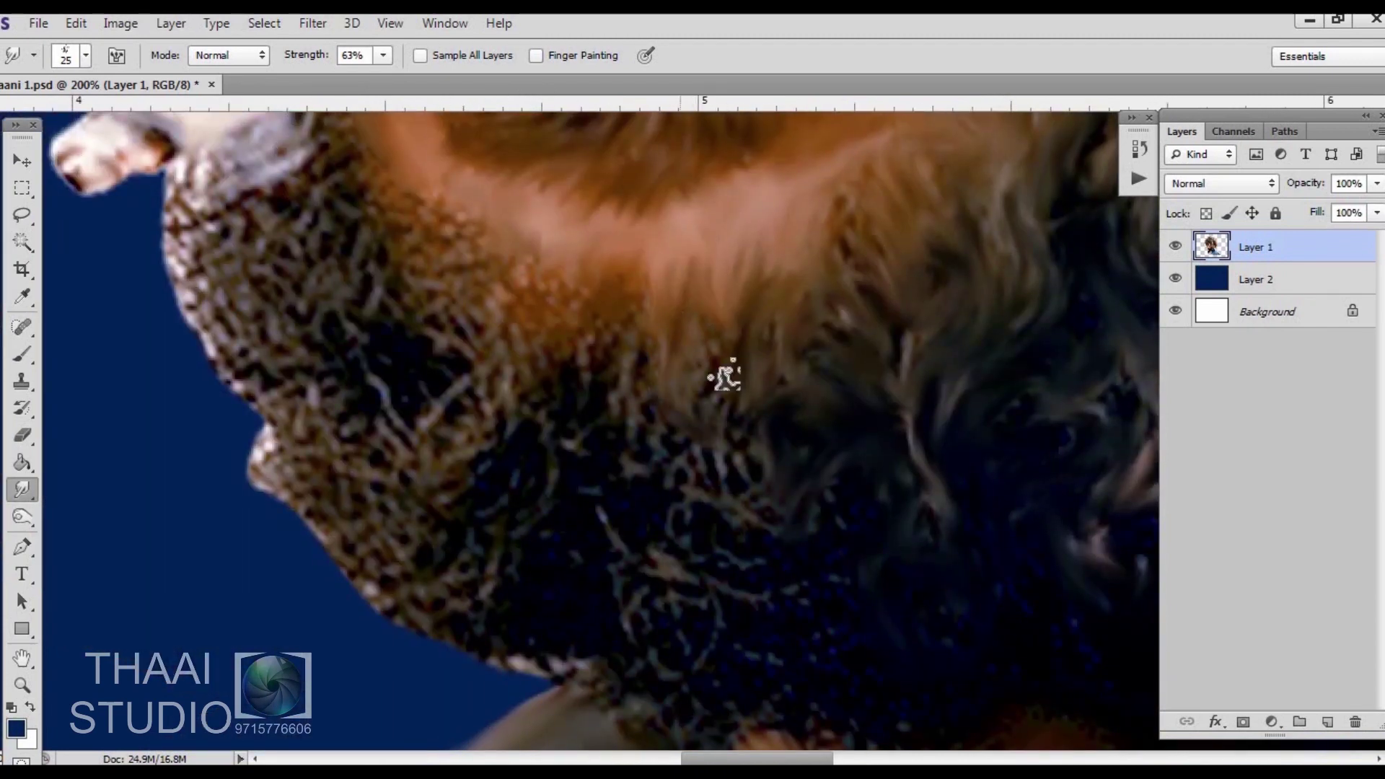
pyautogui.moveTo(578, 263); pyautogui.dragTo(711, 584)
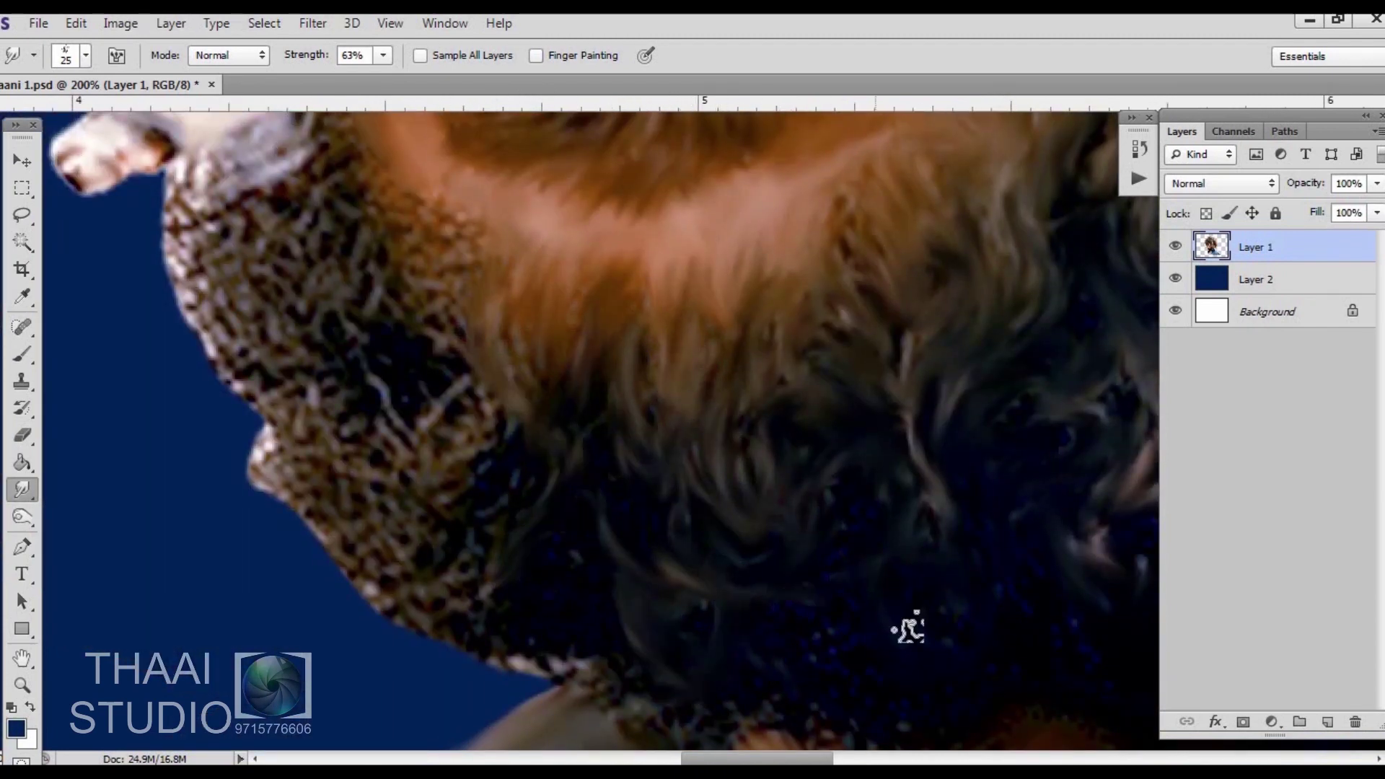
pyautogui.scroll(2, 462, 418)
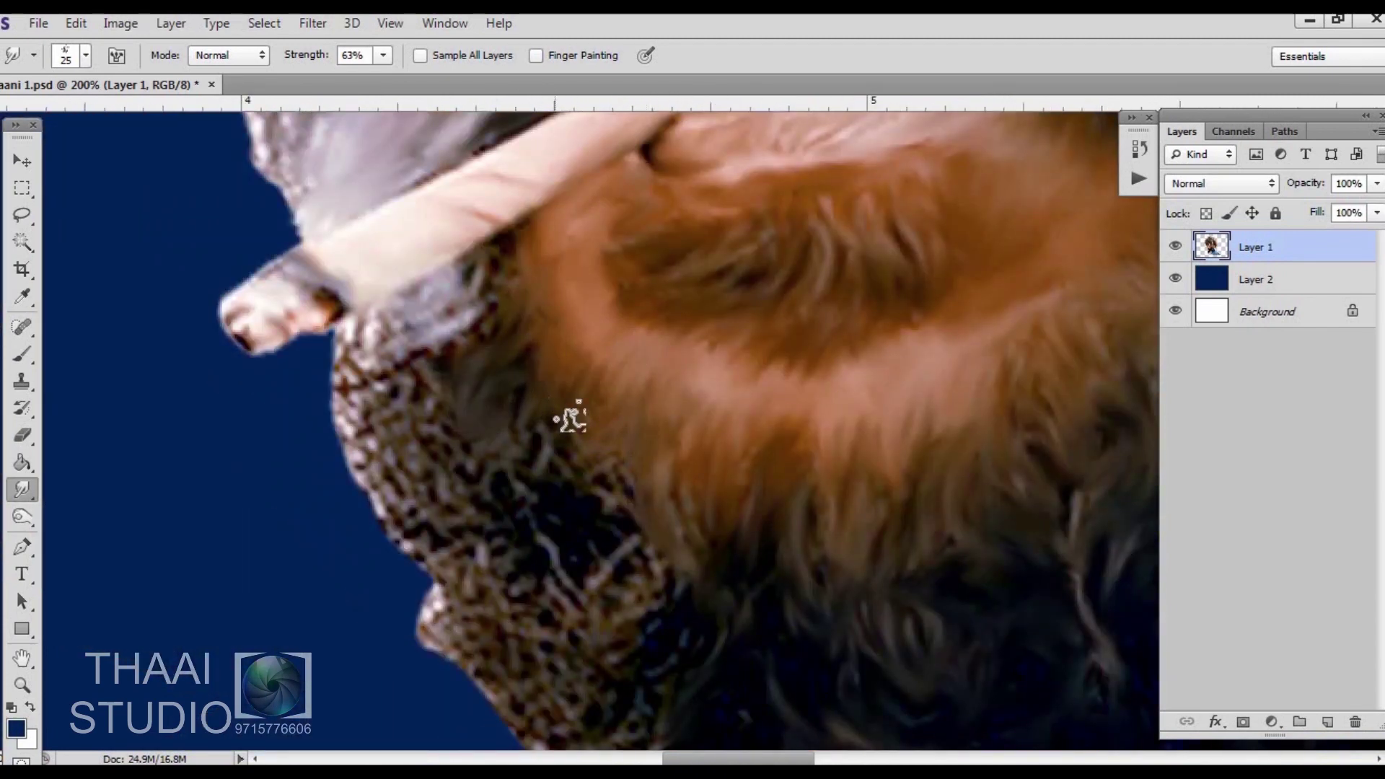
pyautogui.moveTo(464, 288)
pyautogui.mouseDown()
pyautogui.moveTo(387, 485)
pyautogui.moveTo(469, 585)
pyautogui.mouseUp()
pyautogui.scroll(-2, 469, 584)
pyautogui.moveTo(618, 380); pyautogui.dragTo(520, 590)
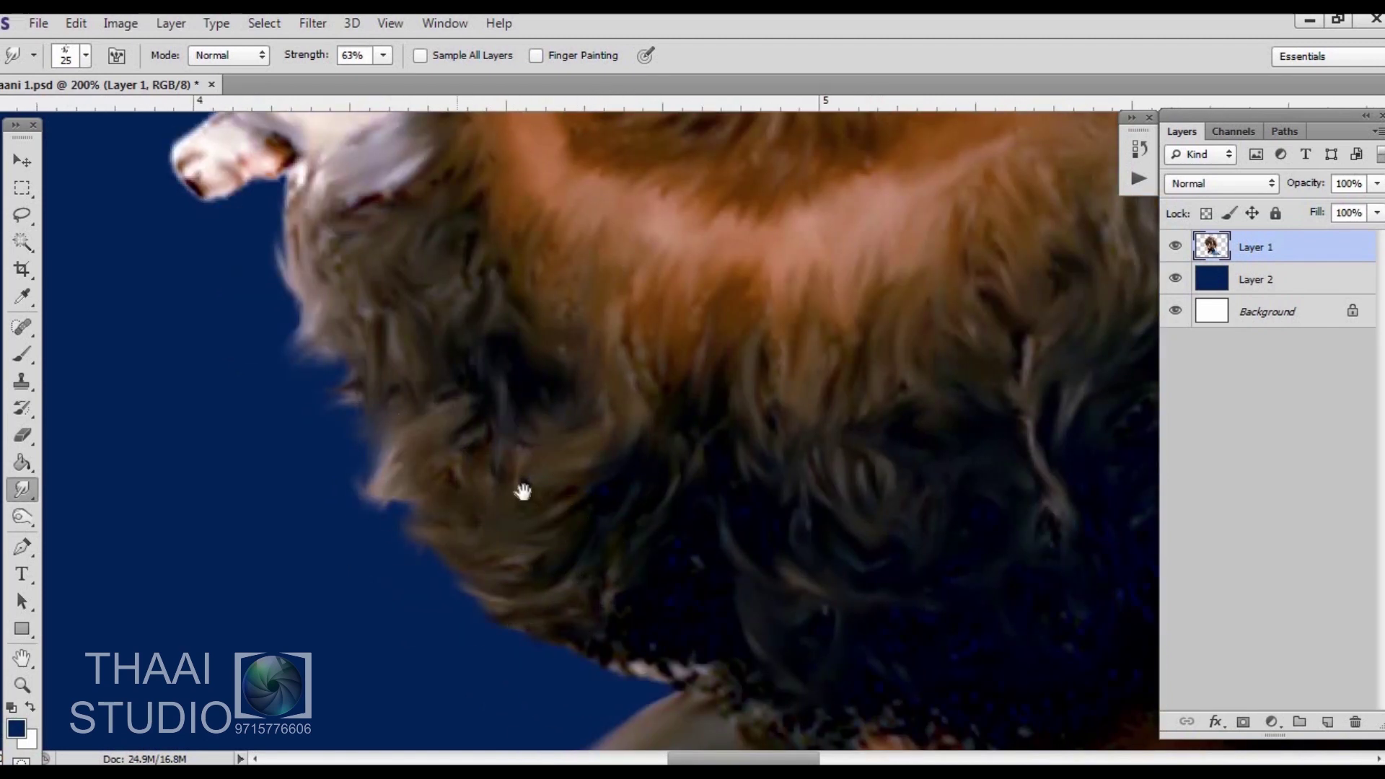
# Pan across and smear the far side of the beard into painted strands
pyautogui.scroll(-2, 457, 350)
pyautogui.scroll(-2, 588, 418)
pyautogui.hscroll(3, 587, 418)
pyautogui.hscroll(3, 865, 479)
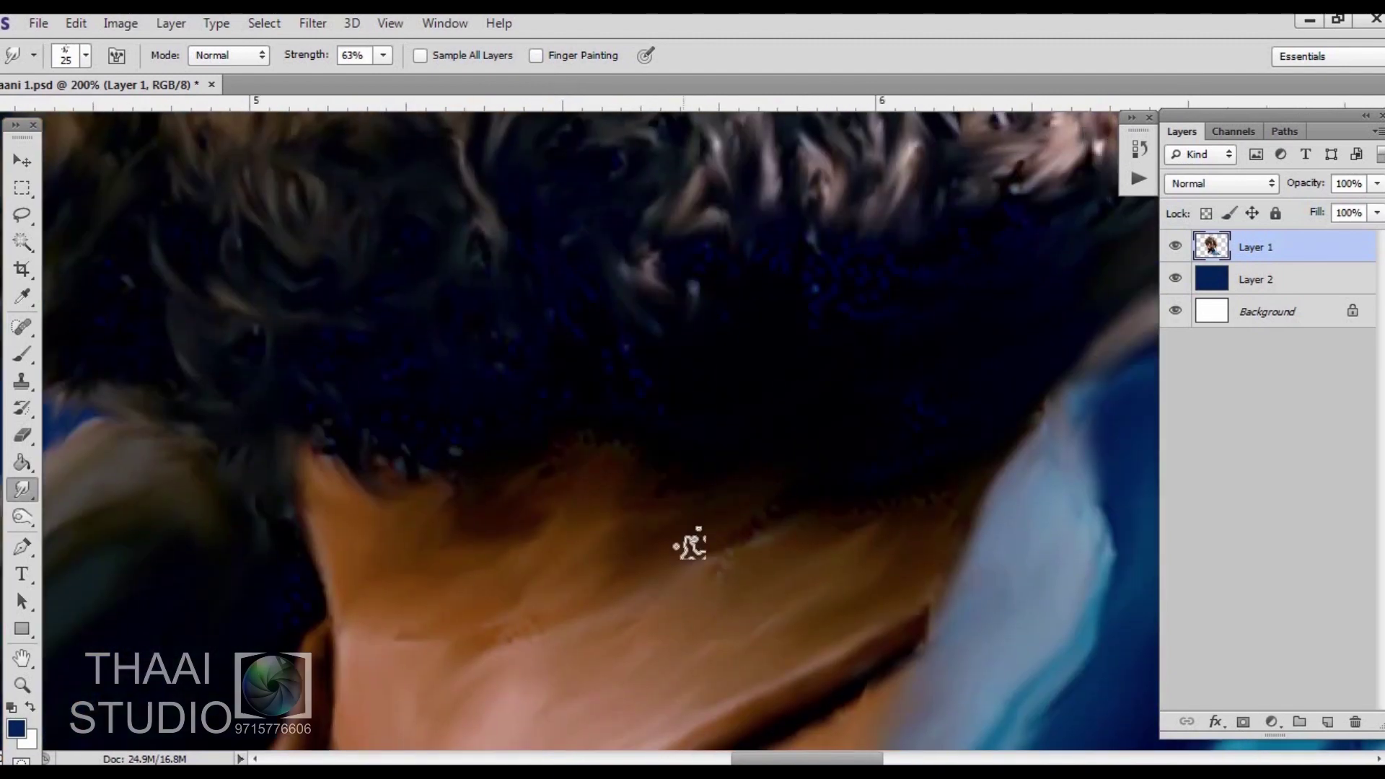
pyautogui.scroll(2, 433, 454)
pyautogui.hscroll(1, 604, 478)
pyautogui.scroll(2, 453, 469)
pyautogui.hscroll(1, 452, 468)
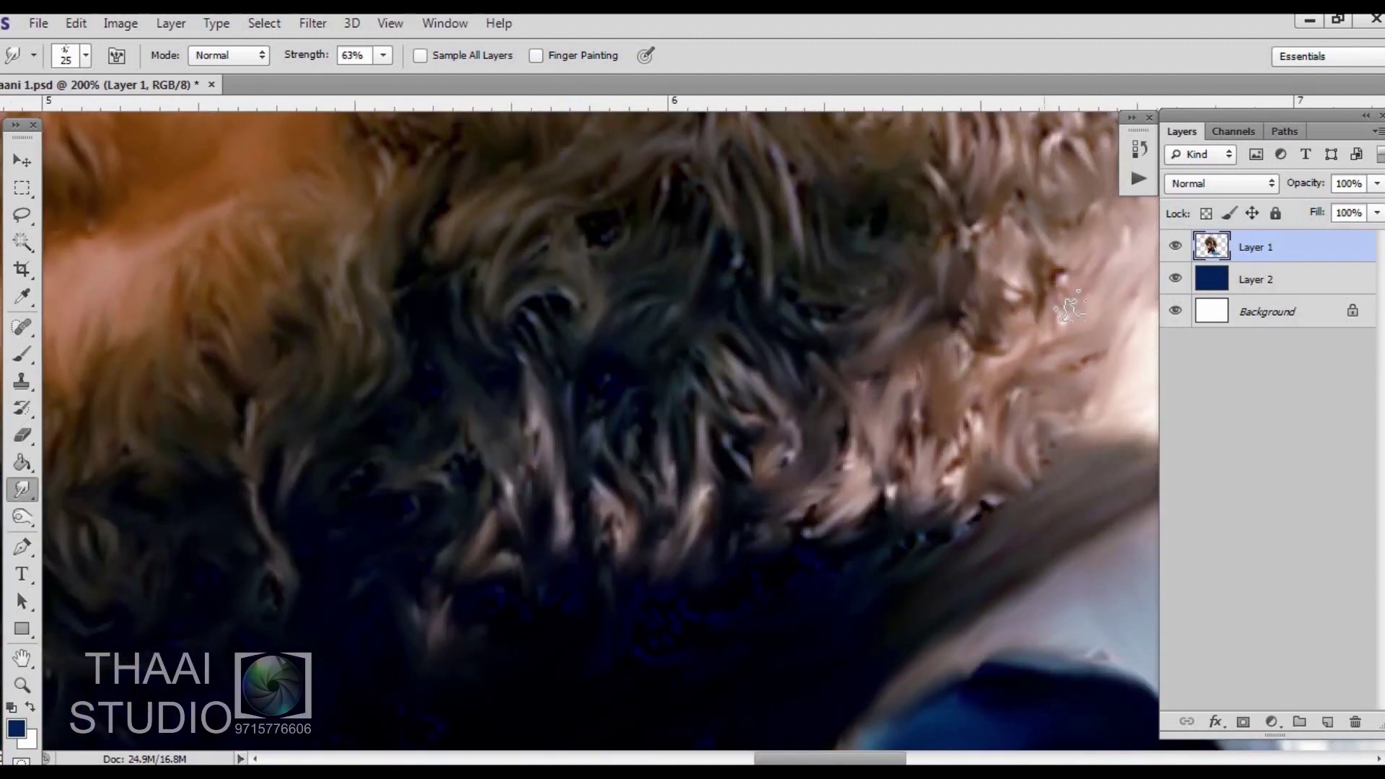
pyautogui.scroll(2, 828, 346)
pyautogui.hscroll(2, 828, 347)
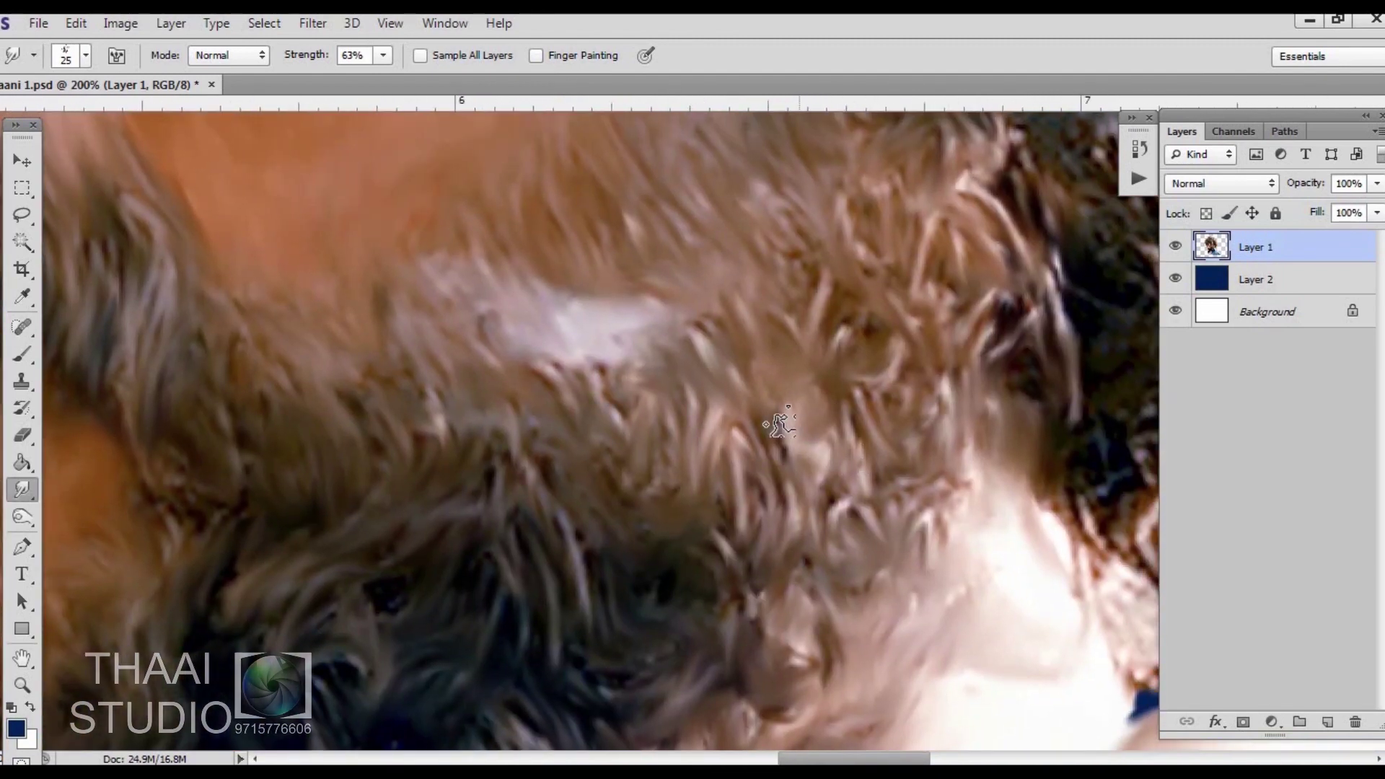
pyautogui.hscroll(2, 772, 423)
pyautogui.hscroll(1, 669, 374)
pyautogui.scroll(-1, 670, 374)
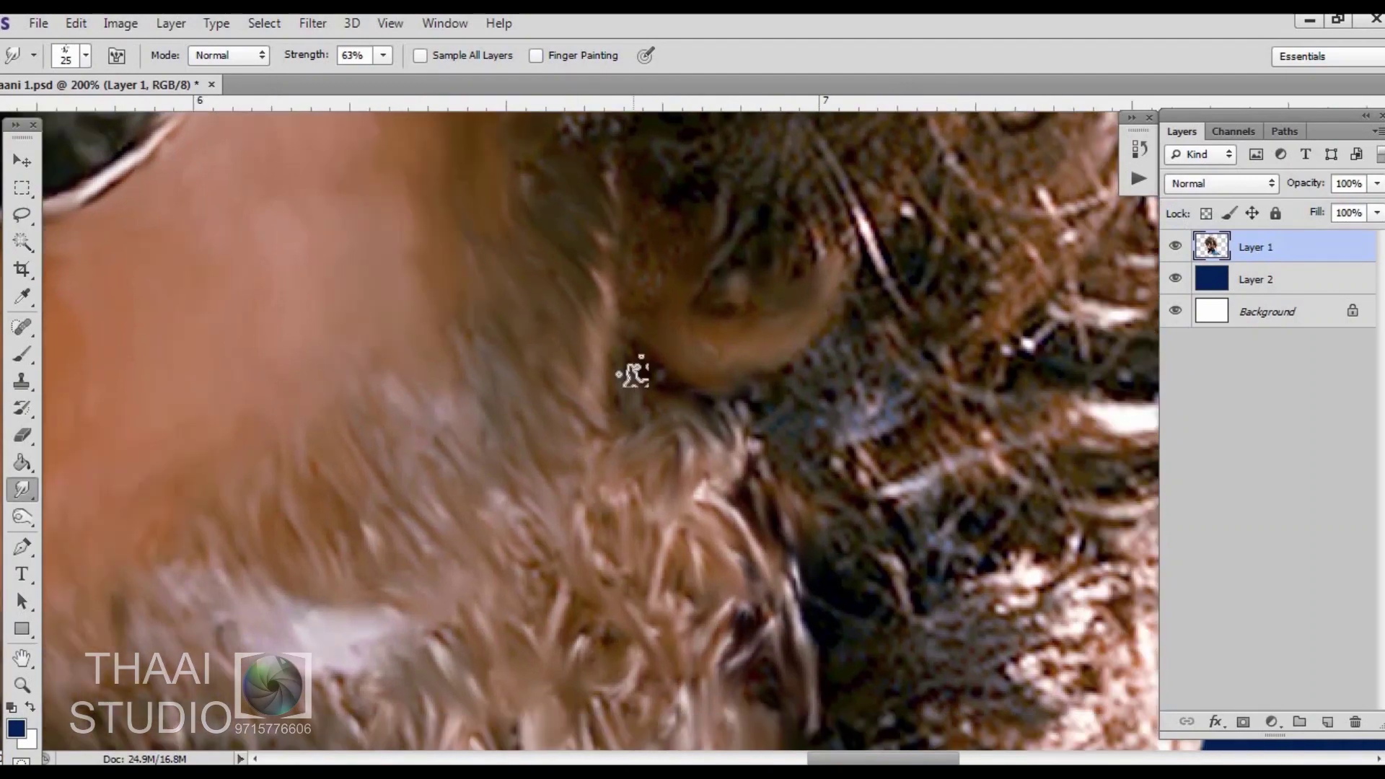
pyautogui.hscroll(1, 634, 371)
pyautogui.scroll(-1, 634, 372)
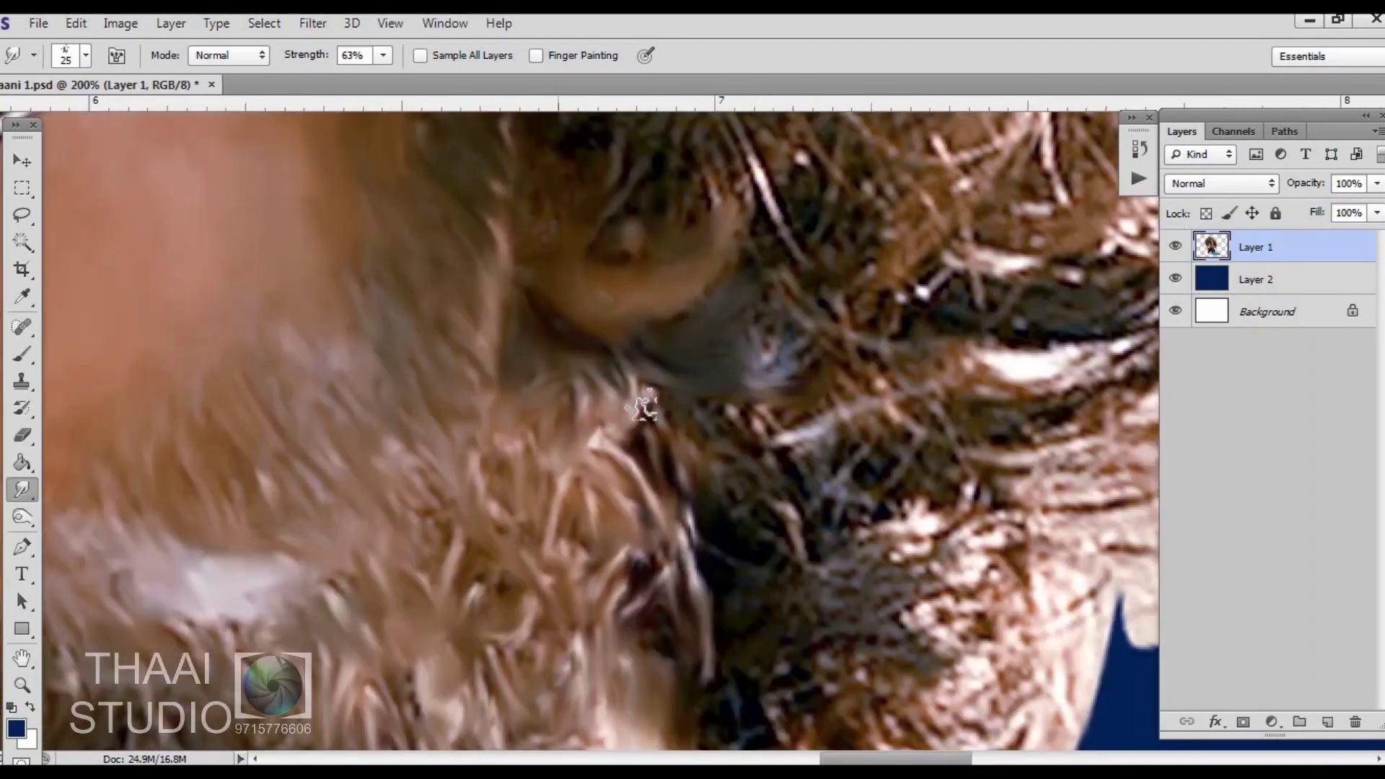
pyautogui.moveTo(642, 407)
pyautogui.mouseDown()
pyautogui.moveTo(828, 479)
pyautogui.moveTo(1014, 418)
pyautogui.mouseUp()
pyautogui.hscroll(1, 1009, 404)
pyautogui.scroll(-1, 1010, 404)
pyautogui.moveTo(958, 248); pyautogui.dragTo(837, 342)
# Add flowing streaks through the upper and lower beard and sideburn hair
pyautogui.scroll(1, 836, 343)
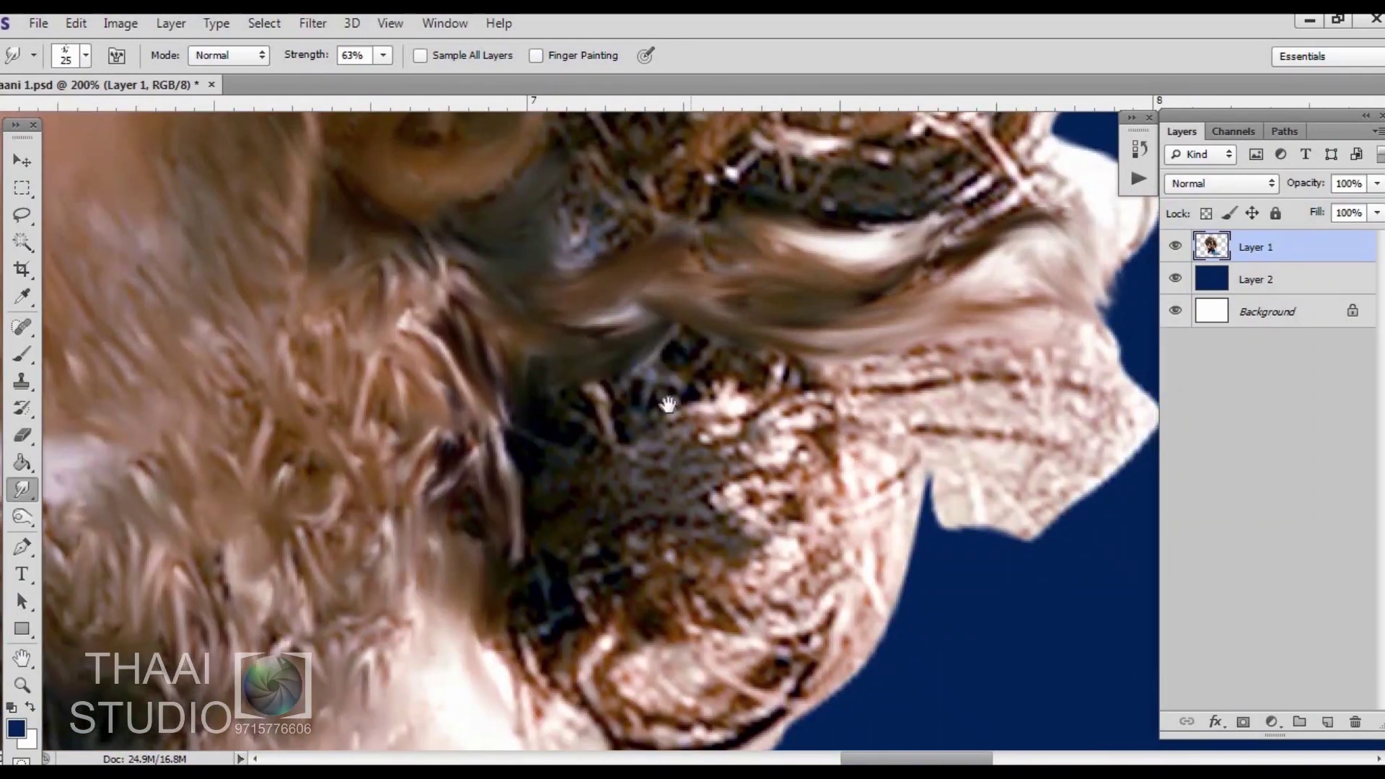
pyautogui.scroll(2, 541, 426)
pyautogui.moveTo(541, 426)
pyautogui.mouseDown()
pyautogui.moveTo(887, 488)
pyautogui.moveTo(1017, 266)
pyautogui.moveTo(699, 318)
pyautogui.mouseUp()
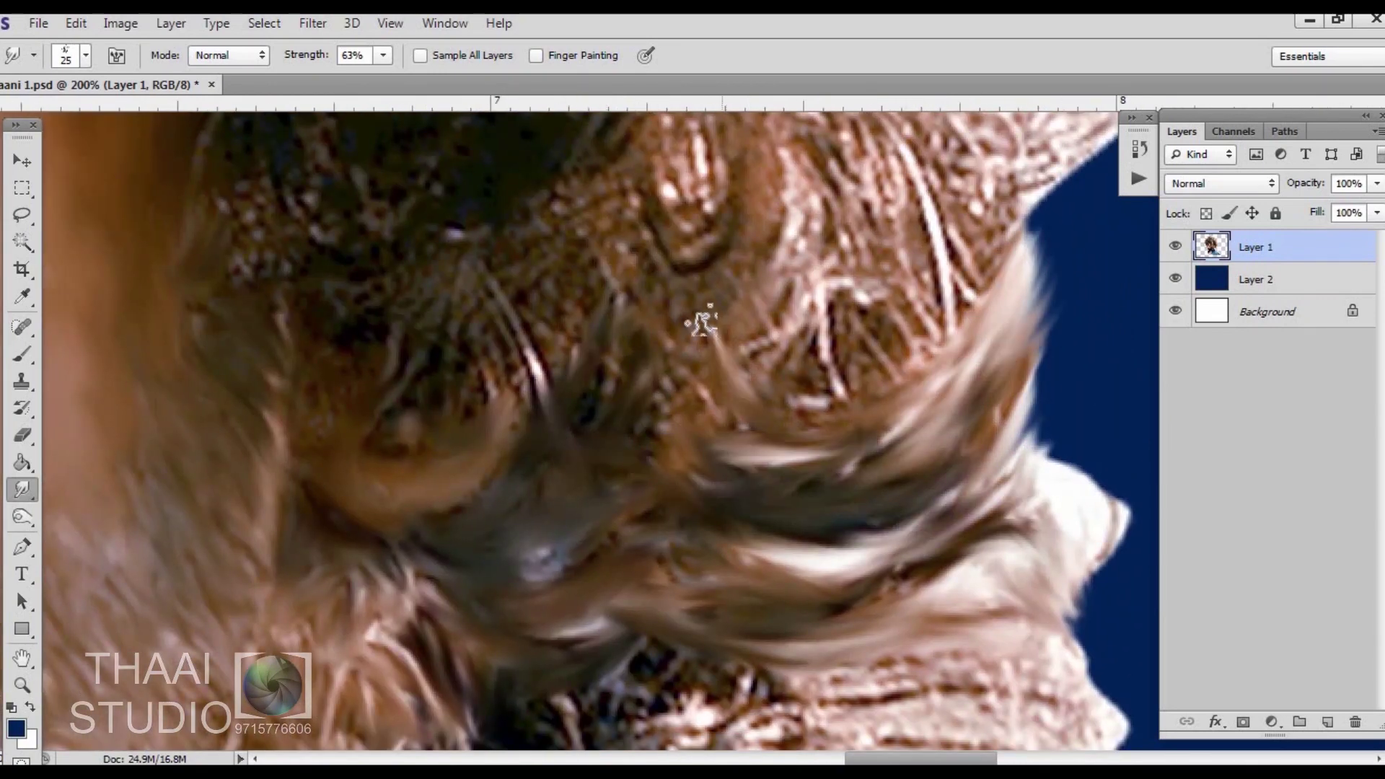
pyautogui.scroll(2, 716, 396)
pyautogui.moveTo(716, 396); pyautogui.dragTo(812, 495)
pyautogui.moveTo(829, 554)
pyautogui.mouseDown()
pyautogui.moveTo(930, 455)
pyautogui.moveTo(1024, 288)
pyautogui.moveTo(1054, 377)
pyautogui.moveTo(695, 464)
pyautogui.moveTo(705, 550)
pyautogui.moveTo(635, 548)
pyautogui.moveTo(766, 489)
pyautogui.moveTo(983, 649)
pyautogui.mouseUp()
pyautogui.scroll(-2, 918, 223)
pyautogui.scroll(-1, 918, 223)
pyautogui.scroll(-2, 983, 649)
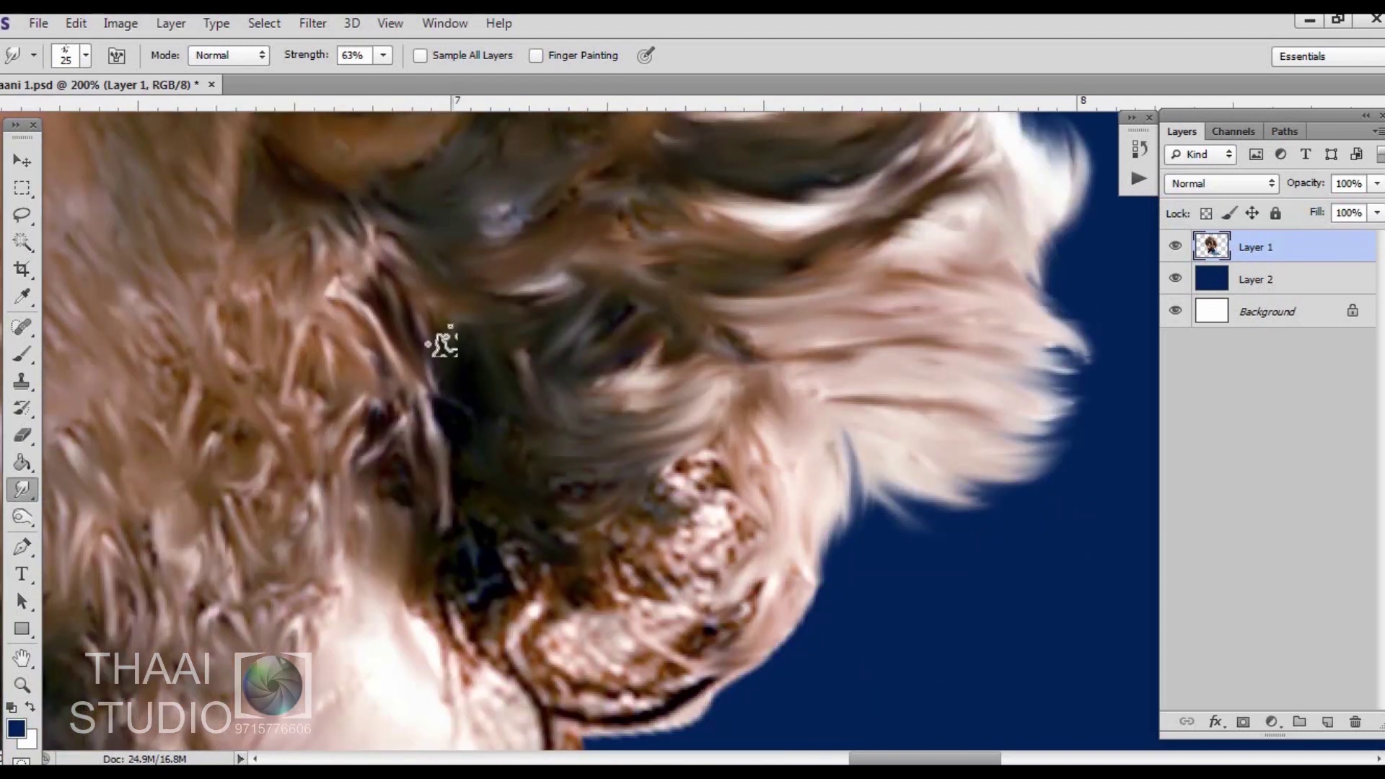
pyautogui.scroll(-2, 442, 341)
pyautogui.moveTo(634, 464)
pyautogui.mouseDown()
pyautogui.moveTo(557, 643)
pyautogui.moveTo(601, 389)
pyautogui.moveTo(639, 380)
pyautogui.moveTo(442, 426)
pyautogui.moveTo(862, 464)
pyautogui.moveTo(555, 662)
pyautogui.mouseUp()
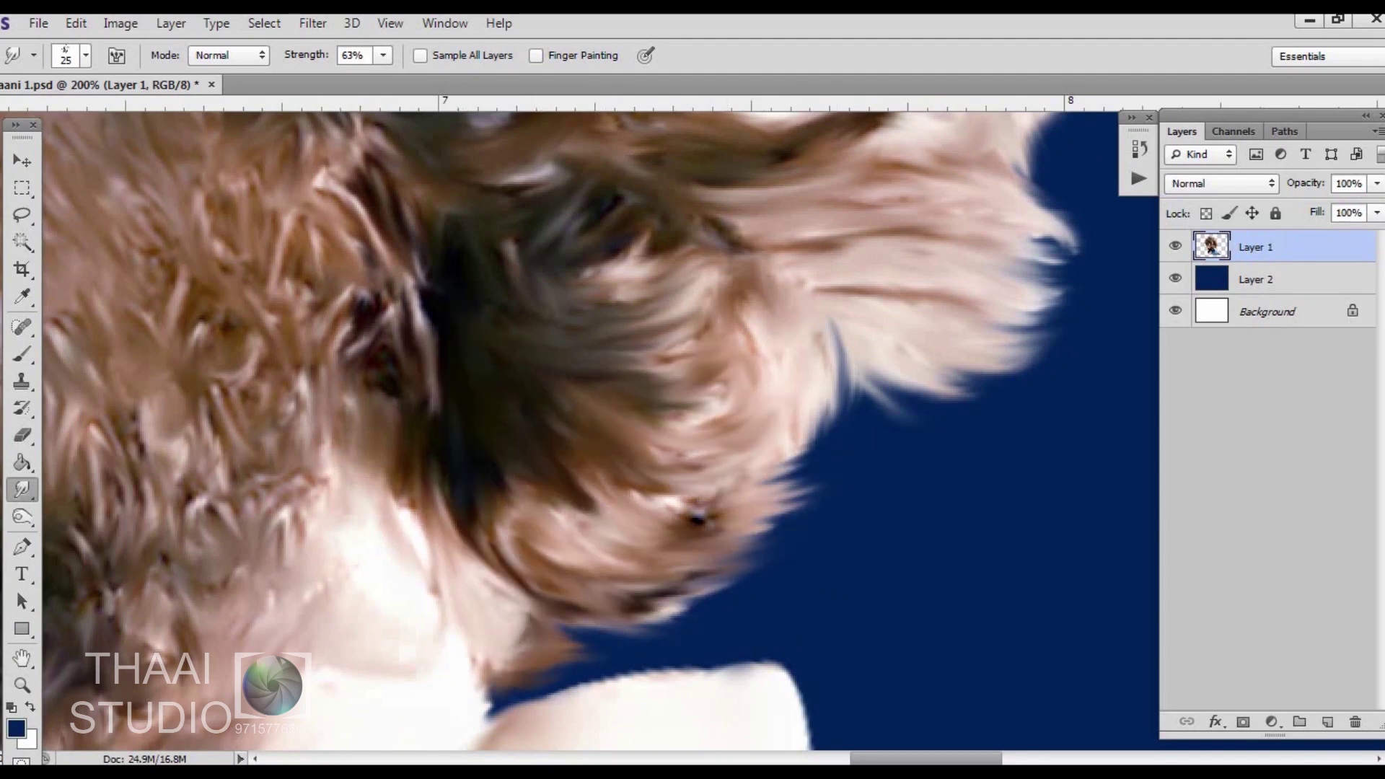
# Push streaks through the light beard hair and smudge the strands by the glasses frame
pyautogui.scroll(5, 630, 396)
pyautogui.moveTo(880, 470)
pyautogui.mouseDown()
pyautogui.moveTo(971, 386)
pyautogui.moveTo(587, 366)
pyautogui.mouseUp()
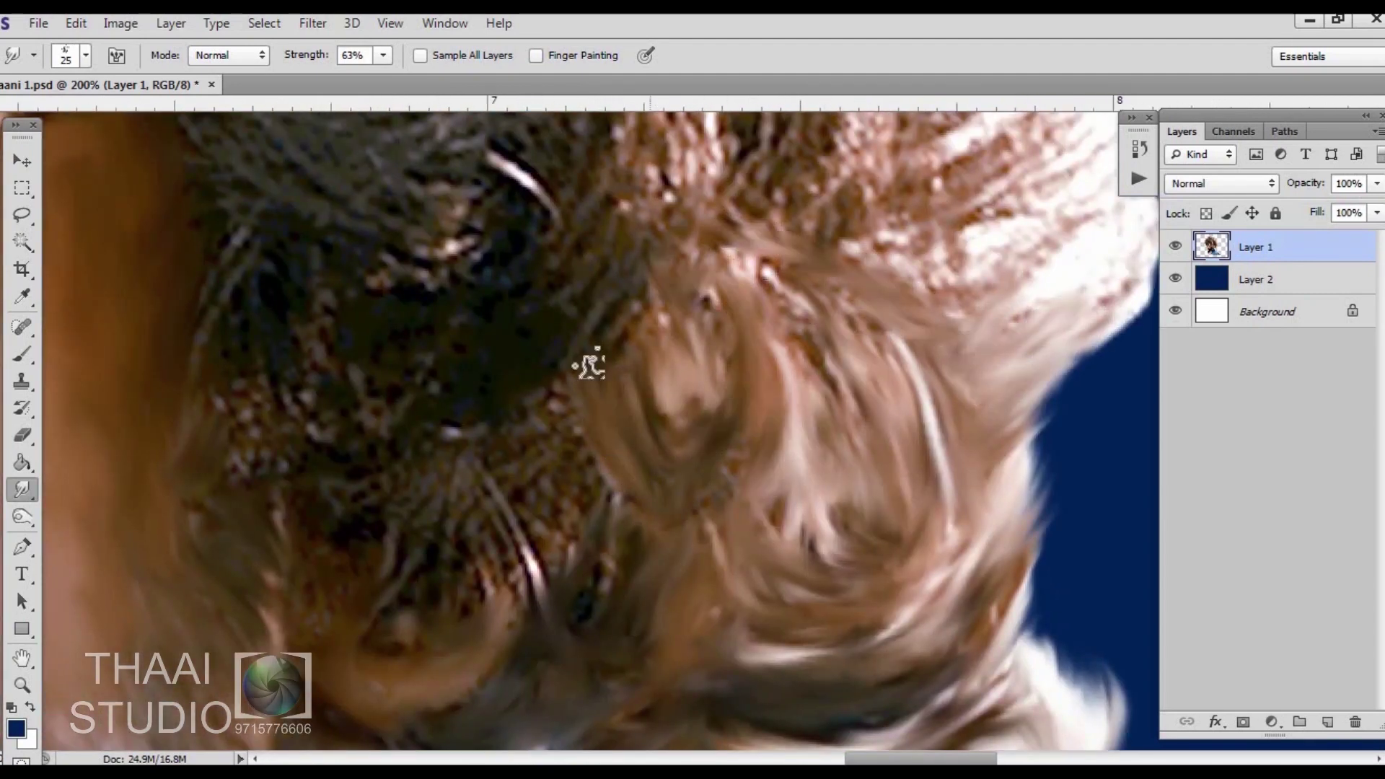
pyautogui.scroll(3, 587, 365)
pyautogui.hscroll(-3, 677, 496)
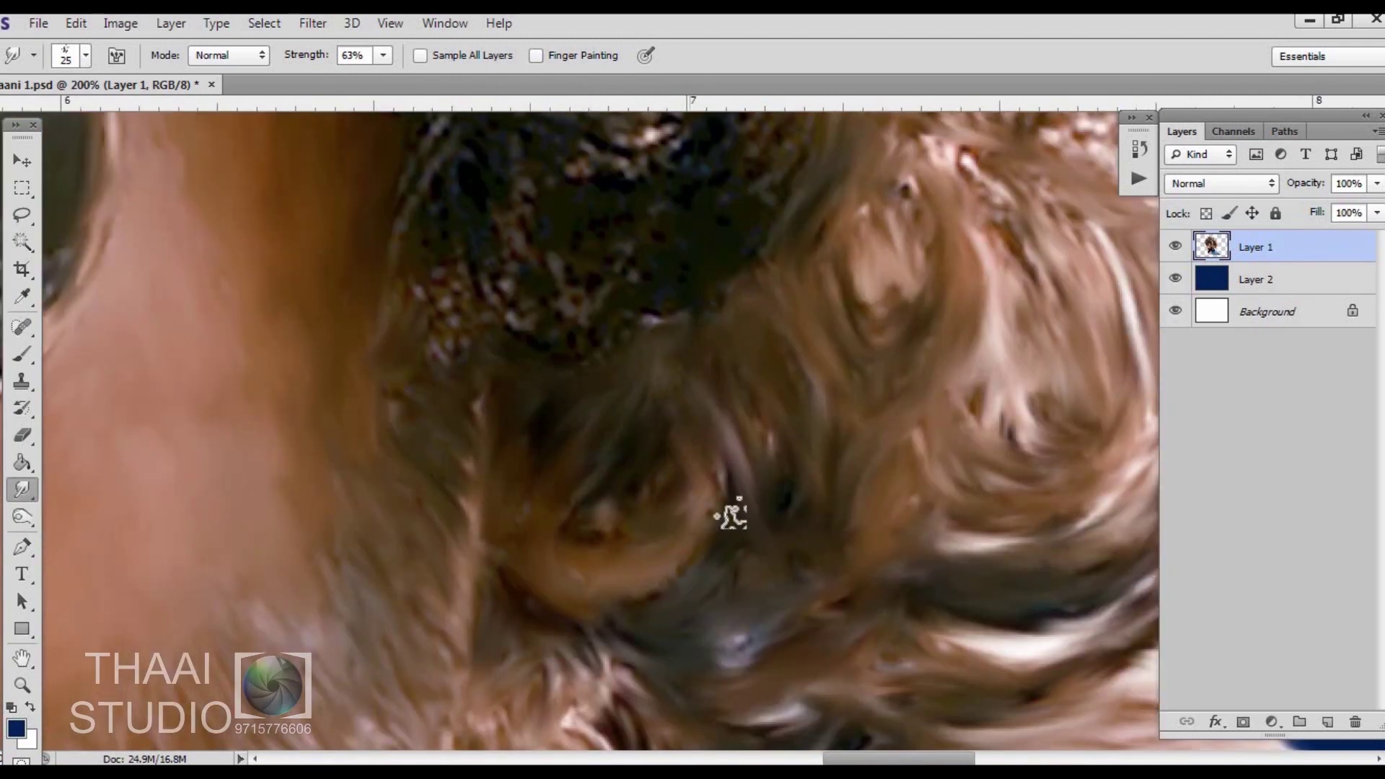
pyautogui.scroll(3, 788, 365)
pyautogui.moveTo(572, 346); pyautogui.dragTo(503, 469)
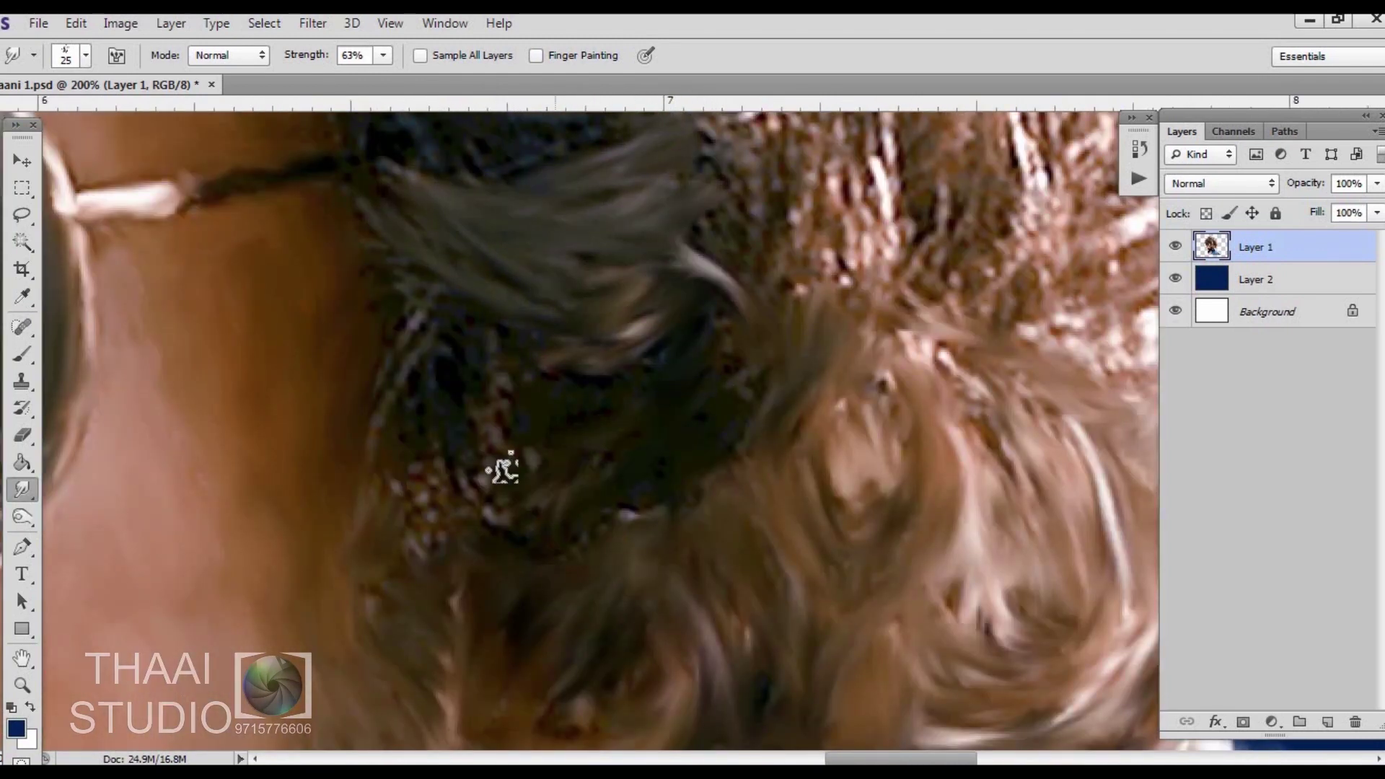
pyautogui.hscroll(2, 683, 507)
# Smear the edge fur into smooth streaks pushing toward the blue background
pyautogui.hscroll(2, 538, 532)
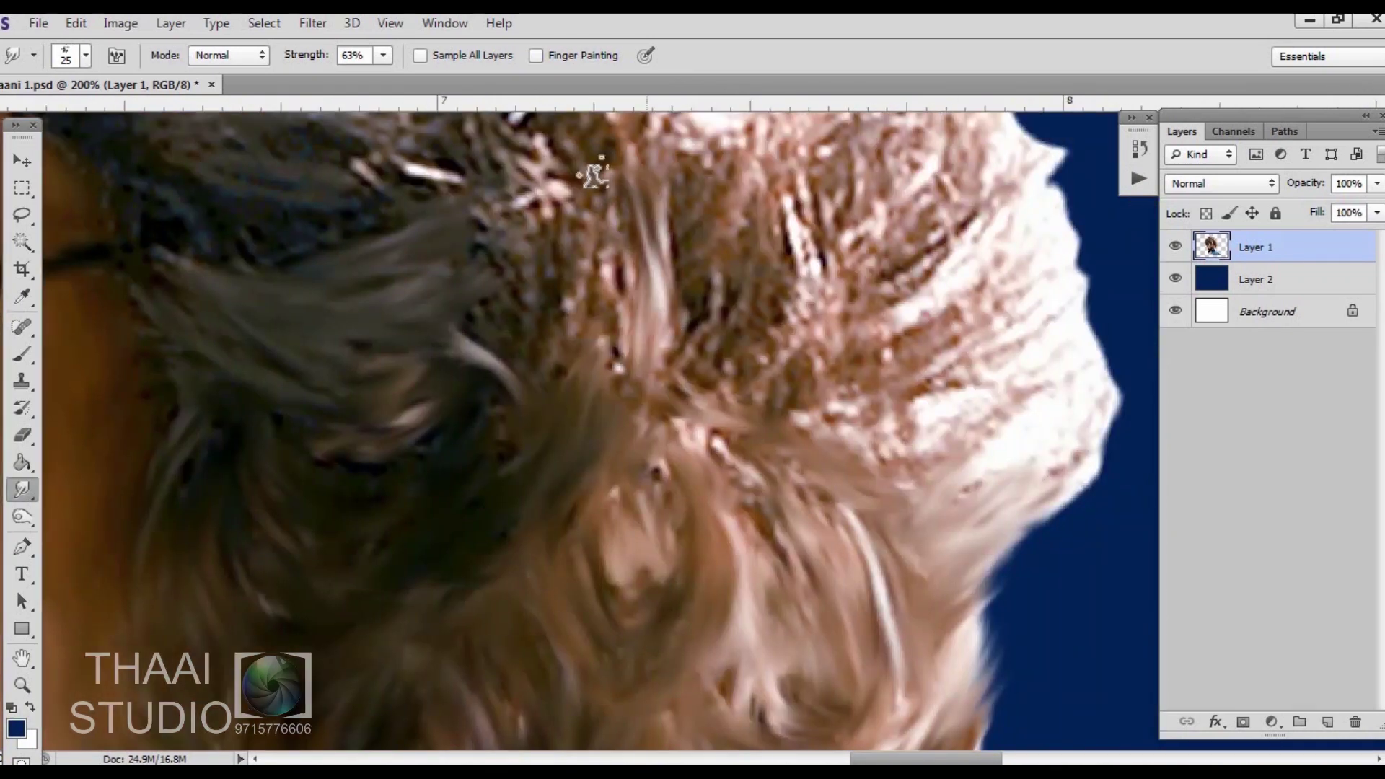
pyautogui.hscroll(1, 594, 176)
pyautogui.moveTo(721, 433)
pyautogui.mouseDown()
pyautogui.moveTo(692, 190)
pyautogui.moveTo(649, 541)
pyautogui.mouseUp()
pyautogui.hscroll(2, 794, 361)
pyautogui.scroll(1, 793, 361)
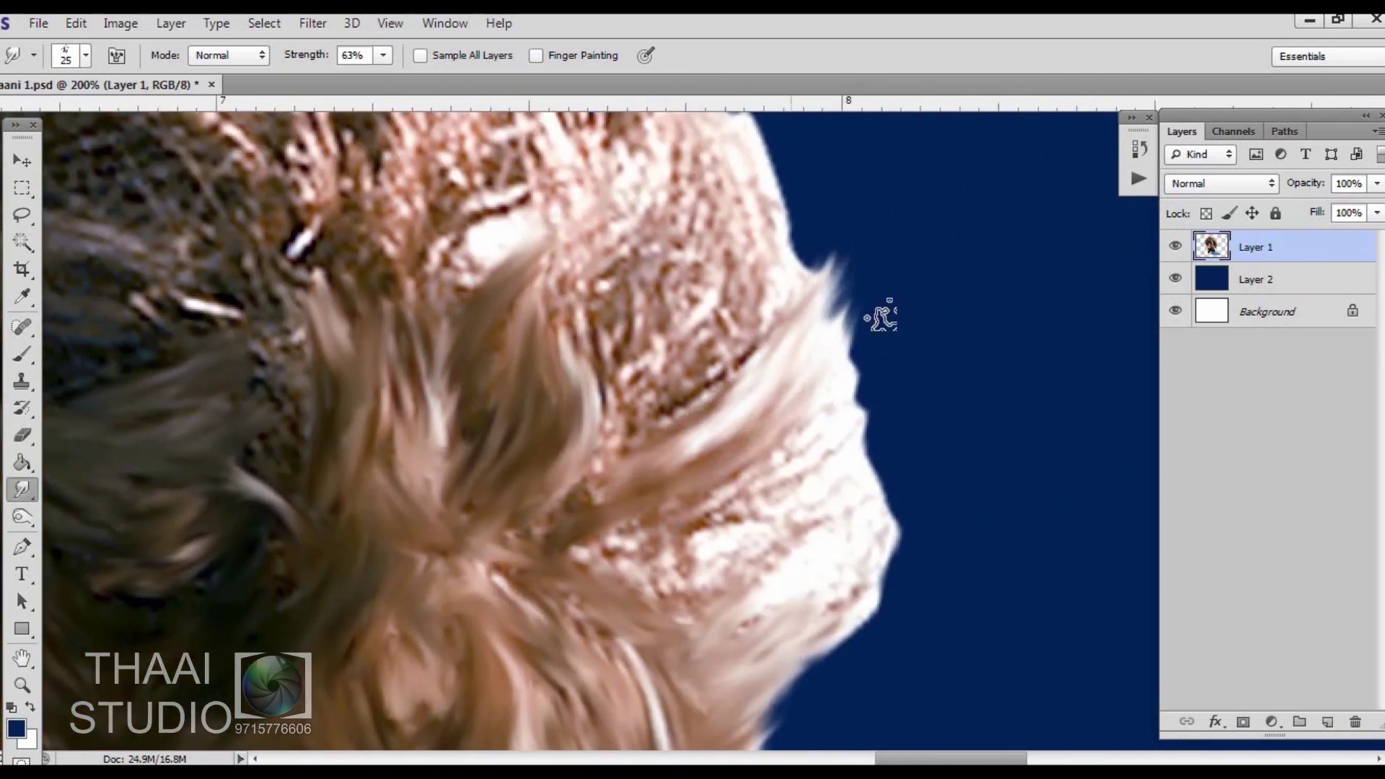
pyautogui.moveTo(881, 308)
pyautogui.mouseDown()
pyautogui.moveTo(854, 470)
pyautogui.moveTo(770, 700)
pyautogui.mouseUp()
pyautogui.scroll(3, 770, 700)
pyautogui.moveTo(675, 232)
pyautogui.mouseDown()
pyautogui.moveTo(751, 470)
pyautogui.moveTo(665, 293)
pyautogui.mouseUp()
# Pull fur strands out into the blue and smooth the edge into long streaks
pyautogui.hscroll(-2, 665, 293)
pyautogui.moveTo(750, 209); pyautogui.dragTo(724, 375)
pyautogui.scroll(3, 723, 375)
pyautogui.hscroll(1, 723, 375)
pyautogui.moveTo(750, 433); pyautogui.dragTo(830, 245)
pyautogui.moveTo(743, 387); pyautogui.dragTo(698, 263)
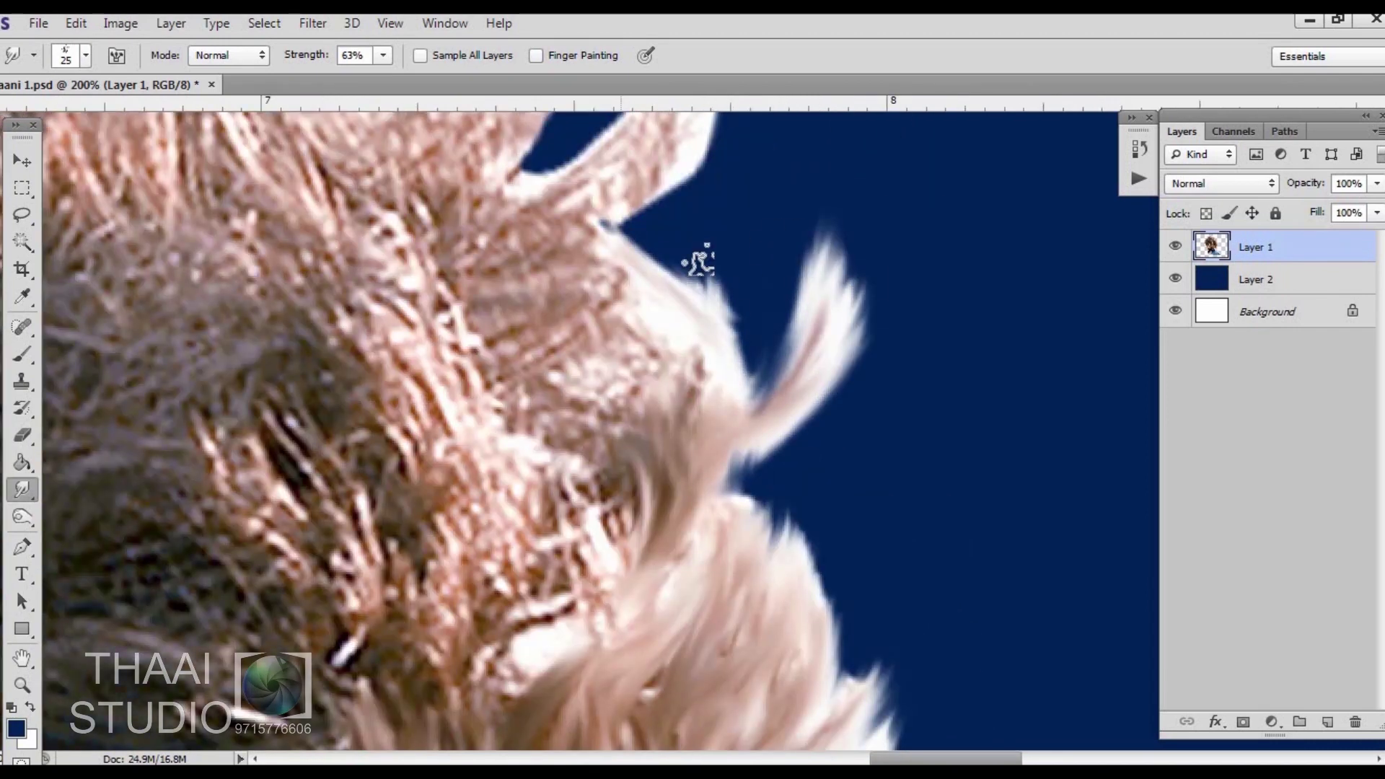
pyautogui.moveTo(689, 535)
pyautogui.mouseDown()
pyautogui.moveTo(534, 240)
pyautogui.moveTo(596, 272)
pyautogui.moveTo(644, 355)
pyautogui.moveTo(570, 462)
pyautogui.mouseUp()
# Reshape the fur near the blue background into smooth new strands
pyautogui.scroll(-5, 757, 377)
pyautogui.hscroll(-6, 432, 401)
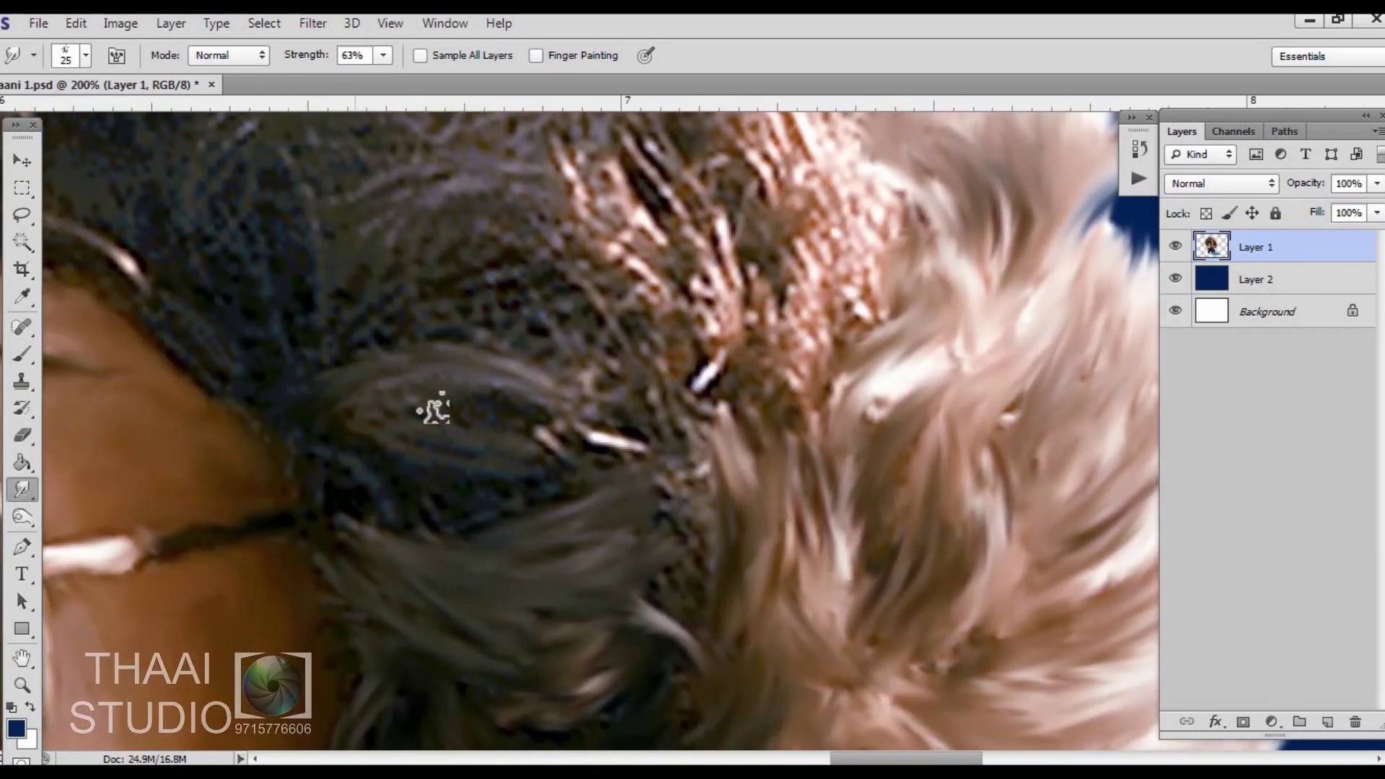
pyautogui.moveTo(433, 401)
pyautogui.mouseDown()
pyautogui.moveTo(395, 492)
pyautogui.moveTo(618, 470)
pyautogui.mouseUp()
pyautogui.scroll(3, 618, 469)
pyautogui.hscroll(1, 618, 470)
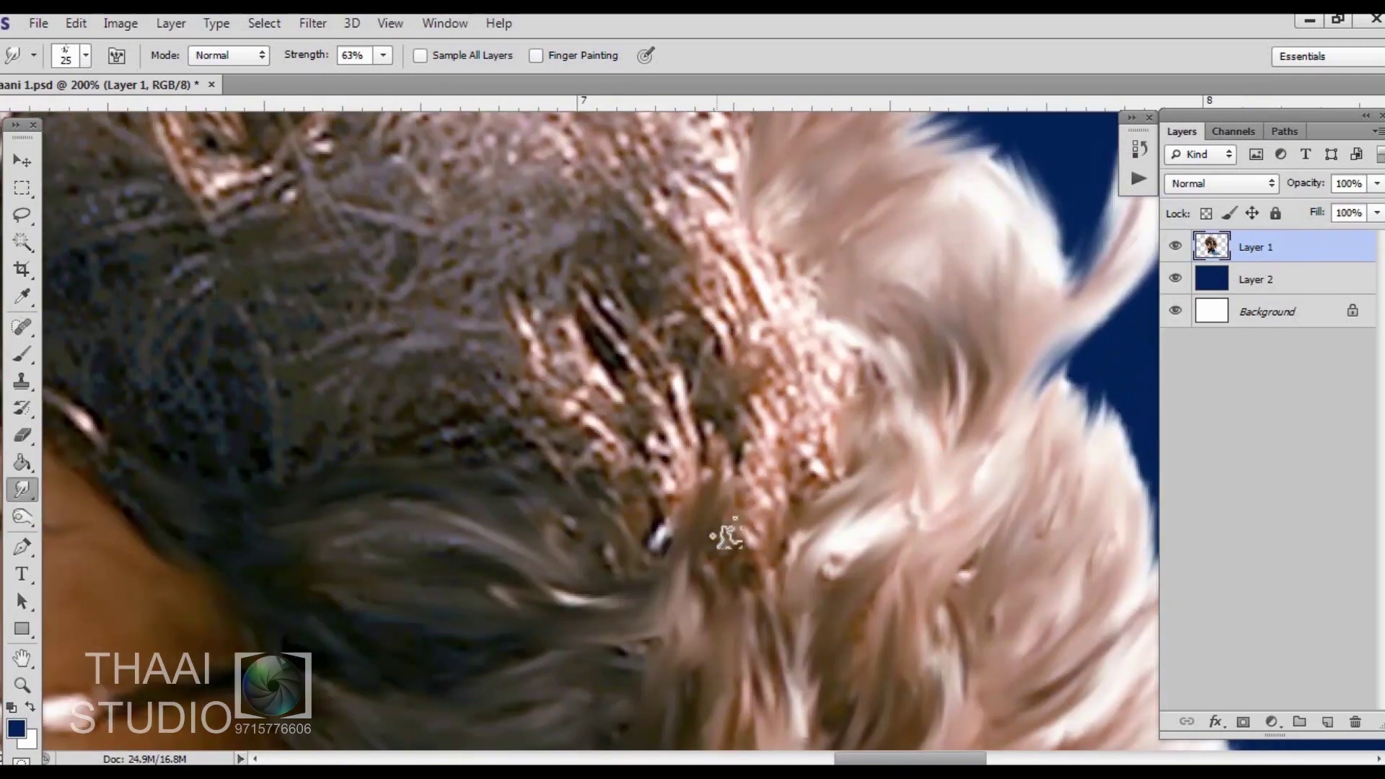
pyautogui.moveTo(727, 534)
pyautogui.mouseDown()
pyautogui.moveTo(745, 370)
pyautogui.moveTo(674, 511)
pyautogui.moveTo(652, 185)
pyautogui.moveTo(534, 418)
pyautogui.moveTo(685, 355)
pyautogui.mouseUp()
pyautogui.scroll(-3, 856, 528)
pyautogui.hscroll(-2, 857, 528)
pyautogui.scroll(3, 857, 528)
pyautogui.hscroll(-2, 857, 529)
pyautogui.moveTo(510, 380)
pyautogui.mouseDown()
pyautogui.moveTo(721, 324)
pyautogui.moveTo(902, 413)
pyautogui.moveTo(608, 448)
pyautogui.mouseUp()
# Smear the dark hair above the face and sweep the light hair upward and right
pyautogui.scroll(2, 721, 325)
pyautogui.hscroll(1, 721, 324)
pyautogui.scroll(-3, 488, 411)
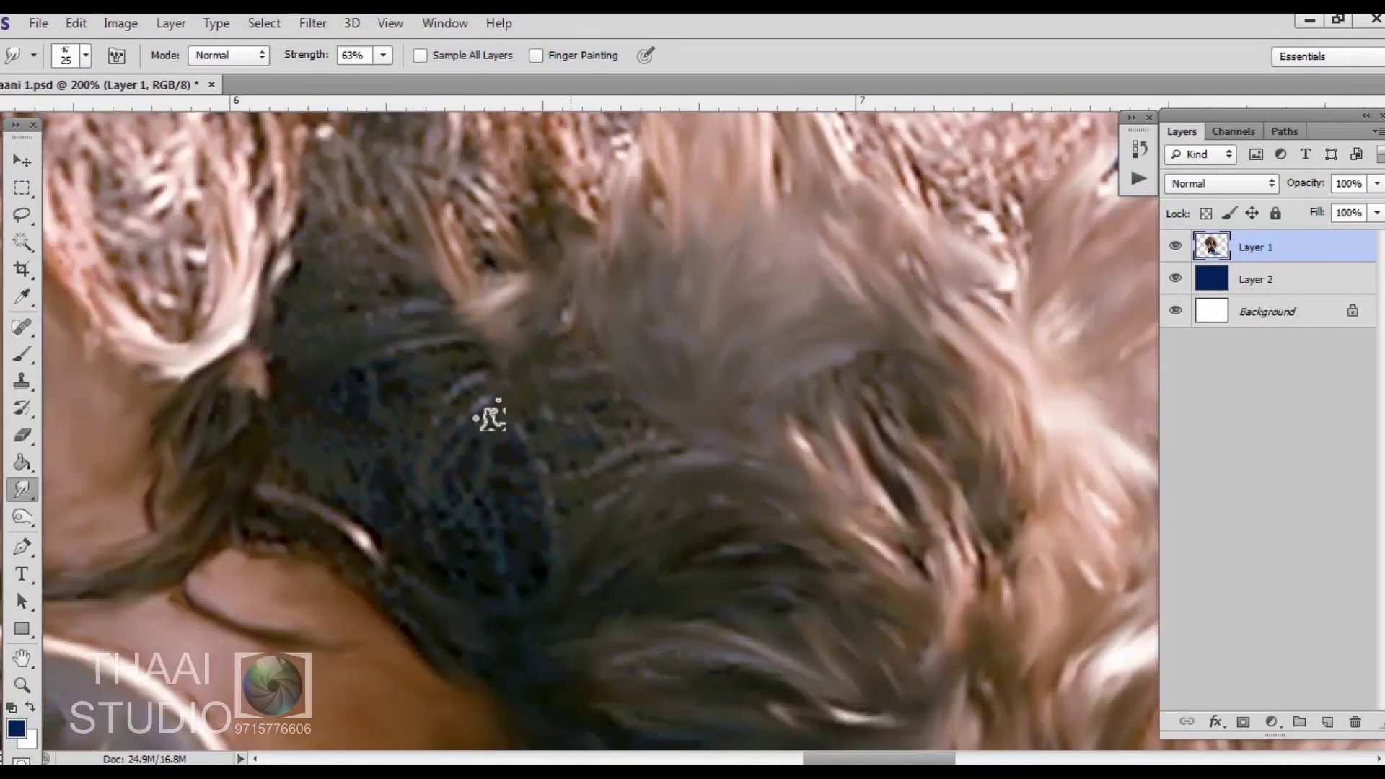
pyautogui.hscroll(-2, 383, 439)
pyautogui.moveTo(383, 439); pyautogui.dragTo(346, 555)
pyautogui.moveTo(217, 521); pyautogui.dragTo(443, 312)
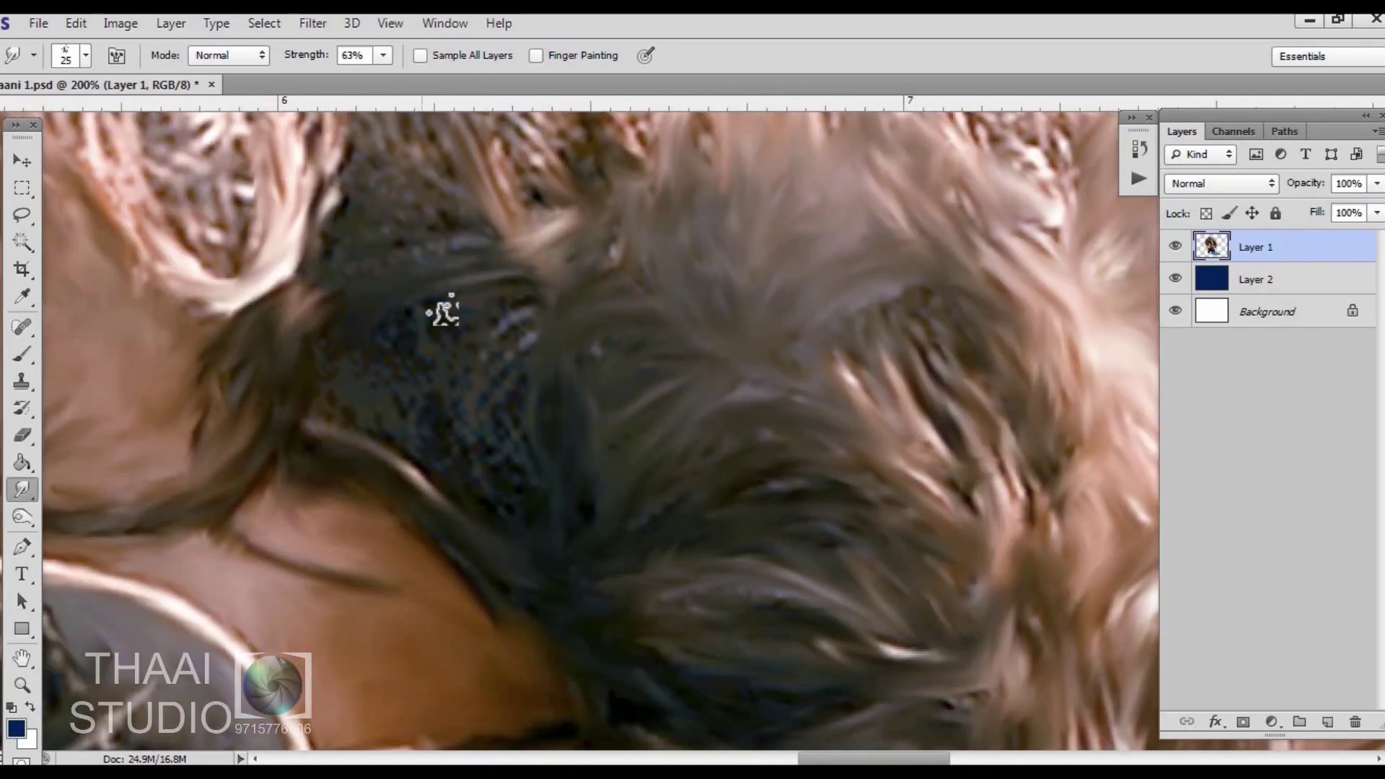
pyautogui.scroll(3, 270, 421)
pyautogui.hscroll(1, 271, 421)
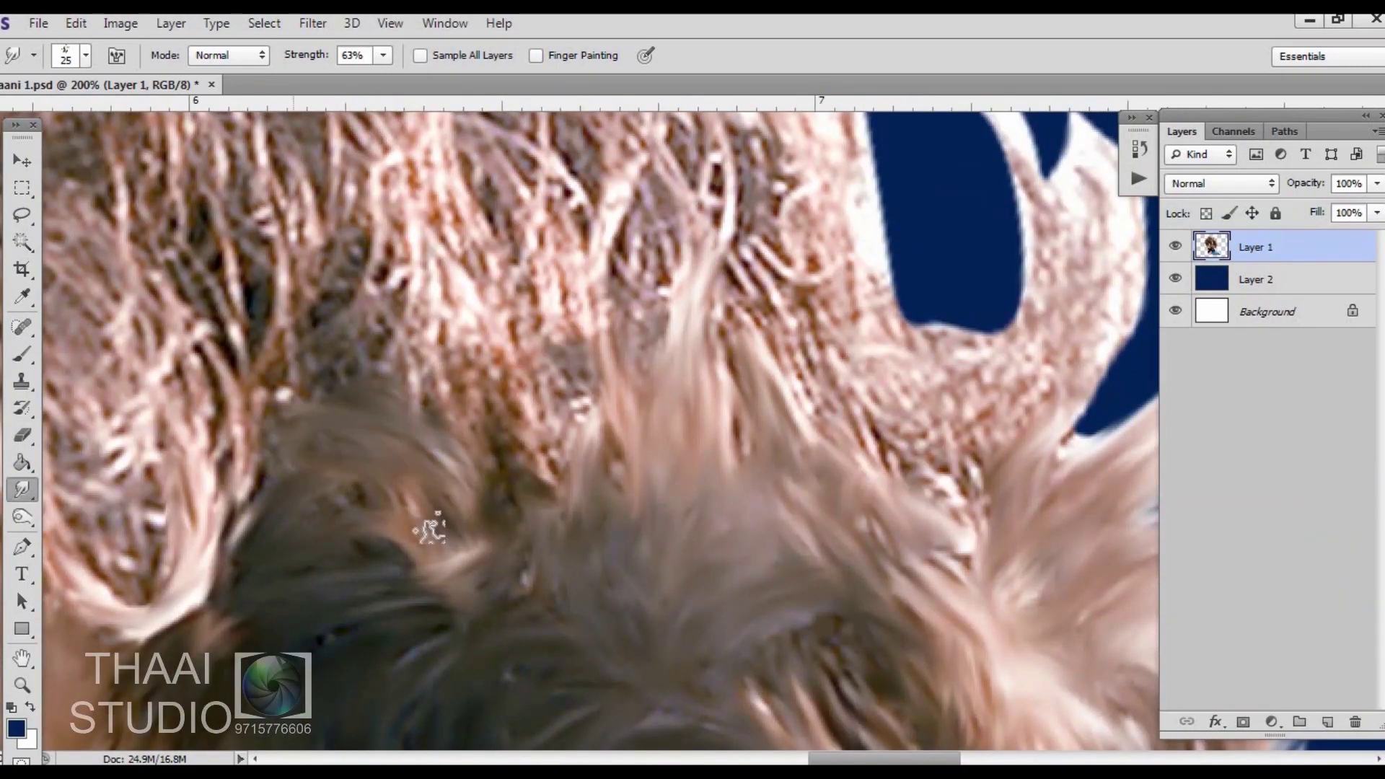
pyautogui.moveTo(231, 546); pyautogui.dragTo(745, 406)
pyautogui.scroll(1, 841, 510)
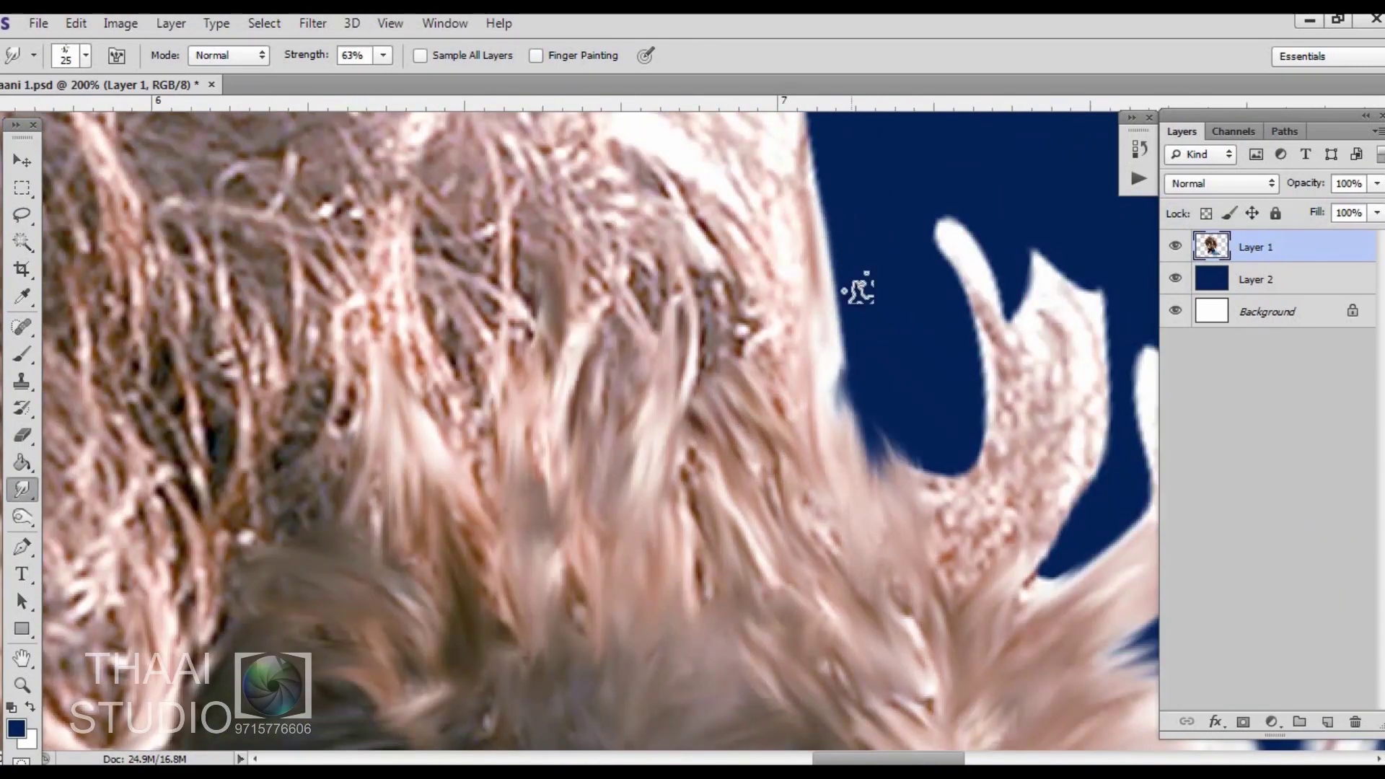
pyautogui.hscroll(2, 859, 288)
pyautogui.scroll(2, 779, 402)
pyautogui.scroll(-3, 900, 461)
# At 75% strength, sweep the right hair strands into the blue with curved tips
pyautogui.press('7')
pyautogui.press('5')
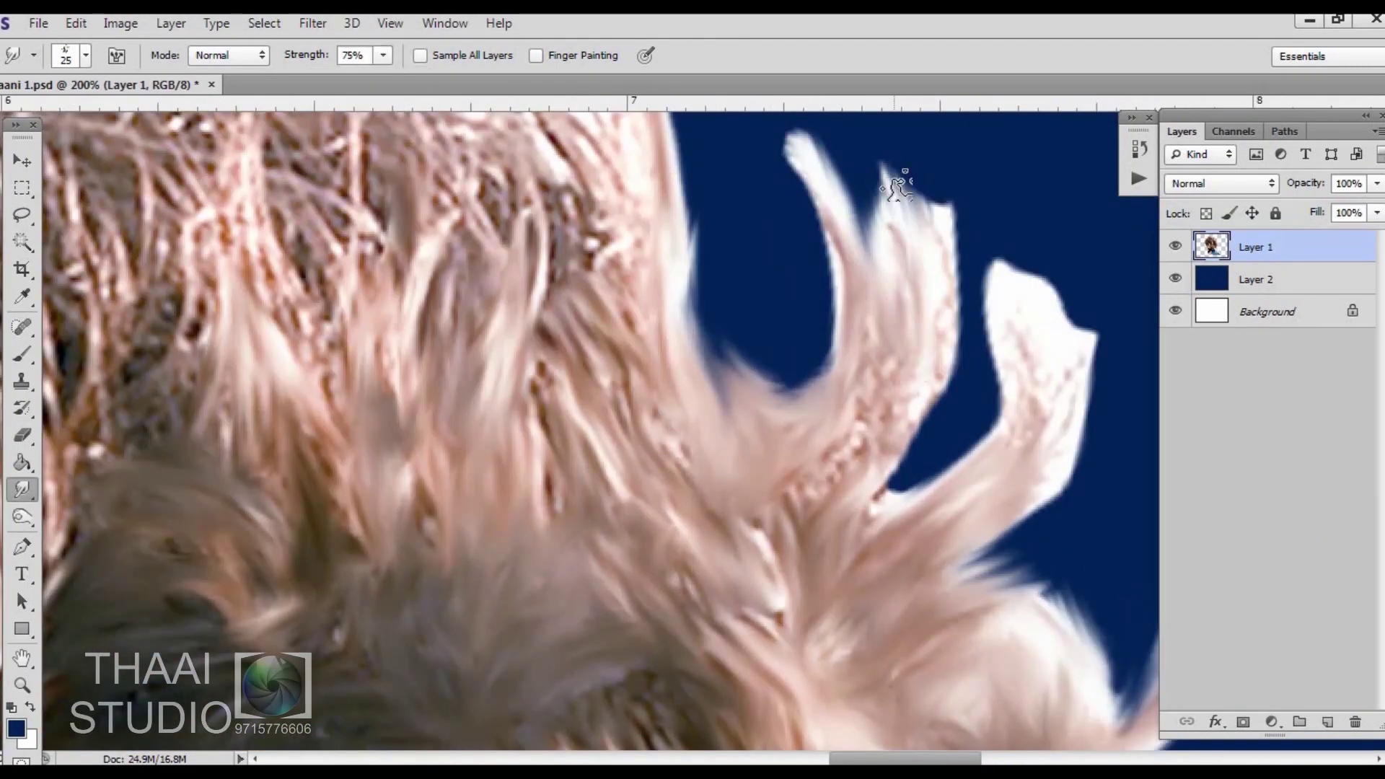
pyautogui.moveTo(896, 181); pyautogui.dragTo(858, 462)
pyautogui.moveTo(1019, 300)
pyautogui.mouseDown()
pyautogui.moveTo(1006, 416)
pyautogui.moveTo(1019, 550)
pyautogui.mouseUp()
pyautogui.moveTo(901, 512); pyautogui.dragTo(976, 300)
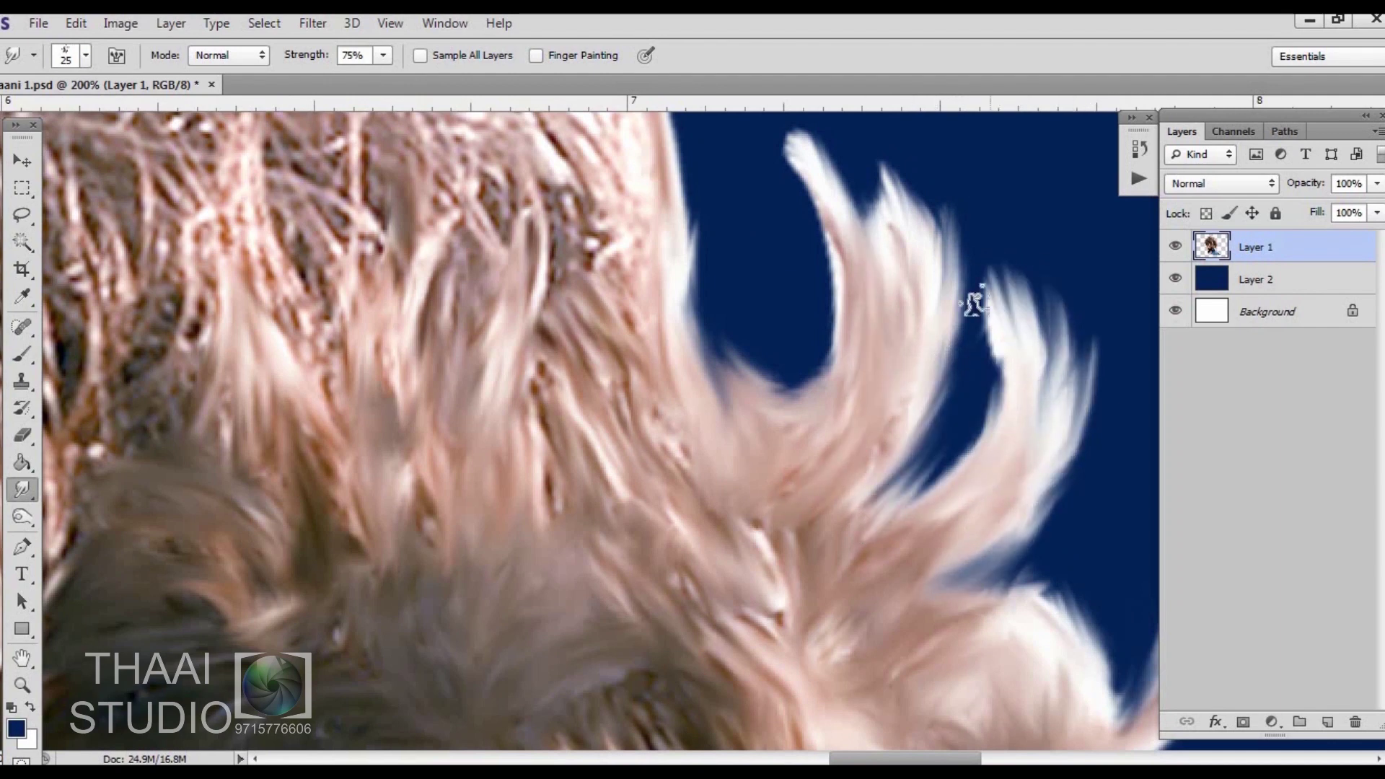
pyautogui.scroll(3, 793, 324)
pyautogui.moveTo(605, 238); pyautogui.dragTo(618, 393)
pyautogui.scroll(-2, 618, 393)
pyautogui.moveTo(635, 216); pyautogui.dragTo(620, 606)
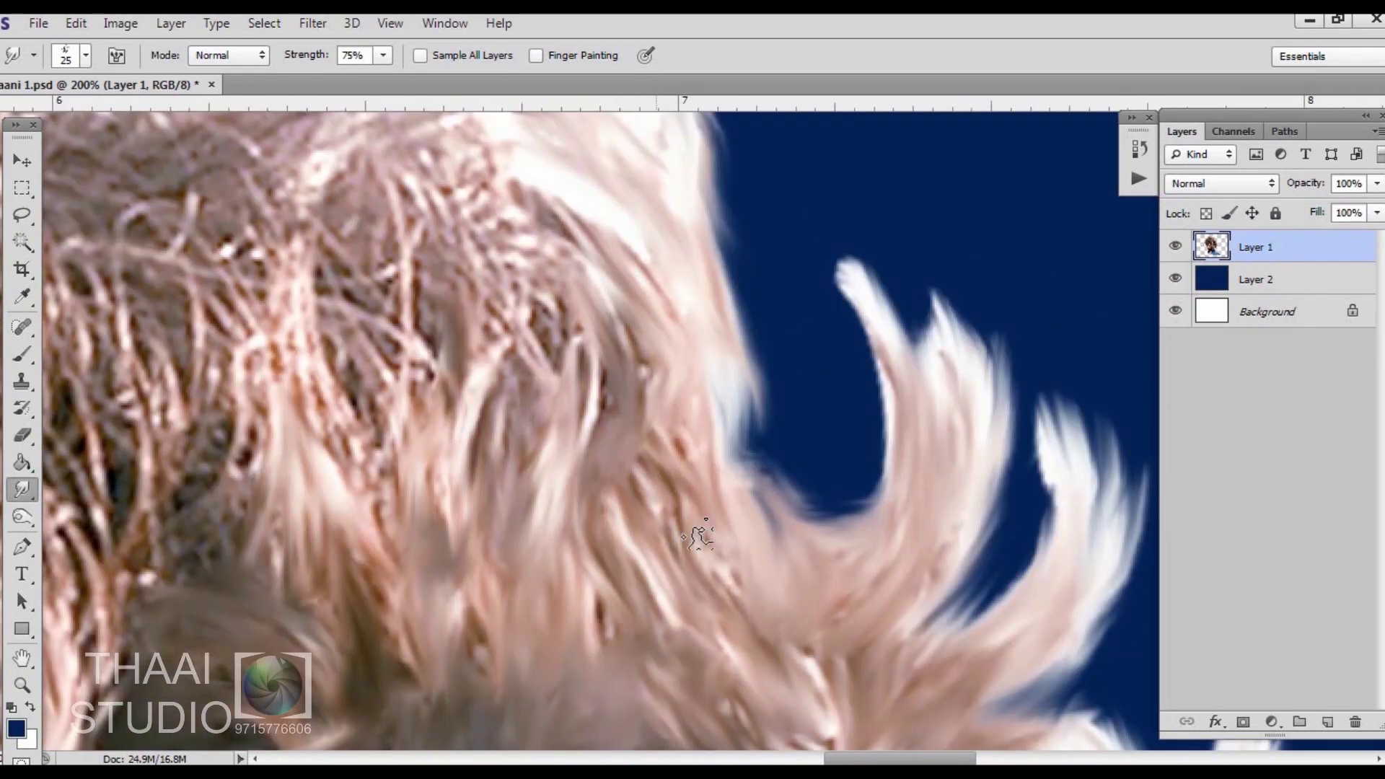
pyautogui.hscroll(-1, 696, 532)
# Lower Smudge Strength to 62% and smooth the remaining fur into long strokes
pyautogui.click(383, 55)
pyautogui.moveTo(389, 88); pyautogui.dragTo(373, 88)
pyautogui.moveTo(450, 504)
pyautogui.mouseDown()
pyautogui.moveTo(556, 241)
pyautogui.moveTo(732, 370)
pyautogui.mouseUp()
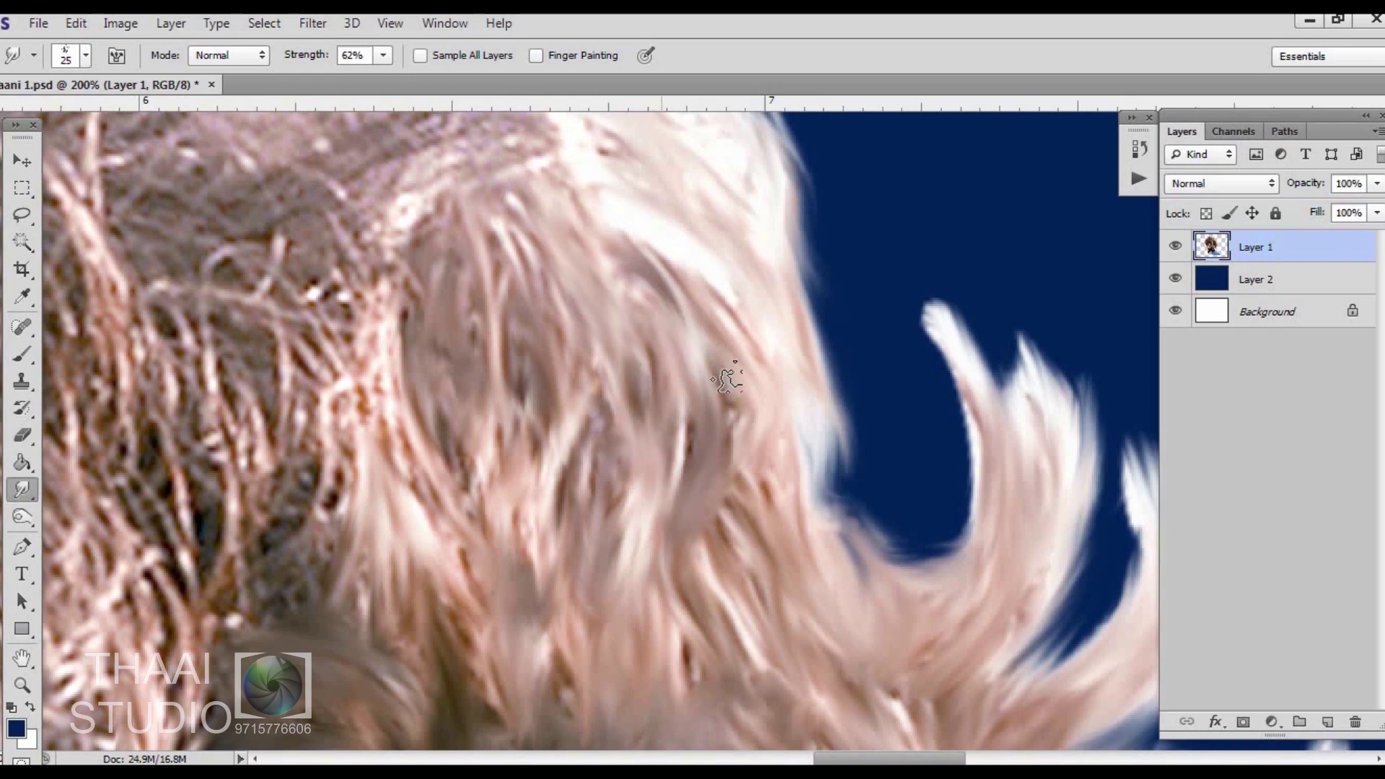
pyautogui.hscroll(-1, 732, 370)
pyautogui.moveTo(534, 144); pyautogui.dragTo(346, 649)
pyautogui.hscroll(-1, 594, 485)
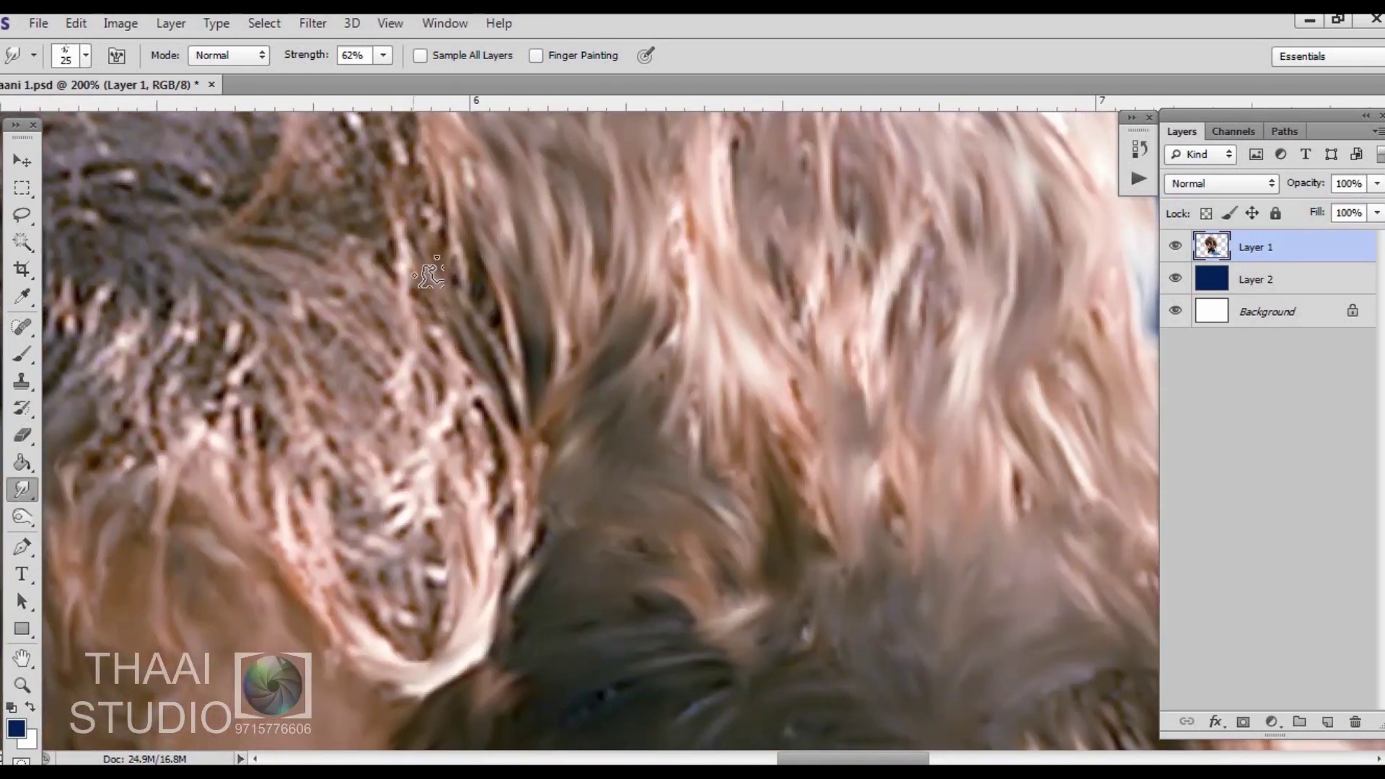
# Smudge the top-of-head hair edge into smooth strands against the blue background
pyautogui.hscroll(-1, 572, 447)
pyautogui.moveTo(374, 562)
pyautogui.mouseDown()
pyautogui.moveTo(512, 263)
pyautogui.moveTo(603, 557)
pyautogui.moveTo(649, 464)
pyautogui.mouseUp()
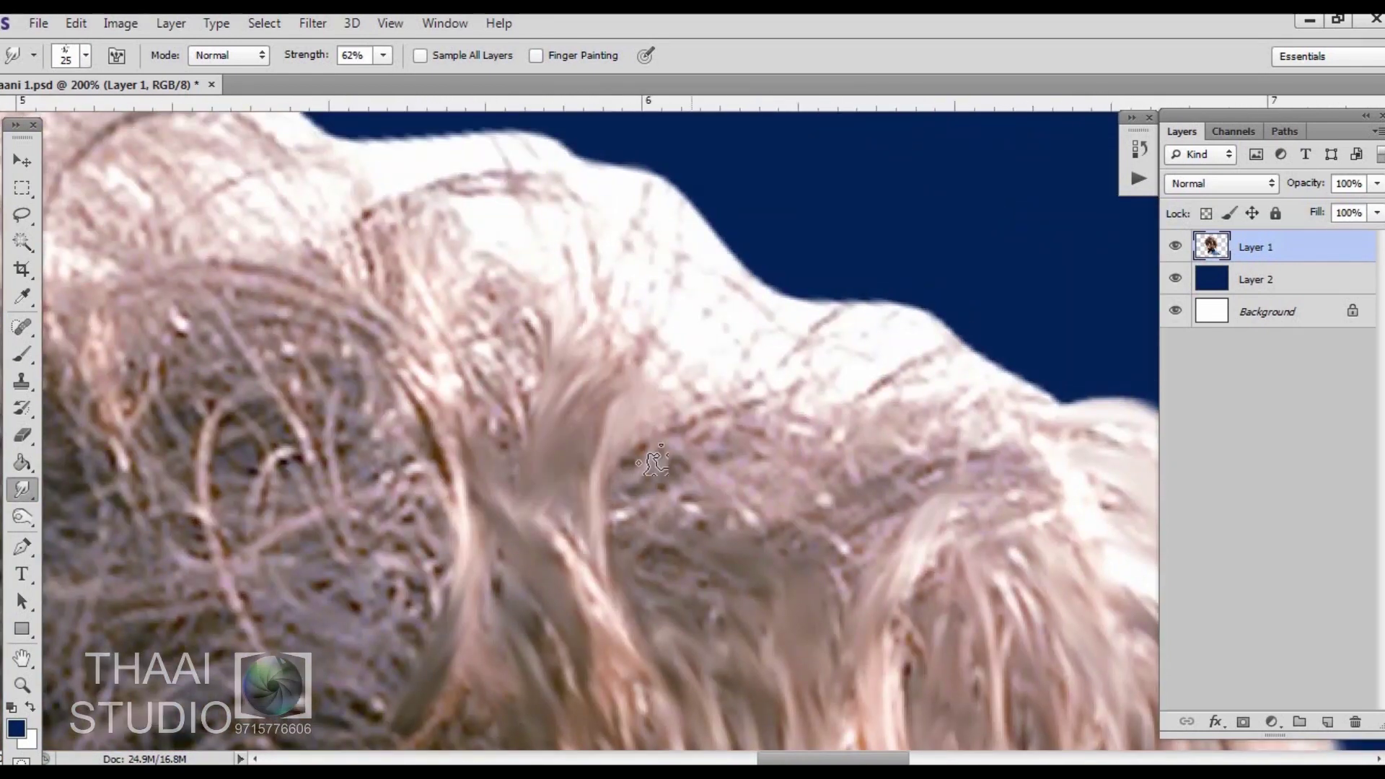
pyautogui.moveTo(953, 550)
pyautogui.mouseDown()
pyautogui.moveTo(847, 450)
pyautogui.moveTo(942, 603)
pyautogui.moveTo(587, 470)
pyautogui.moveTo(563, 411)
pyautogui.mouseUp()
pyautogui.hscroll(-2, 633, 217)
pyautogui.moveTo(633, 216)
pyautogui.mouseDown()
pyautogui.moveTo(720, 176)
pyautogui.moveTo(825, 269)
pyautogui.moveTo(603, 472)
pyautogui.moveTo(528, 318)
pyautogui.moveTo(541, 572)
pyautogui.mouseUp()
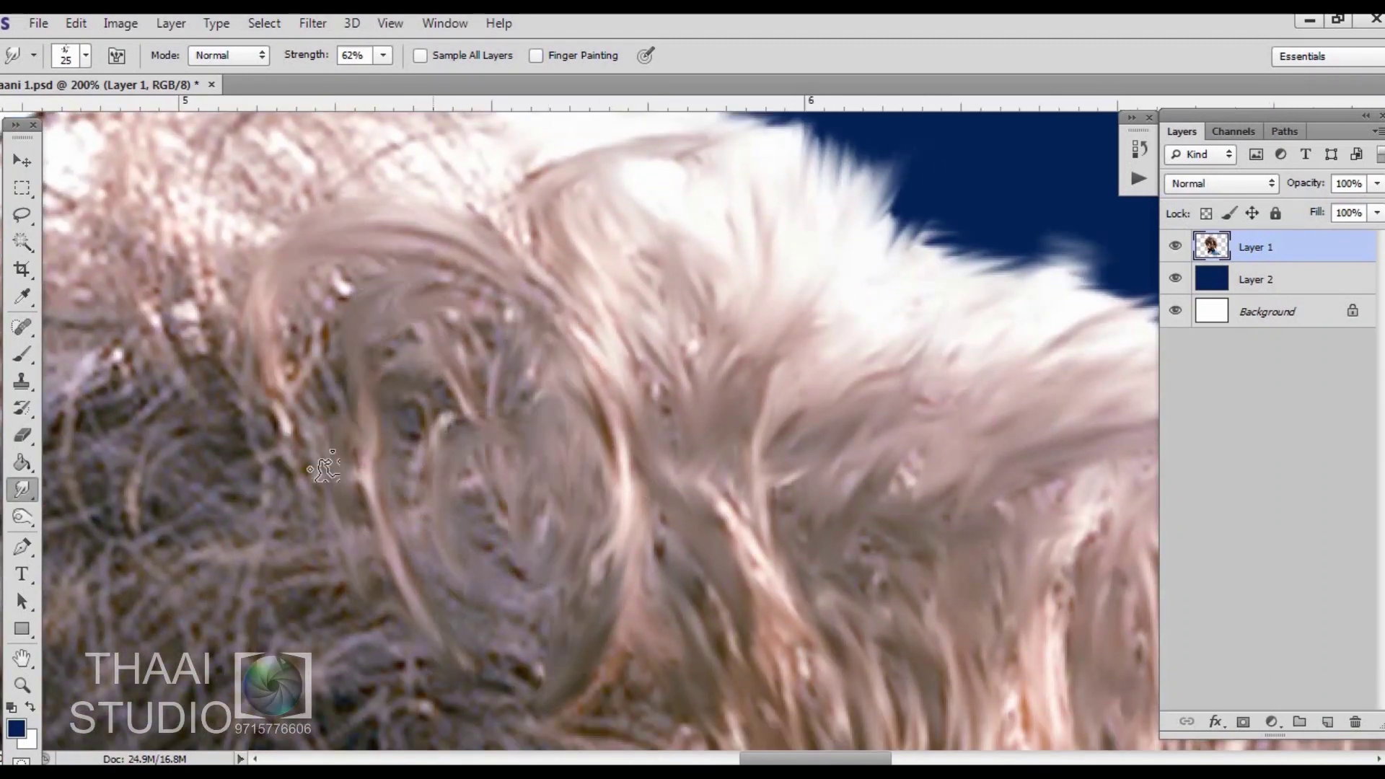
pyautogui.hscroll(1, 541, 571)
pyautogui.moveTo(563, 382); pyautogui.dragTo(243, 634)
# Sweep the darker middle hair into new painted curls with the 62% Smudge tool
pyautogui.hscroll(-1, 243, 634)
pyautogui.moveTo(471, 424); pyautogui.dragTo(519, 513)
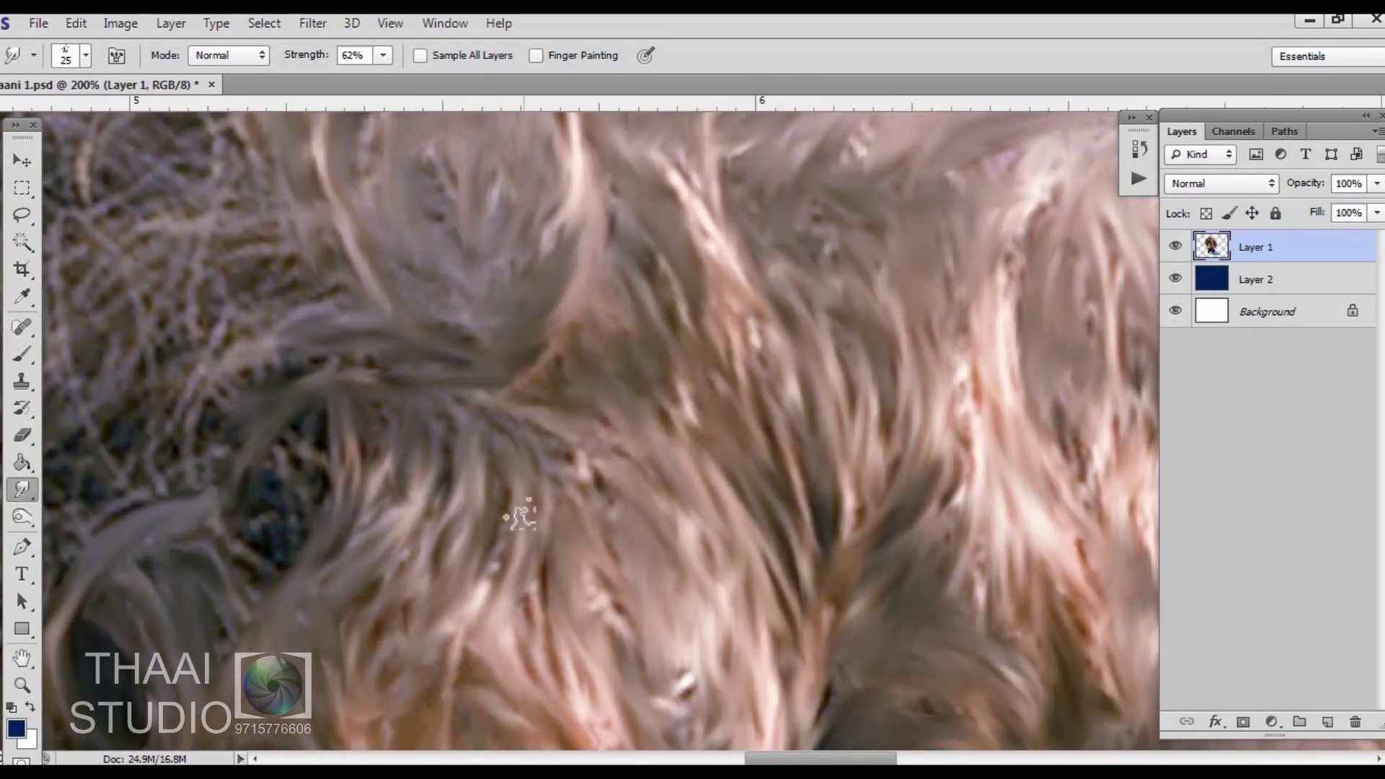
pyautogui.hscroll(-2, 519, 514)
pyautogui.moveTo(374, 252)
pyautogui.mouseDown()
pyautogui.moveTo(659, 346)
pyautogui.moveTo(770, 517)
pyautogui.moveTo(226, 597)
pyautogui.moveTo(536, 536)
pyautogui.mouseUp()
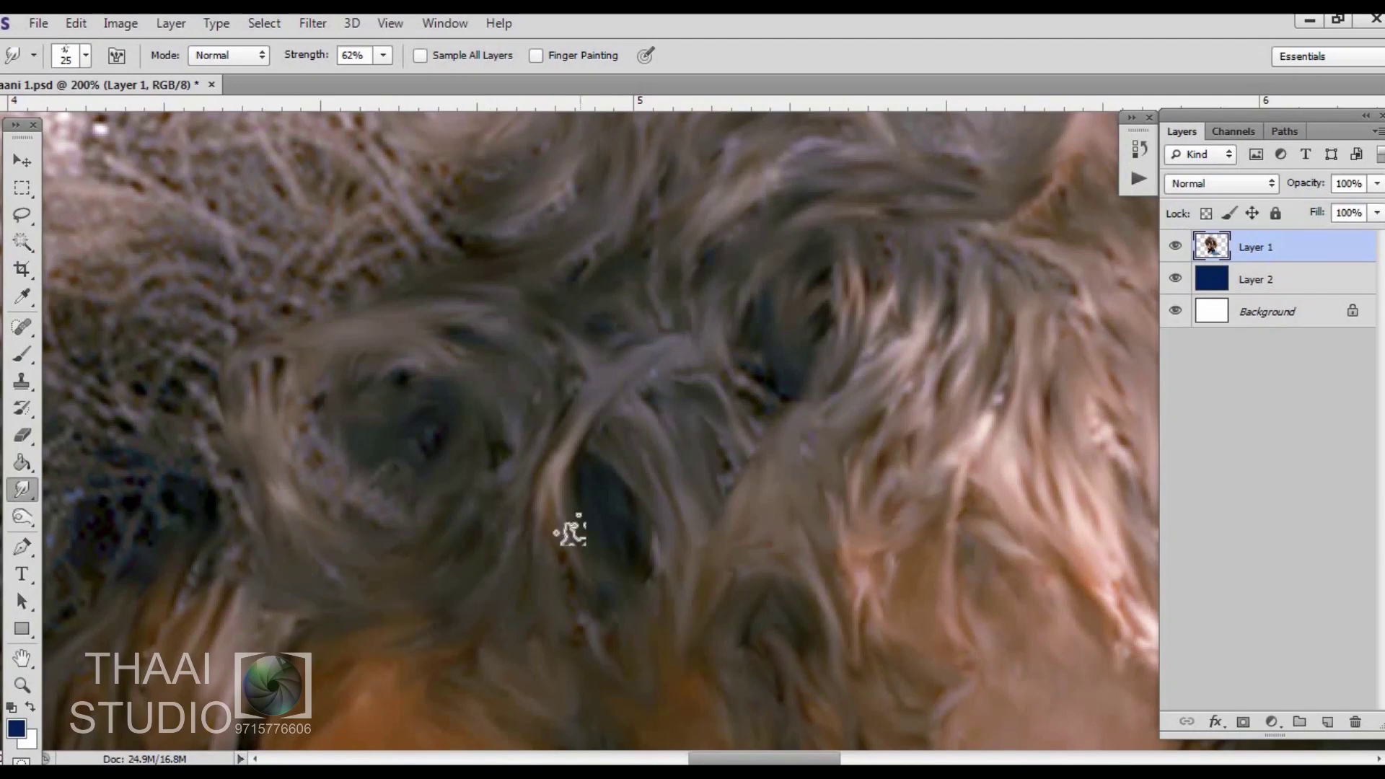
pyautogui.hscroll(-3, 569, 531)
pyautogui.hscroll(-3, 306, 386)
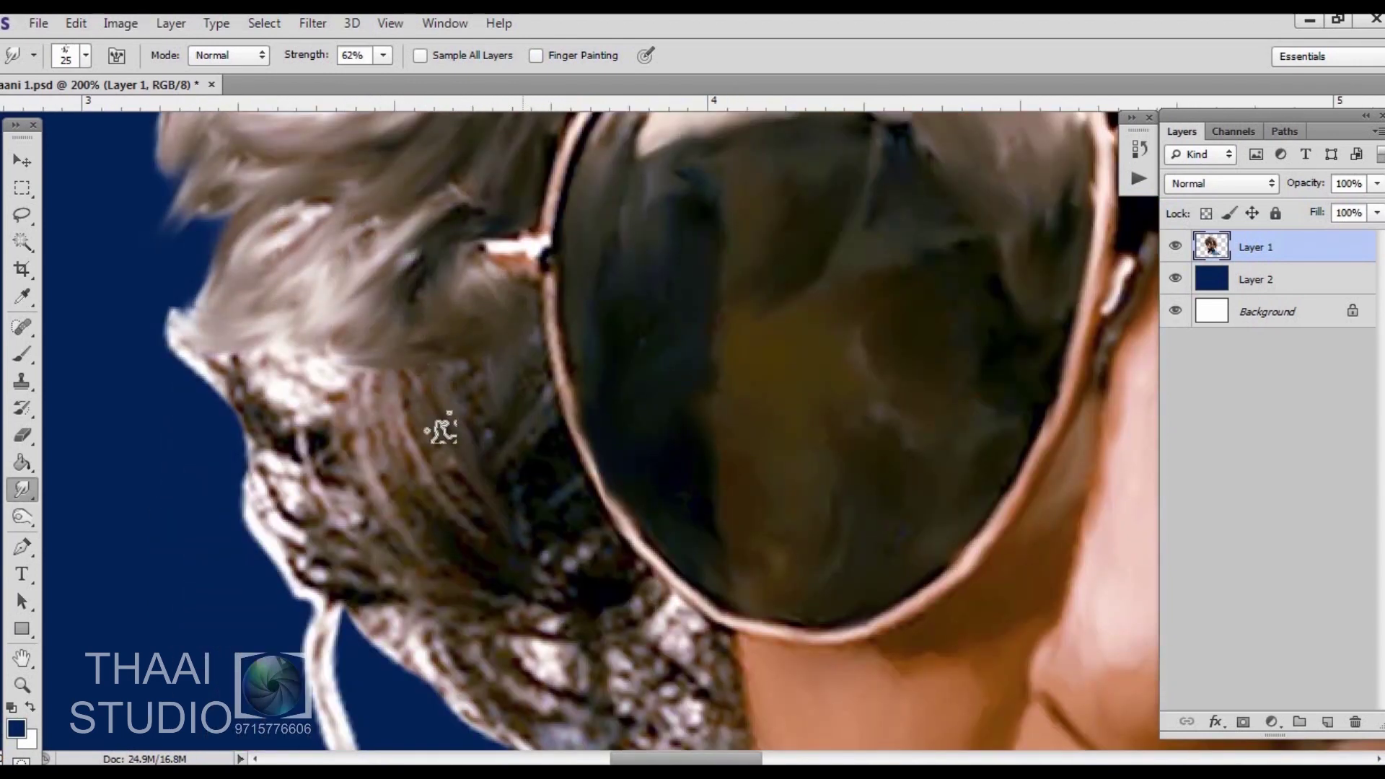
# Smear the lace texture and hair edge beside the glasses into light painted strands
pyautogui.moveTo(440, 430); pyautogui.dragTo(502, 348)
pyautogui.moveTo(456, 597); pyautogui.dragTo(310, 357)
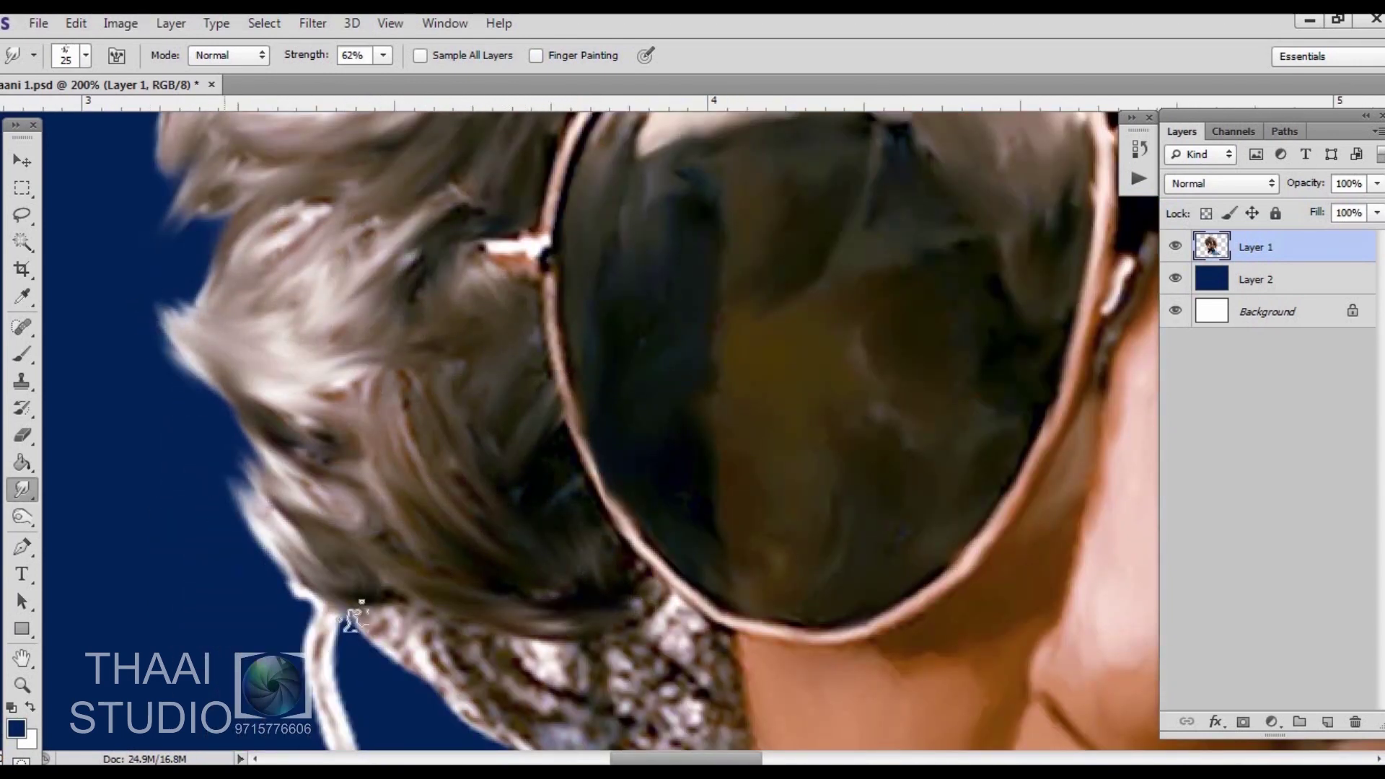
pyautogui.moveTo(355, 609)
pyautogui.mouseDown()
pyautogui.moveTo(252, 421)
pyautogui.moveTo(260, 599)
pyautogui.mouseUp()
pyautogui.moveTo(317, 436); pyautogui.dragTo(195, 423)
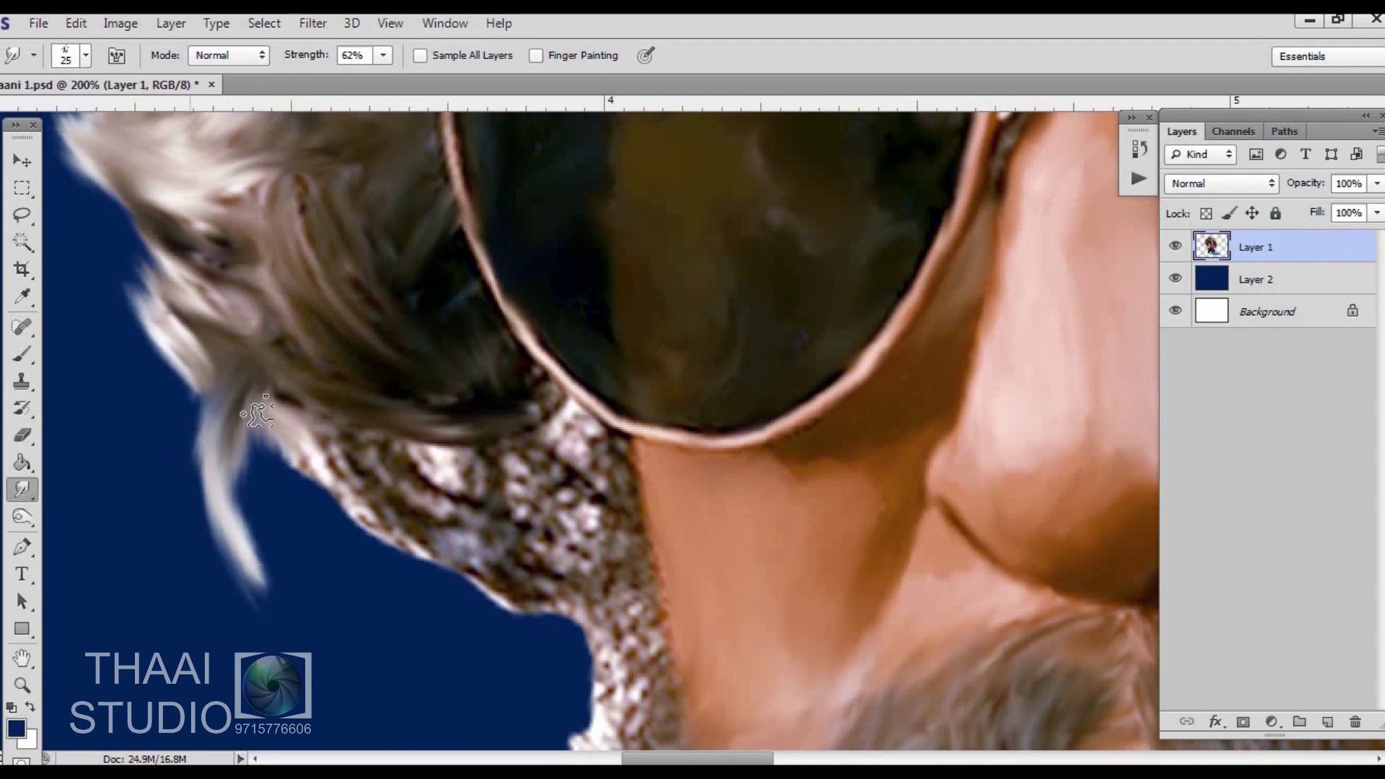
pyautogui.moveTo(531, 581)
pyautogui.mouseDown()
pyautogui.moveTo(526, 454)
pyautogui.moveTo(581, 653)
pyautogui.moveTo(403, 433)
pyautogui.mouseUp()
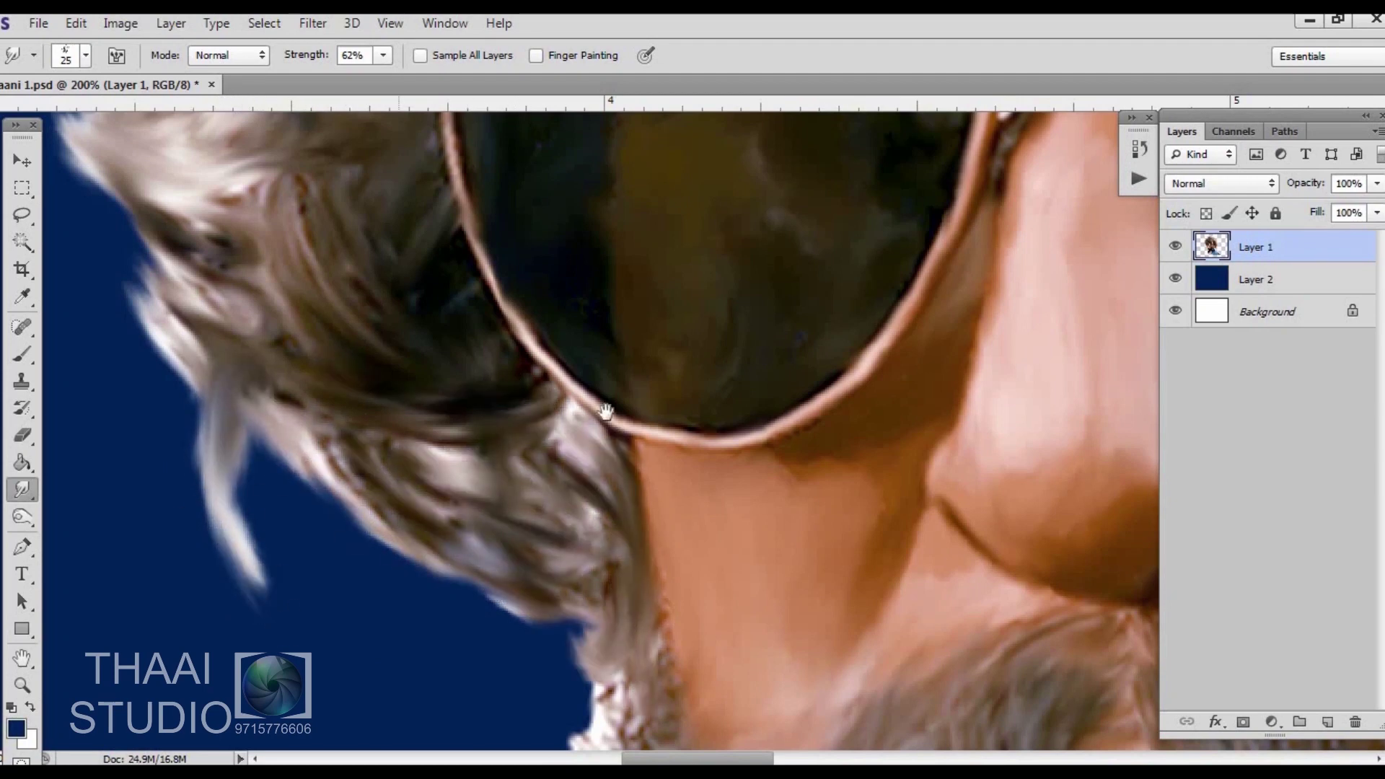
pyautogui.scroll(-5, 580, 653)
pyautogui.moveTo(548, 404); pyautogui.dragTo(608, 328)
pyautogui.scroll(-3, 548, 498)
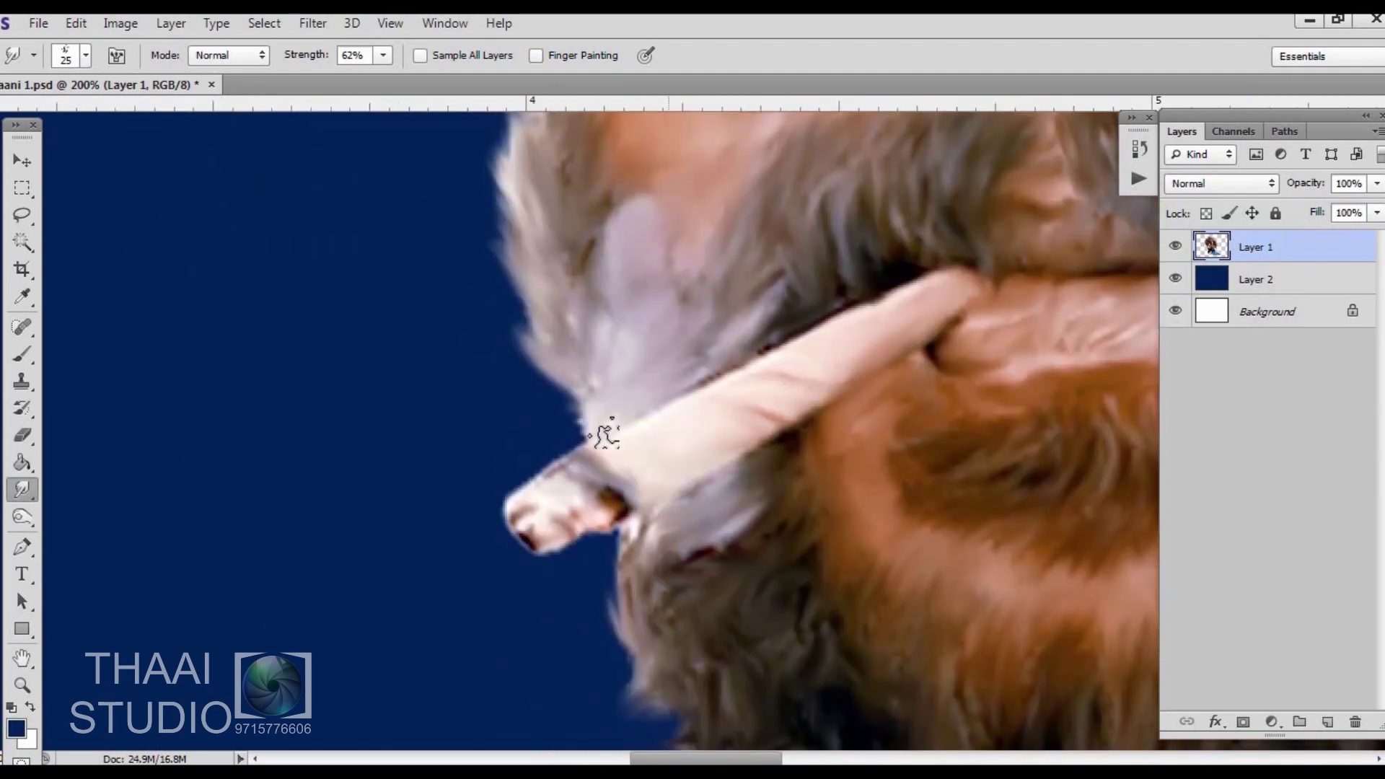
pyautogui.scroll(-3, 609, 432)
pyautogui.moveTo(581, 426); pyautogui.dragTo(489, 635)
# At 100% zoom with a larger brush, smudge the top and left hair edges into the blue
pyautogui.scroll(-3, 489, 635)
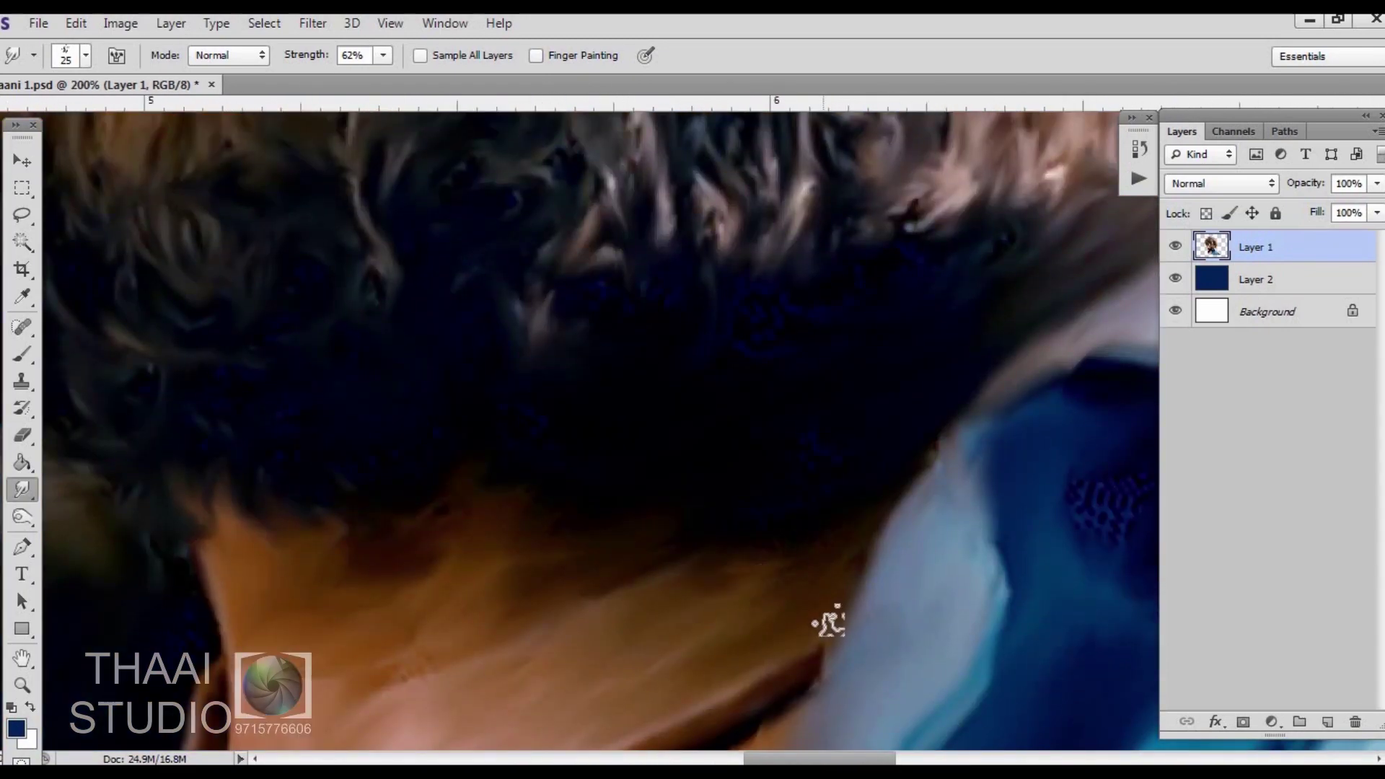
pyautogui.hscroll(3, 976, 455)
pyautogui.hscroll(3, 937, 512)
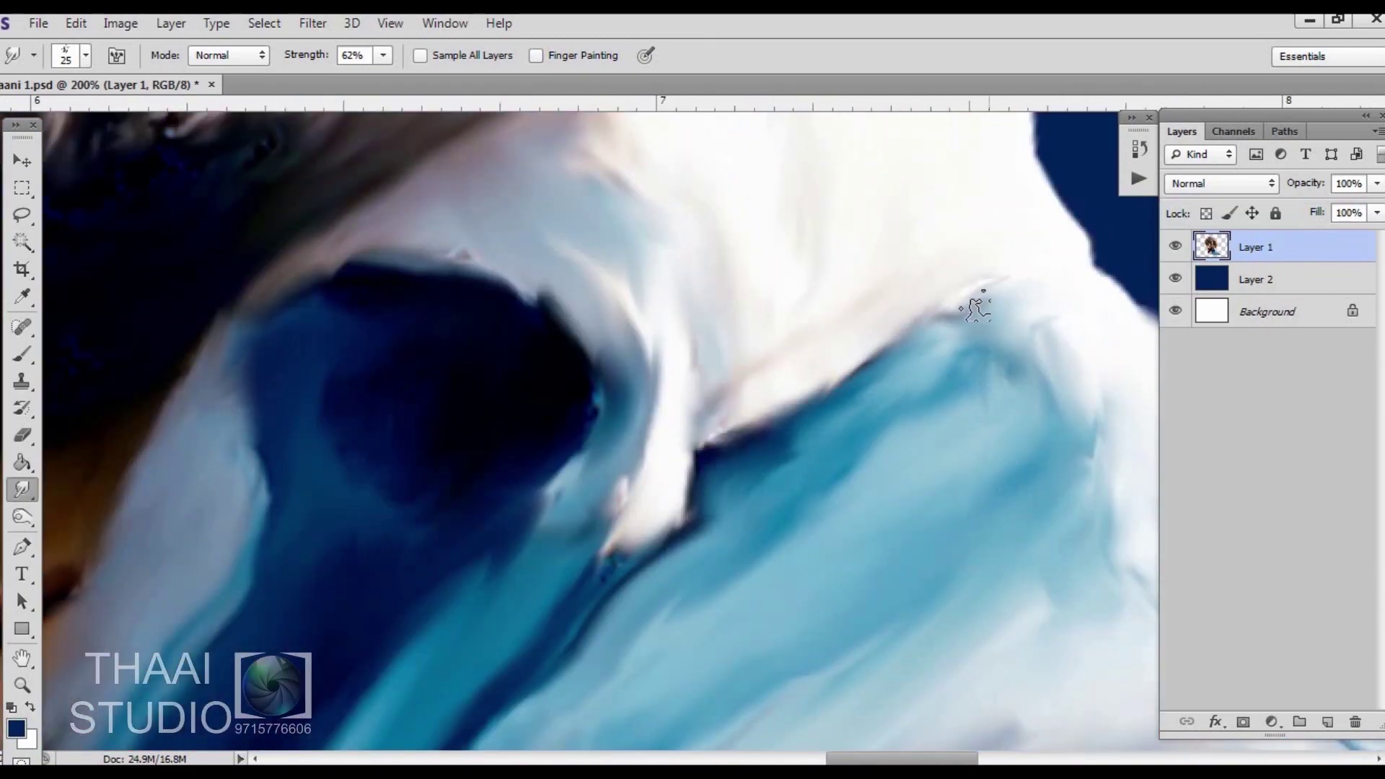
pyautogui.scroll(5, 975, 310)
pyautogui.scroll(3, 797, 550)
pyautogui.hotkey('ctrl', '-')
pyautogui.moveTo(1119, 370); pyautogui.dragTo(886, 552)
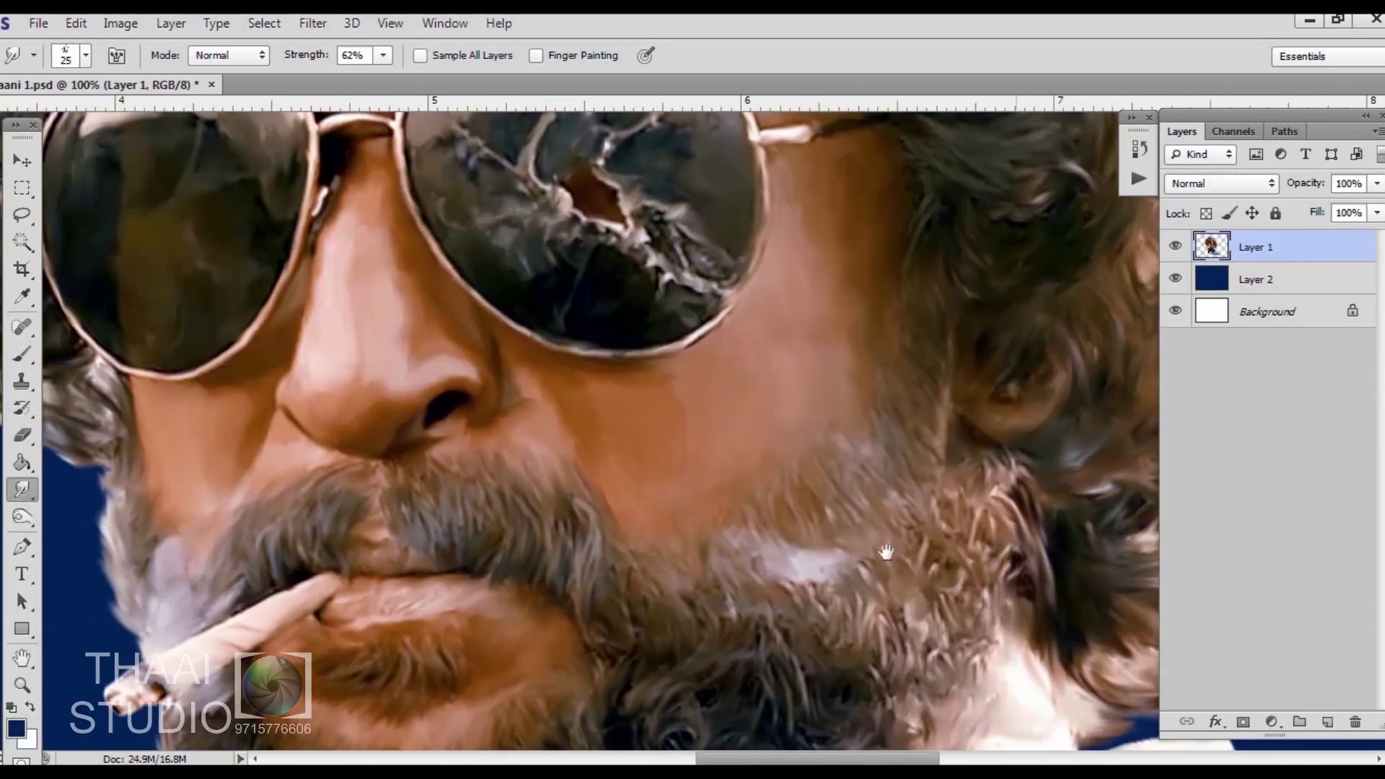
pyautogui.scroll(5, 887, 552)
pyautogui.hscroll(-2, 750, 234)
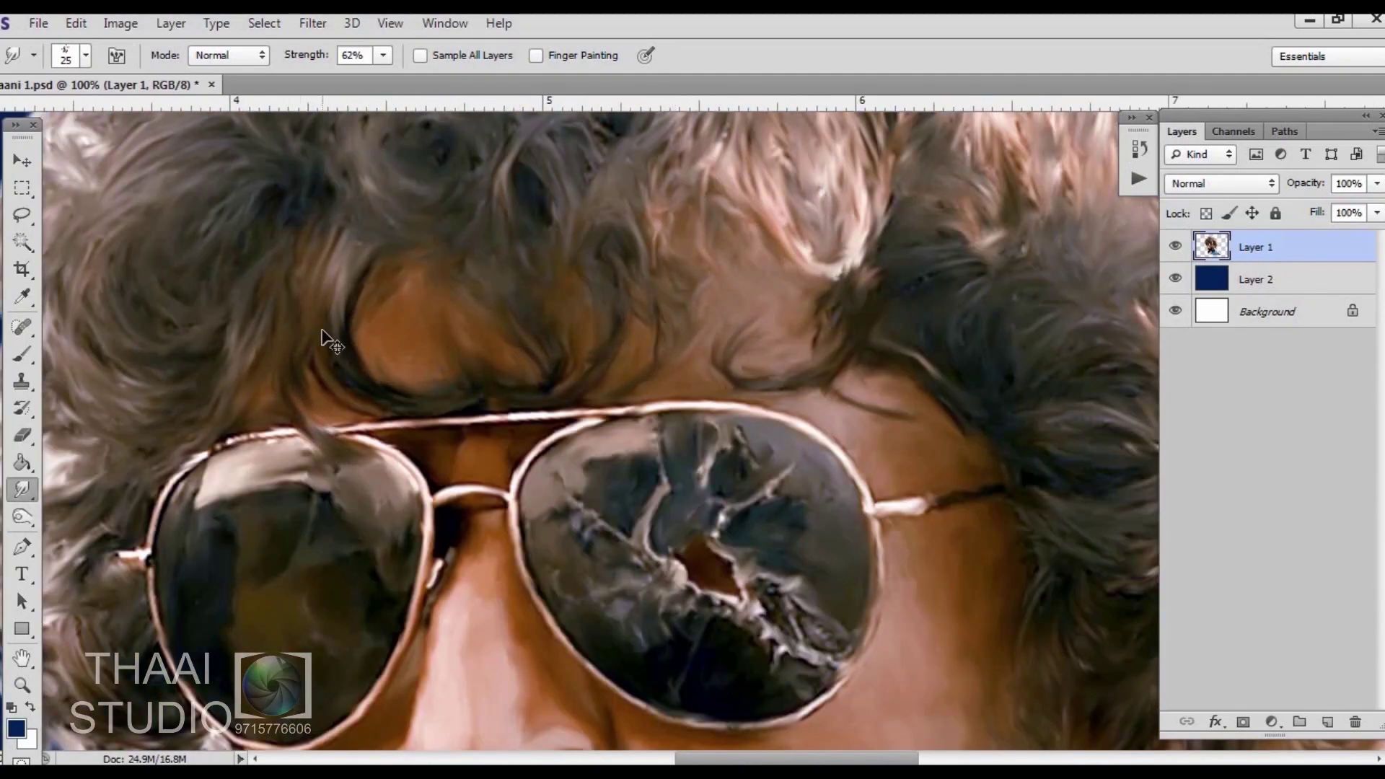
pyautogui.scroll(-4, 324, 334)
pyautogui.scroll(4, 462, 285)
pyautogui.press(']')
pyautogui.press(']')
pyautogui.moveTo(462, 285); pyautogui.dragTo(575, 405)
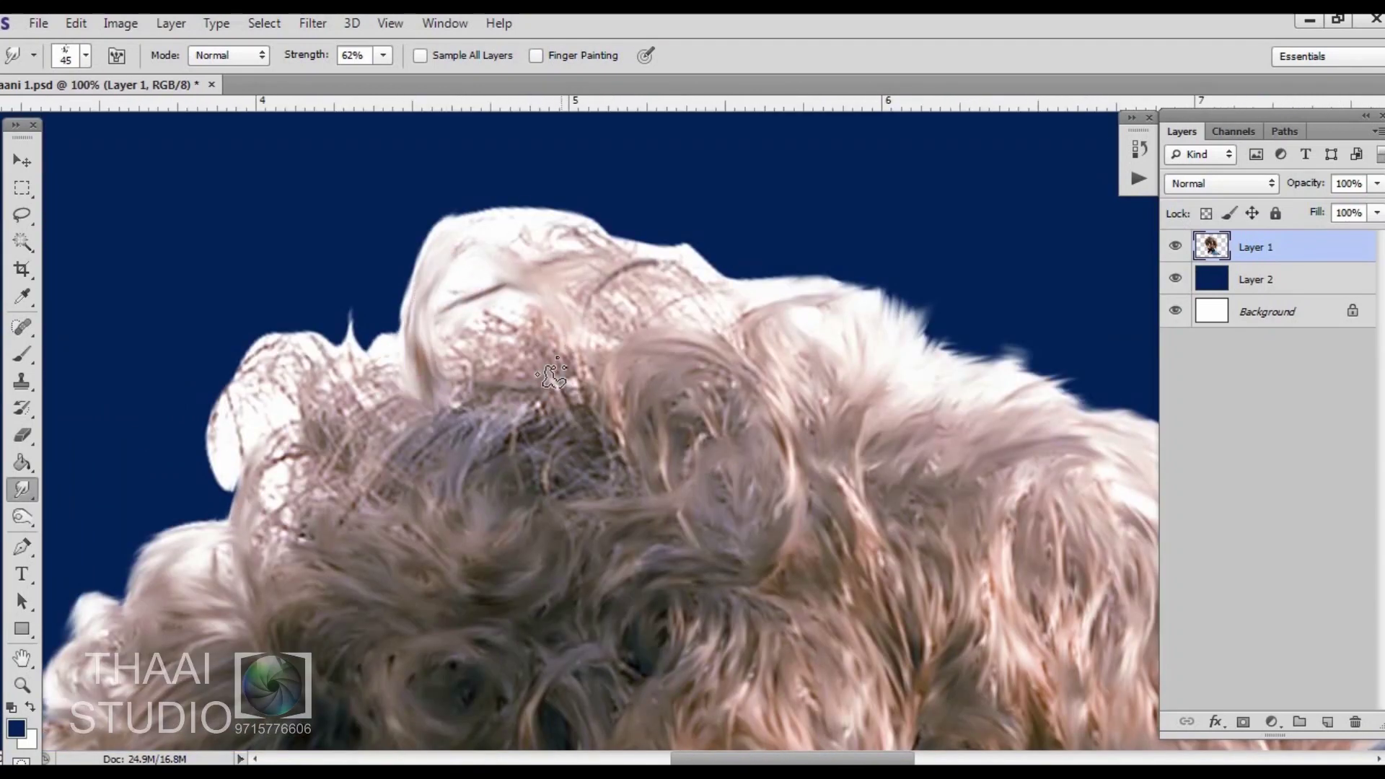
pyautogui.moveTo(373, 474)
pyautogui.mouseDown()
pyautogui.moveTo(245, 339)
pyautogui.moveTo(285, 365)
pyautogui.moveTo(652, 235)
pyautogui.moveTo(791, 391)
pyautogui.mouseUp()
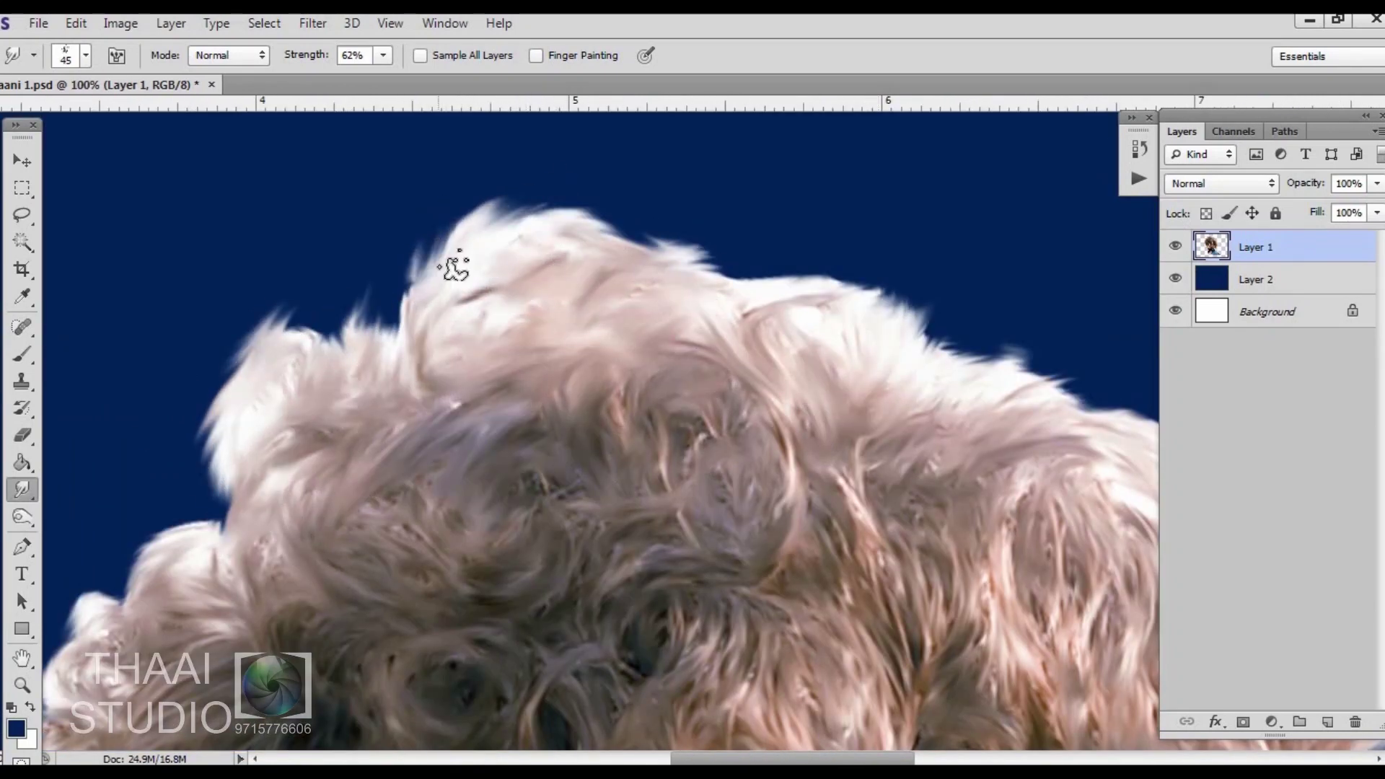
pyautogui.moveTo(360, 297)
pyautogui.mouseDown()
pyautogui.moveTo(176, 504)
pyautogui.moveTo(198, 380)
pyautogui.moveTo(235, 424)
pyautogui.moveTo(194, 543)
pyautogui.mouseUp()
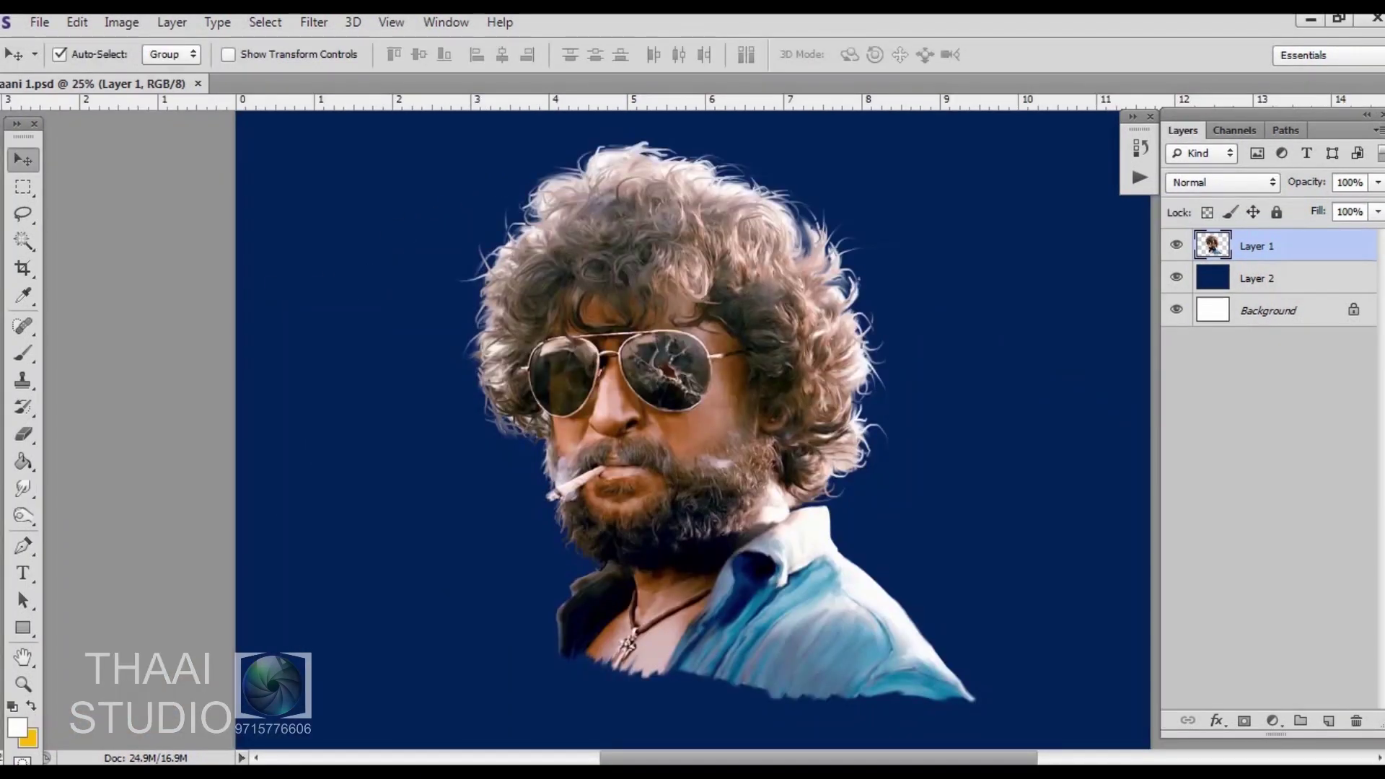
# Choose a pink foreground colour and add a new layer in Color blend mode
pyautogui.click(17, 726)
pyautogui.click(1165, 259)
pyautogui.click(1328, 720)
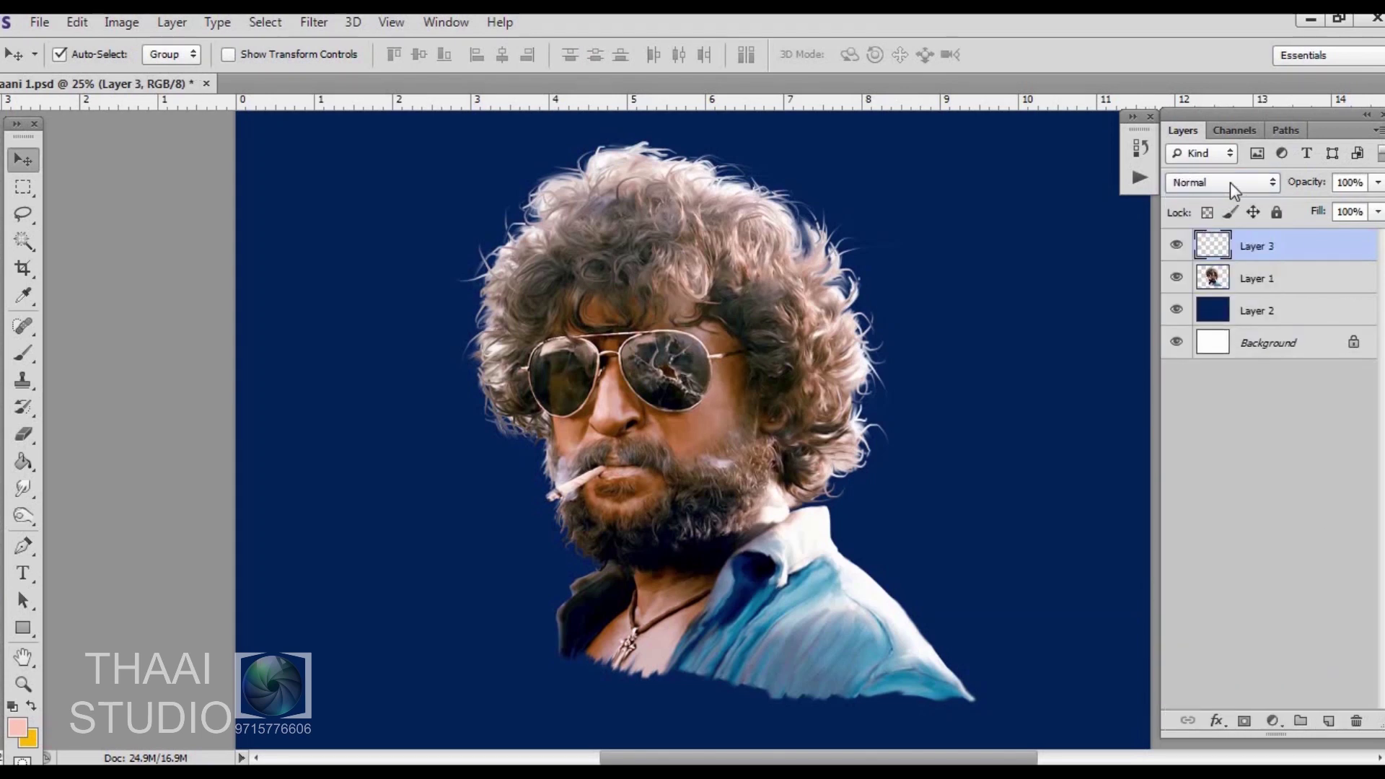
pyautogui.click(1234, 182)
pyautogui.click(1219, 711)
# Zoom in close on the face with a smaller eraser for detail work
pyautogui.press('b')
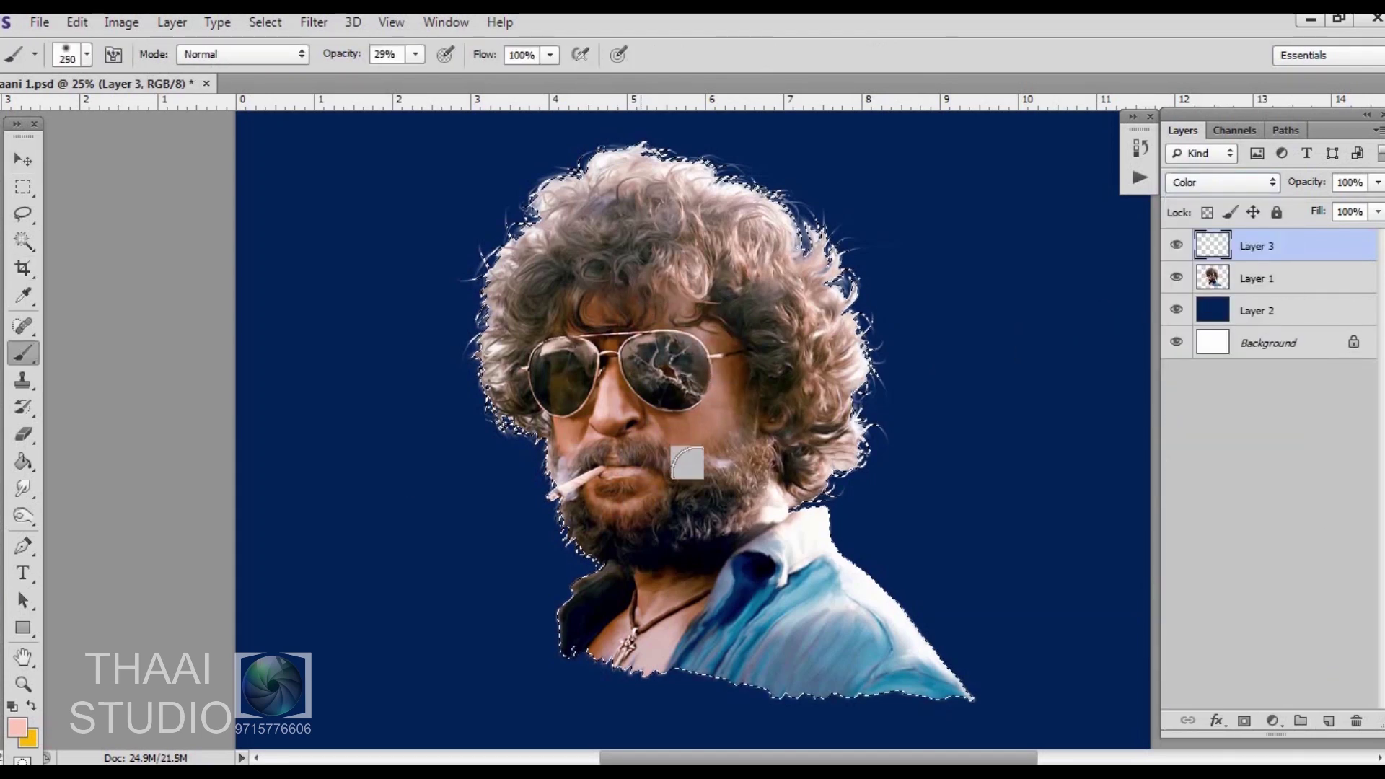
pyautogui.hotkey('ctrl', '+')
pyautogui.press('e')
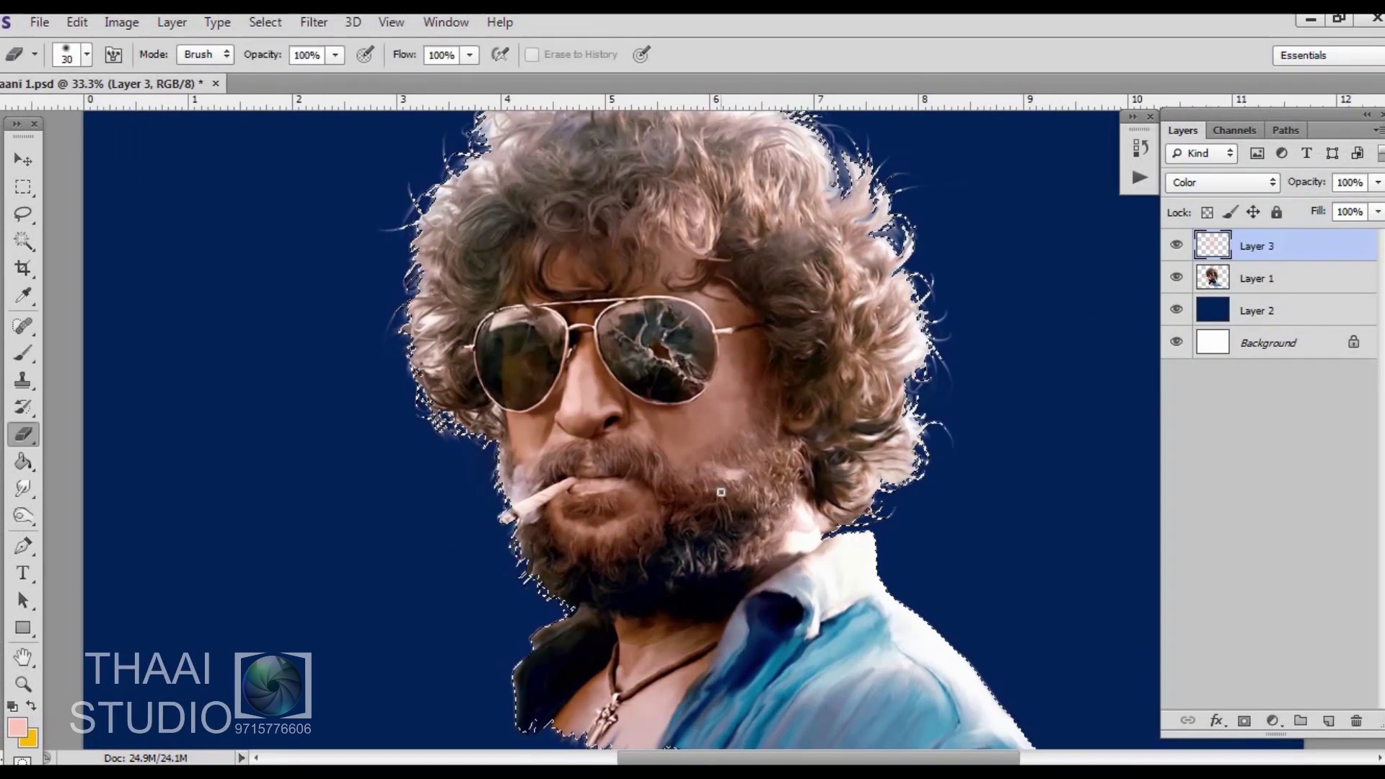
pyautogui.hotkey('ctrl', '+')
pyautogui.hotkey('ctrl', '+')
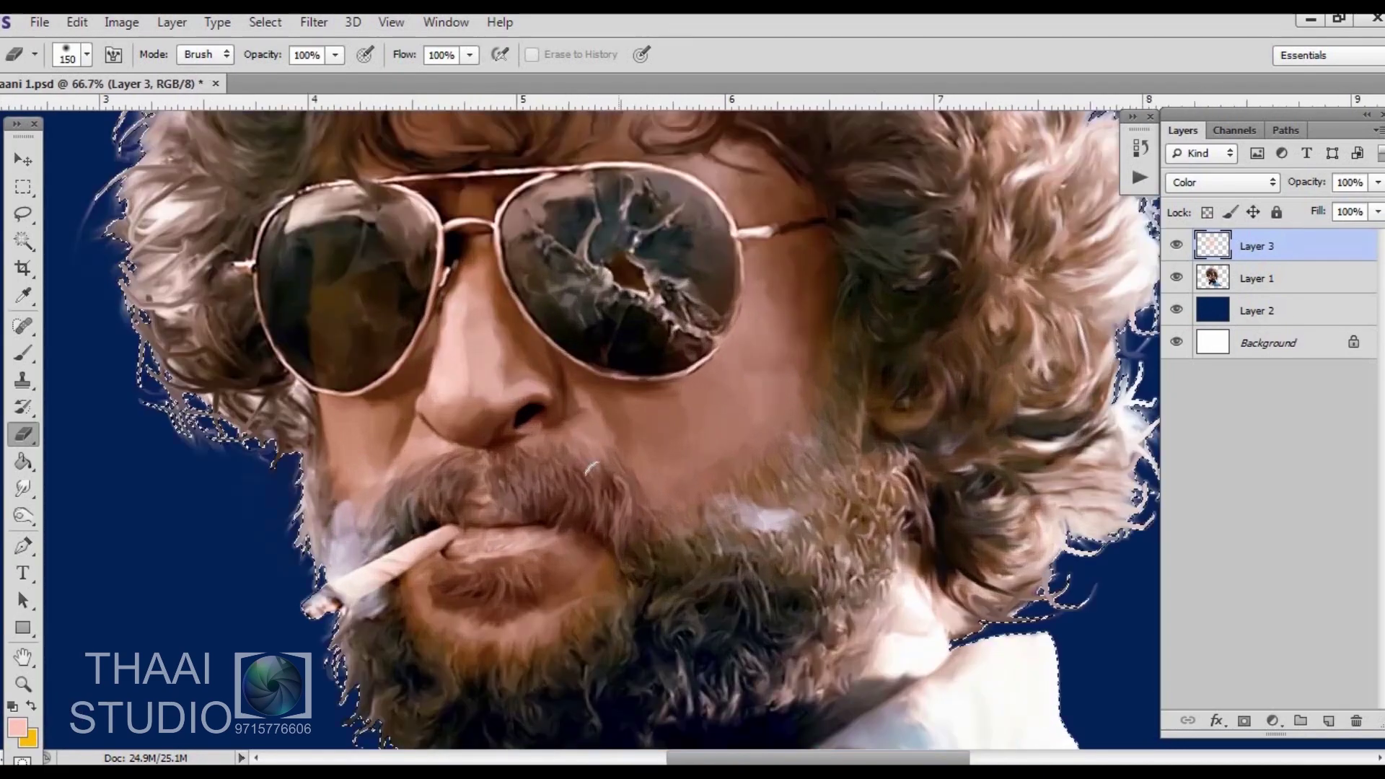
pyautogui.press('[')
pyautogui.press('[')
pyautogui.press('[')
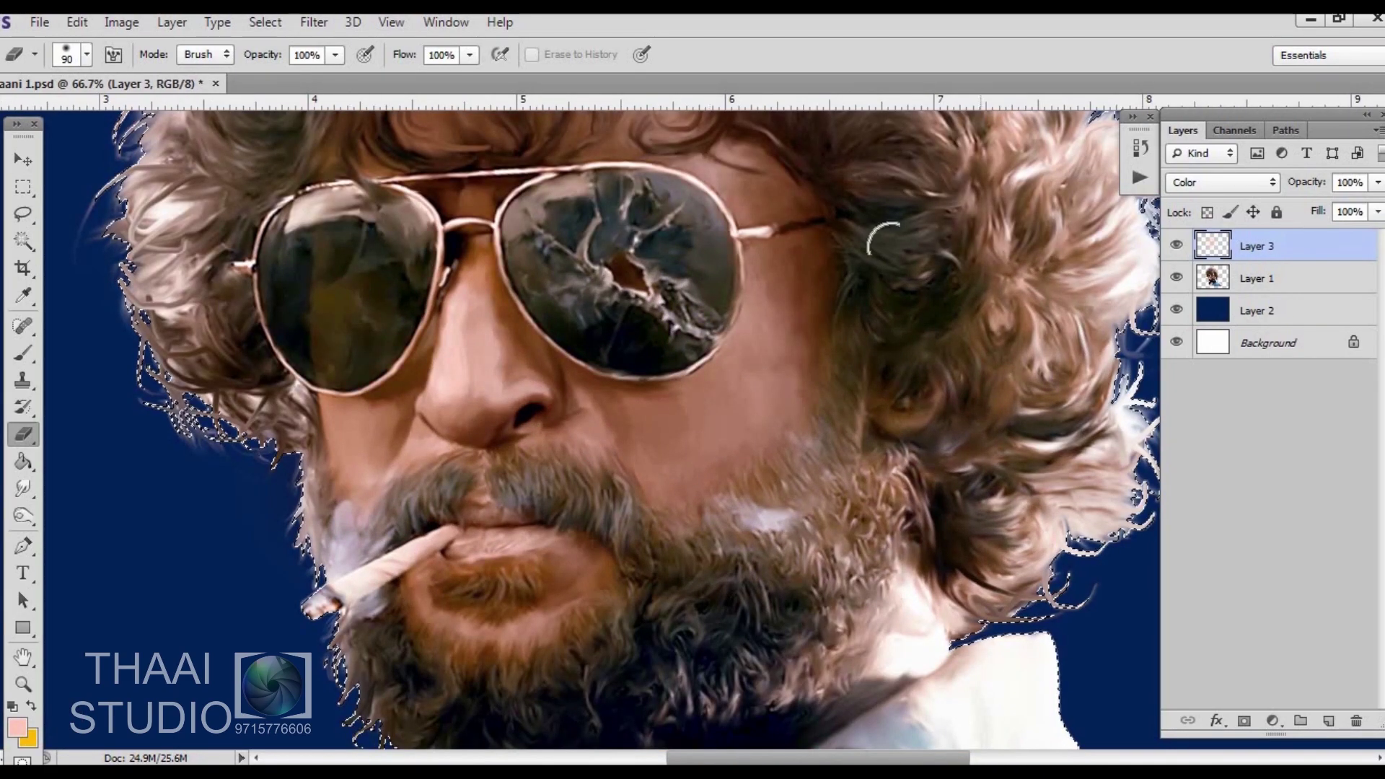
pyautogui.moveTo(194, 418); pyautogui.dragTo(232, 375)
# On a new layer, paint the right cheek salmon red, softening it with the eraser
pyautogui.click(1327, 720)
pyautogui.click(17, 727)
pyautogui.click(831, 274)
pyautogui.click(1168, 260)
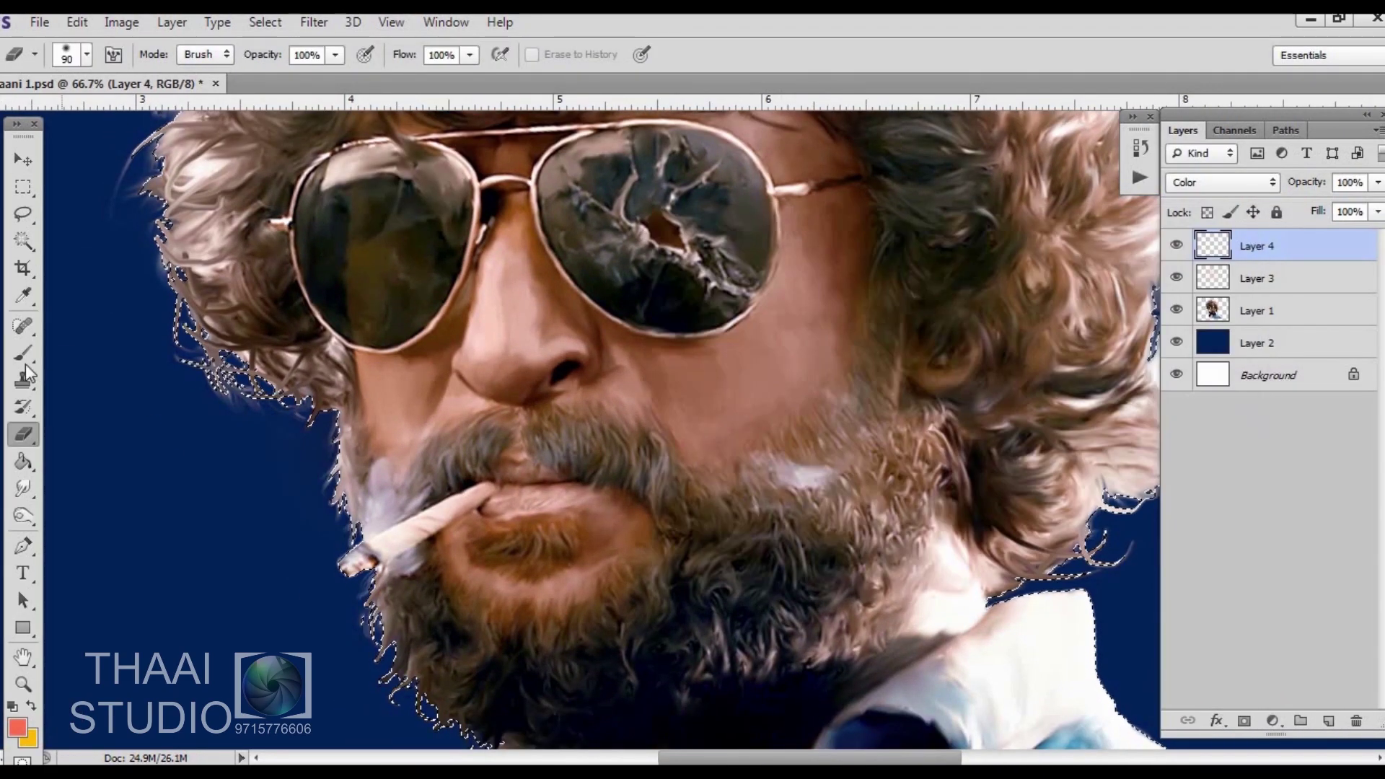
pyautogui.press('b')
pyautogui.press('e')
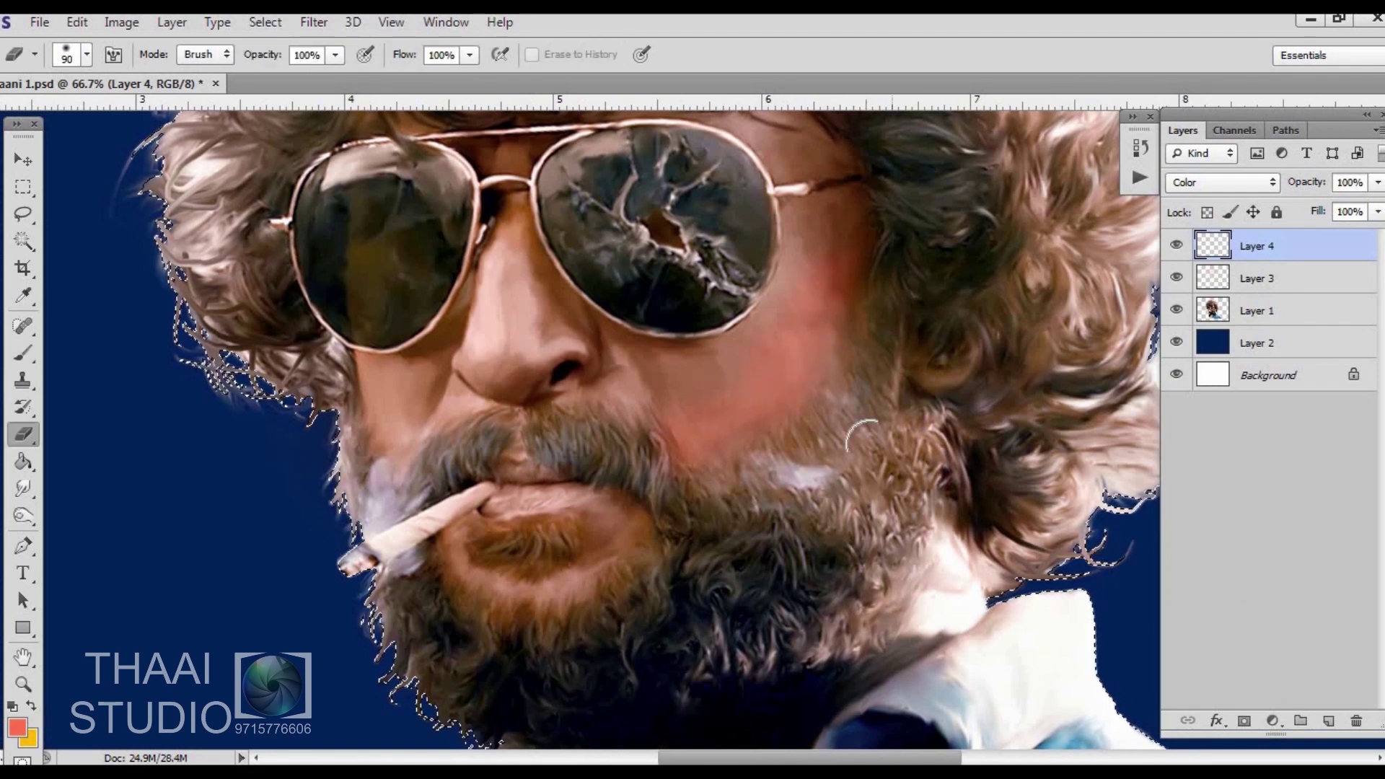
pyautogui.press('b')
pyautogui.moveTo(694, 323)
pyautogui.mouseDown()
pyautogui.moveTo(694, 402)
pyautogui.moveTo(699, 322)
pyautogui.mouseUp()
pyautogui.press('e')
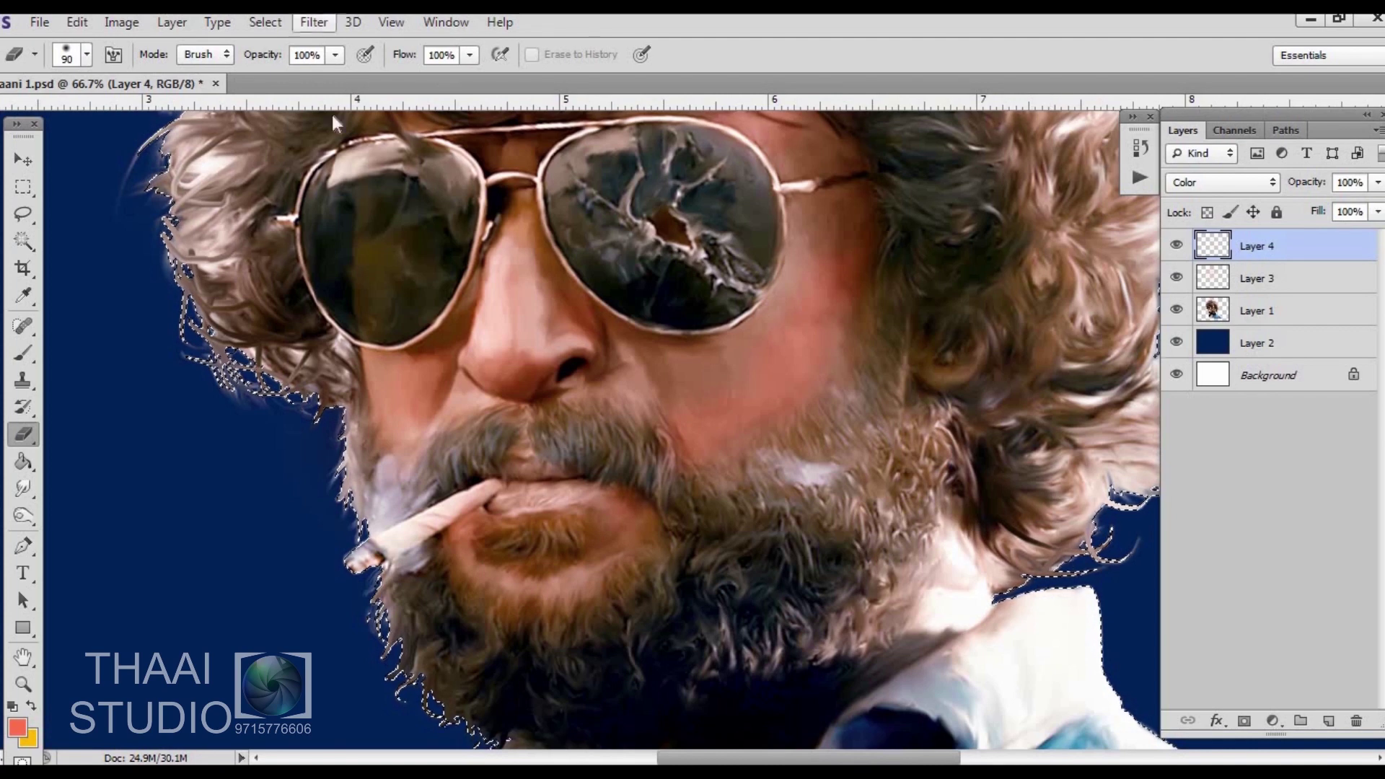
pyautogui.moveTo(334, 123); pyautogui.dragTo(321, 194)
# Add another new layer and pick a light pink painting colour
pyautogui.click(1328, 720)
pyautogui.click(17, 727)
pyautogui.click(732, 284)
# Paint light pink onto the skin, then bring the beard and neck into view
pyautogui.click(1212, 261)
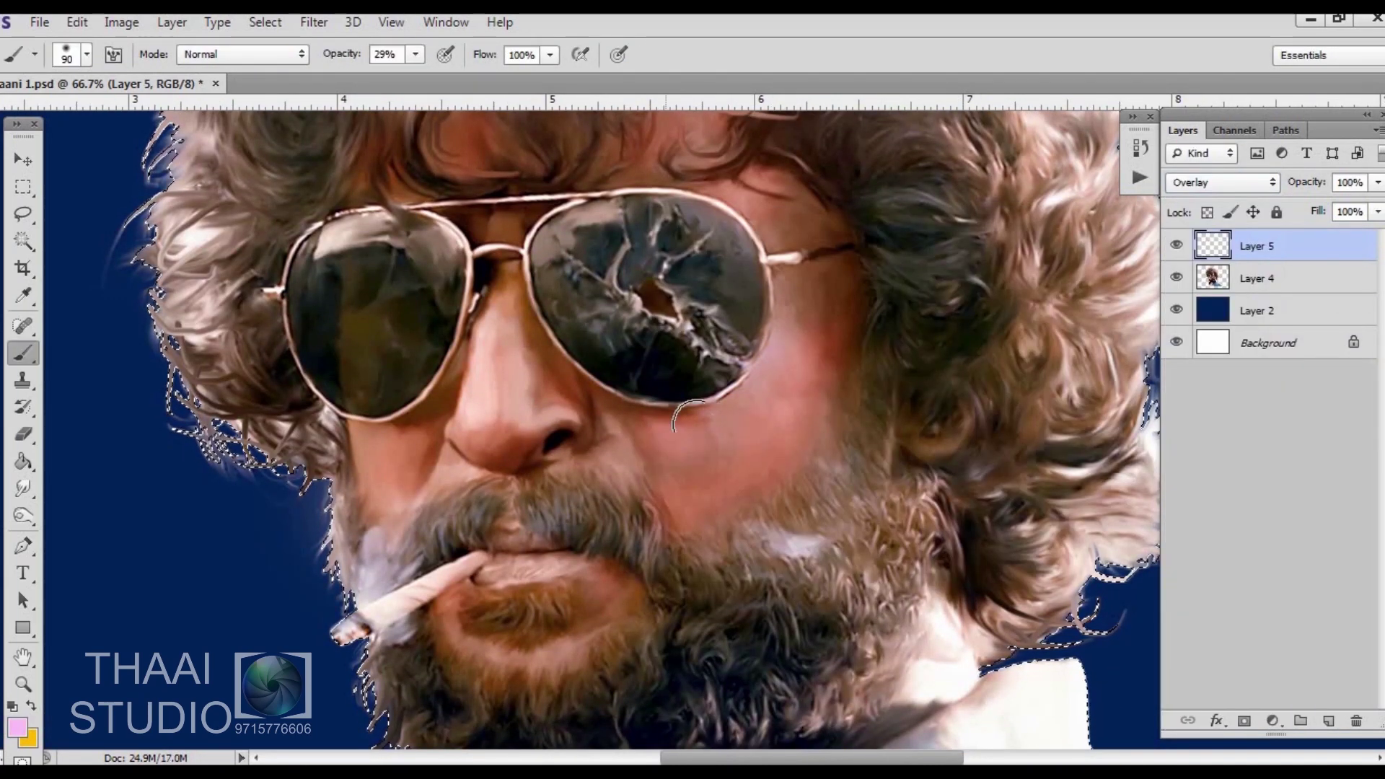
pyautogui.moveTo(685, 416); pyautogui.dragTo(721, 461)
pyautogui.scroll(3, 673, 485)
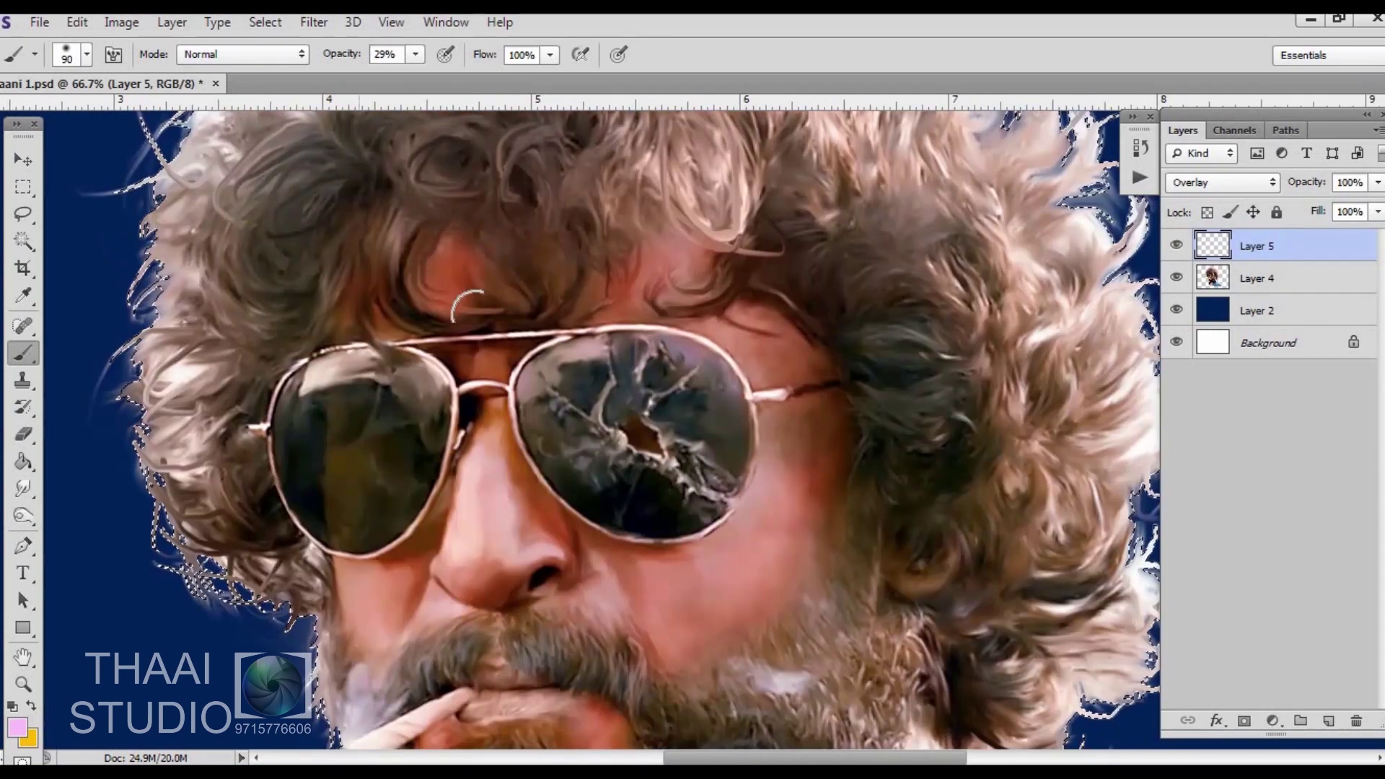
pyautogui.moveTo(819, 452); pyautogui.dragTo(818, 309)
pyautogui.moveTo(898, 669); pyautogui.dragTo(903, 373)
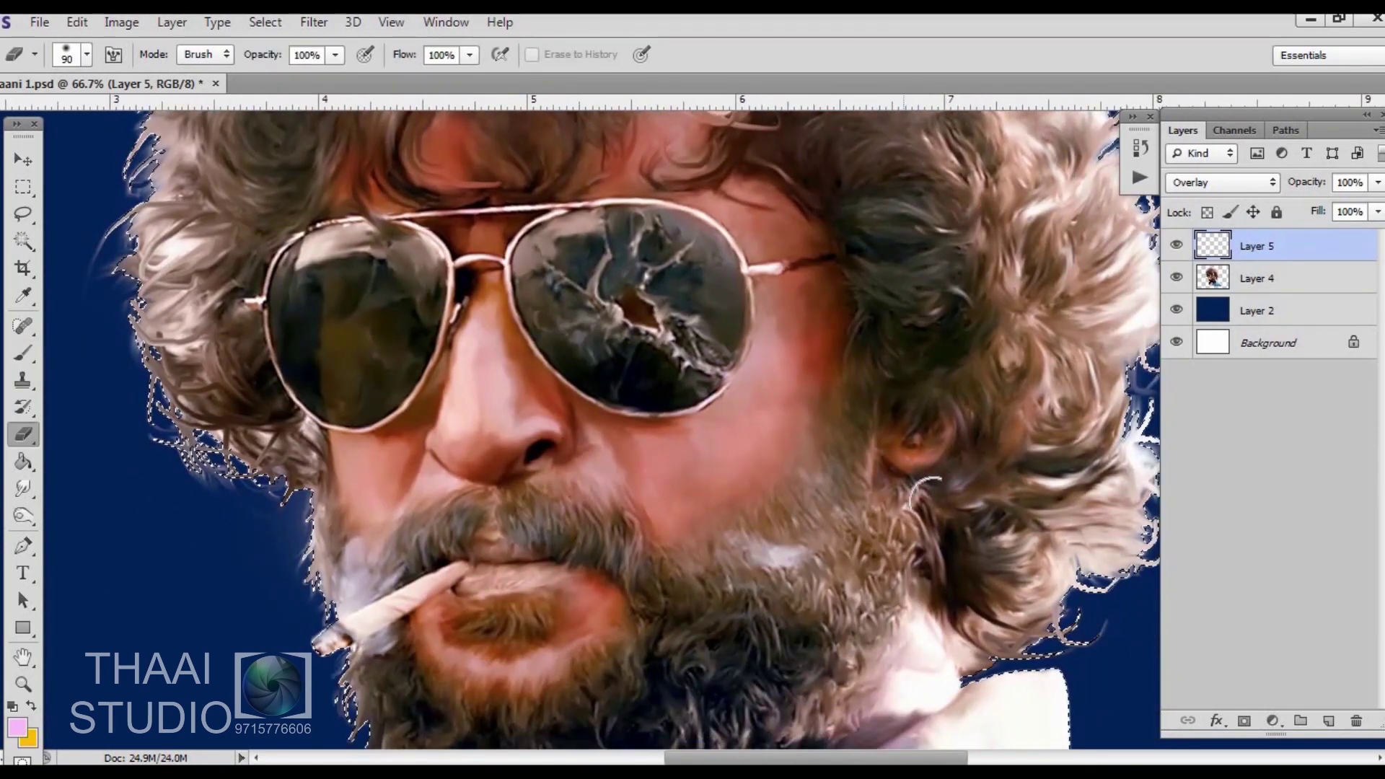
pyautogui.press('b')
# On a new layer, paint red on the nose tip, cheeks and lips, softening with a 22% eraser
pyautogui.hotkey('ctrl', 'shift', 'alt', 'n')
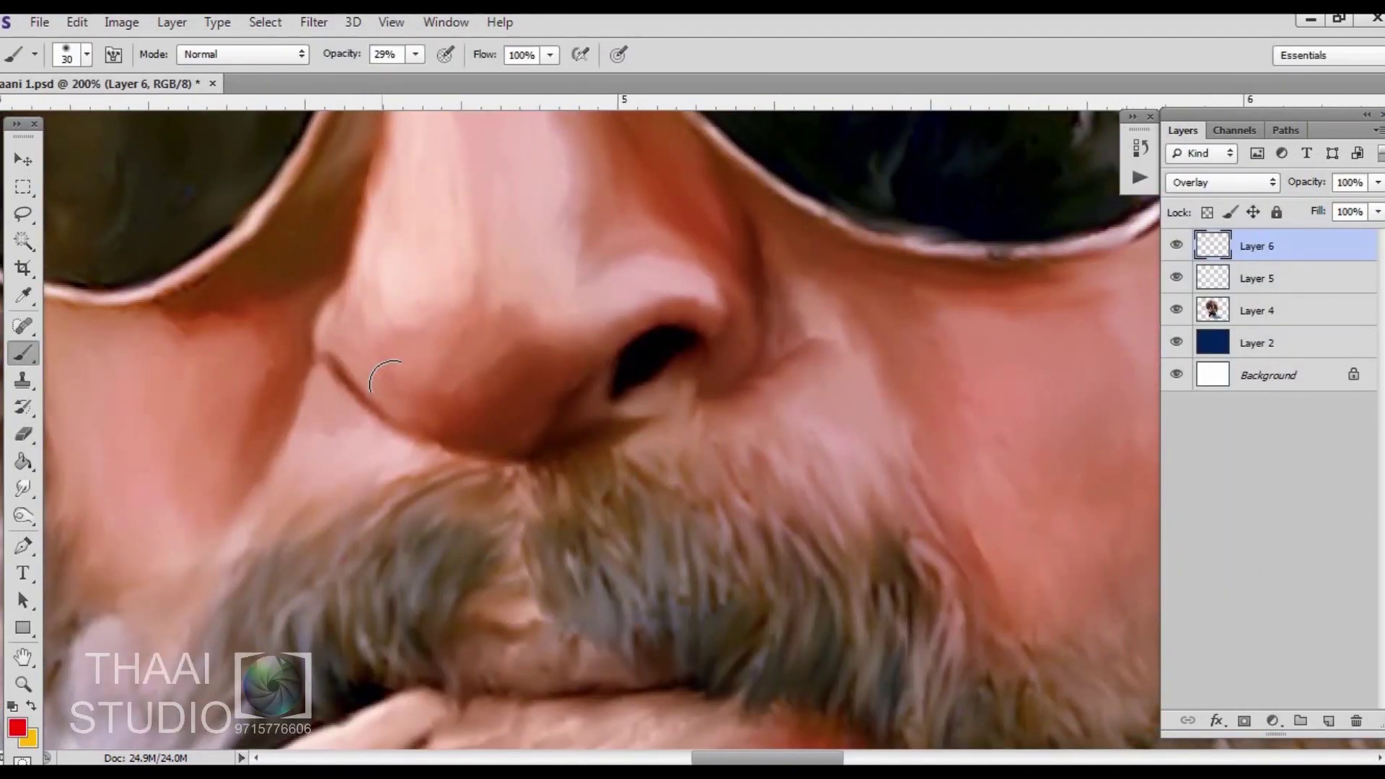
pyautogui.moveTo(490, 432); pyautogui.dragTo(393, 330)
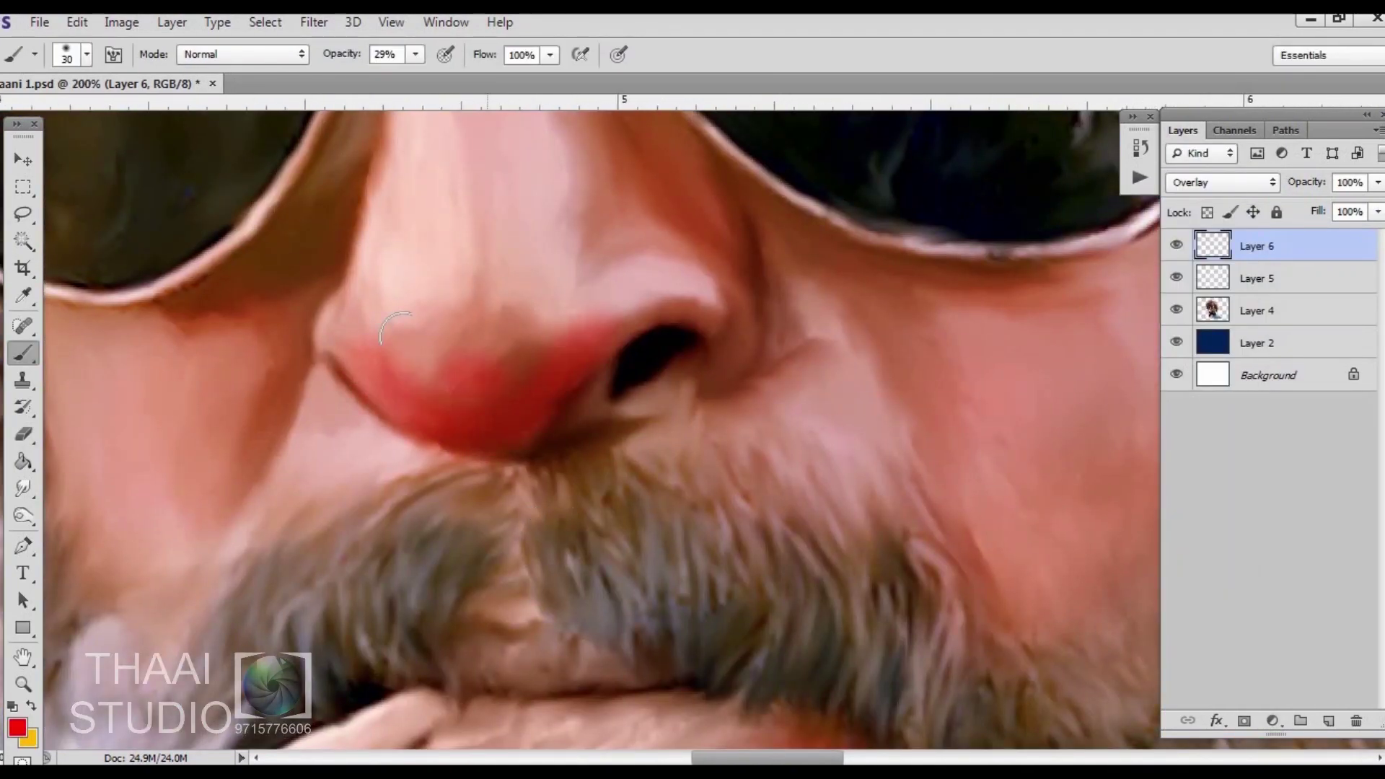
pyautogui.hotkey('ctrl', '-')
pyautogui.moveTo(937, 216); pyautogui.dragTo(982, 300)
pyautogui.hotkey('ctrl', '-')
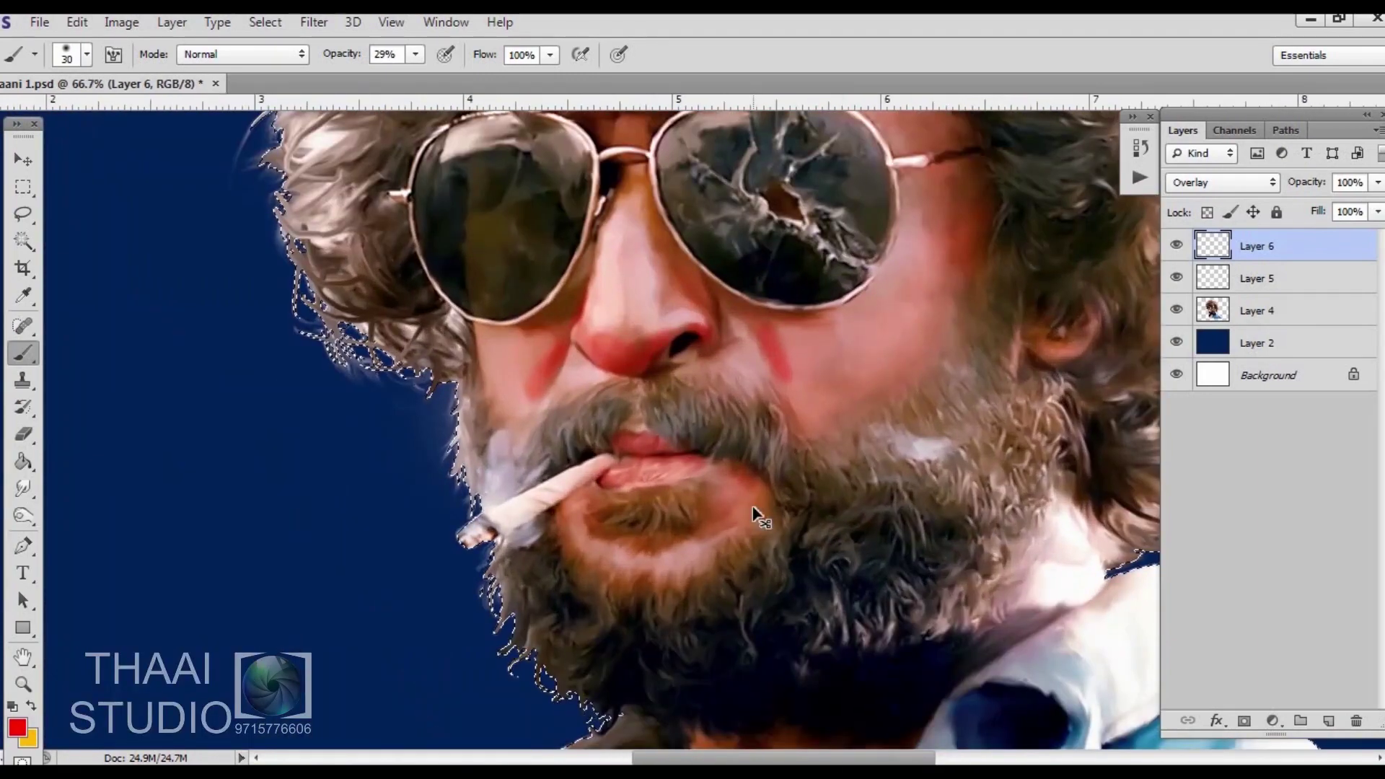
pyautogui.hotkey('ctrl', '+')
pyautogui.press('e')
# Zoom in and out to review the red blush on the face and whole figure
pyautogui.hotkey('ctrl', '-')
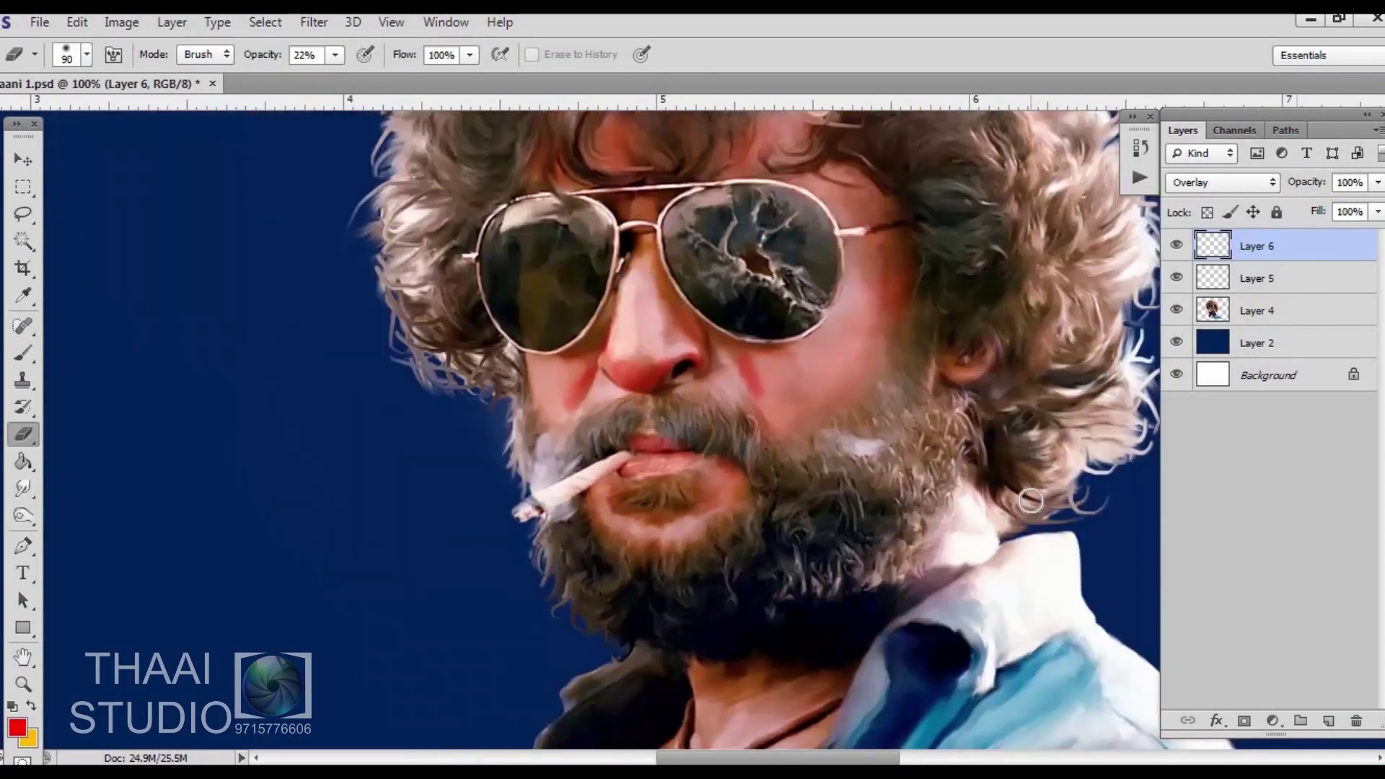
pyautogui.hotkey('ctrl', '+')
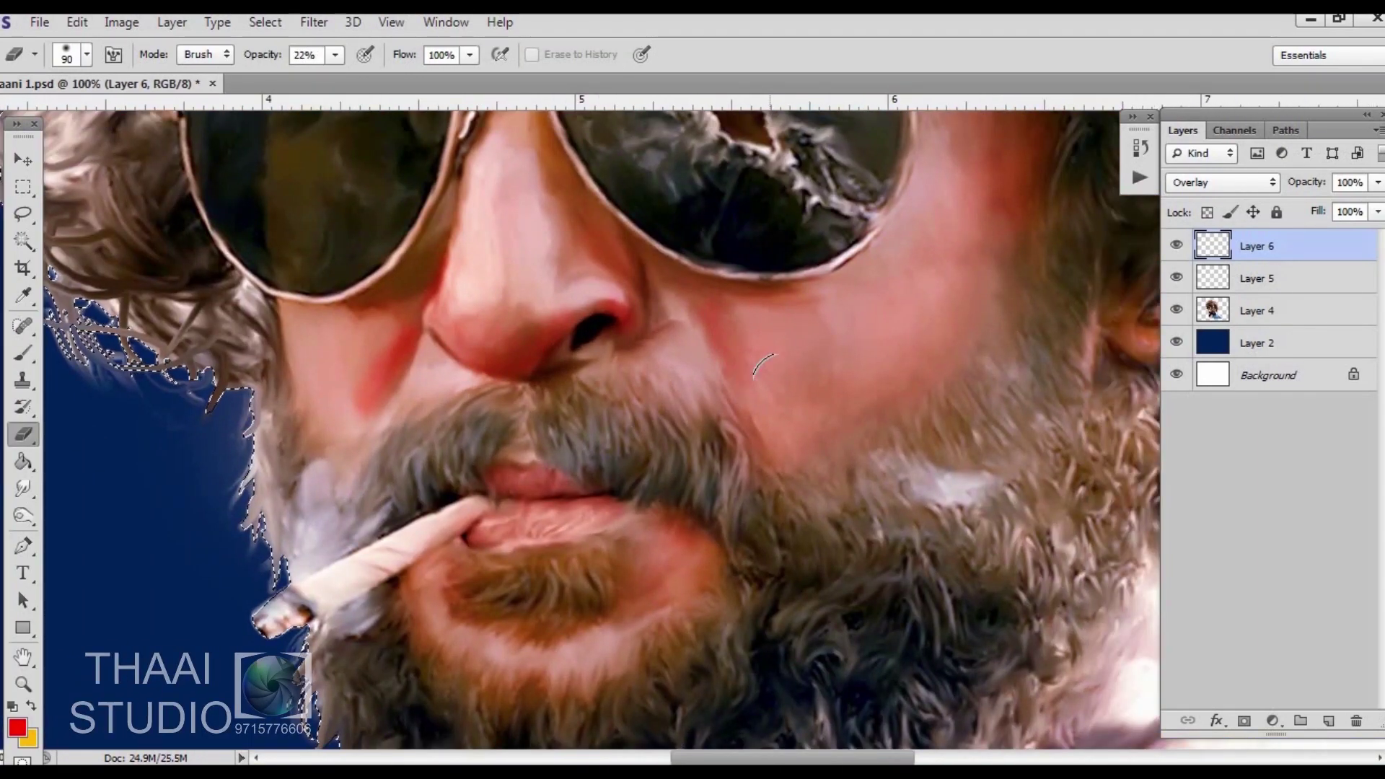
pyautogui.hotkey('ctrl', '-')
pyautogui.hotkey('ctrl', '+')
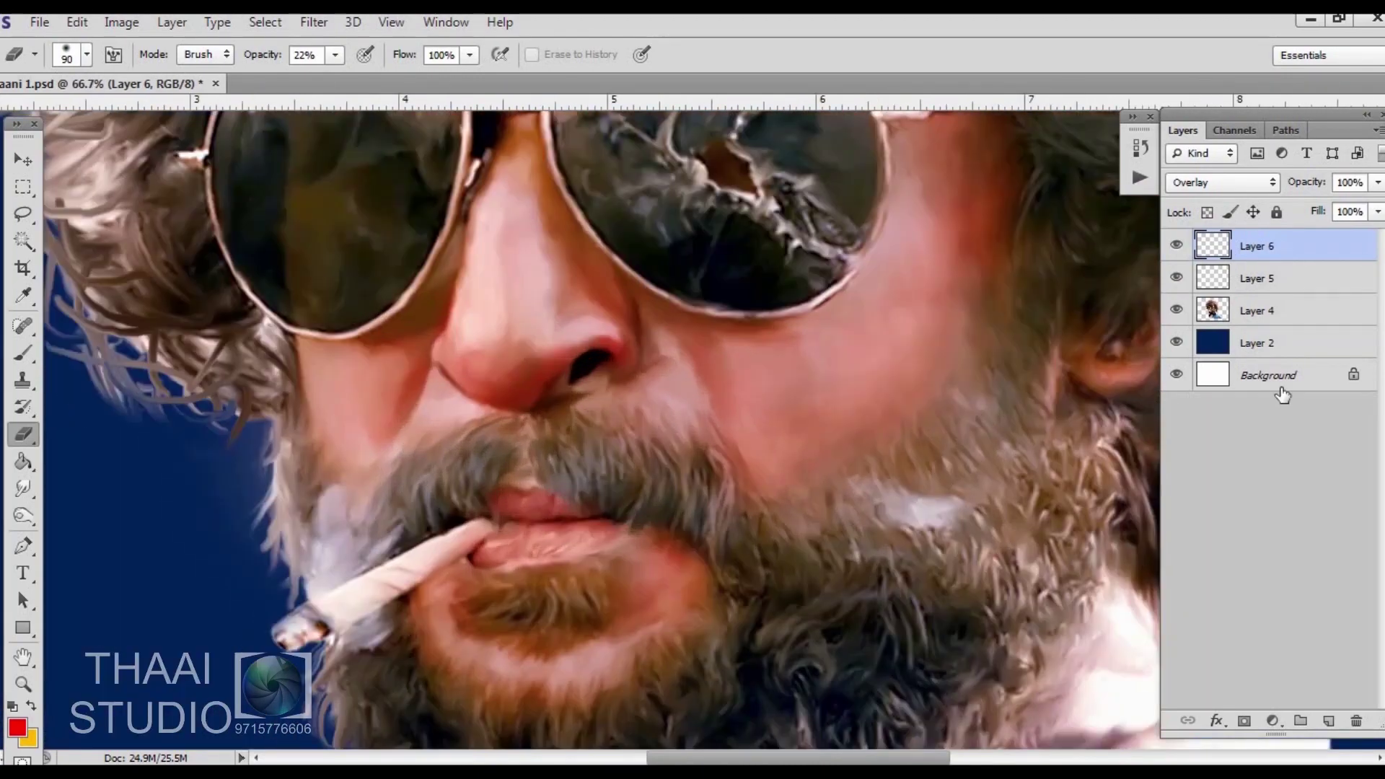
pyautogui.hotkey('ctrl', '-')
pyautogui.hotkey('ctrl', '-')
pyautogui.hotkey('ctrl', '-')
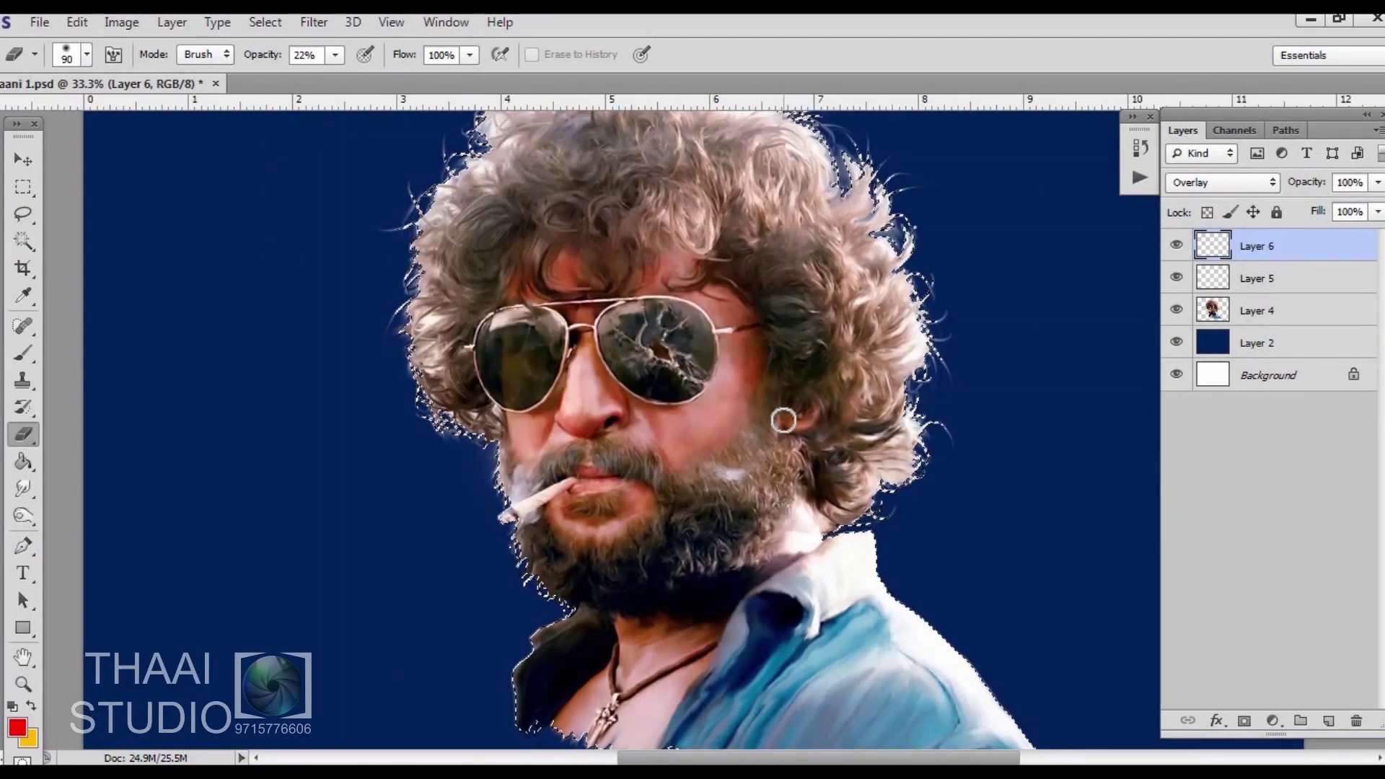
pyautogui.hotkey('ctrl', '+')
pyautogui.hotkey('ctrl', '+')
pyautogui.hotkey('ctrl', '+')
pyautogui.hotkey('ctrl', '-')
# Merge the colour layers and paint a red ember on the cigarette tip on new Layer 7
pyautogui.hotkey('ctrl', 'e')
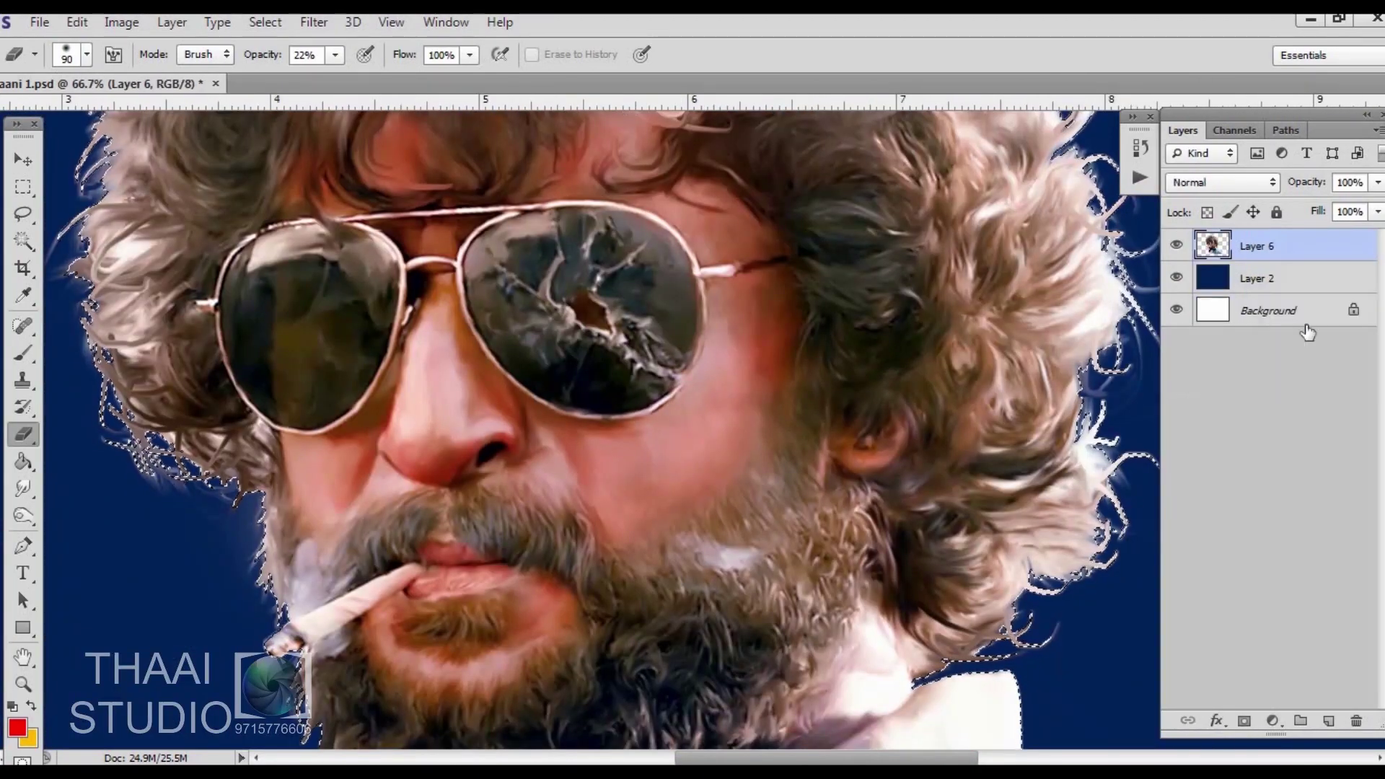
pyautogui.hotkey('ctrl', 'shift', 'alt', 'n')
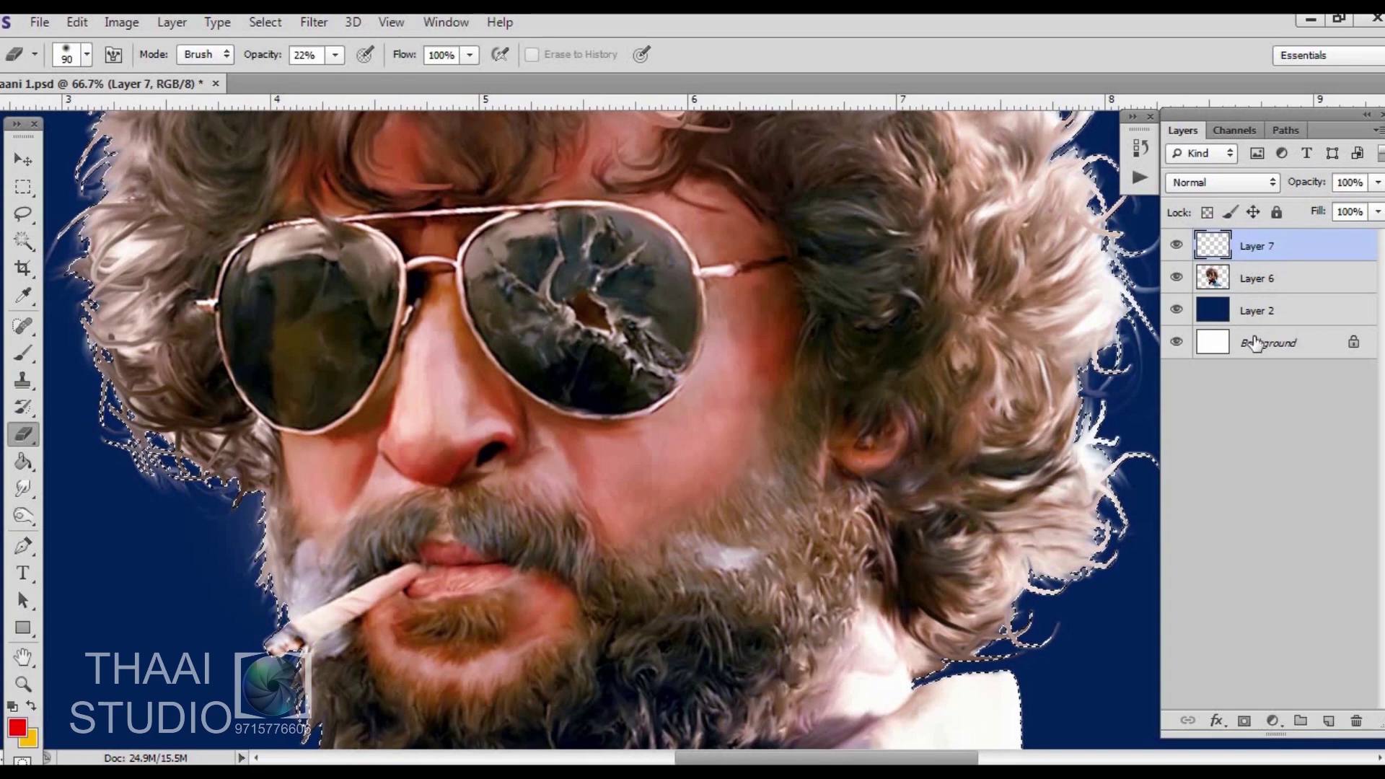
pyautogui.hotkey('ctrl', 'shift', 'alt', 'n')
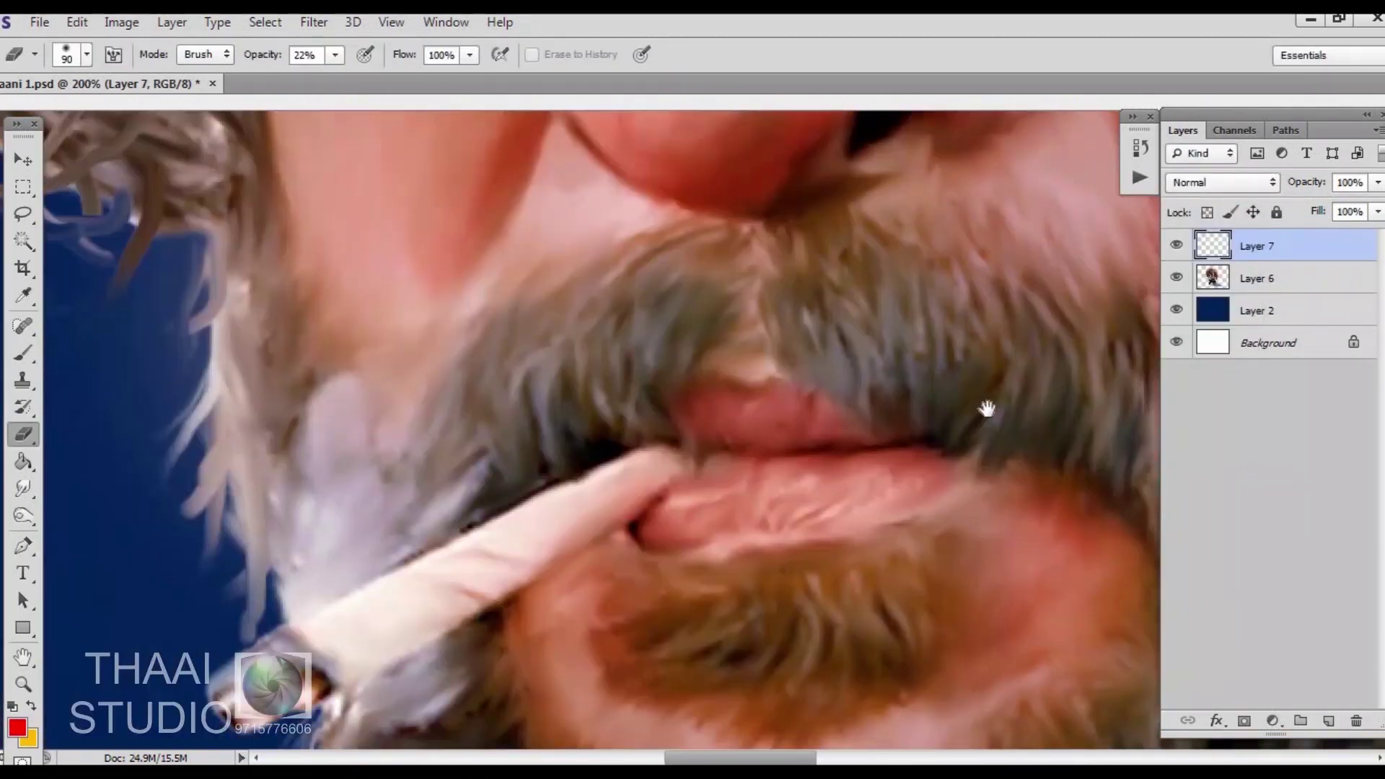
pyautogui.press('Return')
pyautogui.press('b')
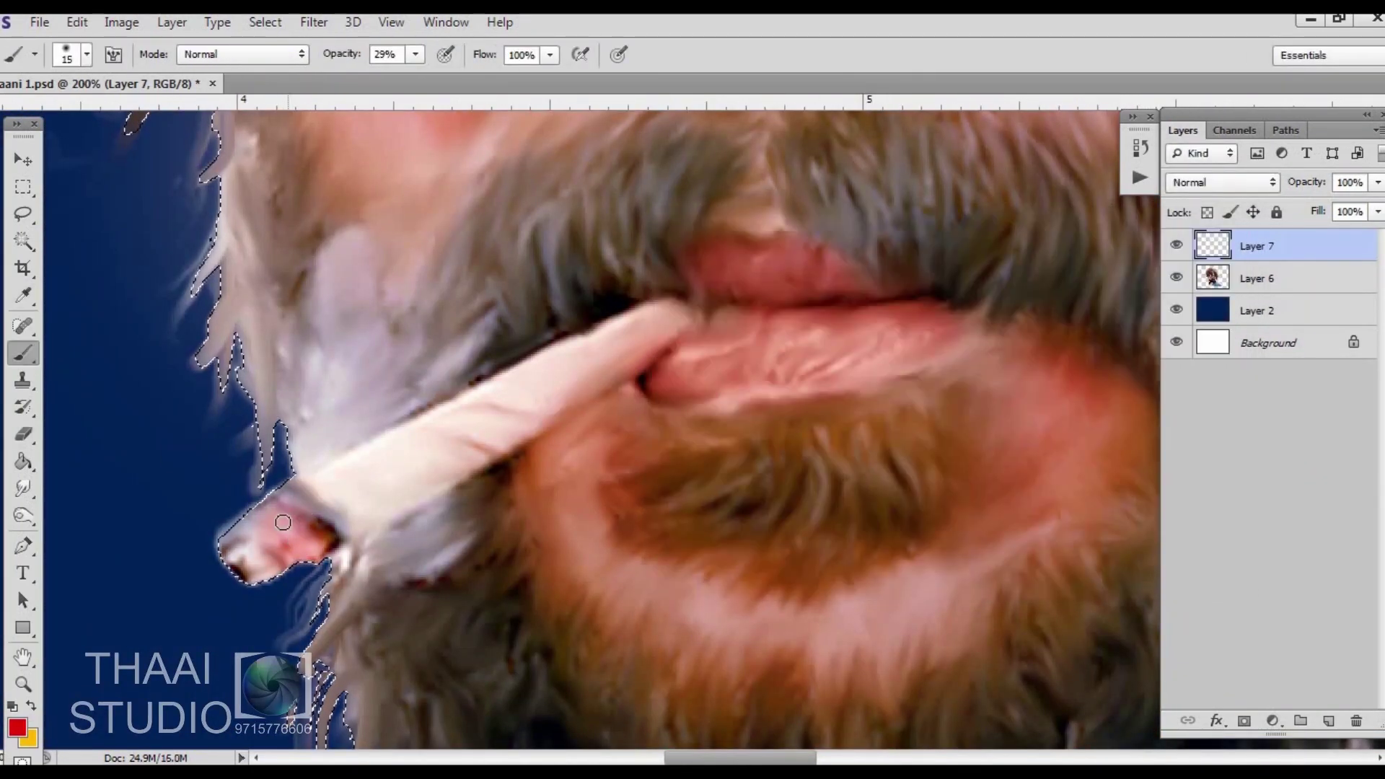
pyautogui.moveTo(292, 523); pyautogui.dragTo(270, 539)
# Set the glow layer to Overlay and repaint the cigarette tip in orange-red
pyautogui.click(1223, 181)
pyautogui.click(1211, 523)
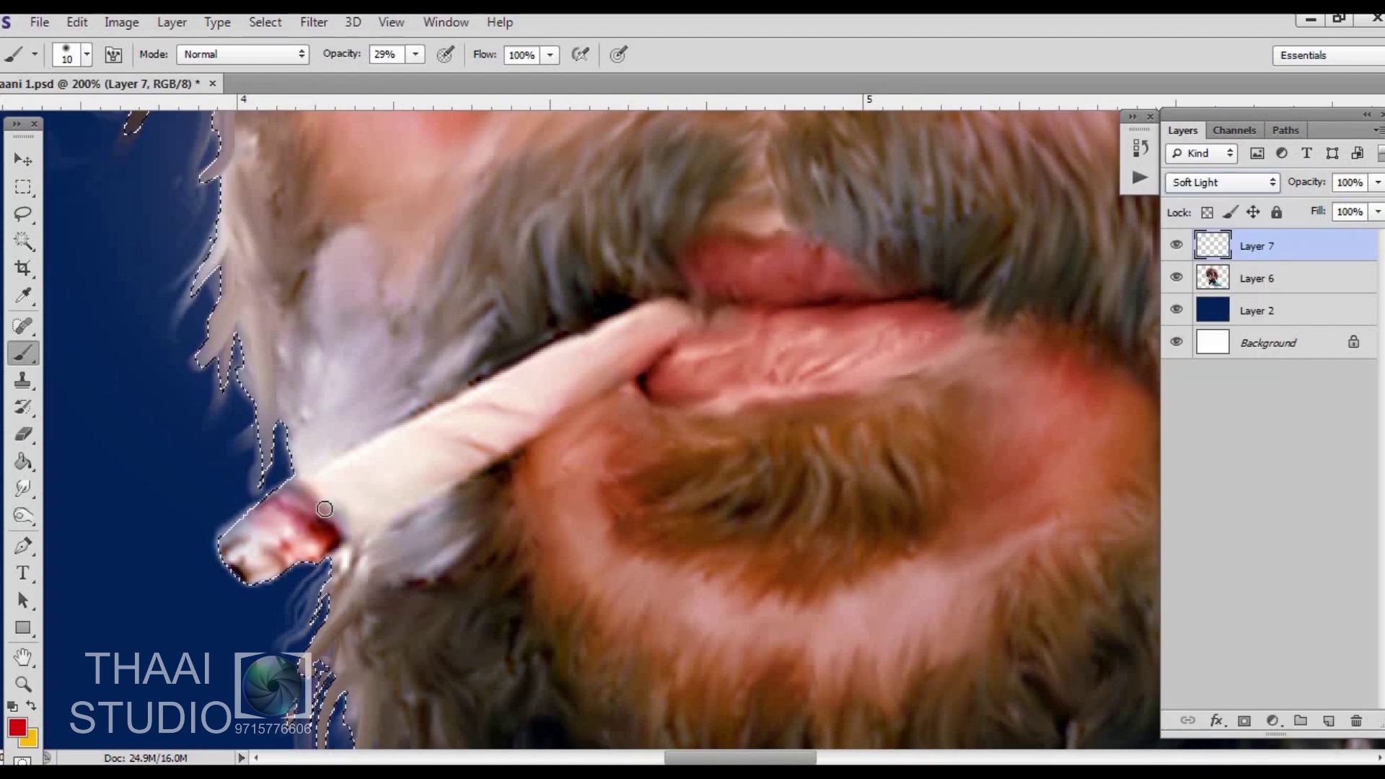
pyautogui.click(16, 727)
pyautogui.press('Return')
pyautogui.click(1222, 182)
pyautogui.click(1190, 451)
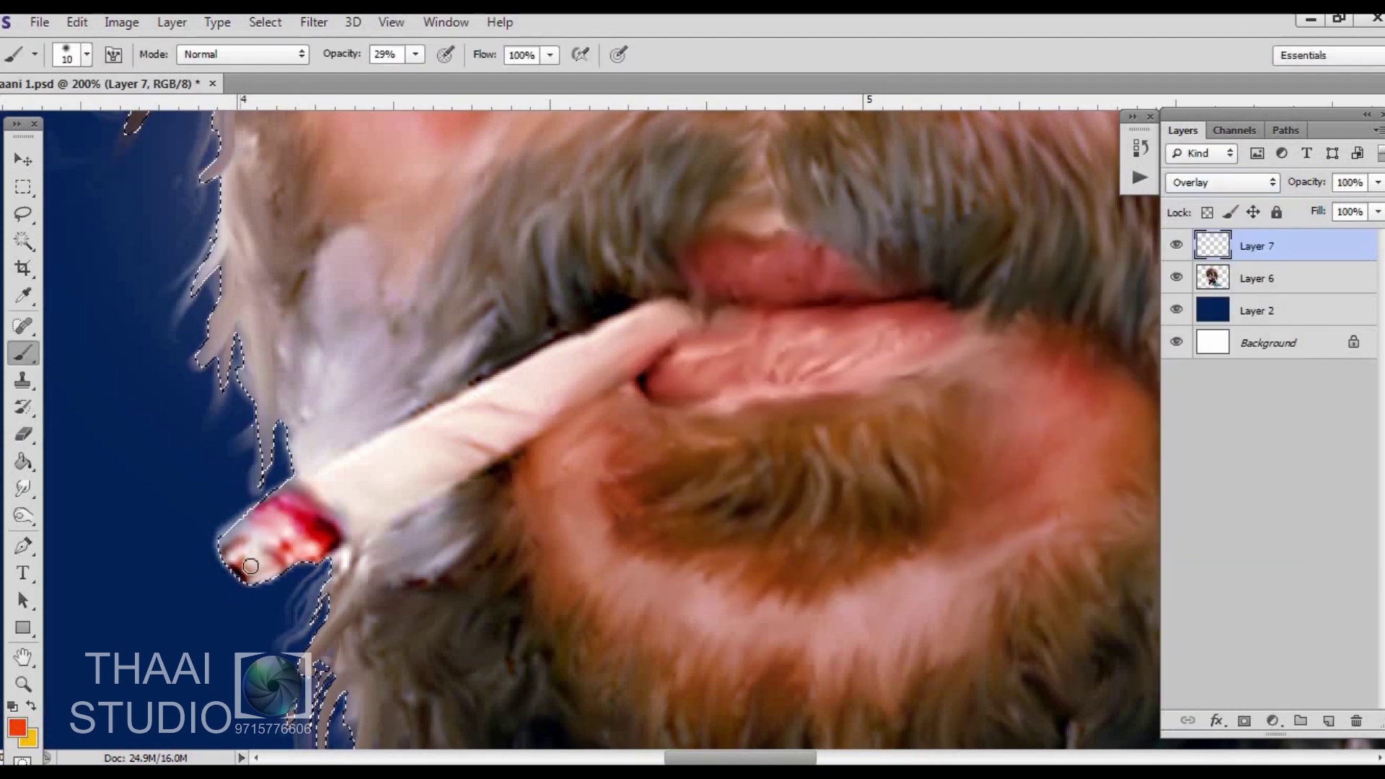
pyautogui.hotkey('ctrl', '-')
pyautogui.hotkey('ctrl', '-')
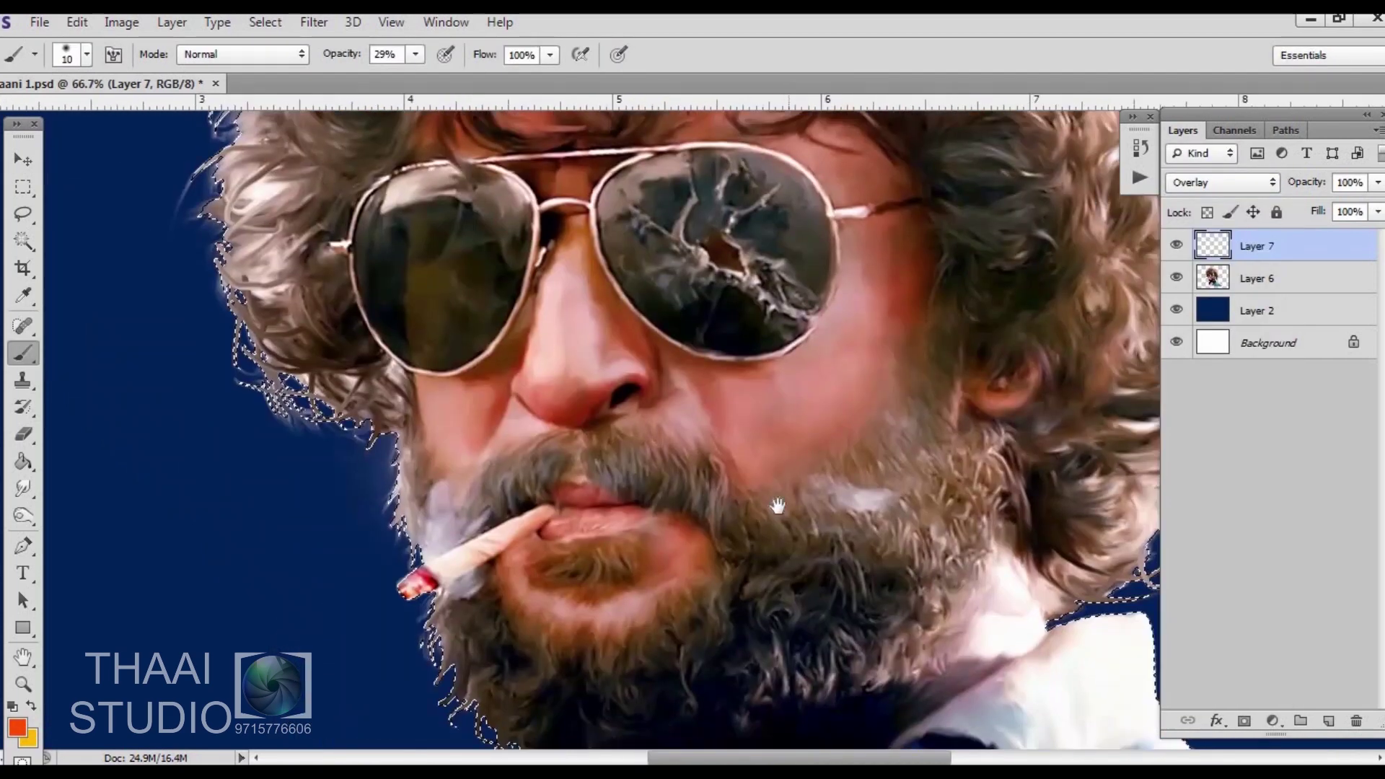
pyautogui.press(']')
pyautogui.press(']')
pyautogui.press(']')
# Add a new layer for cool tones and choose blue as the painting colour
pyautogui.hotkey('ctrl', '+')
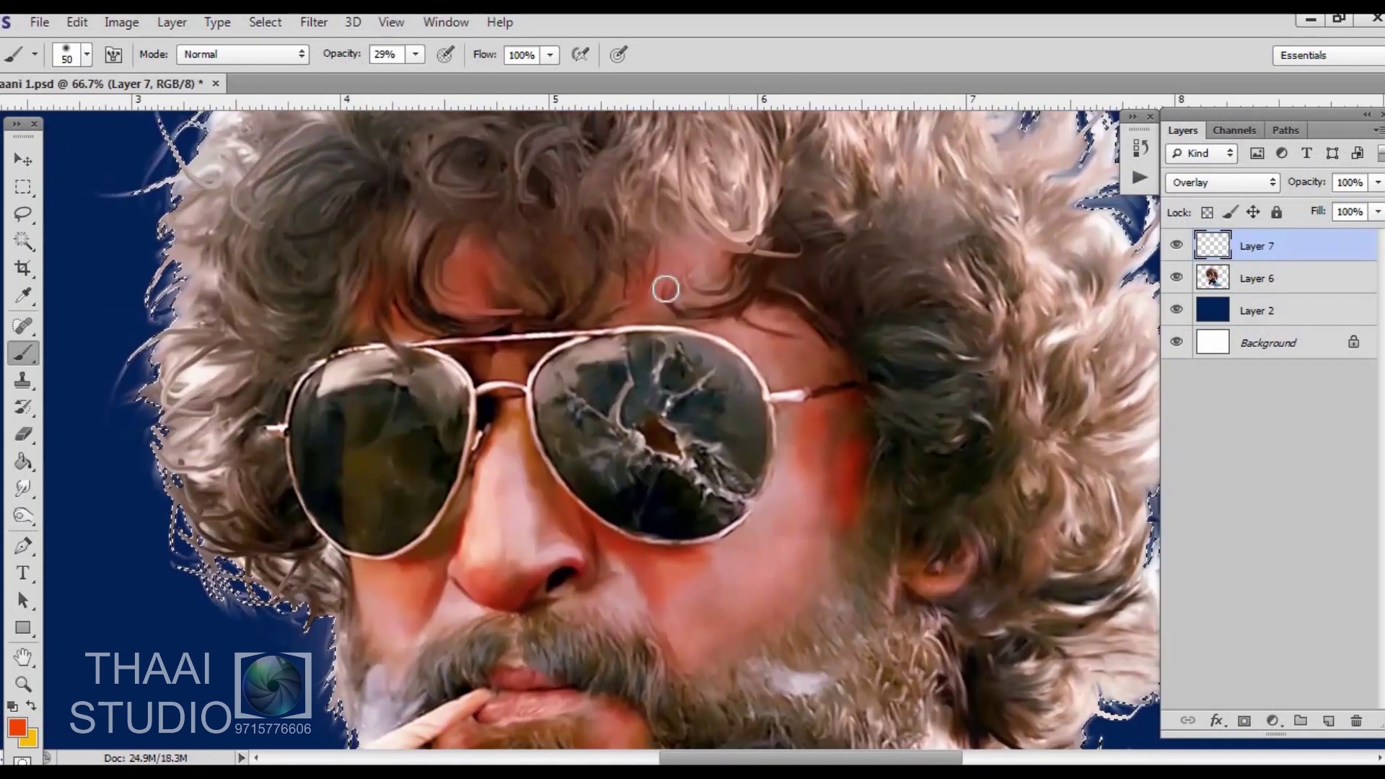
pyautogui.hotkey('ctrl', 'shift', 'alt', 'n')
pyautogui.click(1219, 182)
pyautogui.click(1190, 470)
pyautogui.click(16, 727)
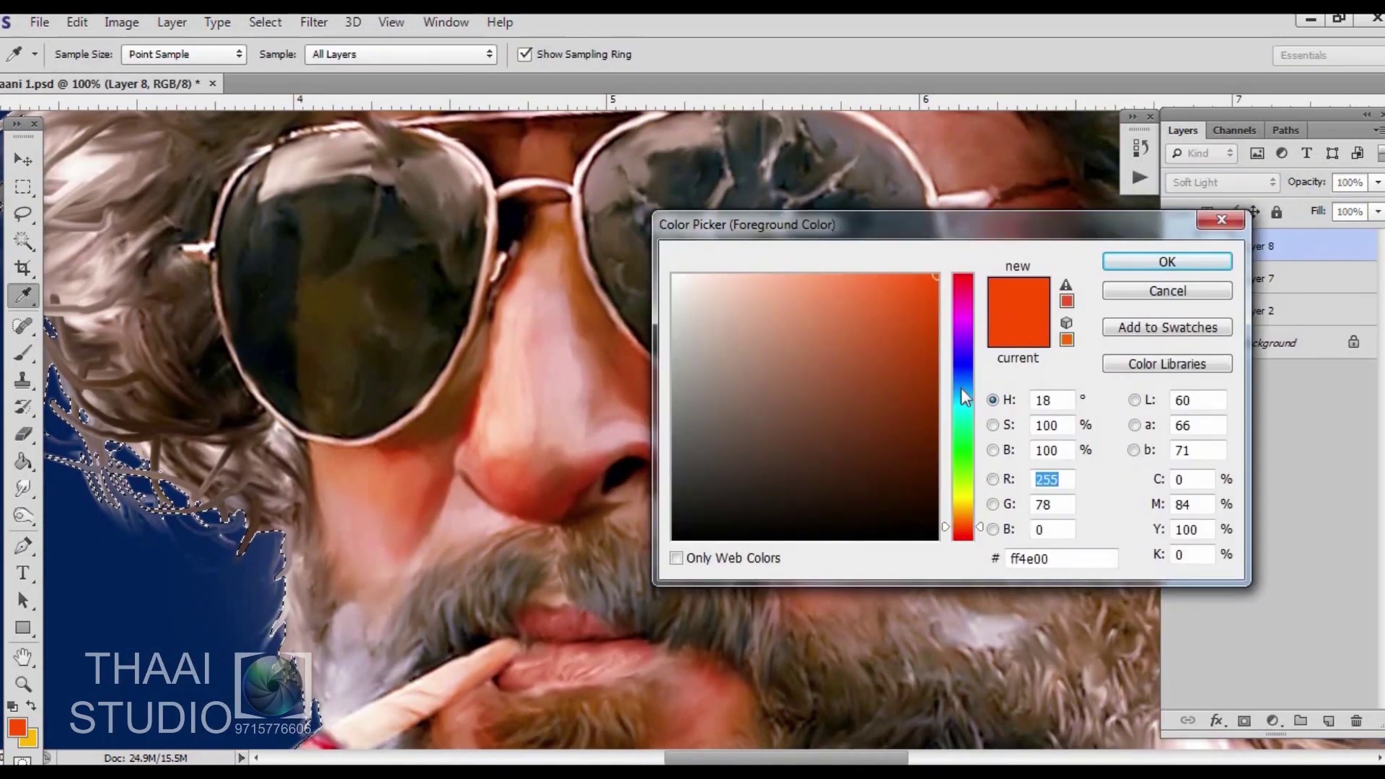
pyautogui.click(145, 577)
pyautogui.click(1125, 261)
pyautogui.press('b')
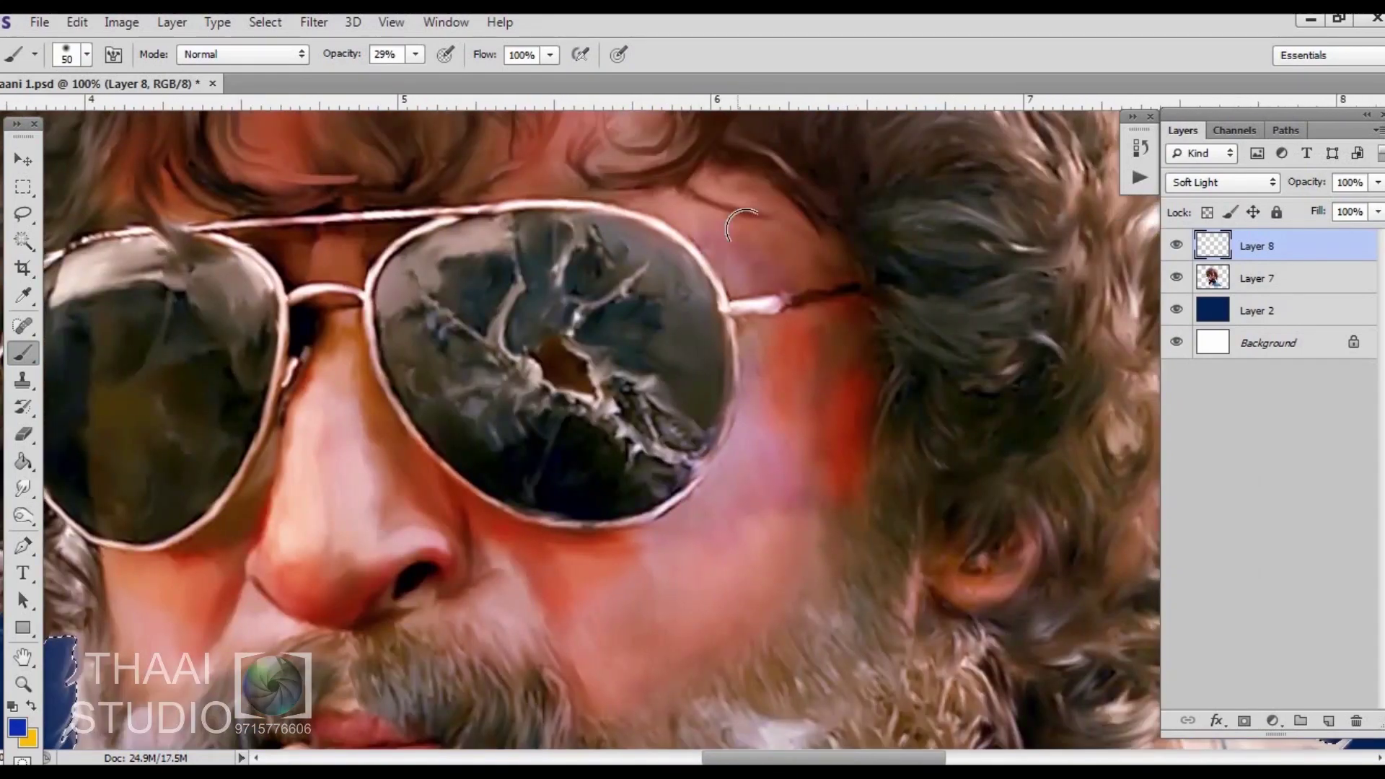
# With the whole portrait in view, try Overlay versus Soft Light blending on the new layer
pyautogui.moveTo(278, 649); pyautogui.dragTo(403, 346)
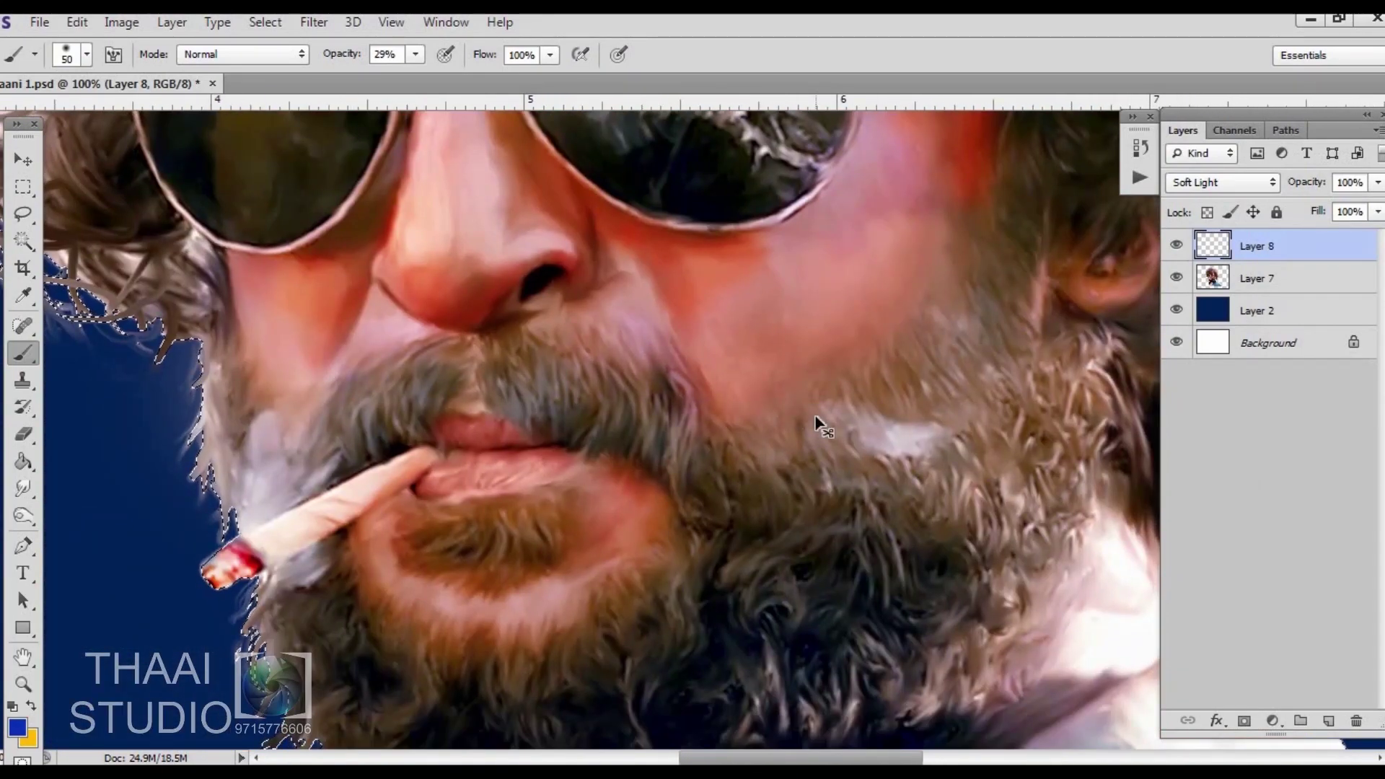
pyautogui.hotkey('ctrl', '-')
pyautogui.click(1218, 182)
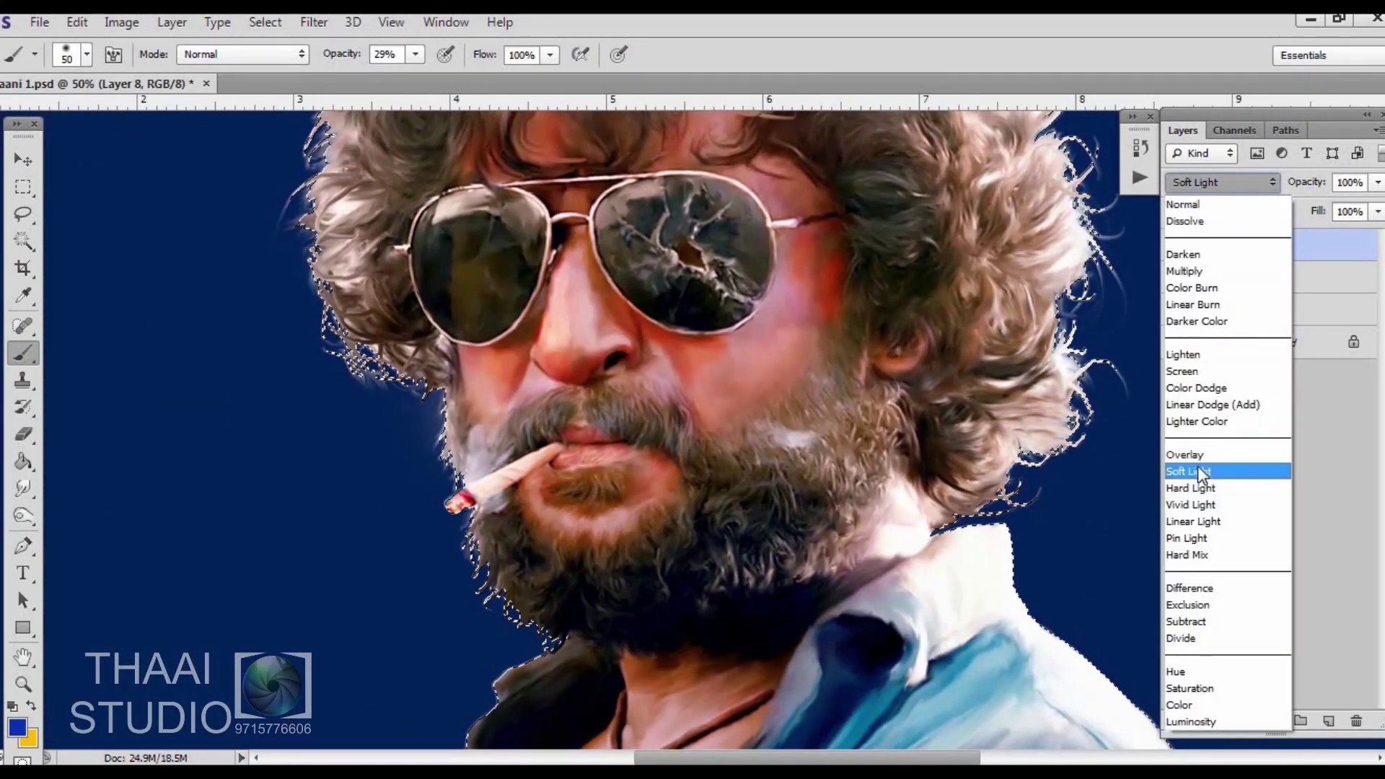
pyautogui.click(1190, 454)
pyautogui.click(1218, 181)
pyautogui.press('Escape')
# Select the glow layer together with the portrait layer and merge them with Ctrl+E
pyautogui.click(1219, 182)
pyautogui.click(1190, 189)
pyautogui.keyDown('shift'); pyautogui.click(1256, 277); pyautogui.keyUp('shift')
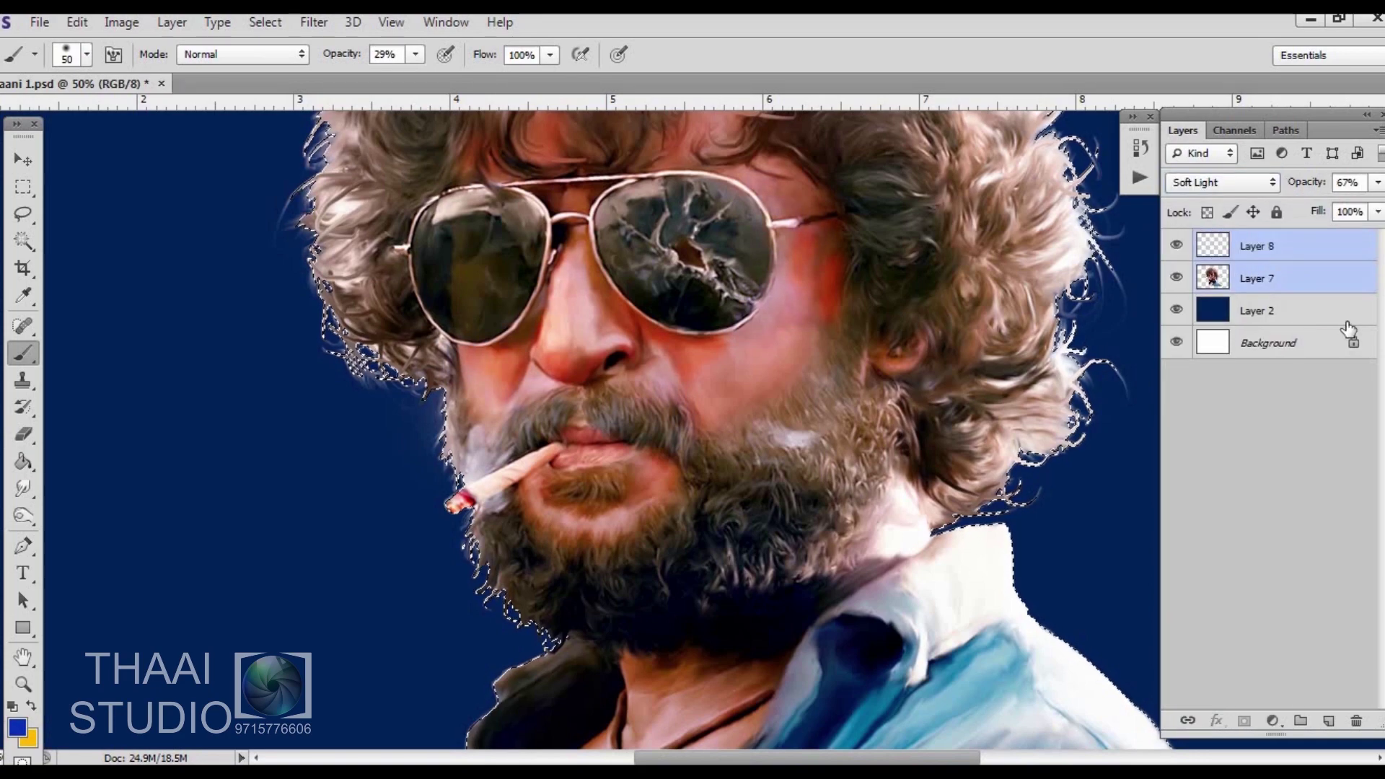
pyautogui.hotkey('ctrl', 'e')
pyautogui.moveTo(993, 557); pyautogui.dragTo(971, 478)
pyautogui.click(1218, 182)
# Set the new layer to Overlay and brighten the cheek below the sunglasses
pyautogui.click(1190, 454)
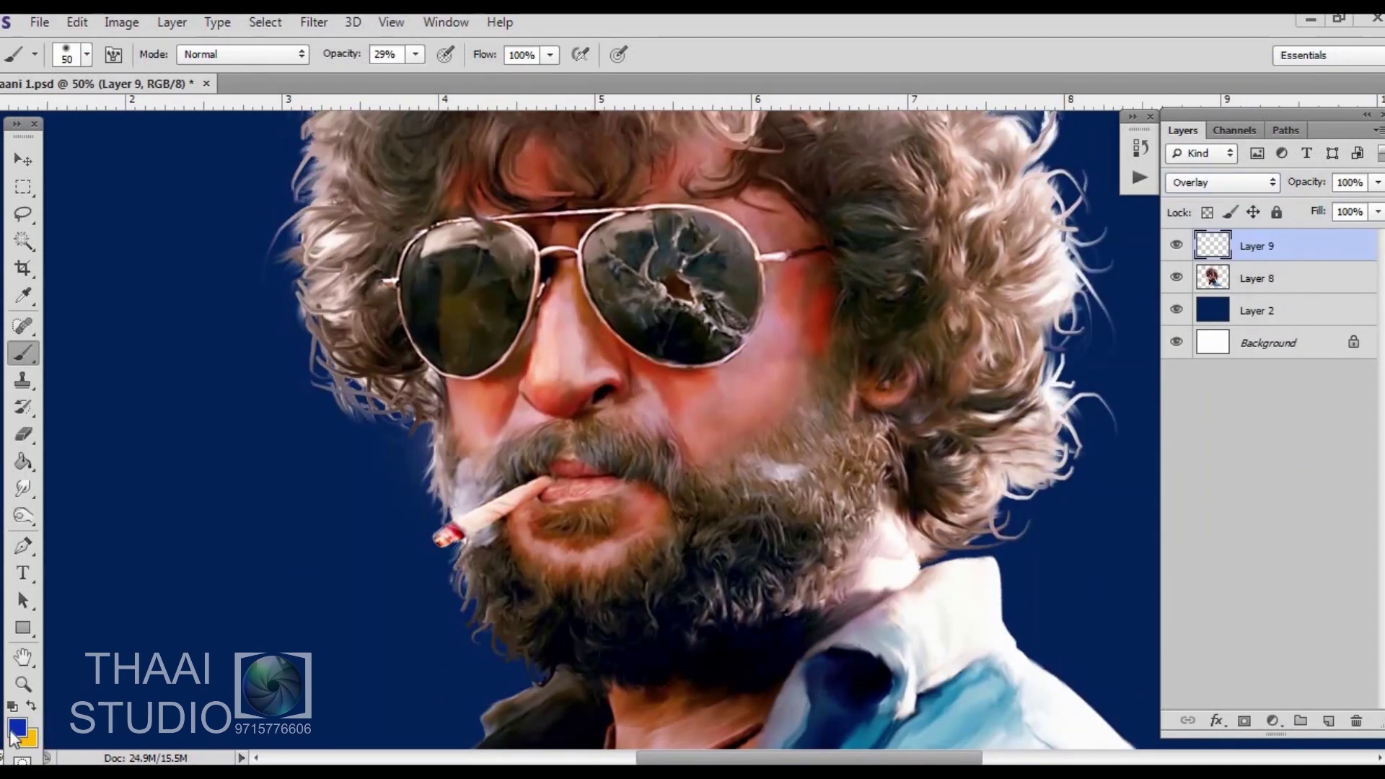
pyautogui.click(17, 727)
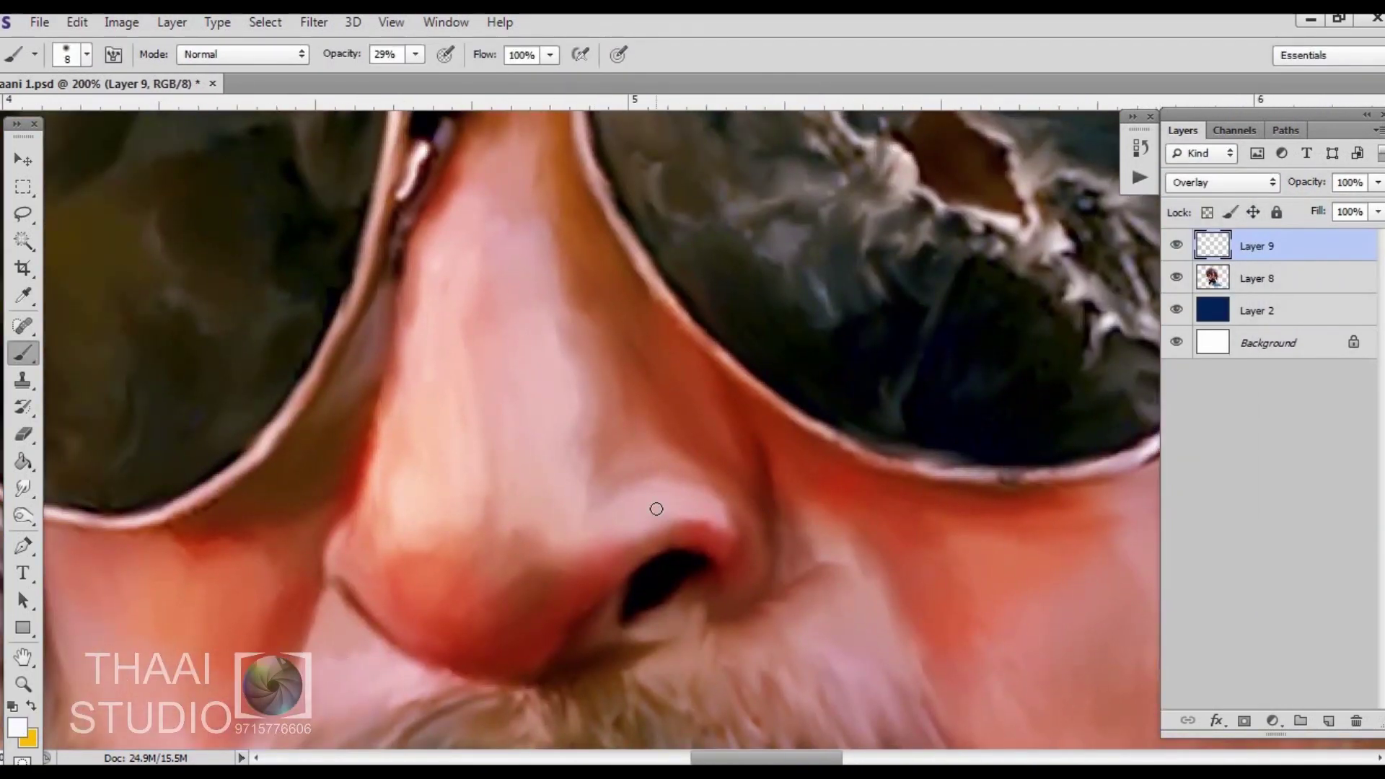
pyautogui.scroll(-3, 519, 421)
pyautogui.hscroll(-2, 389, 485)
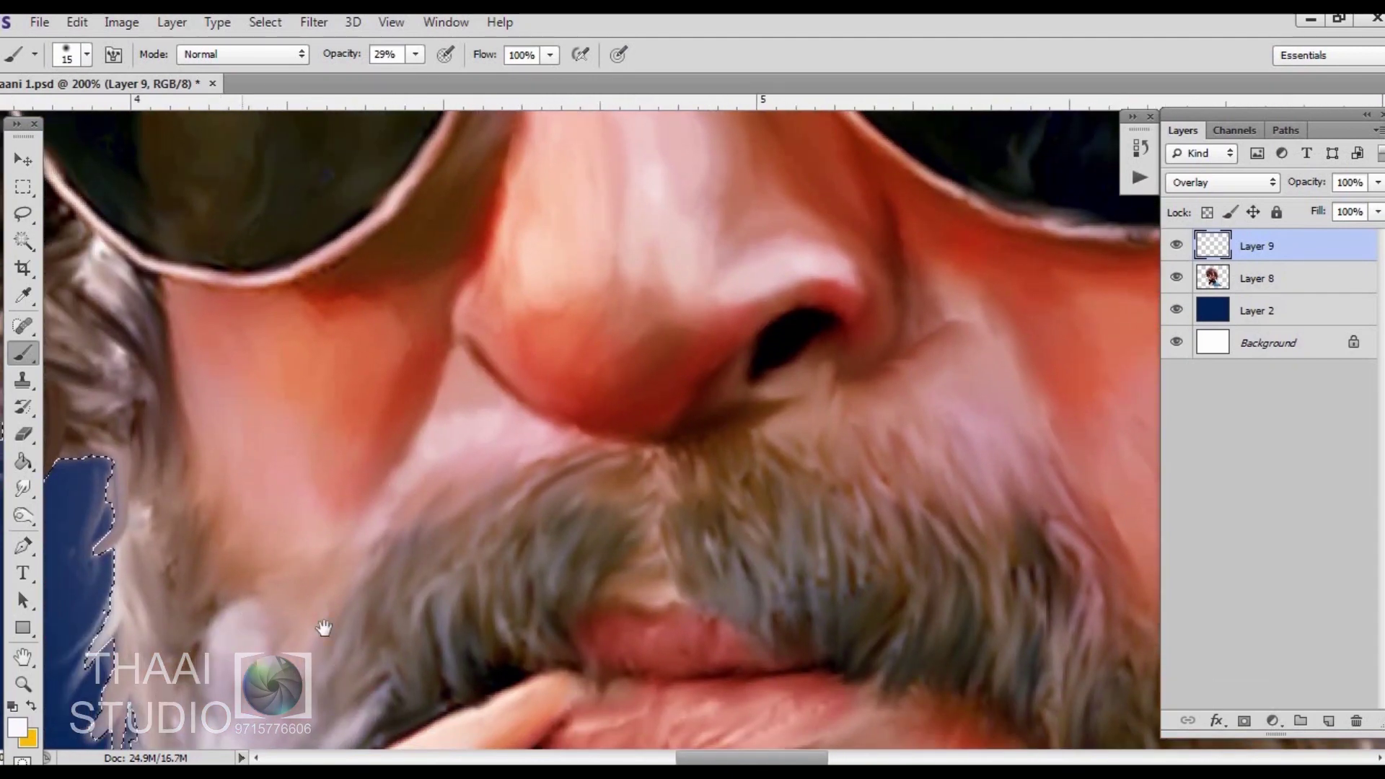
pyautogui.scroll(-4, 309, 627)
pyautogui.scroll(5, 300, 599)
pyautogui.hscroll(5, 300, 598)
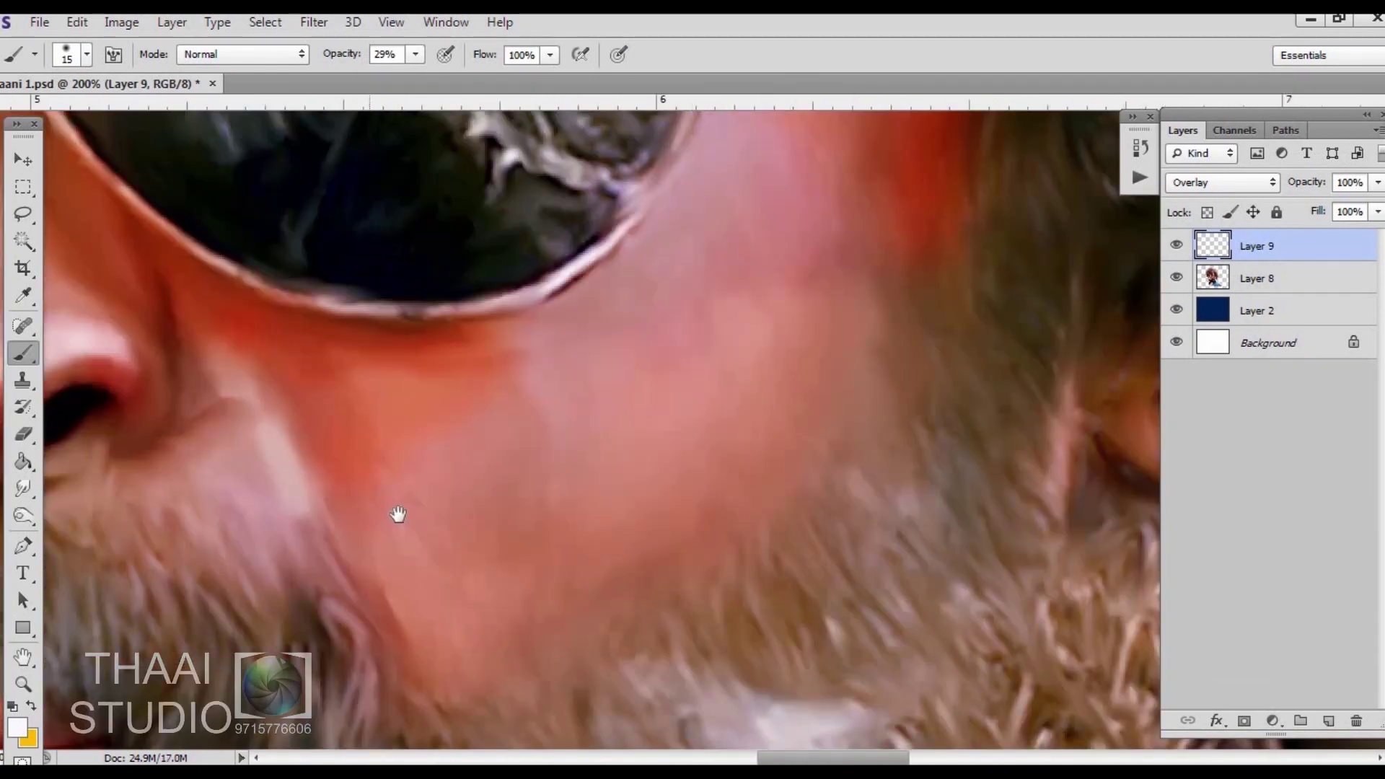
pyautogui.scroll(2, 395, 510)
pyautogui.press(']')
pyautogui.moveTo(727, 369); pyautogui.dragTo(591, 303)
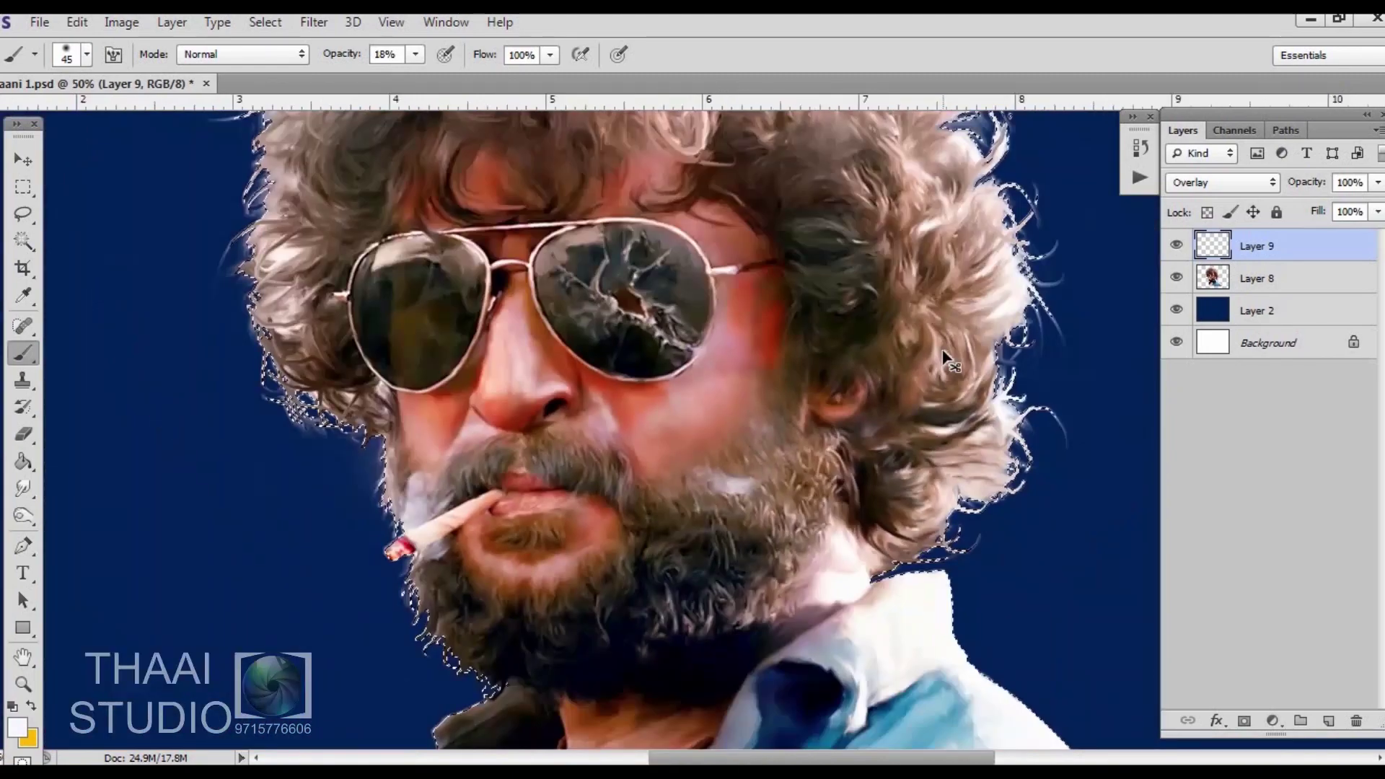
# Brush soft white smoke beside the cigarette near the mouth and beard
pyautogui.hotkey('ctrl', '-')
pyautogui.hotkey('ctrl', '-')
pyautogui.scroll(2, 663, 440)
pyautogui.hscroll(-3, 663, 440)
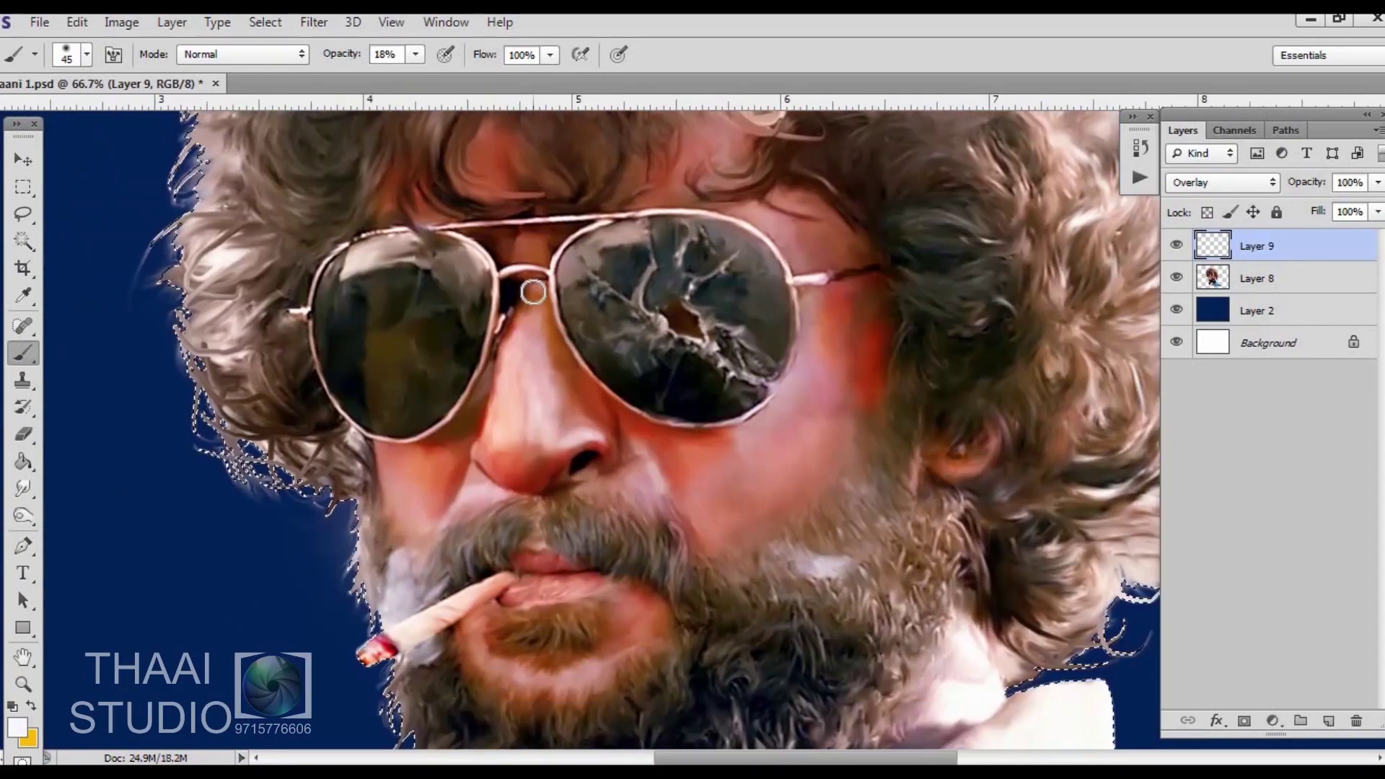
pyautogui.scroll(-2, 657, 433)
pyautogui.hscroll(-2, 656, 433)
pyautogui.scroll(-3, 648, 423)
pyautogui.hscroll(1, 648, 423)
pyautogui.scroll(1, 704, 438)
pyautogui.hscroll(1, 704, 439)
pyautogui.hotkey('ctrl', '+')
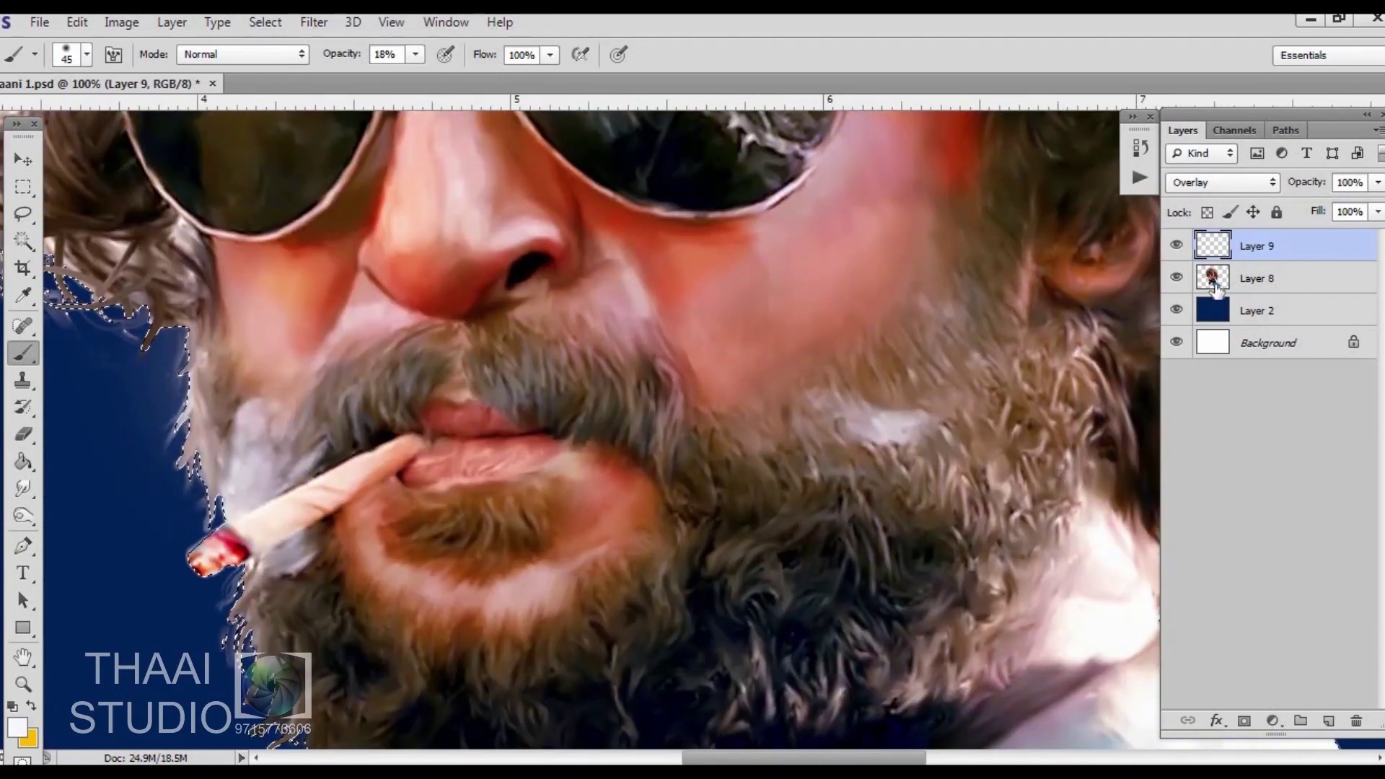
pyautogui.moveTo(205, 428); pyautogui.dragTo(231, 386)
# Erase excess smoke near the beard and merge the Overlay layer down into Layer 9
pyautogui.press('e')
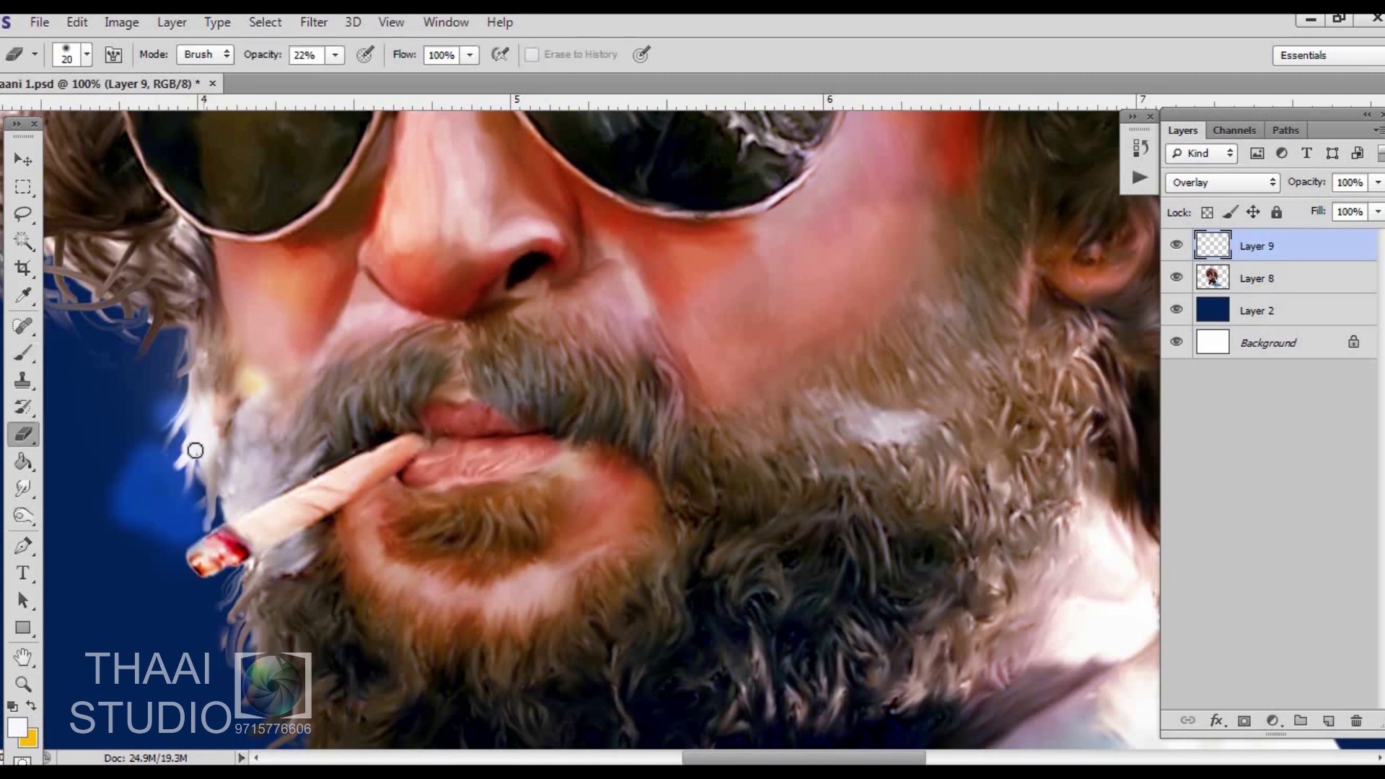
pyautogui.moveTo(199, 432); pyautogui.dragTo(154, 460)
pyautogui.moveTo(111, 516); pyautogui.dragTo(180, 433)
pyautogui.hotkey('ctrl', '-')
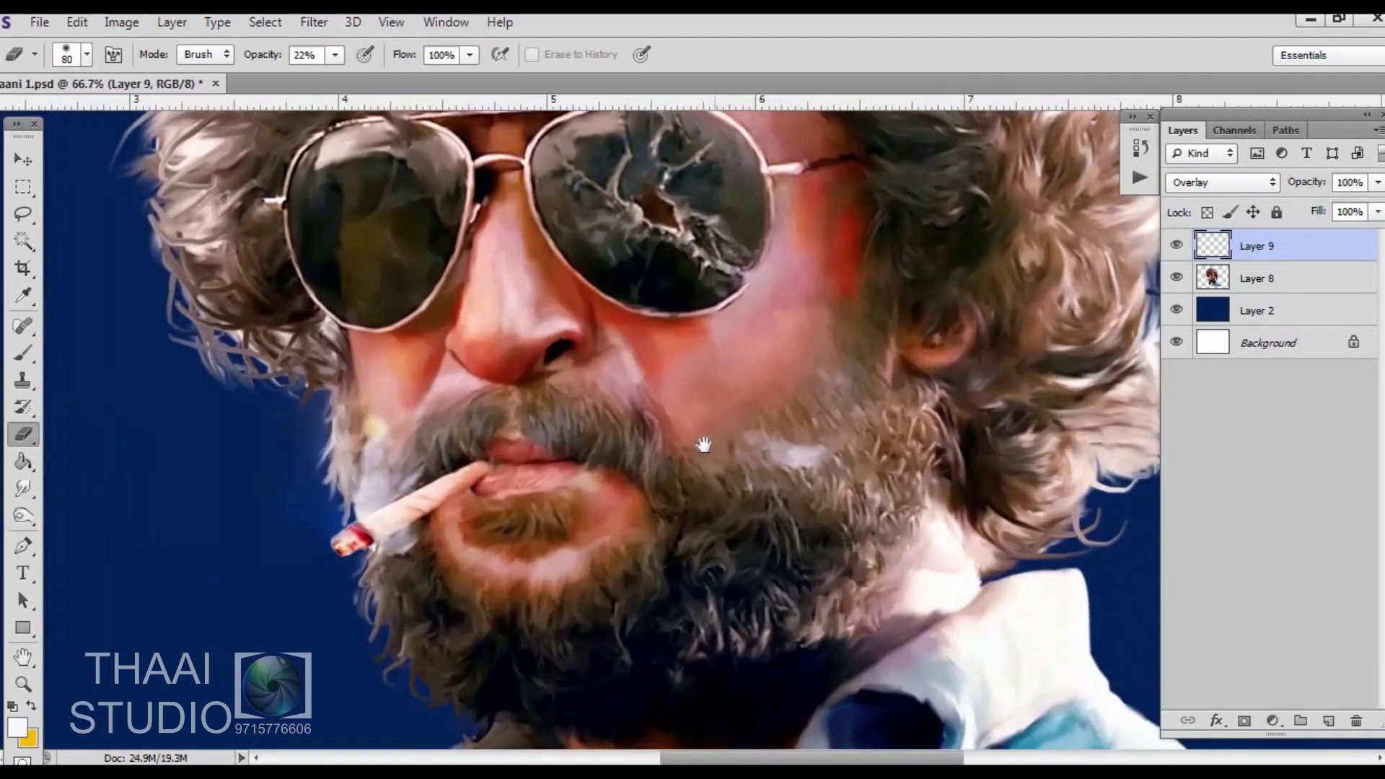
pyautogui.scroll(2, 704, 442)
pyautogui.hotkey('ctrl', 'e')
pyautogui.hotkey('ctrl', '+')
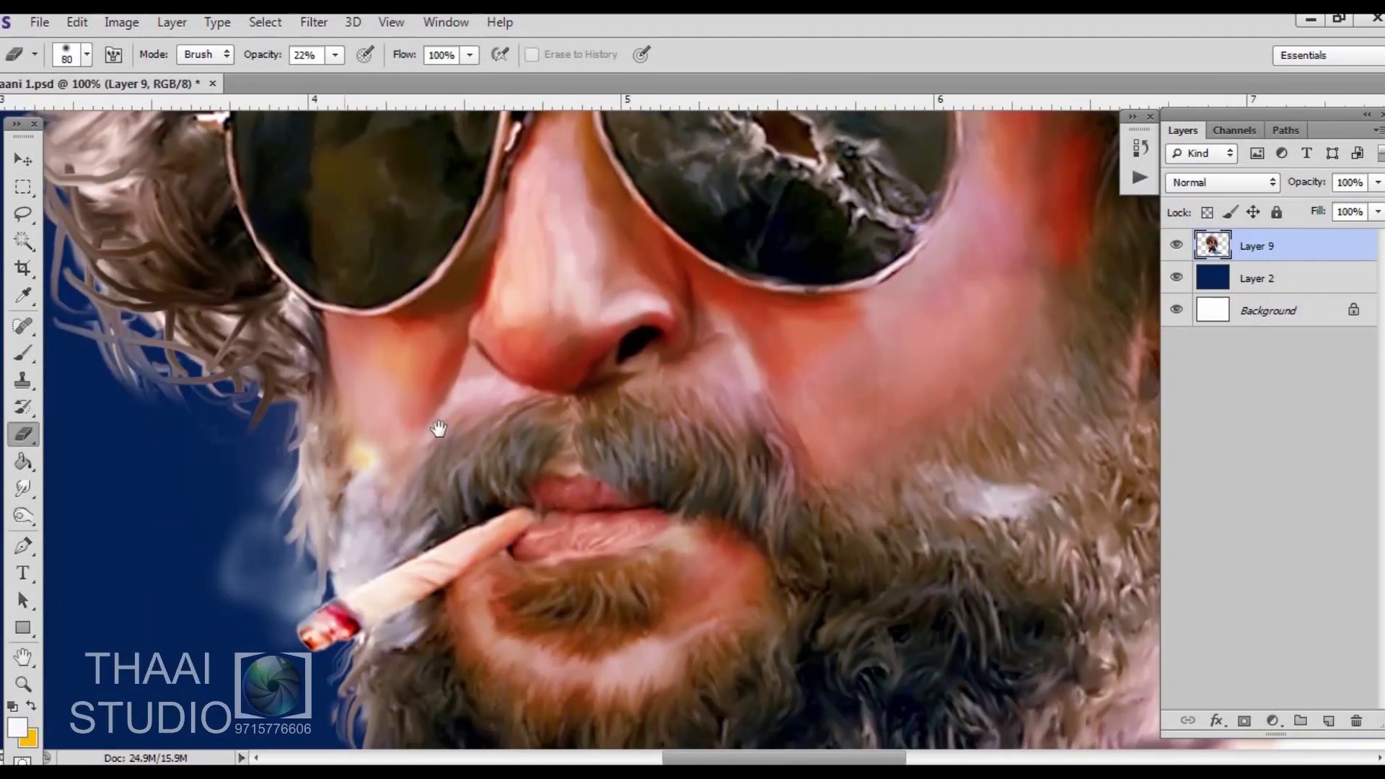
pyautogui.hscroll(3, 733, 393)
# Smudge the nose with the Smudge tool at 41% strength and a smaller brush
pyautogui.press('r')
pyautogui.moveTo(328, 90); pyautogui.dragTo(326, 89)
pyautogui.press(']')
pyautogui.press(']')
pyautogui.press(']')
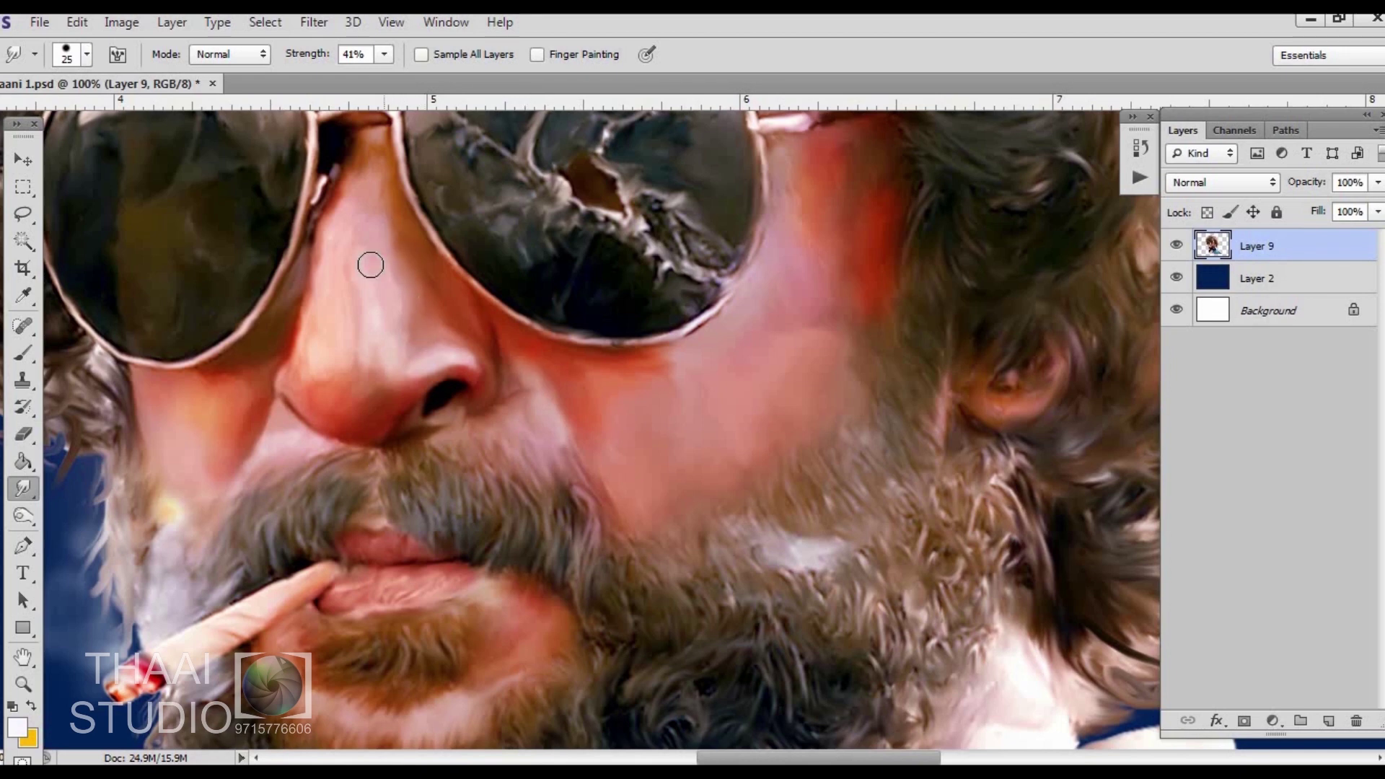
pyautogui.hotkey('ctrl', '+')
pyautogui.press('[')
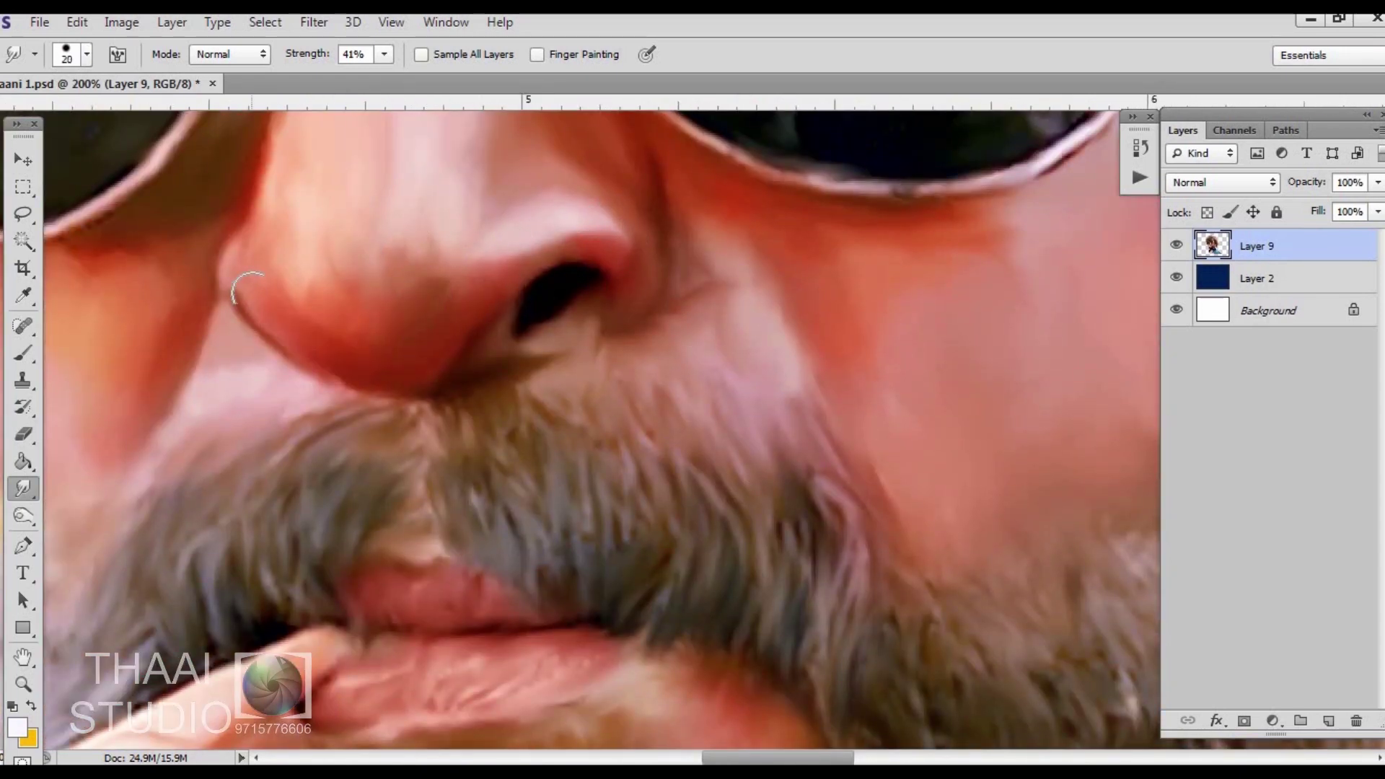
pyautogui.scroll(2, 354, 331)
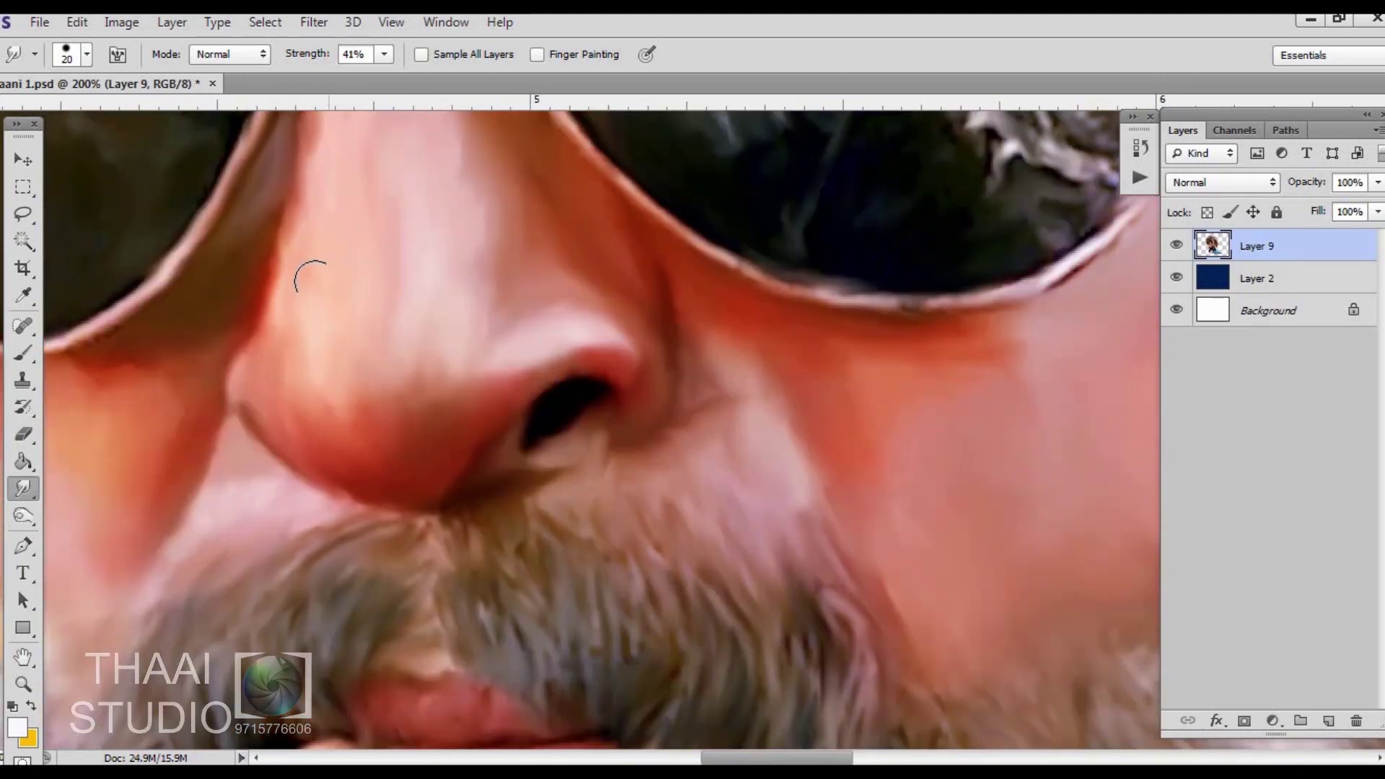
pyautogui.scroll(2, 309, 278)
pyautogui.scroll(-1, 504, 303)
pyautogui.press('[')
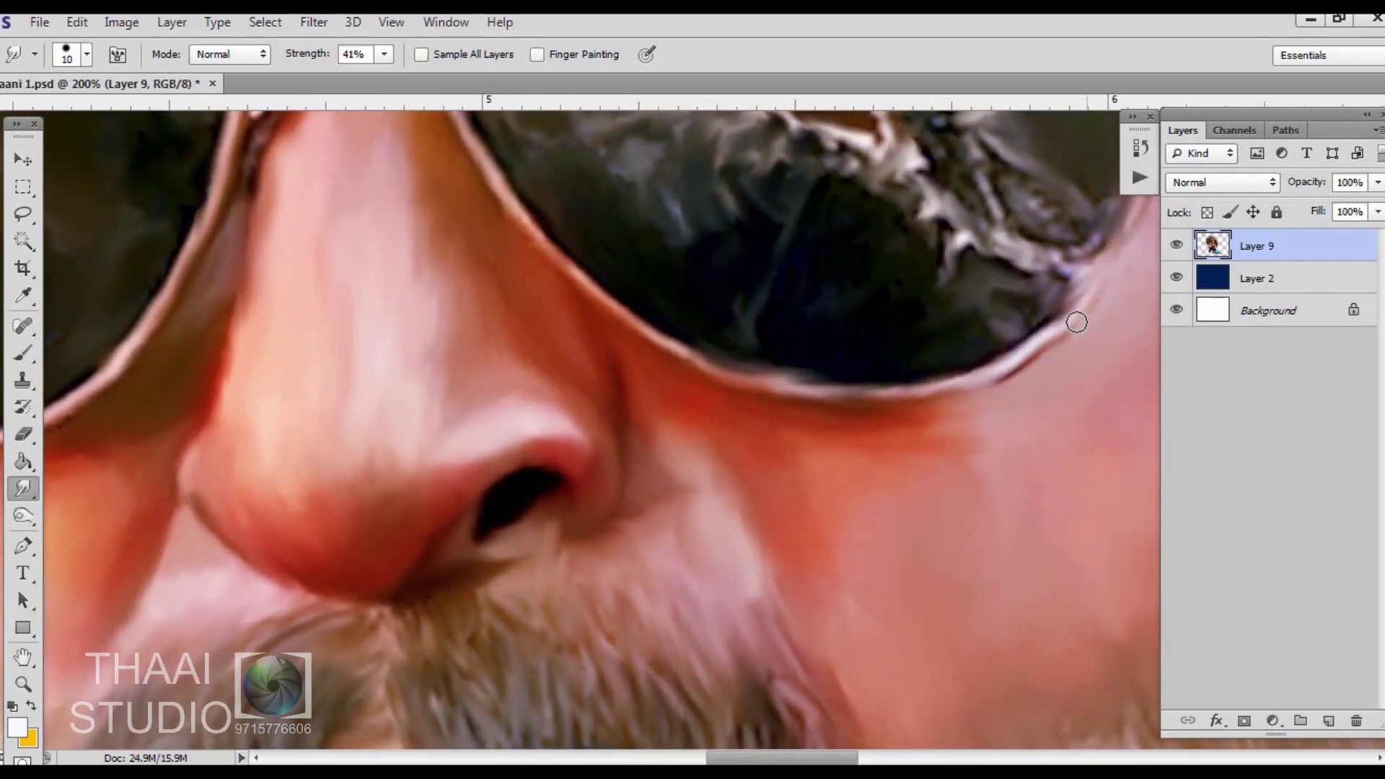
# Smudge the right lens, cheek and lips into smooth painterly strokes
pyautogui.hotkey('ctrl', '0')
pyautogui.hotkey('ctrl', '1')
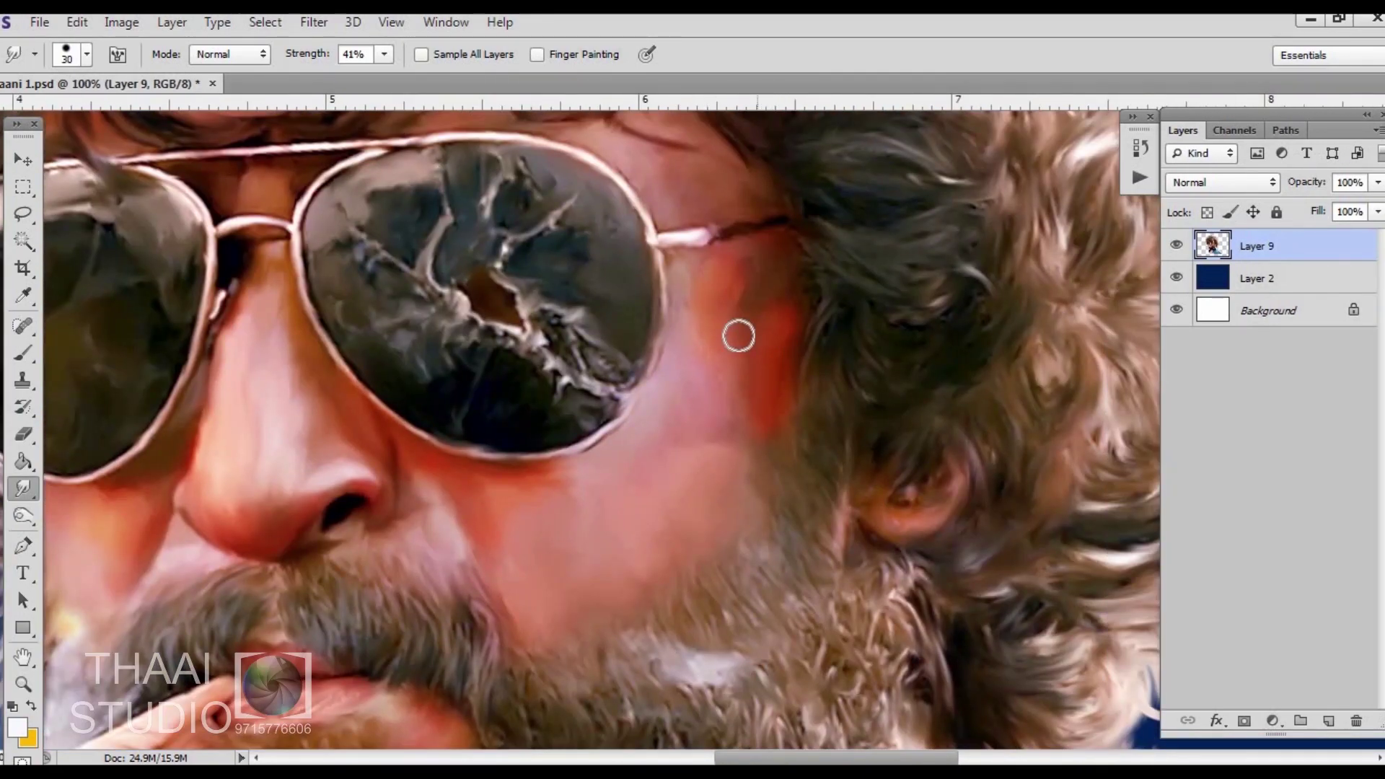
pyautogui.scroll(2, 426, 526)
pyautogui.hscroll(-2, 426, 526)
pyautogui.scroll(1, 649, 404)
pyautogui.hscroll(-2, 649, 403)
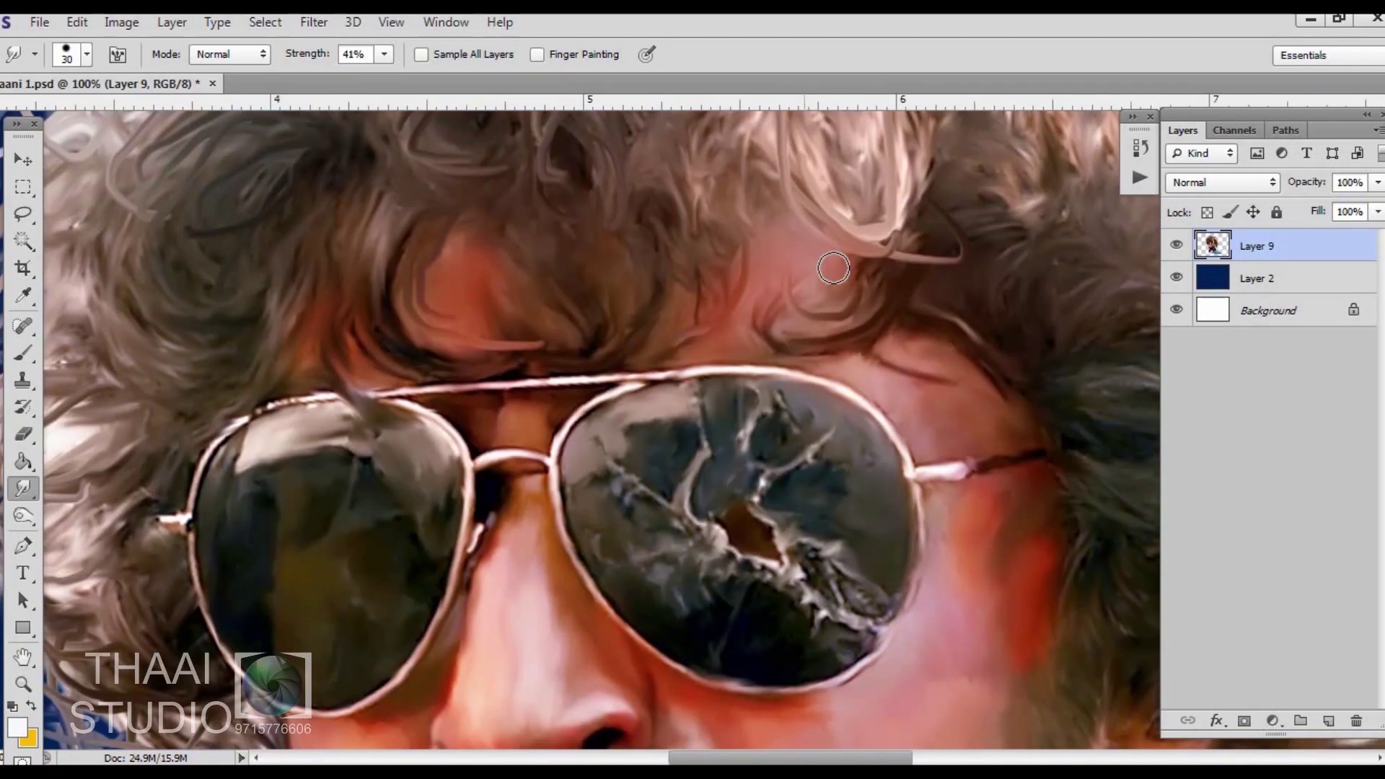
pyautogui.scroll(-5, 936, 442)
pyautogui.hotkey('ctrl', '+')
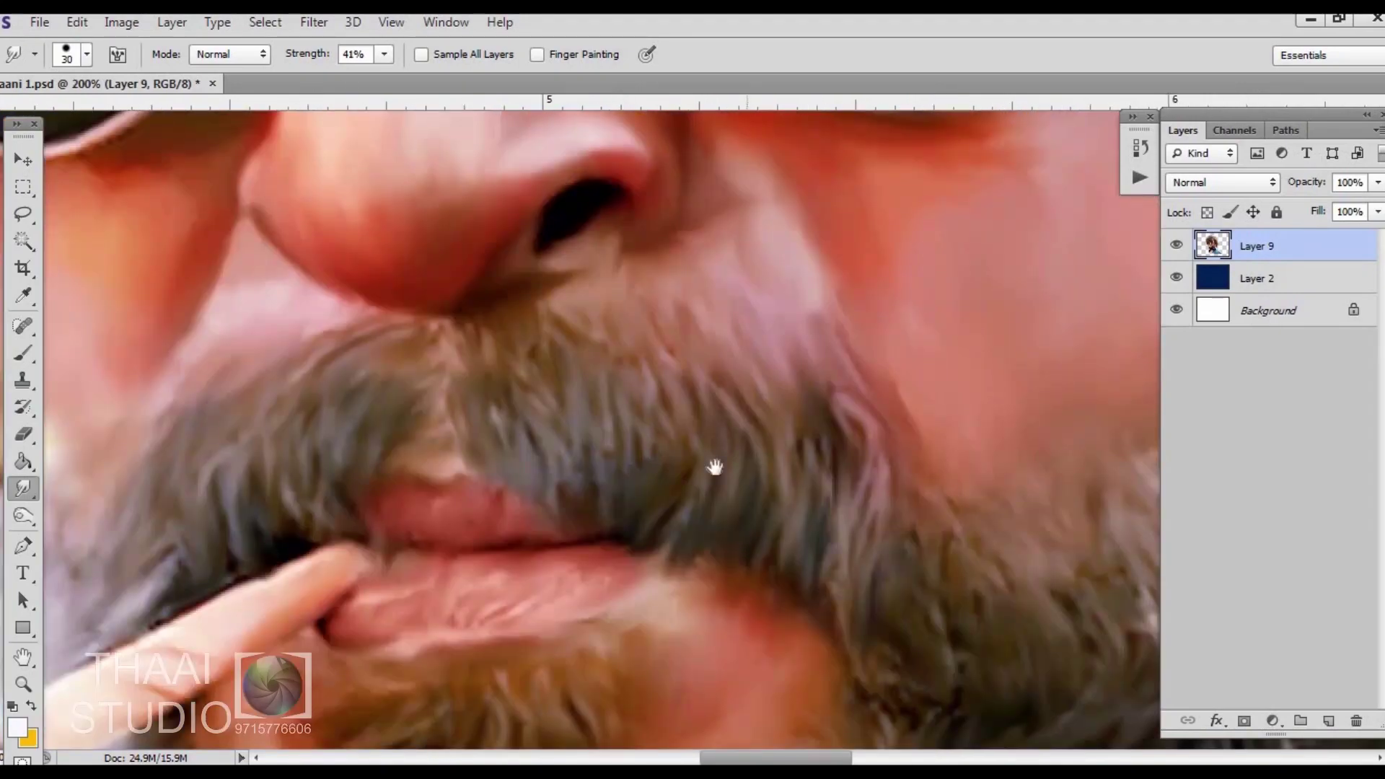
pyautogui.scroll(-2, 690, 623)
pyautogui.hscroll(-1, 733, 620)
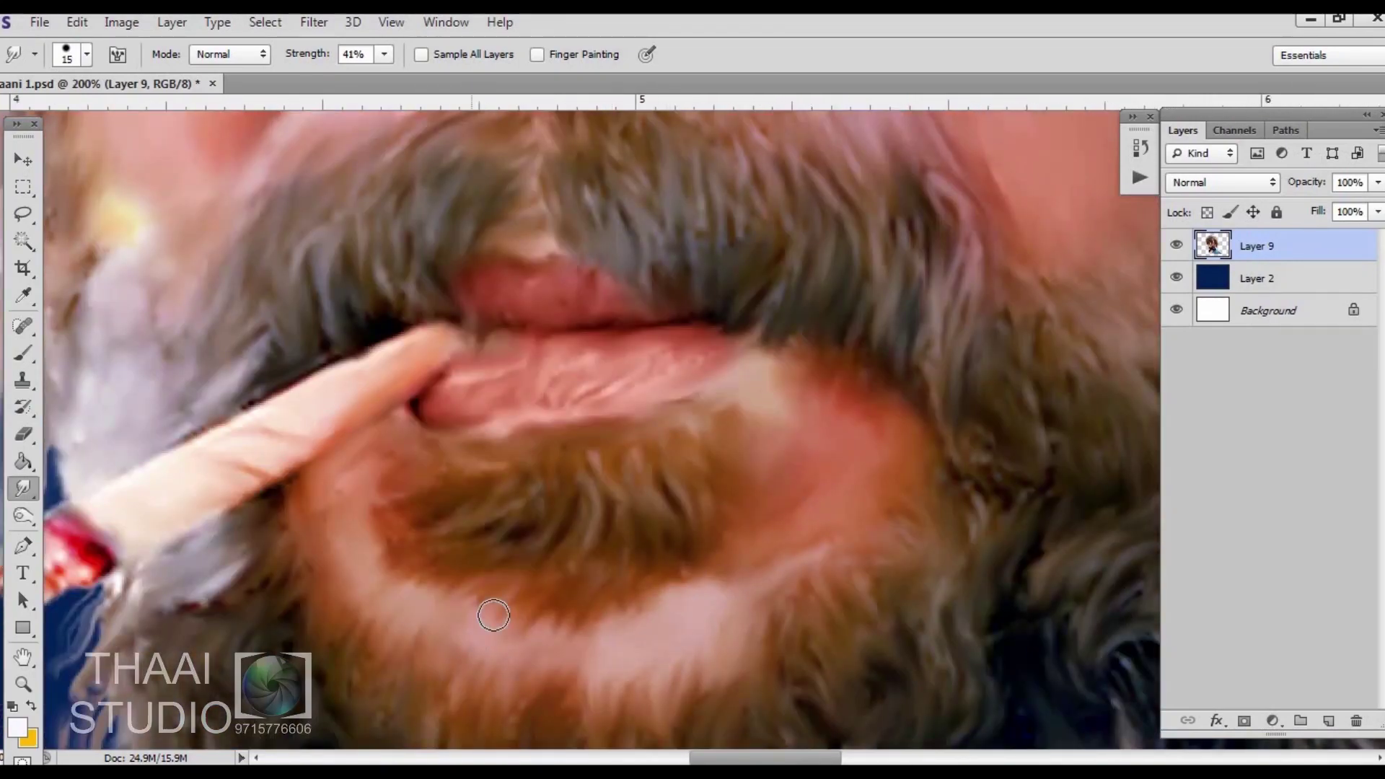
# Blend around the sunglasses, then set Levels input to 19, 1.00 and 235
pyautogui.hotkey('ctrl', '0')
pyautogui.hotkey('ctrl', '1')
pyautogui.scroll(1, 531, 241)
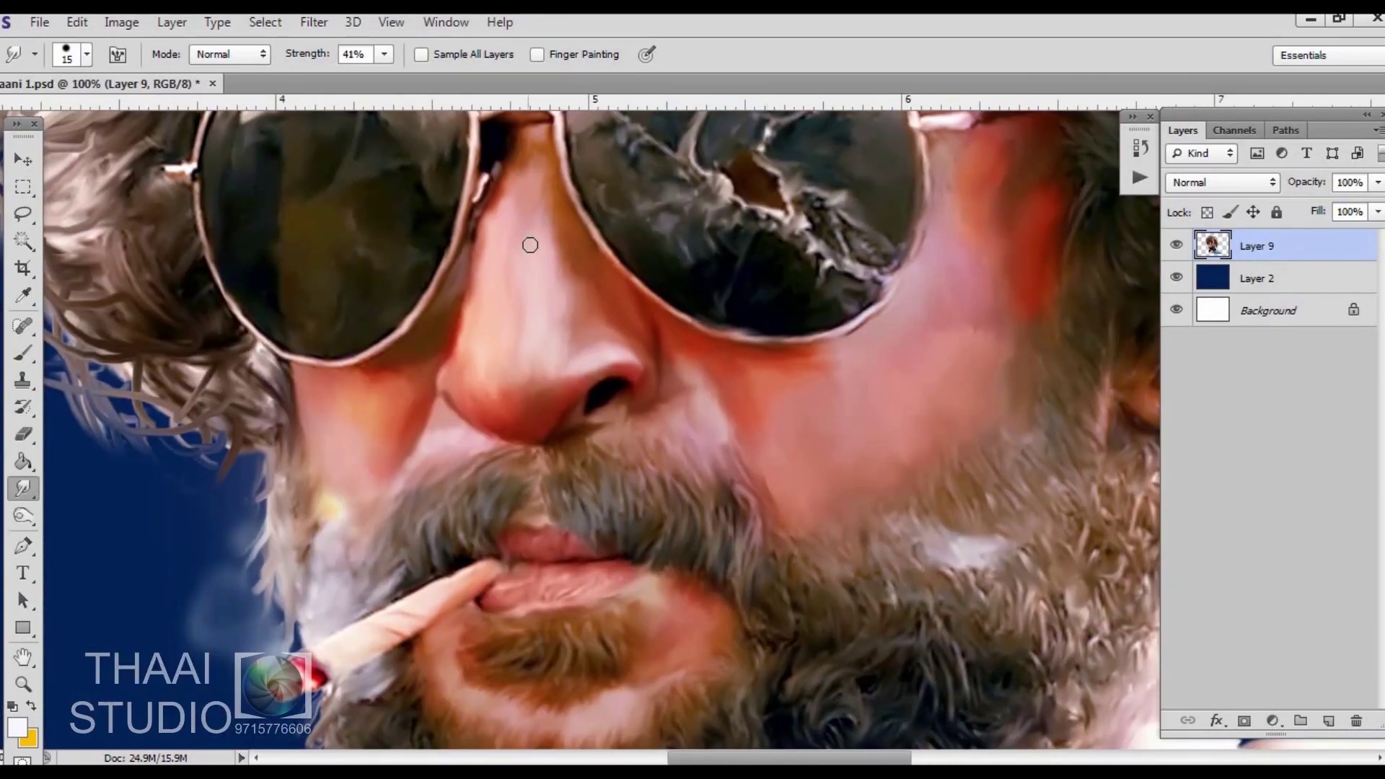
pyautogui.scroll(3, 558, 245)
pyautogui.scroll(-2, 430, 557)
pyautogui.hscroll(-1, 429, 557)
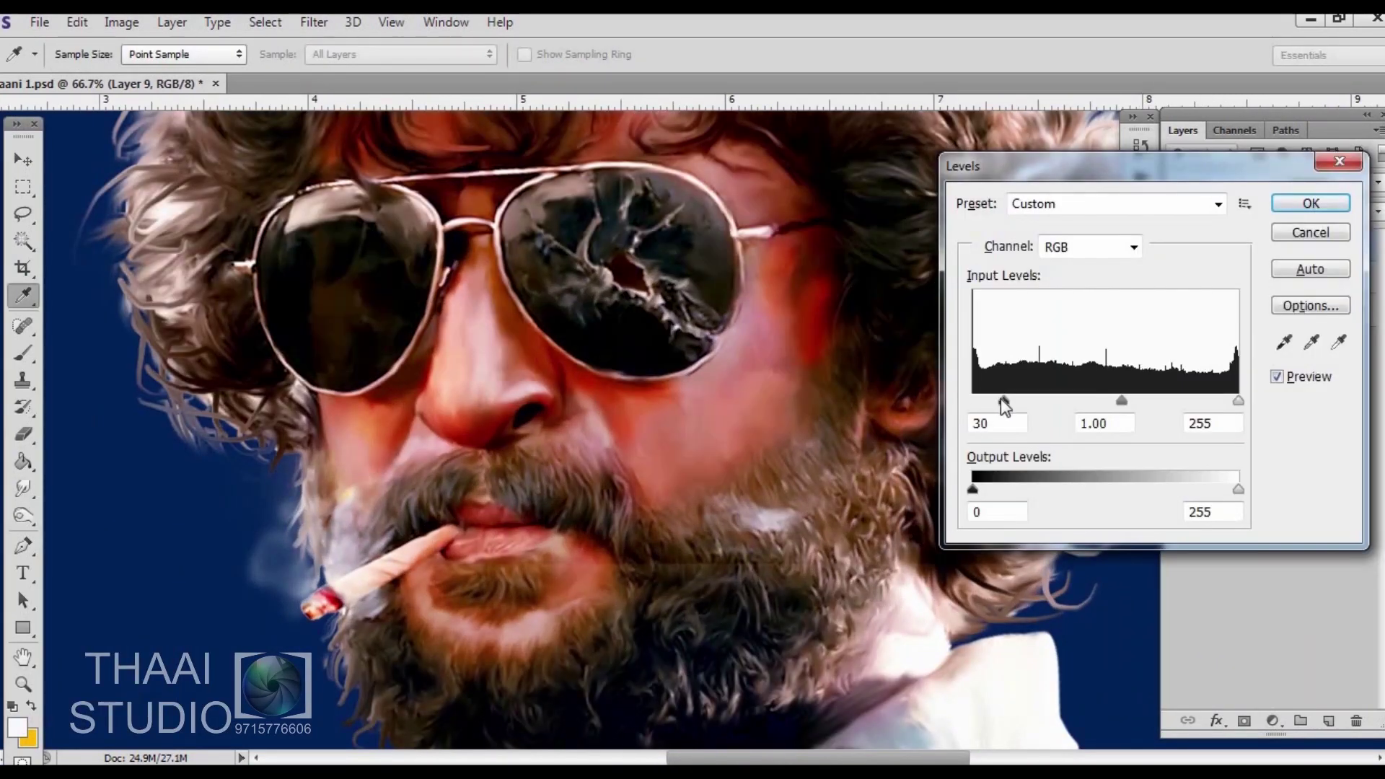
pyautogui.moveTo(1003, 401); pyautogui.dragTo(992, 401)
pyautogui.moveTo(1238, 401); pyautogui.dragTo(1218, 402)
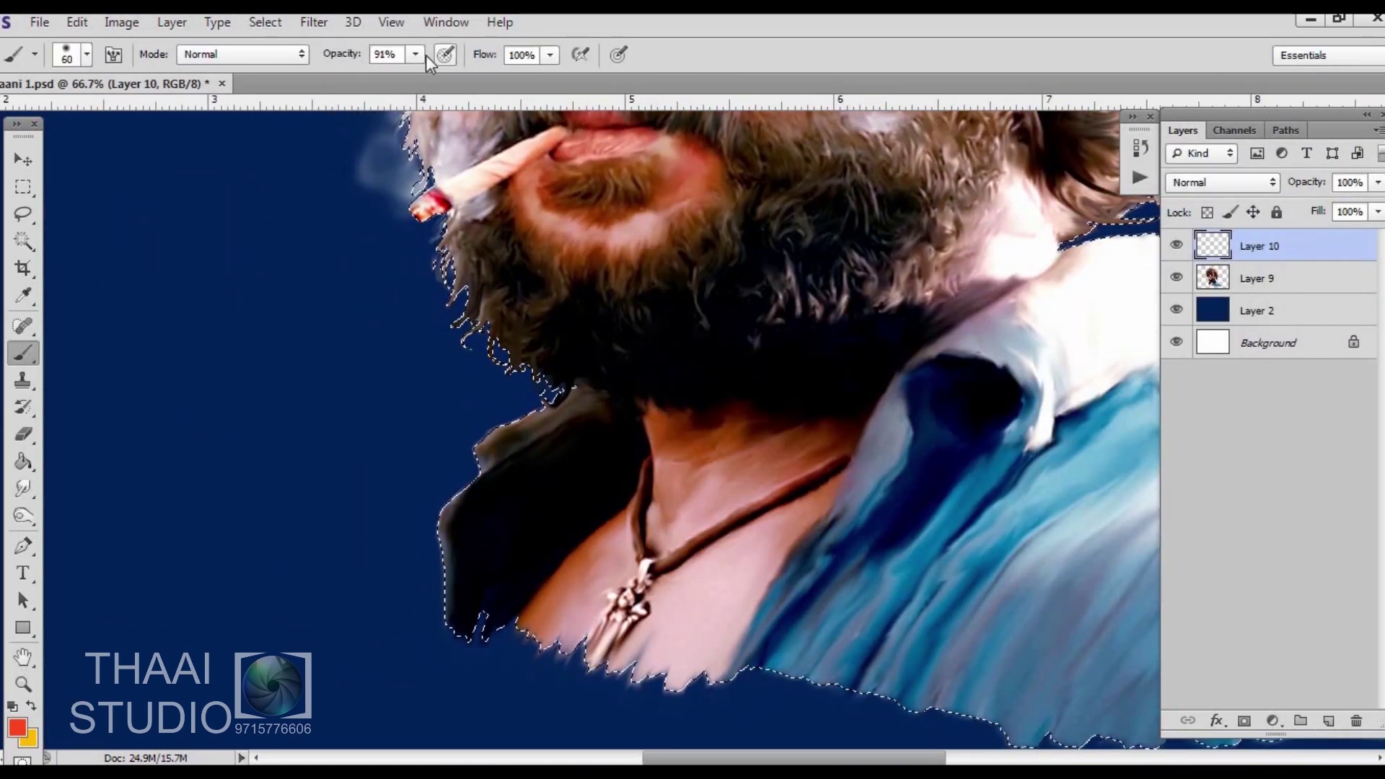
# Paint a red tint with a large soft brush and blend it into the hair
pyautogui.moveTo(584, 654)
pyautogui.mouseDown()
pyautogui.moveTo(704, 603)
pyautogui.moveTo(721, 548)
pyautogui.mouseUp()
pyautogui.hotkey('shift', 'alt', 'f')
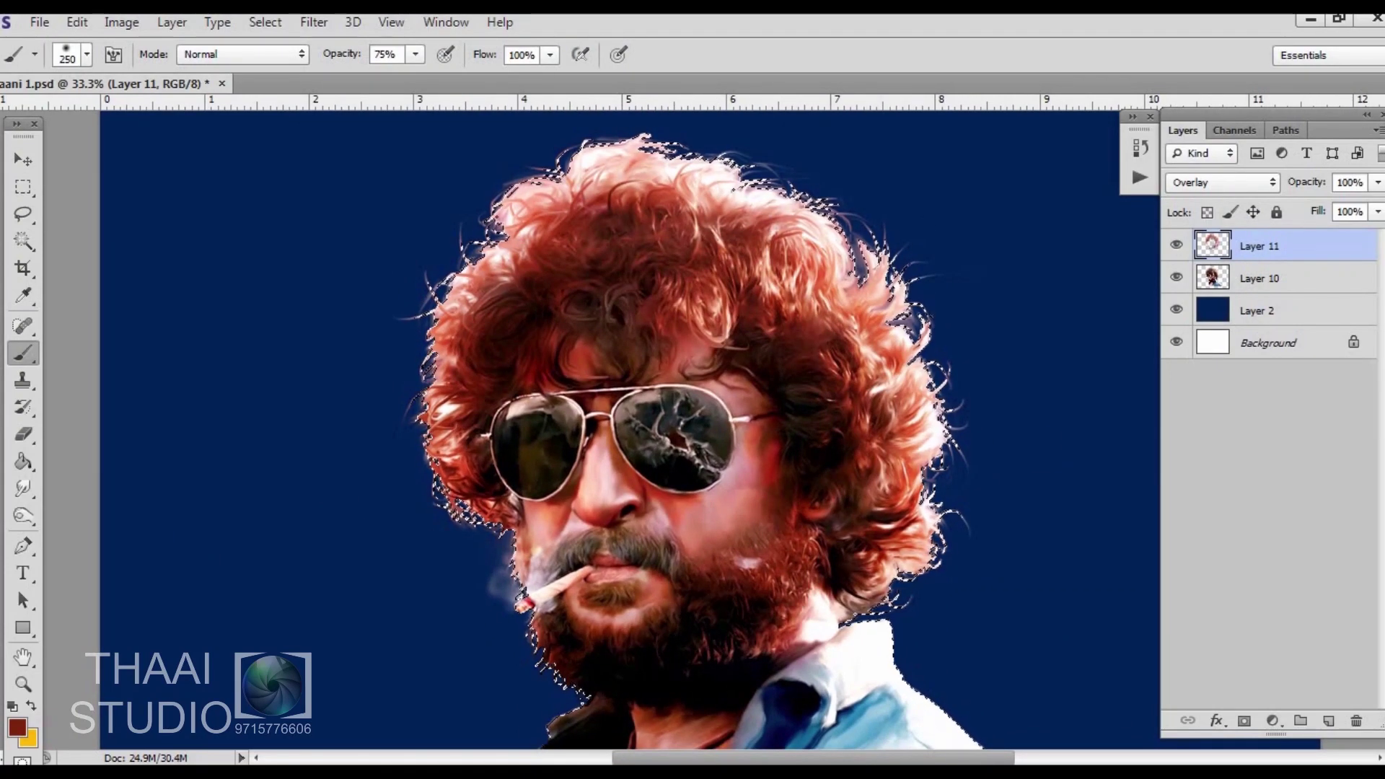
# Adjust the tint's Hue/Saturation and compare blend modes, settling on Overlay at 35%
pyautogui.hotkey('ctrl', 'u')
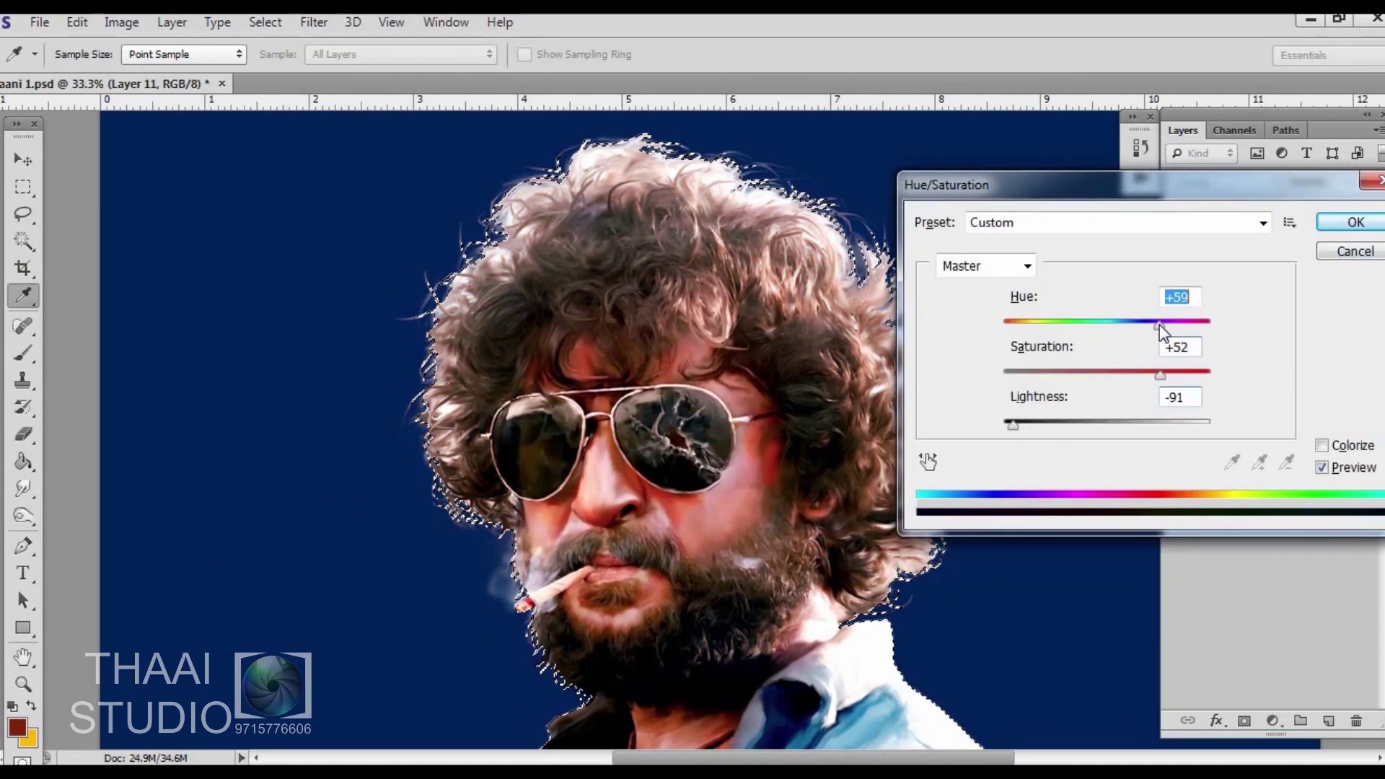
pyautogui.click(1219, 182)
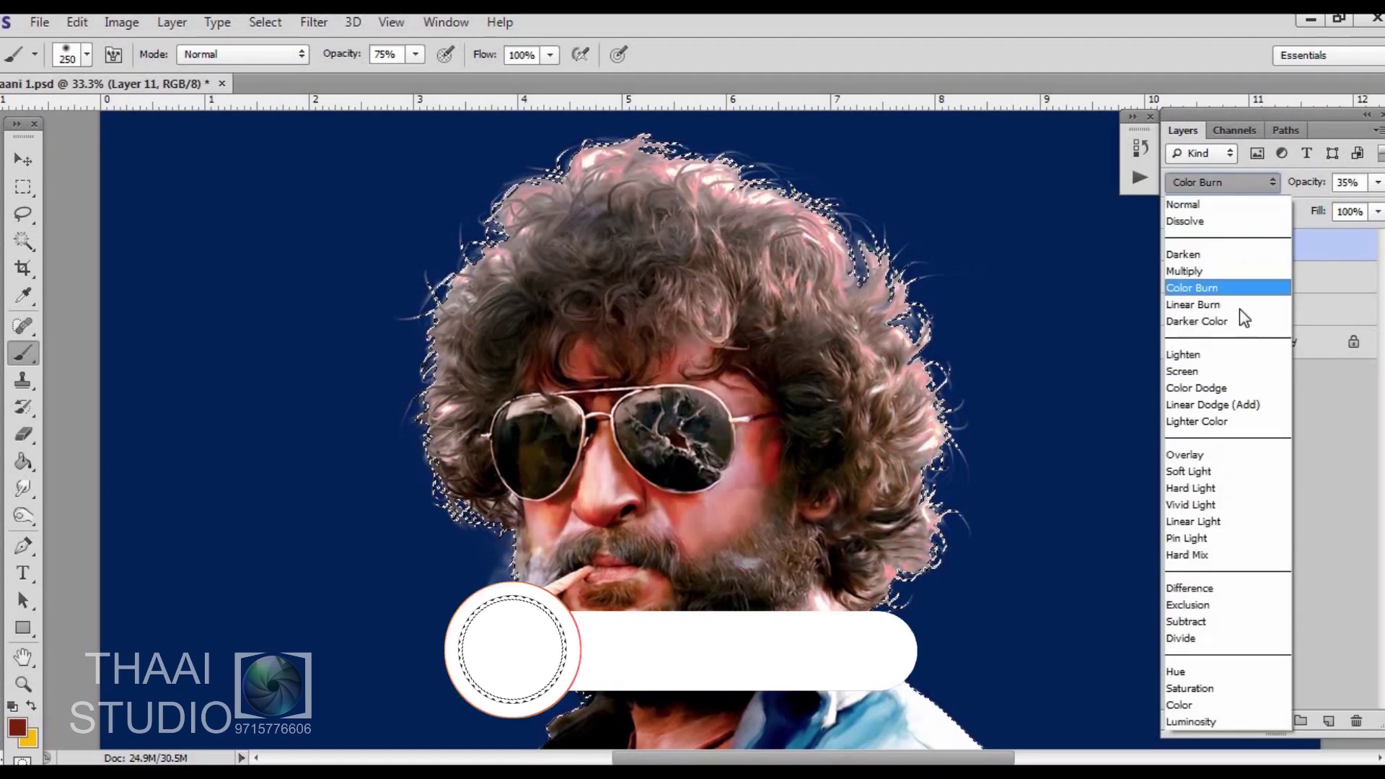
pyautogui.click(1220, 456)
pyautogui.click(1219, 182)
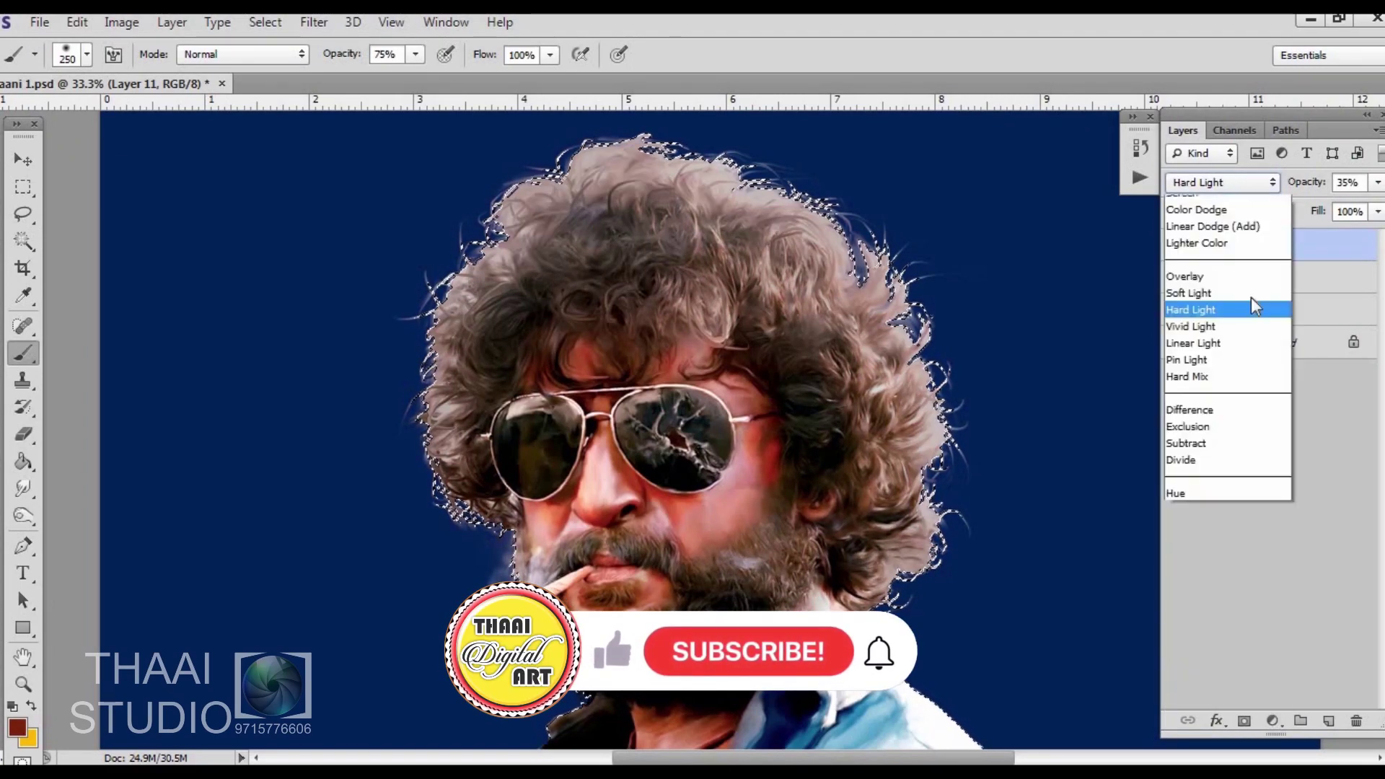
pyautogui.click(1197, 458)
pyautogui.press('Up')
pyautogui.press('Up')
pyautogui.press('Up')
pyautogui.press('Up')
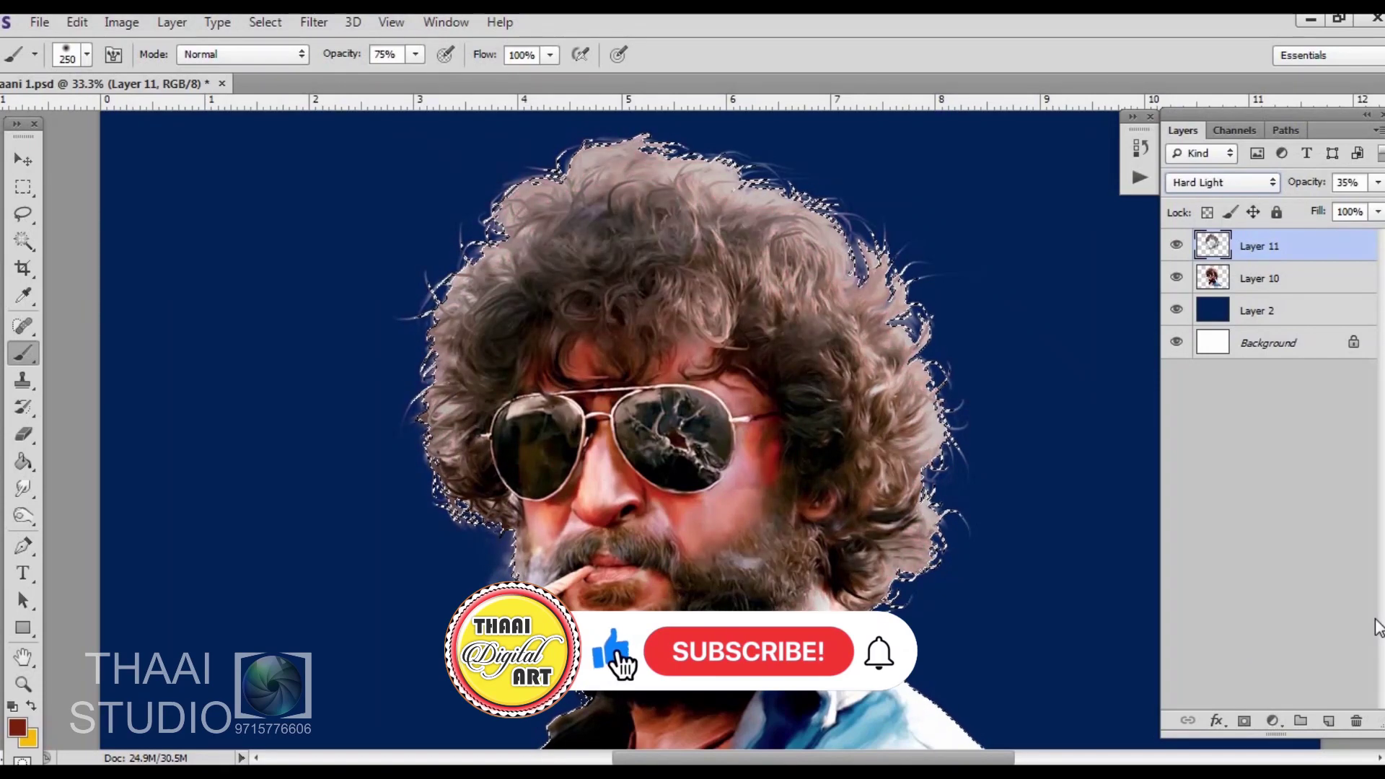
pyautogui.press('Up')
pyautogui.press('Up')
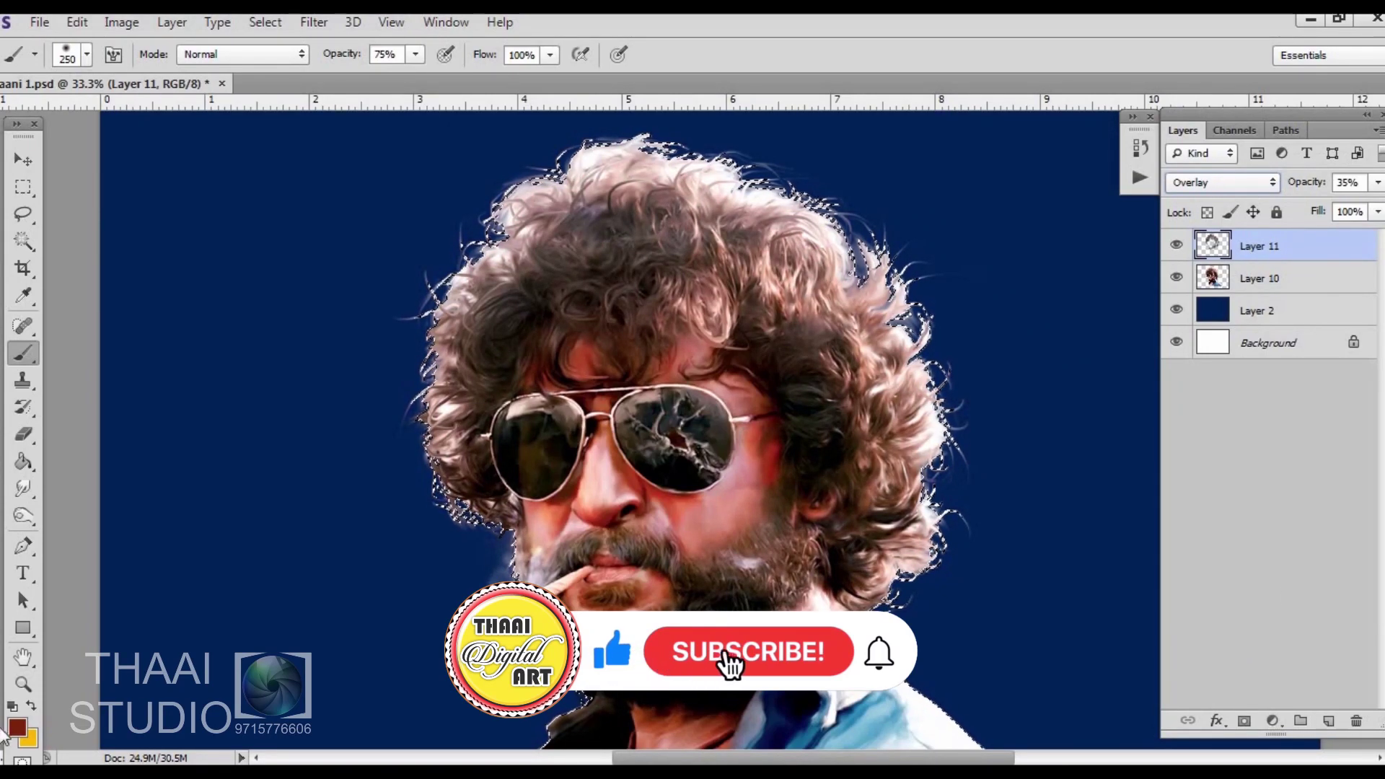
# Set the paint colour to black, merge the tint down, and add a new layer
pyautogui.click(17, 727)
pyautogui.click(1190, 260)
pyautogui.hotkey('ctrl', 'e')
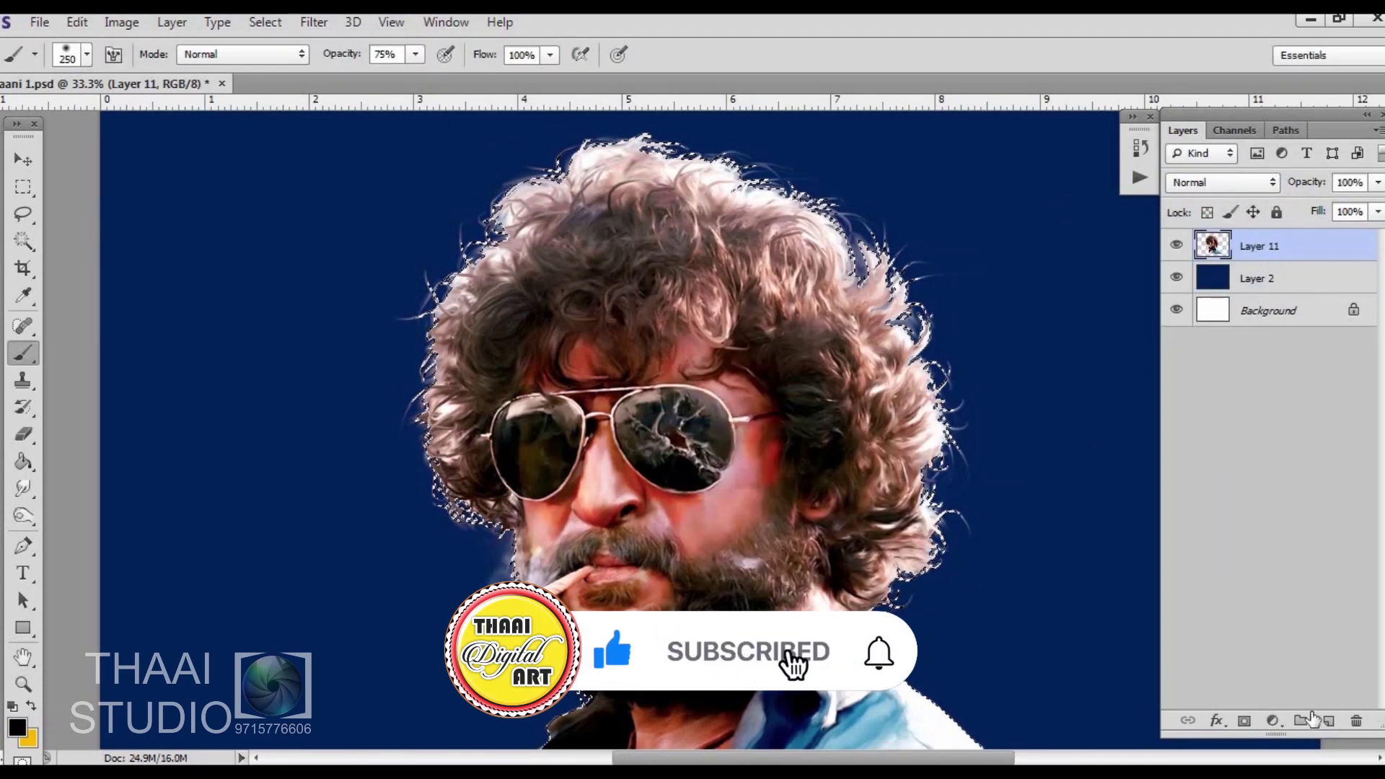
pyautogui.click(1223, 182)
# Set the brush opacity to 27% and the new Layer 12 to Color blending
pyautogui.click(1197, 268)
pyautogui.hotkey('ctrl', 'shift', 'alt', 'n')
pyautogui.press('2')
pyautogui.press('7')
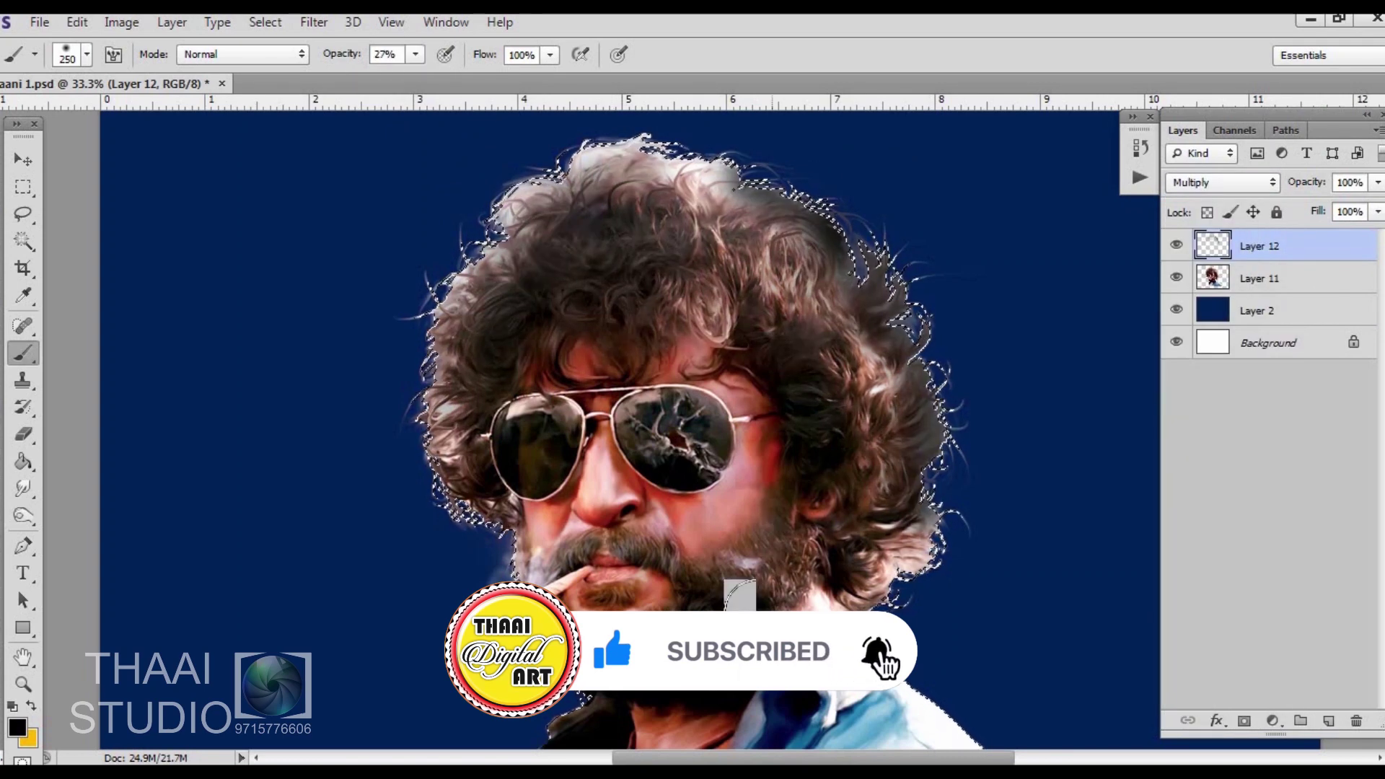
pyautogui.click(1222, 183)
pyautogui.click(1226, 472)
pyautogui.rightClick(1259, 245)
pyautogui.press('Escape')
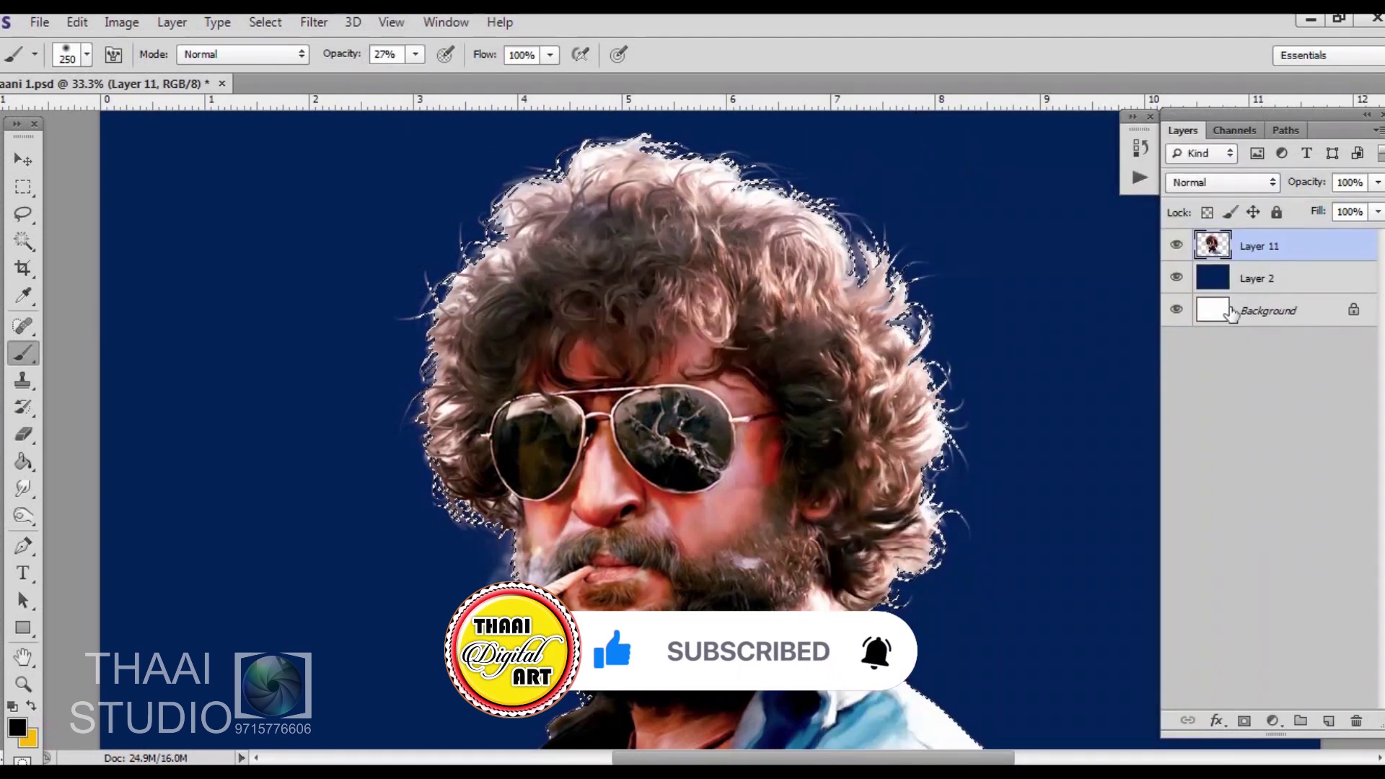
pyautogui.click(1222, 183)
pyautogui.click(1197, 695)
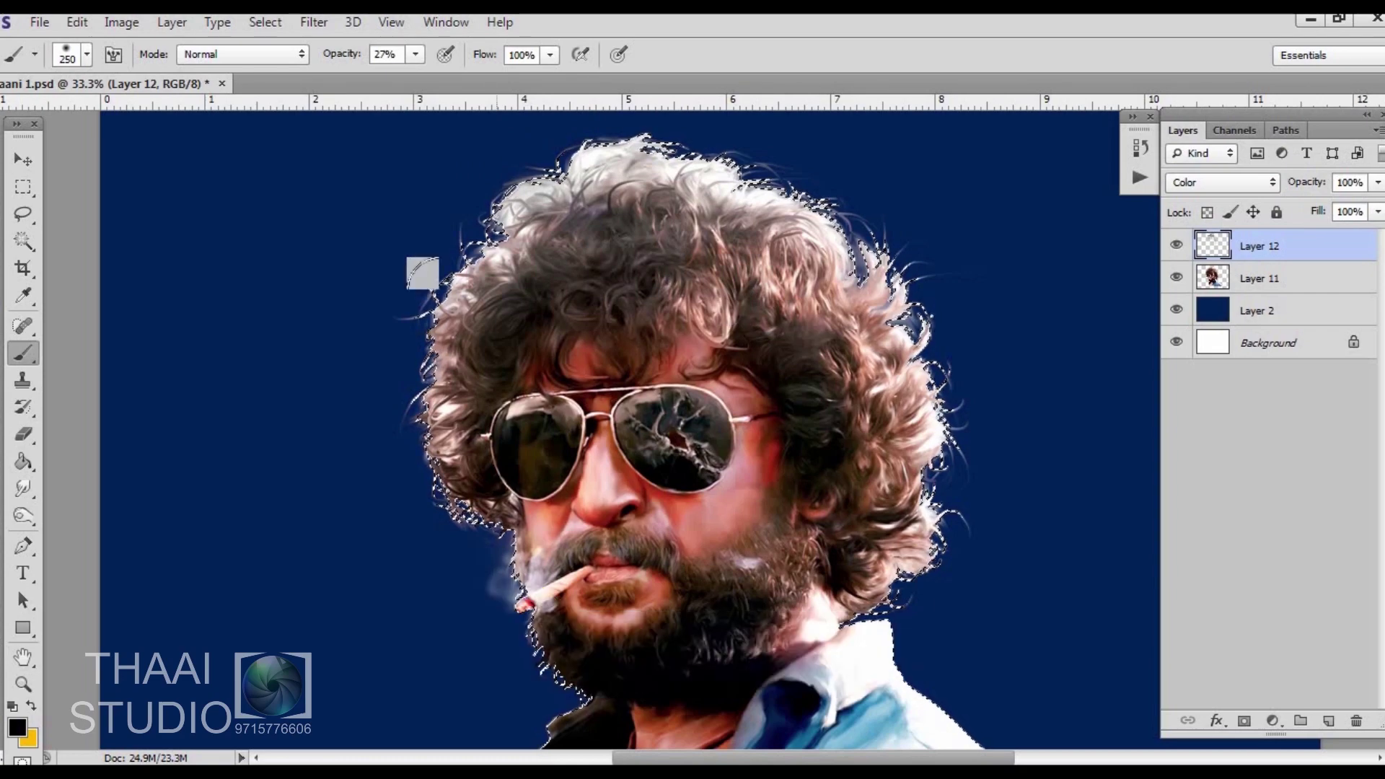
# Recolour the chin, neck and blue shirt with a size-35 brush at 100% opacity
pyautogui.press('[')
pyautogui.press('[')
pyautogui.hotkey('ctrl', '+')
pyautogui.hotkey('ctrl', '+')
pyautogui.press('[')
pyautogui.press('[')
pyautogui.press('[')
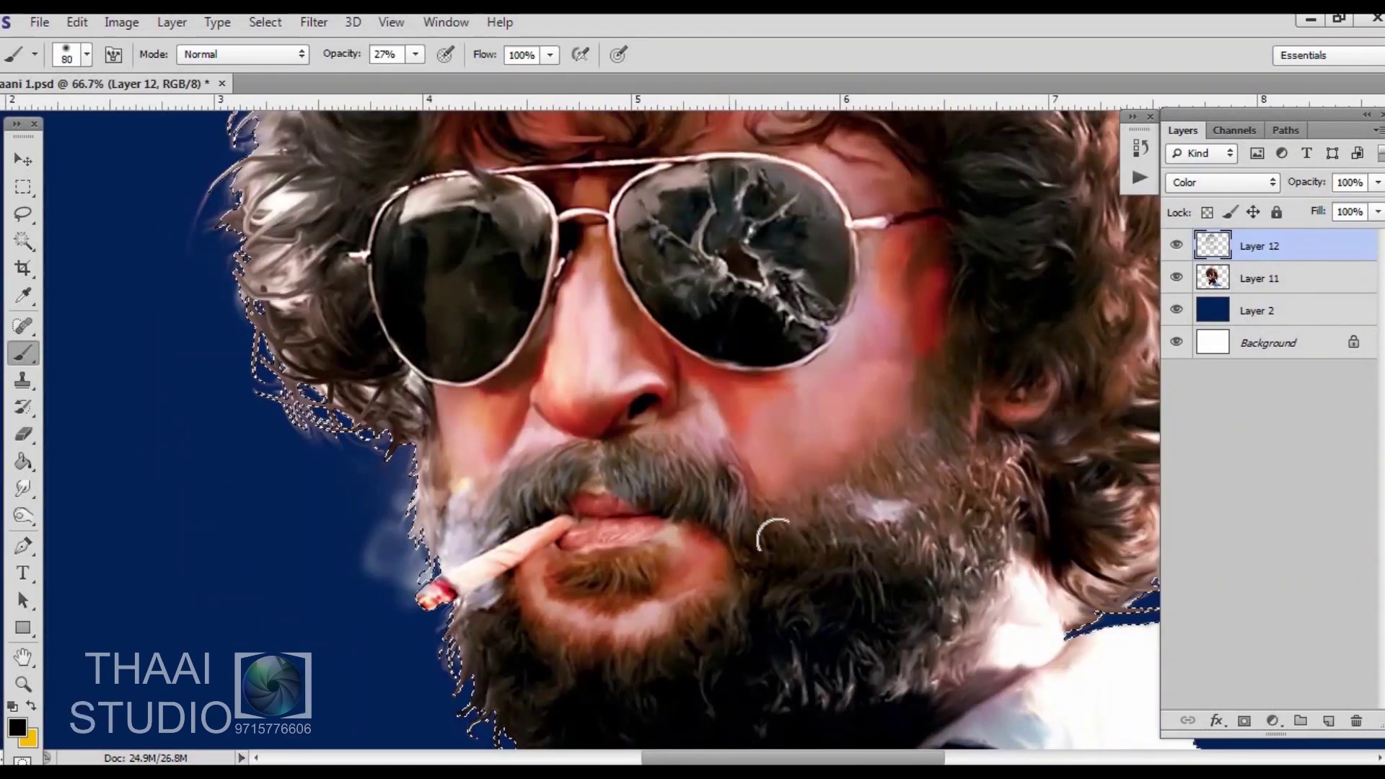
pyautogui.hotkey('ctrl', '-')
pyautogui.hotkey('ctrl', '+')
pyautogui.hotkey('ctrl', '+')
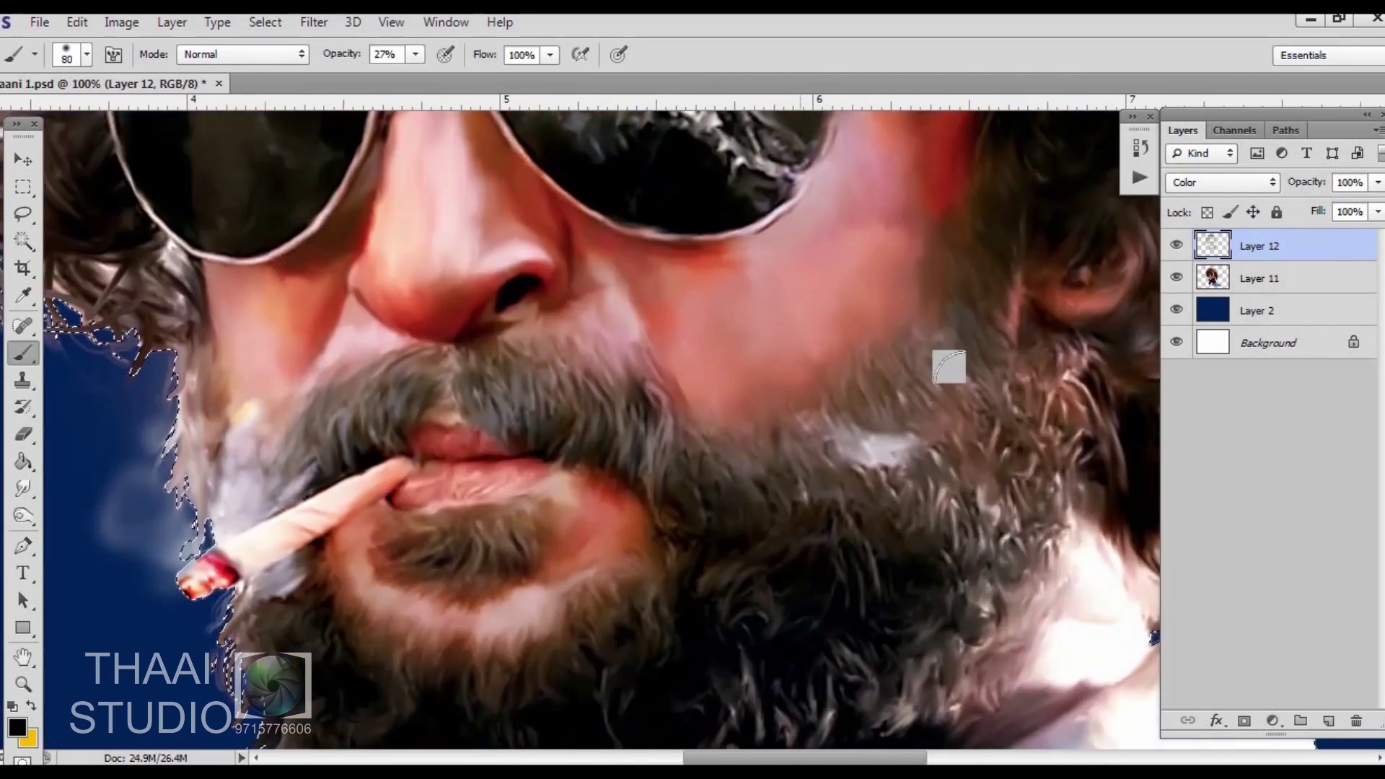
pyautogui.hotkey('ctrl', '-')
pyautogui.scroll(-3, 264, 433)
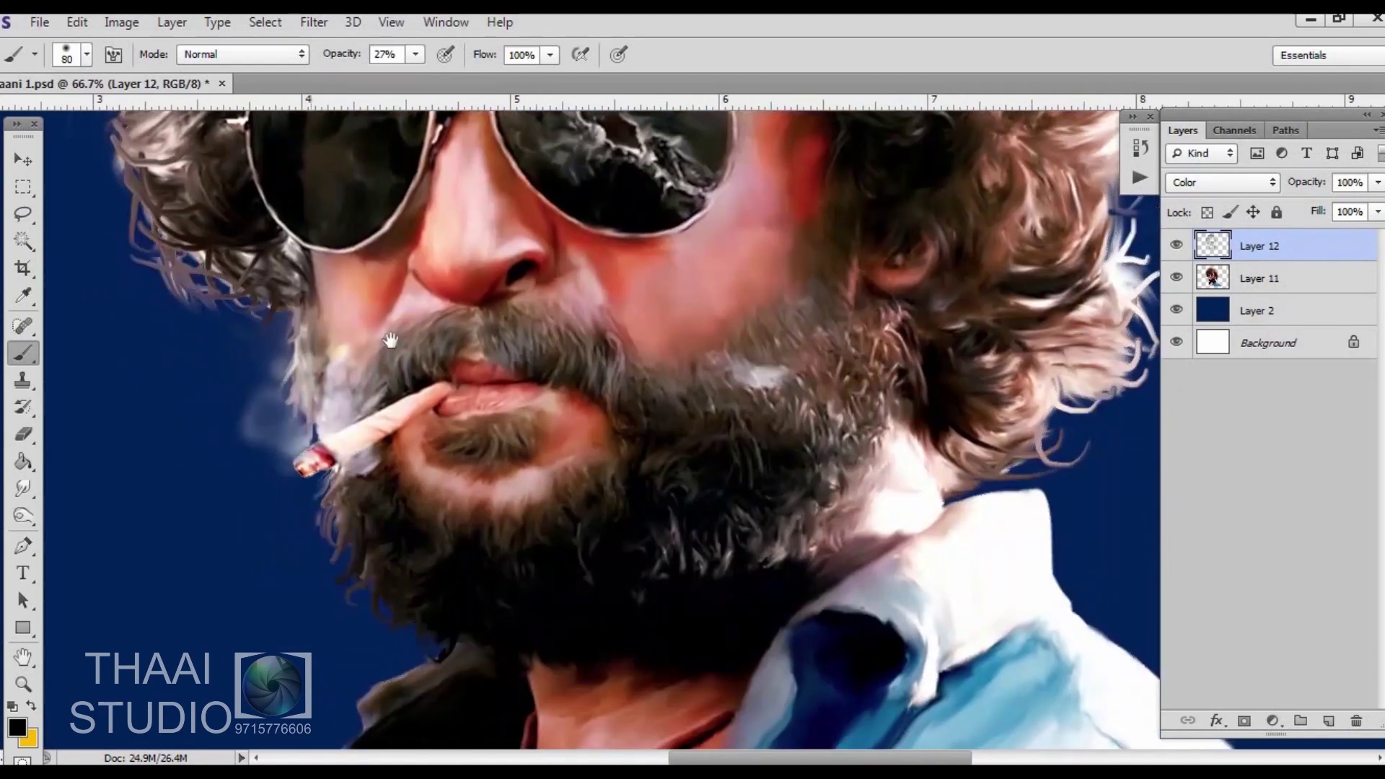
pyautogui.scroll(-3, 433, 469)
pyautogui.scroll(-2, 649, 505)
pyautogui.press('[')
pyautogui.press('[')
pyautogui.press('[')
pyautogui.press('0')
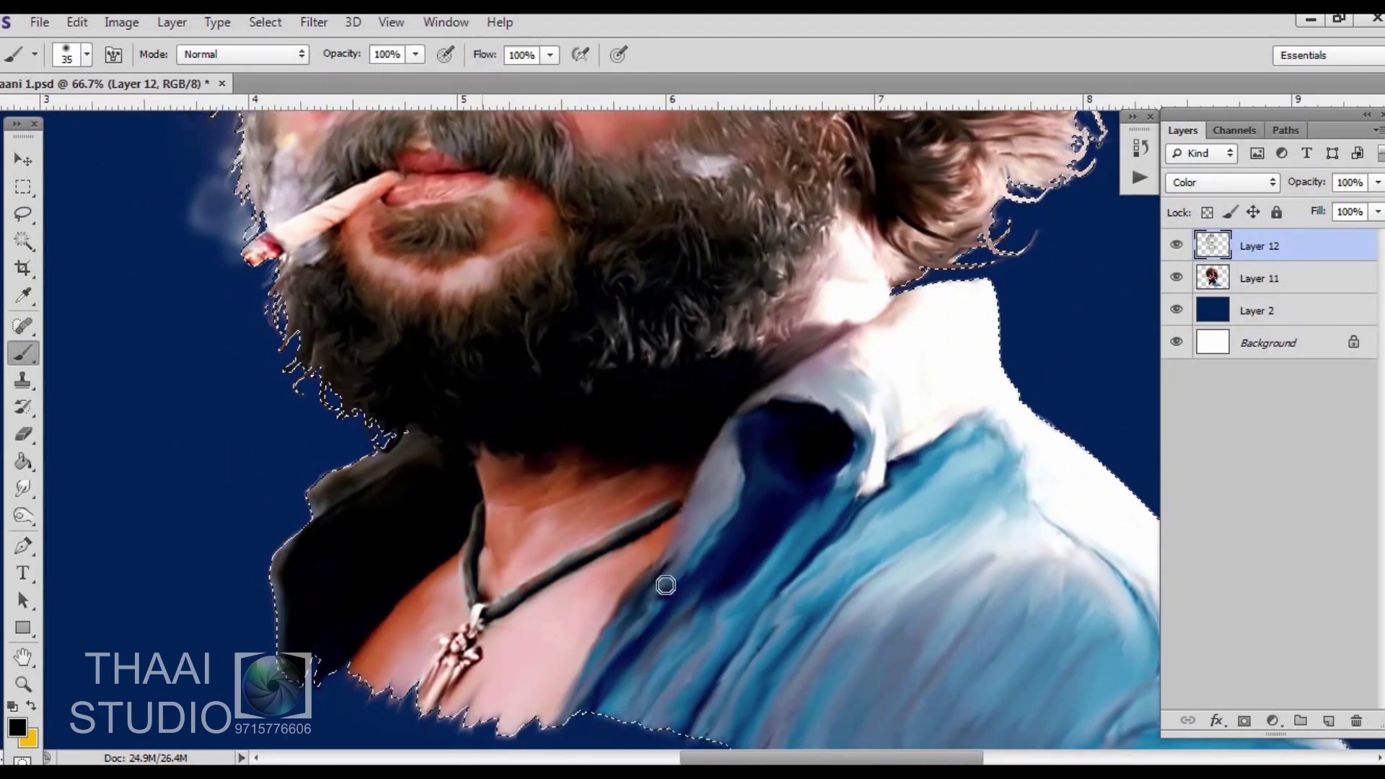
pyautogui.hotkey('ctrl', '-')
pyautogui.hotkey('ctrl', '-')
pyautogui.hotkey('ctrl', '+')
pyautogui.hotkey('ctrl', '+')
pyautogui.hotkey('ctrl', 'd')
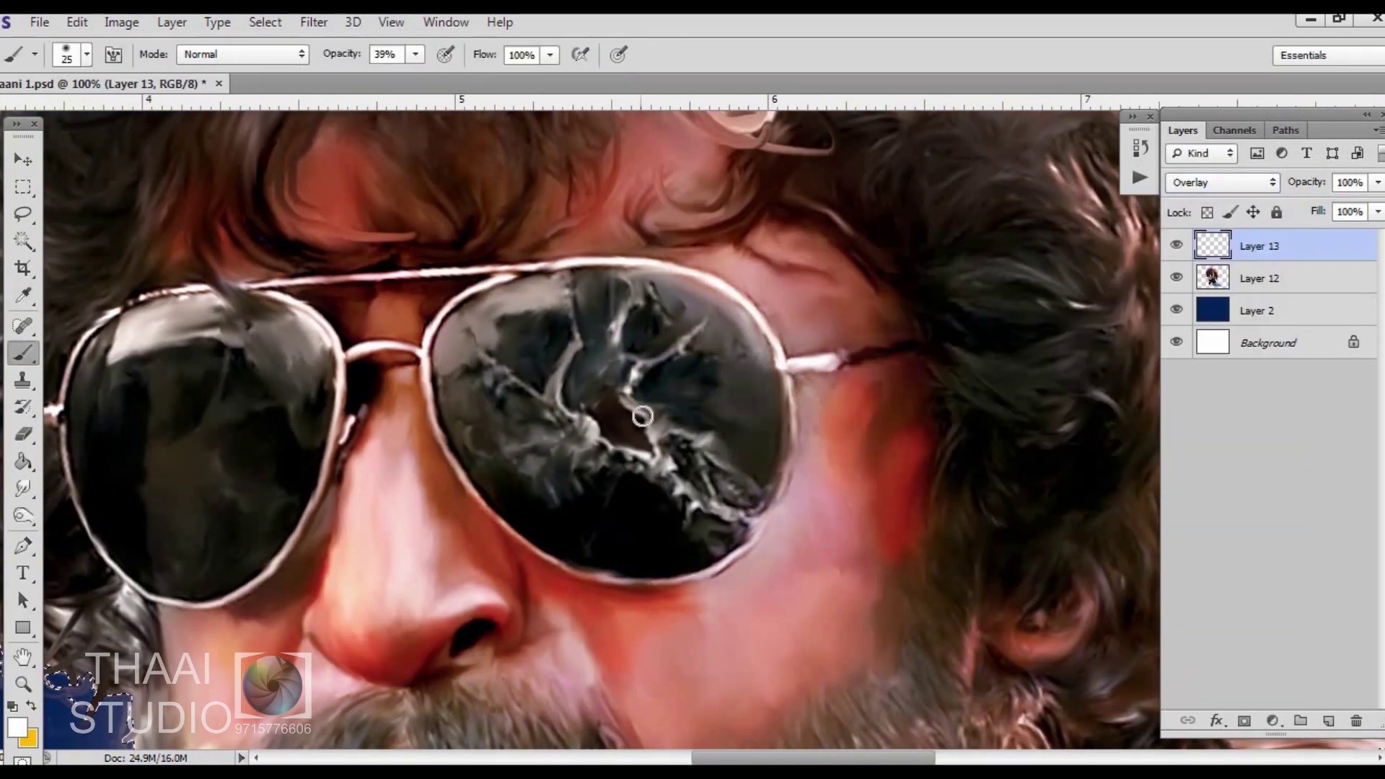
# Paint white Overlay highlights along the tops and edges of both sunglasses lenses
pyautogui.moveTo(768, 368)
pyautogui.mouseDown()
pyautogui.moveTo(572, 402)
pyautogui.moveTo(362, 279)
pyautogui.moveTo(213, 316)
pyautogui.moveTo(469, 179)
pyautogui.mouseUp()
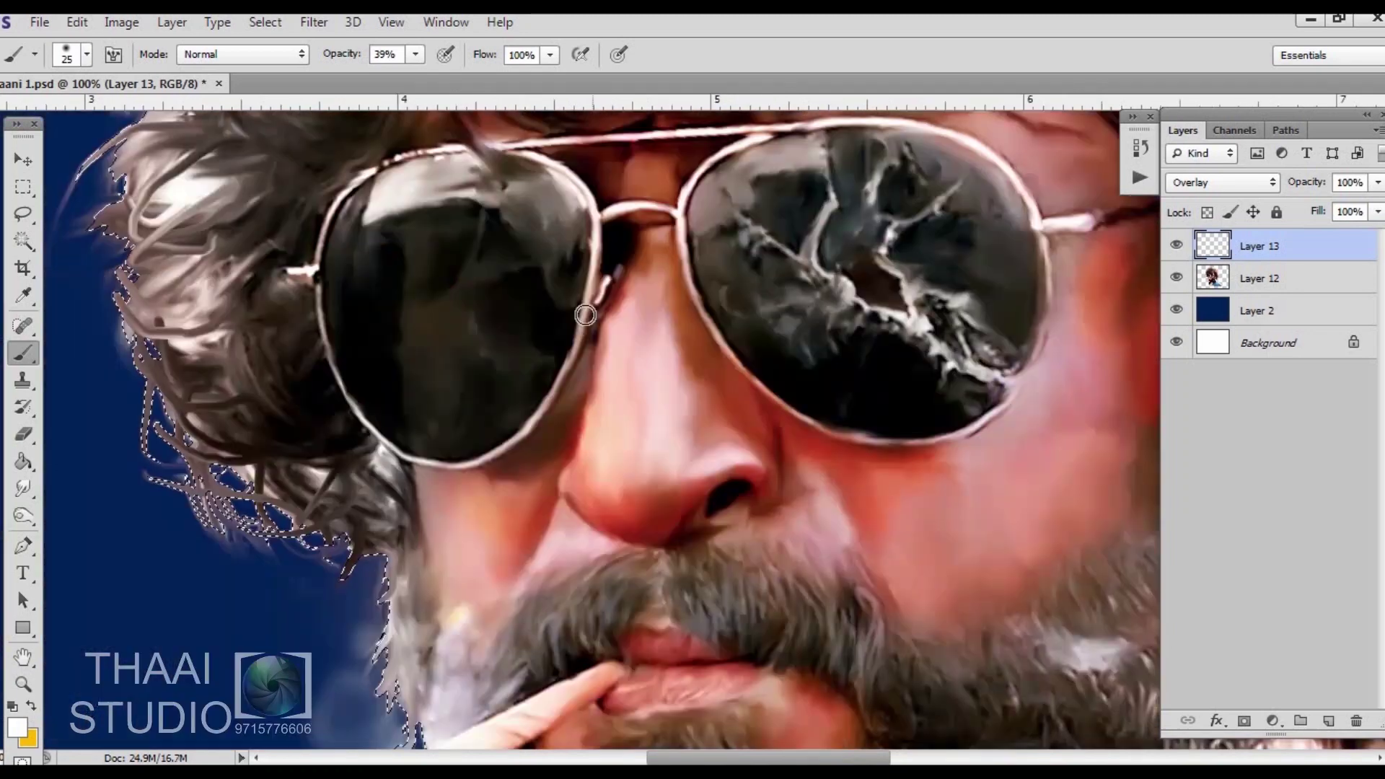
pyautogui.moveTo(577, 303); pyautogui.dragTo(491, 454)
pyautogui.moveTo(303, 274); pyautogui.dragTo(606, 288)
pyautogui.moveTo(693, 238)
pyautogui.mouseDown()
pyautogui.moveTo(997, 389)
pyautogui.moveTo(881, 380)
pyautogui.mouseUp()
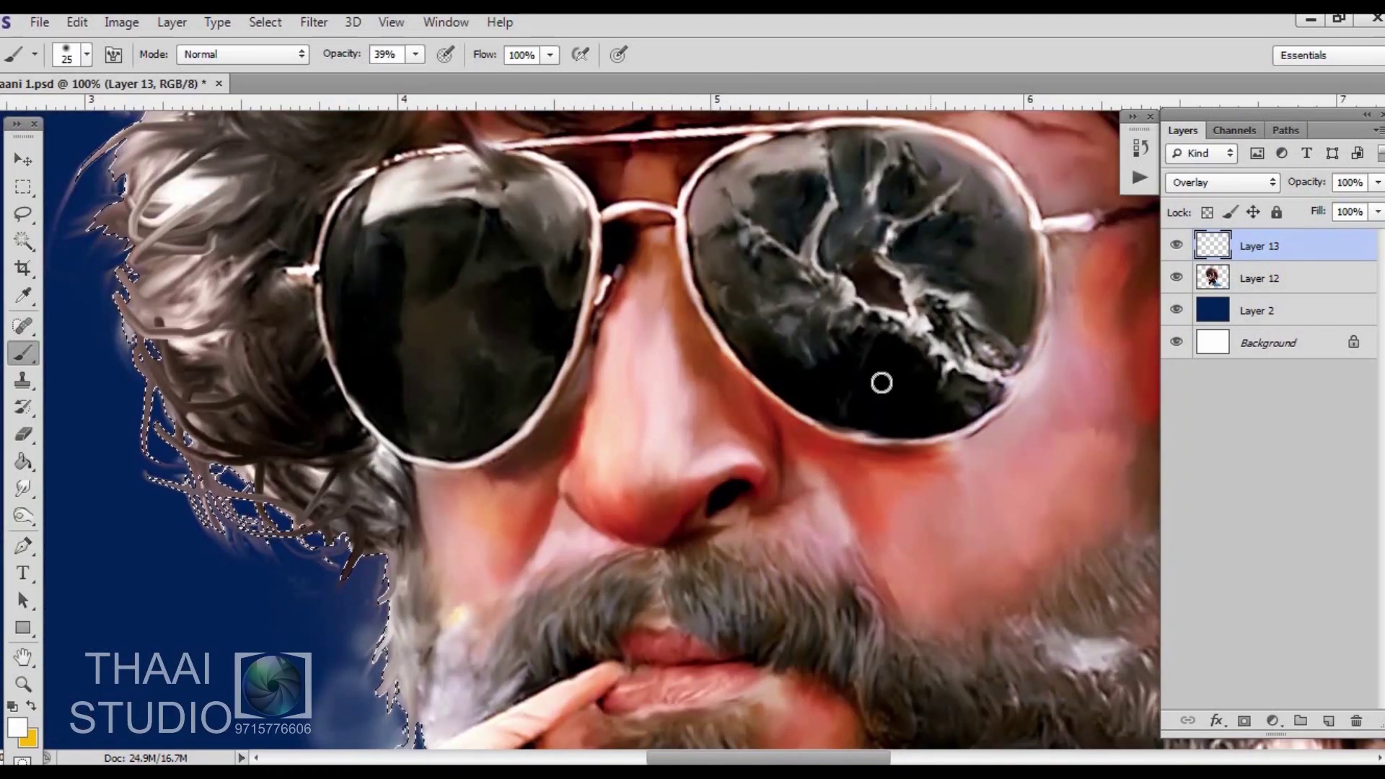
# Erase excess lens highlight and add a bright white highlight on the beard
pyautogui.press('e')
pyautogui.hotkey('ctrl', '-')
pyautogui.moveTo(721, 324); pyautogui.dragTo(778, 366)
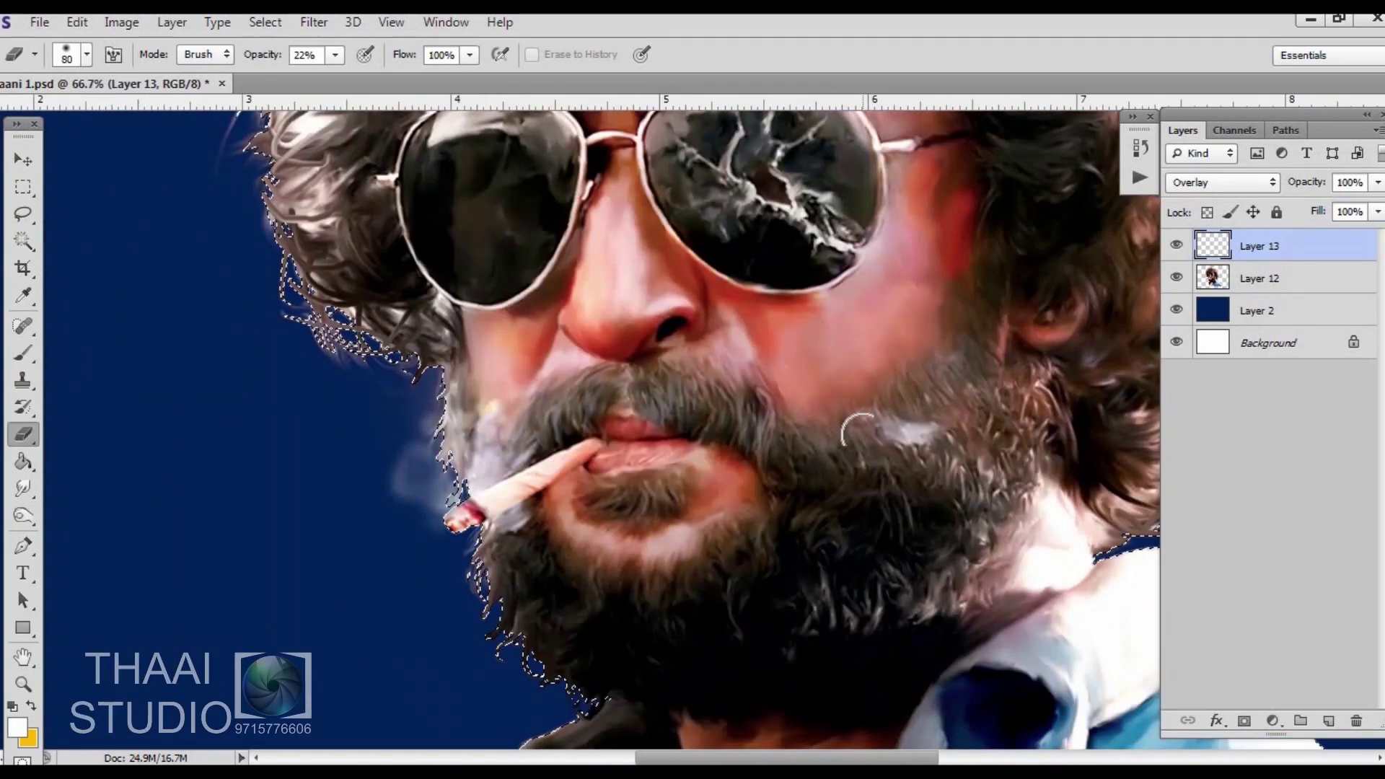
pyautogui.press('b')
pyautogui.moveTo(859, 418); pyautogui.dragTo(818, 449)
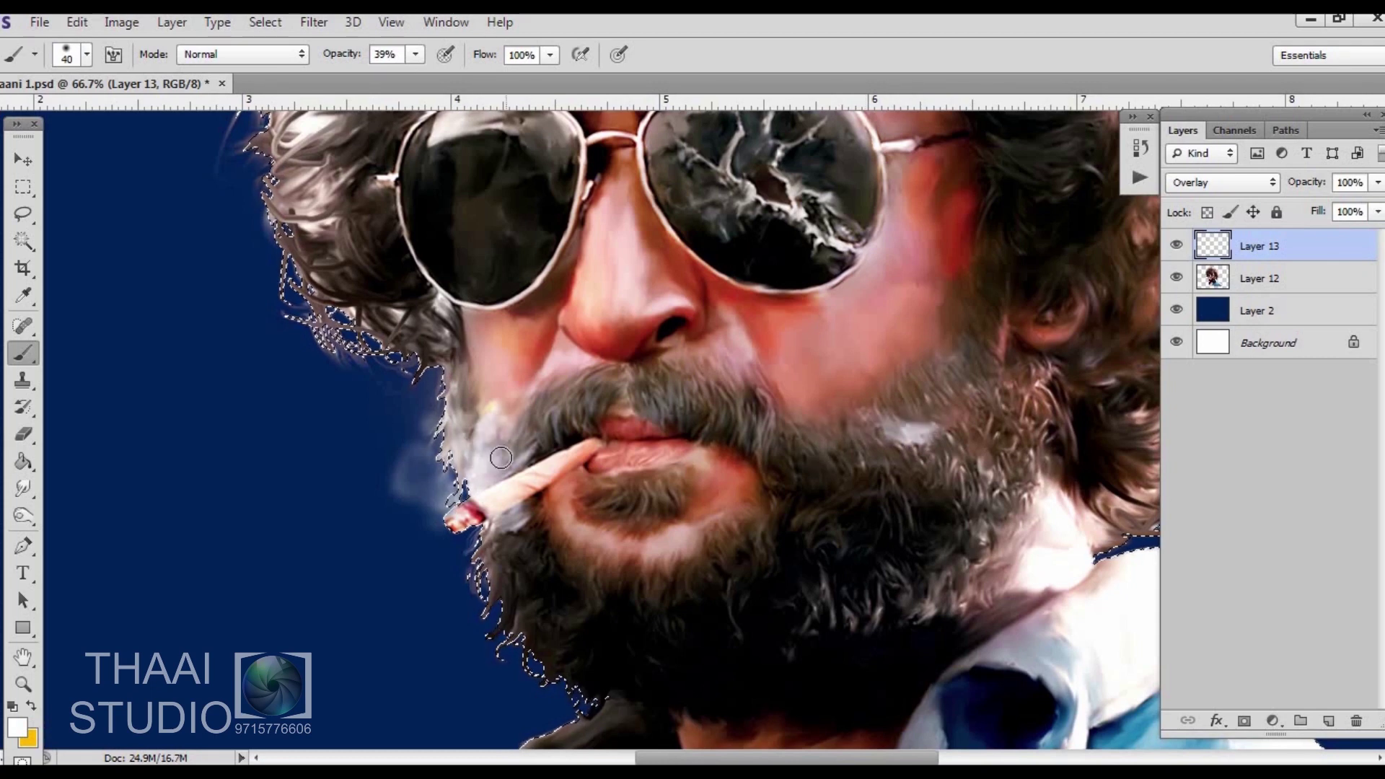
pyautogui.hotkey('ctrl', '-')
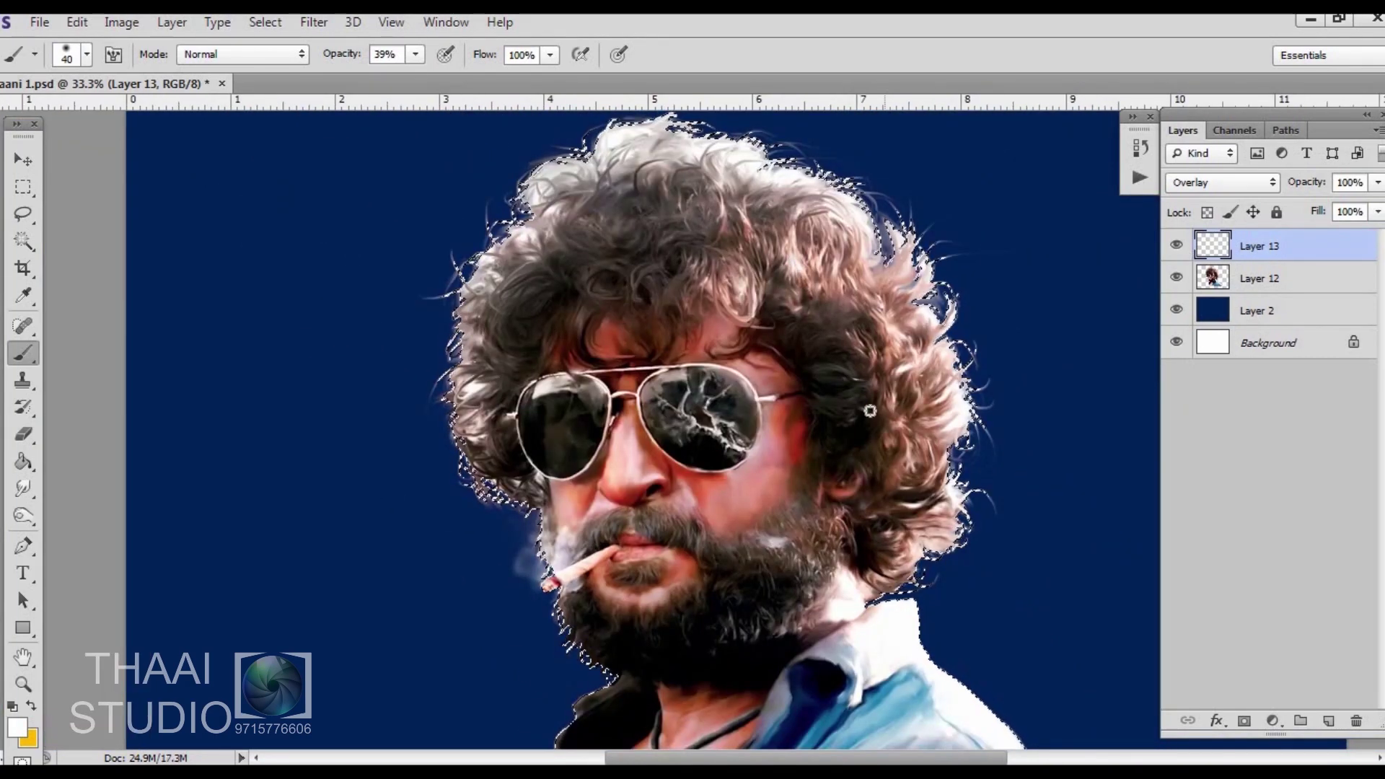
pyautogui.moveTo(869, 405); pyautogui.dragTo(830, 250)
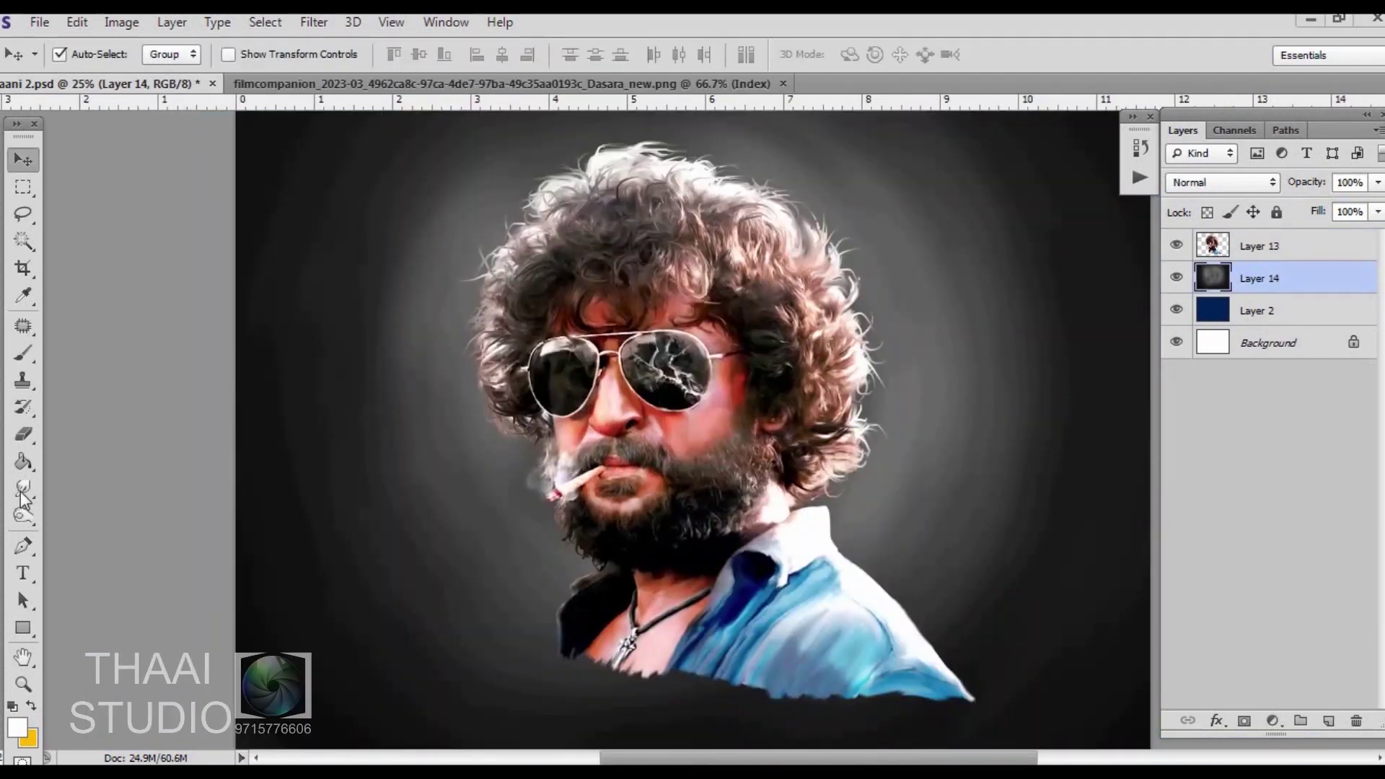
pyautogui.rightClick(719, 393)
# Smudge the grey background into smoky swirls beside the hair with a round brush at 62% strength
pyautogui.press('Escape')
pyautogui.press('r')
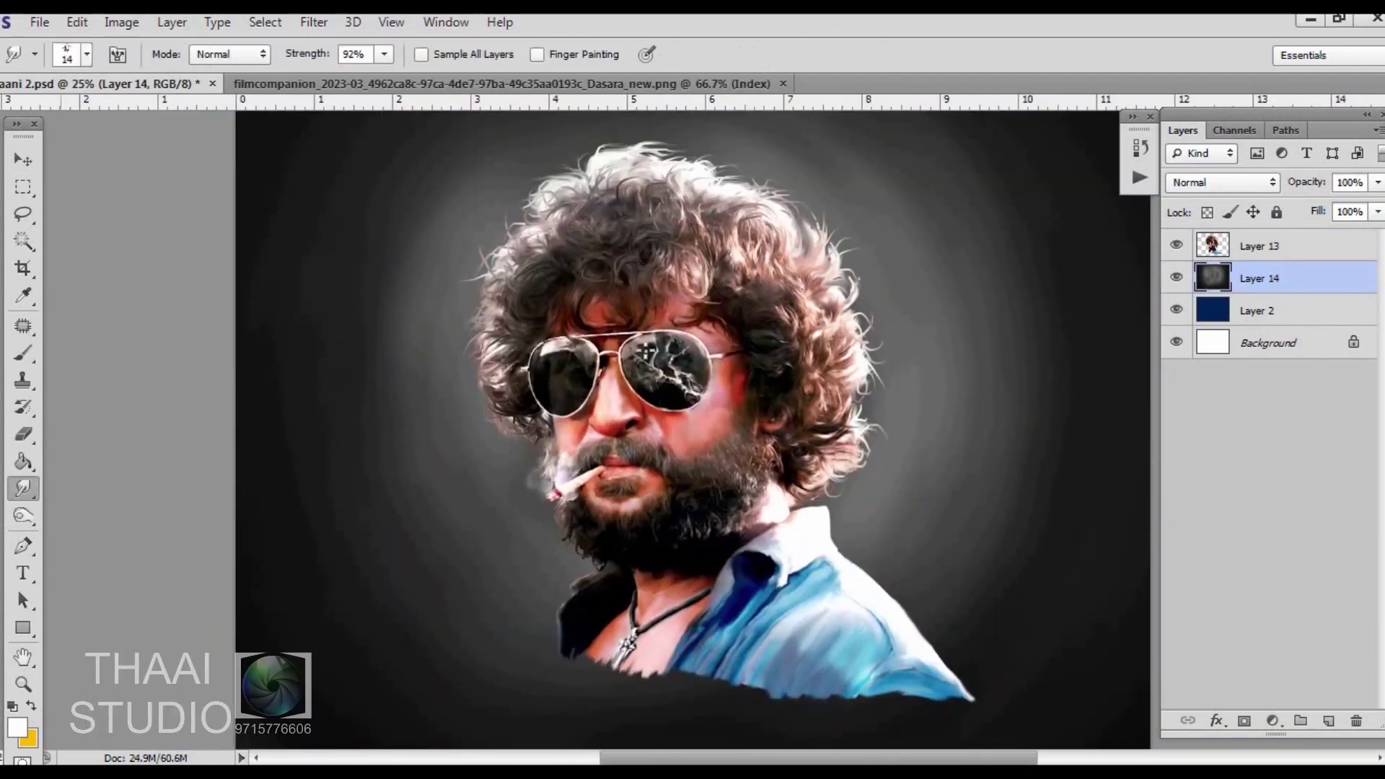
pyautogui.rightClick(649, 350)
pyautogui.click(935, 54)
pyautogui.rightClick(515, 372)
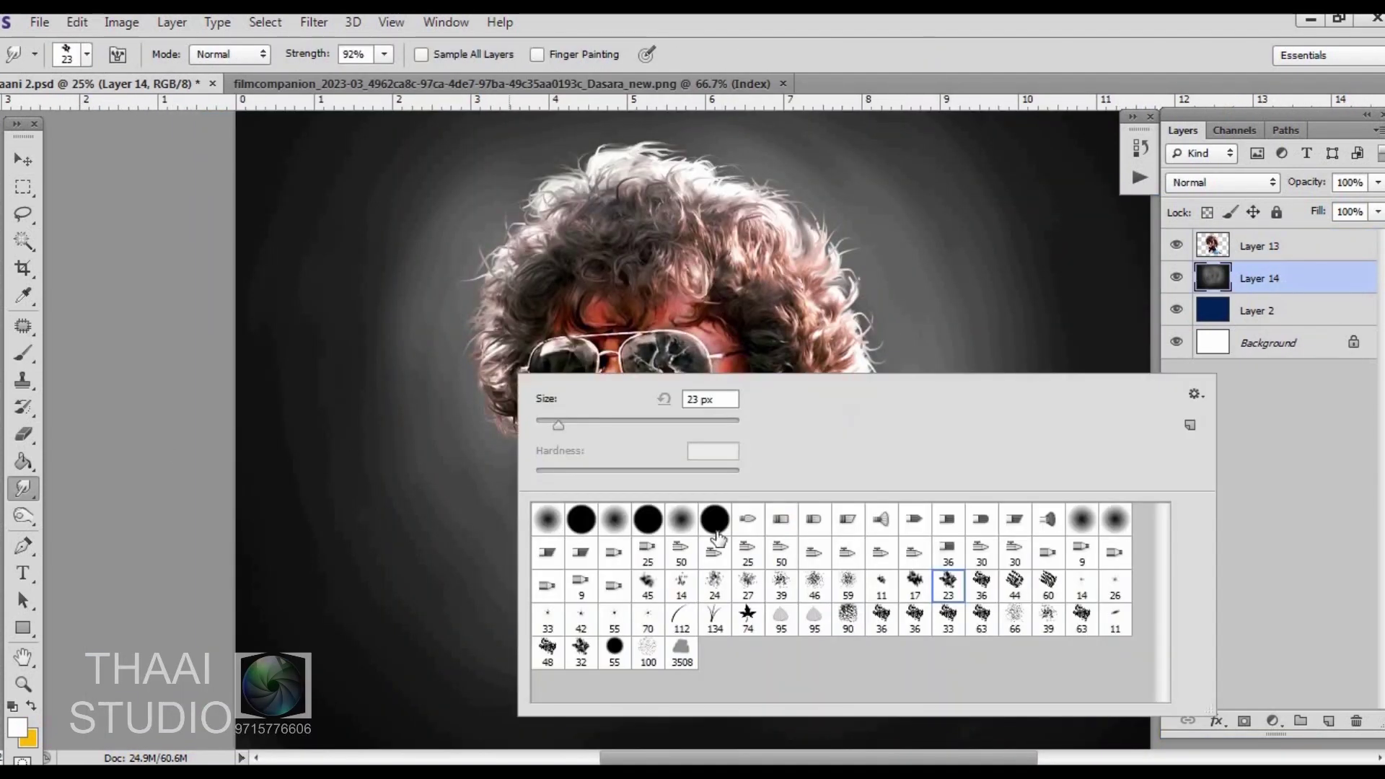
pyautogui.doubleClick(712, 521)
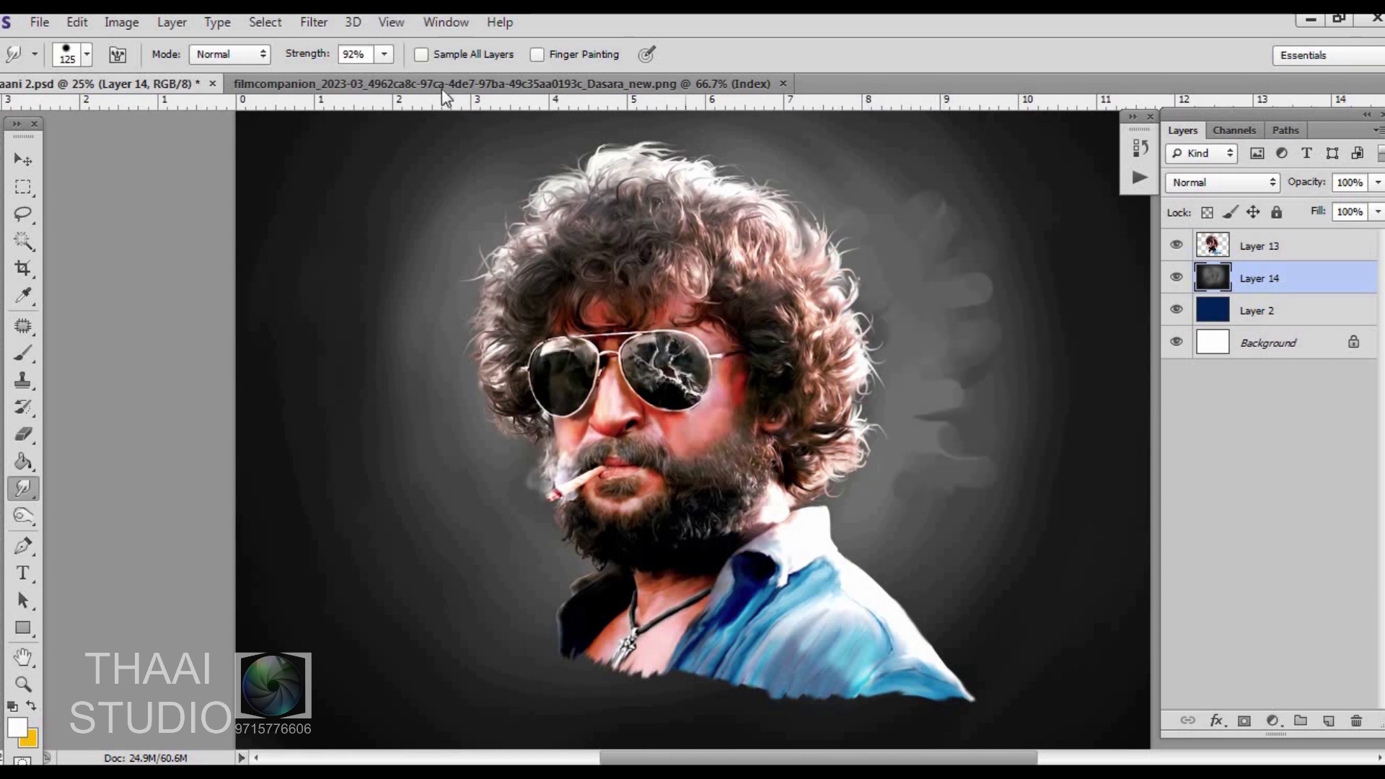
pyautogui.click(917, 257)
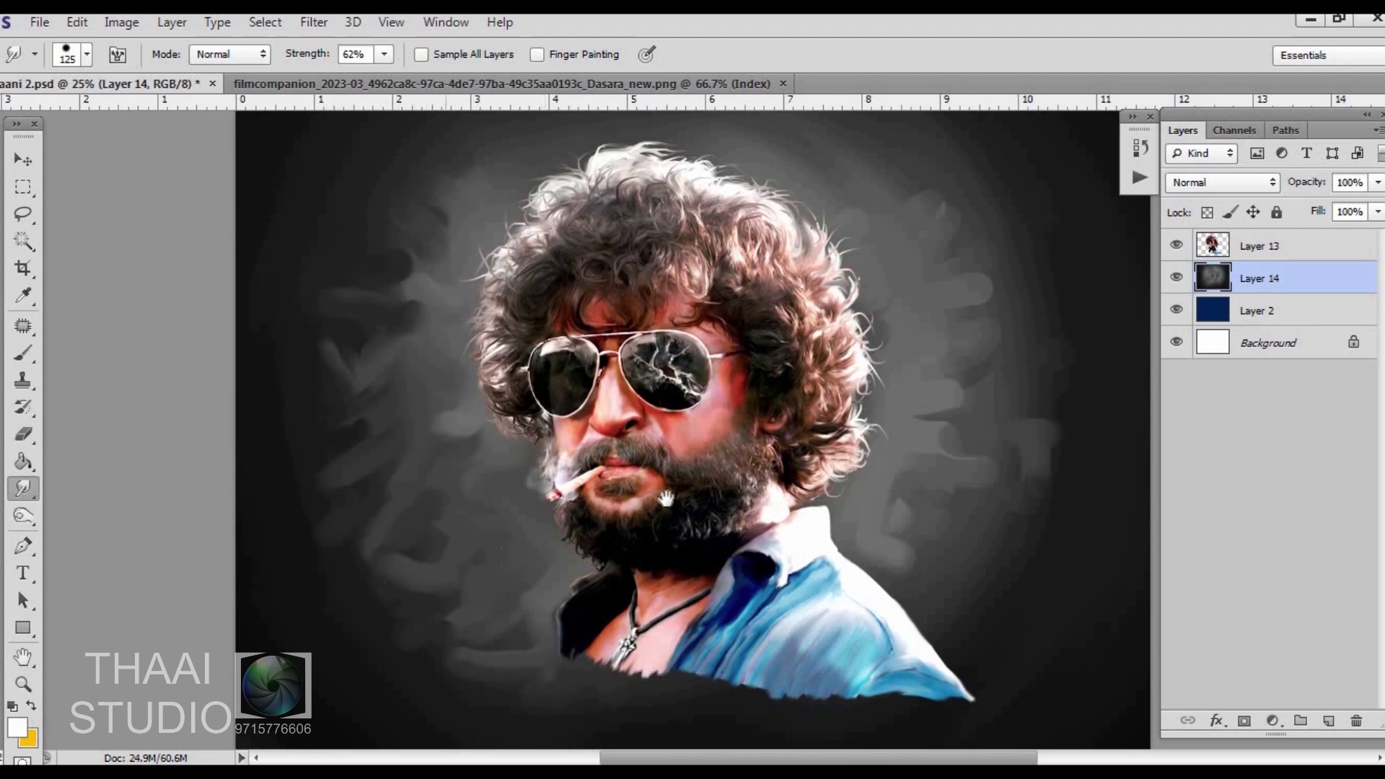
pyautogui.moveTo(665, 498); pyautogui.dragTo(646, 605)
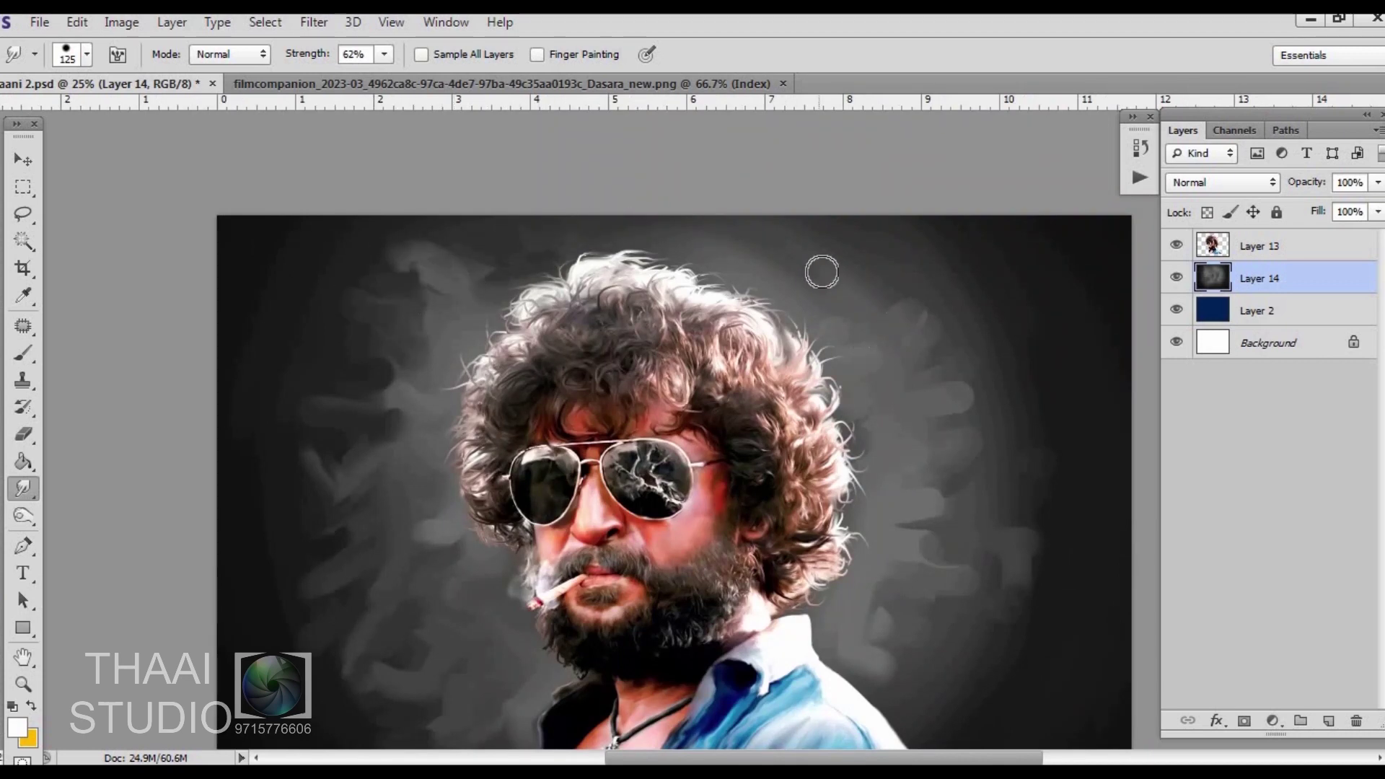
pyautogui.moveTo(821, 272)
pyautogui.mouseDown()
pyautogui.moveTo(983, 343)
pyautogui.moveTo(1040, 504)
pyautogui.mouseUp()
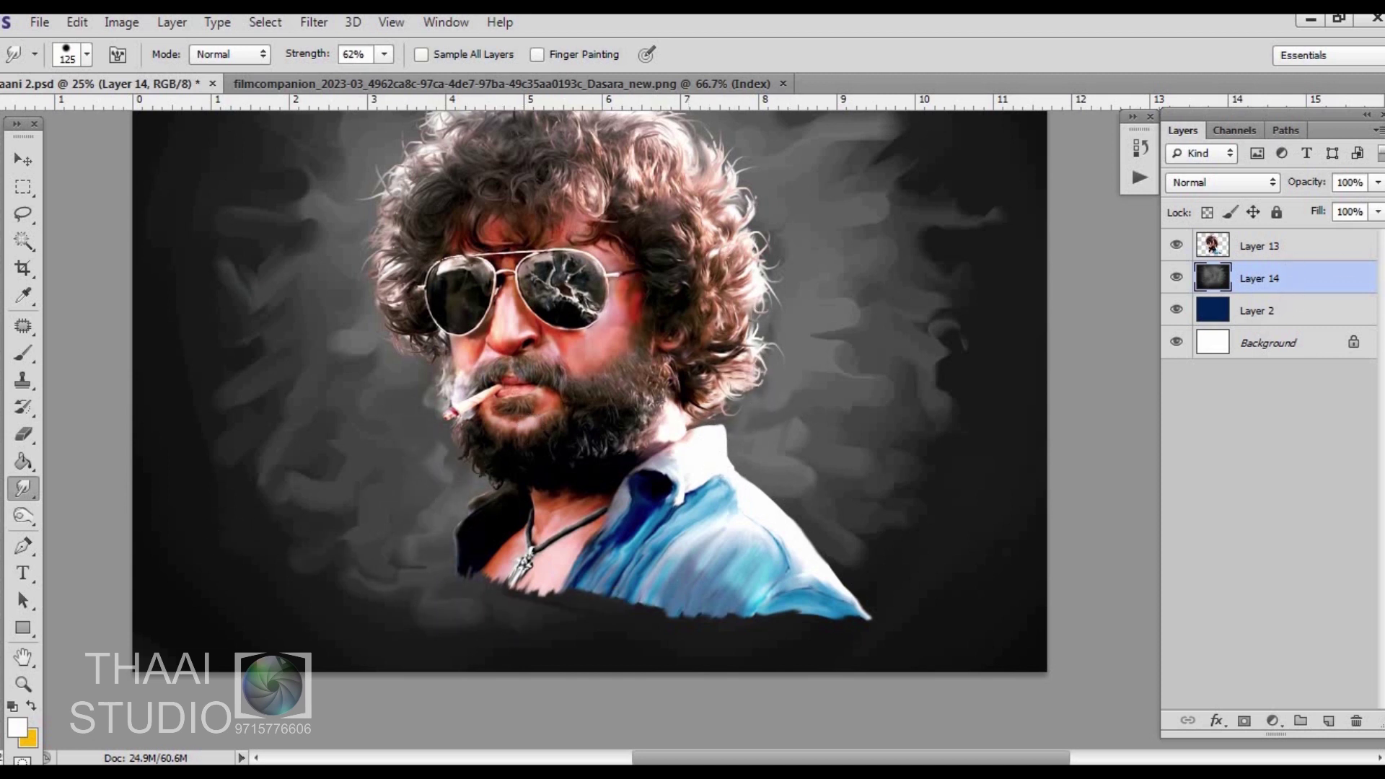
# Fade the shirt's jagged lower edge into the dark with the Eraser at 41%
pyautogui.hotkey('alt', ']')
pyautogui.press('e')
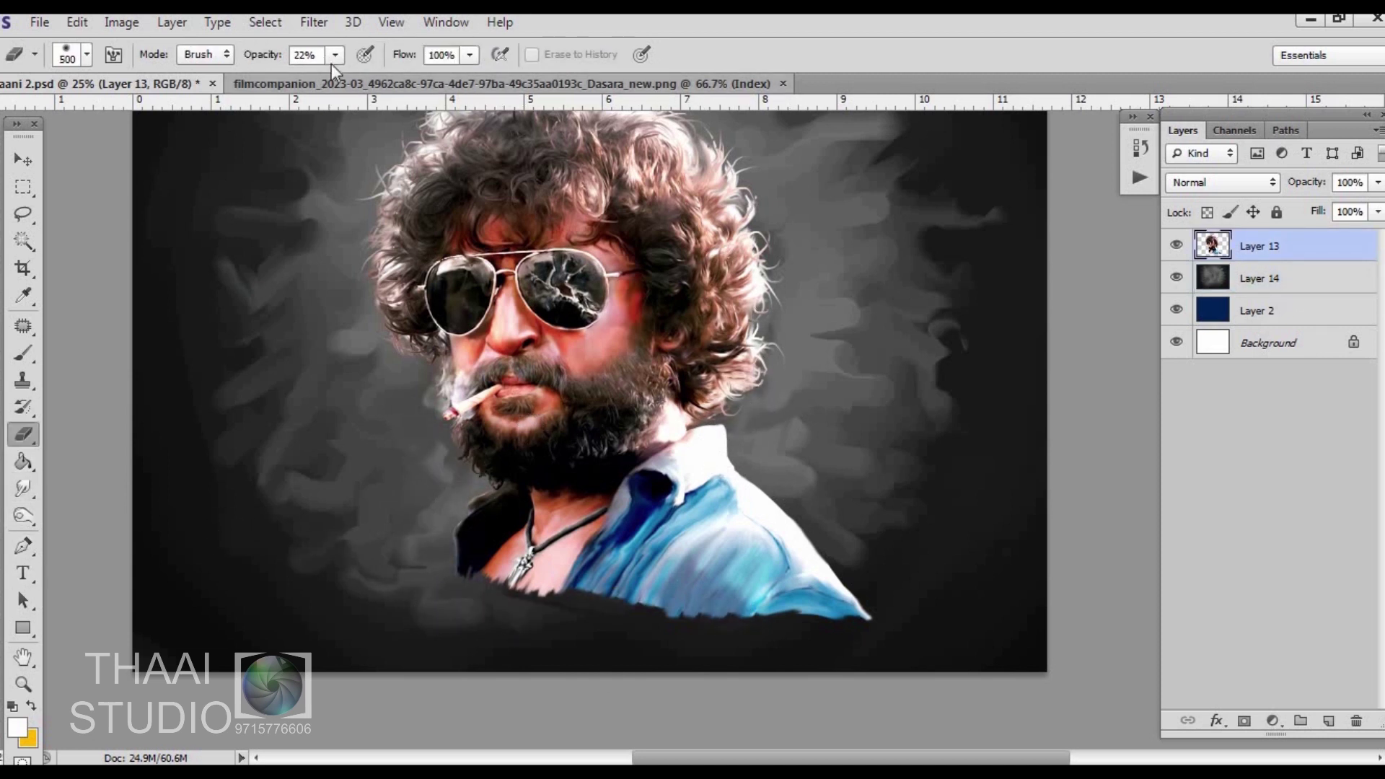
pyautogui.press('4')
pyautogui.press('1')
pyautogui.moveTo(685, 599); pyautogui.dragTo(830, 569)
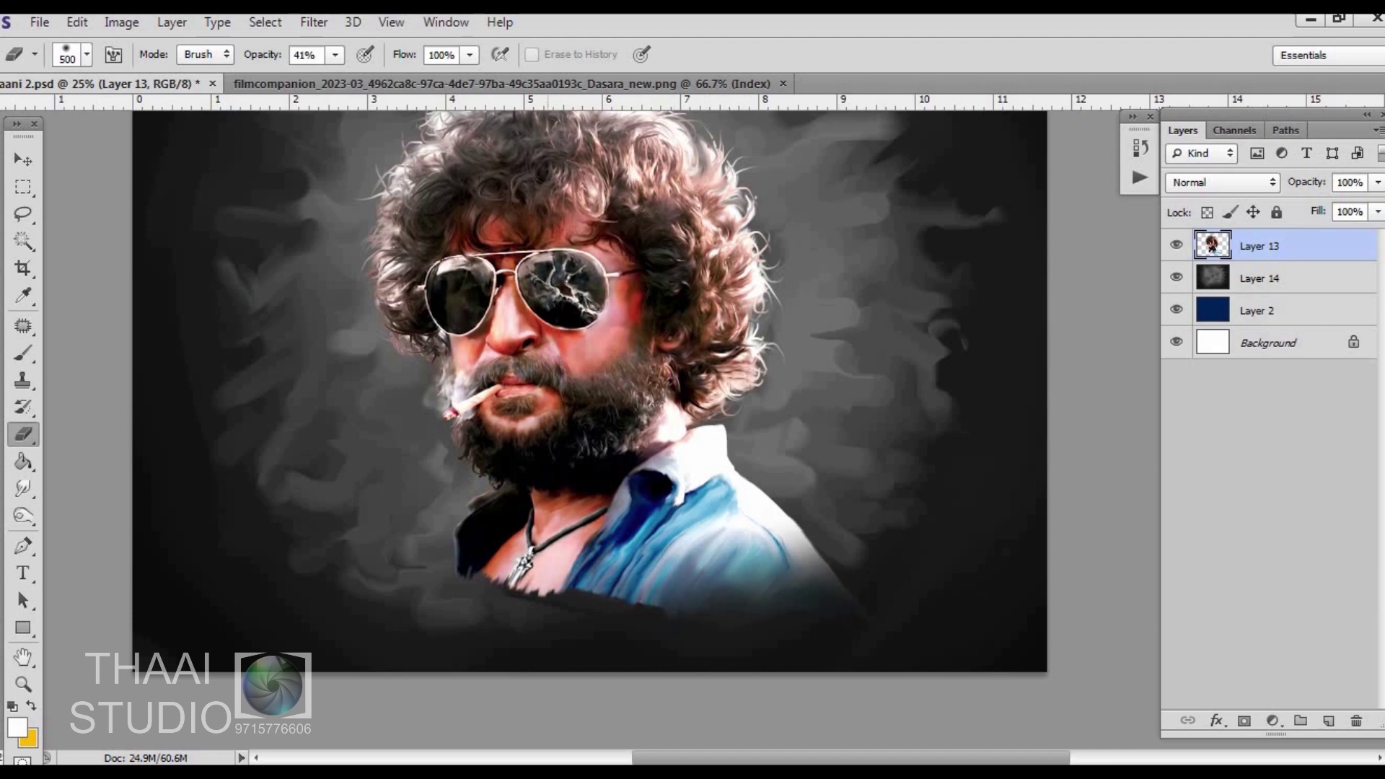
pyautogui.moveTo(505, 577); pyautogui.dragTo(649, 584)
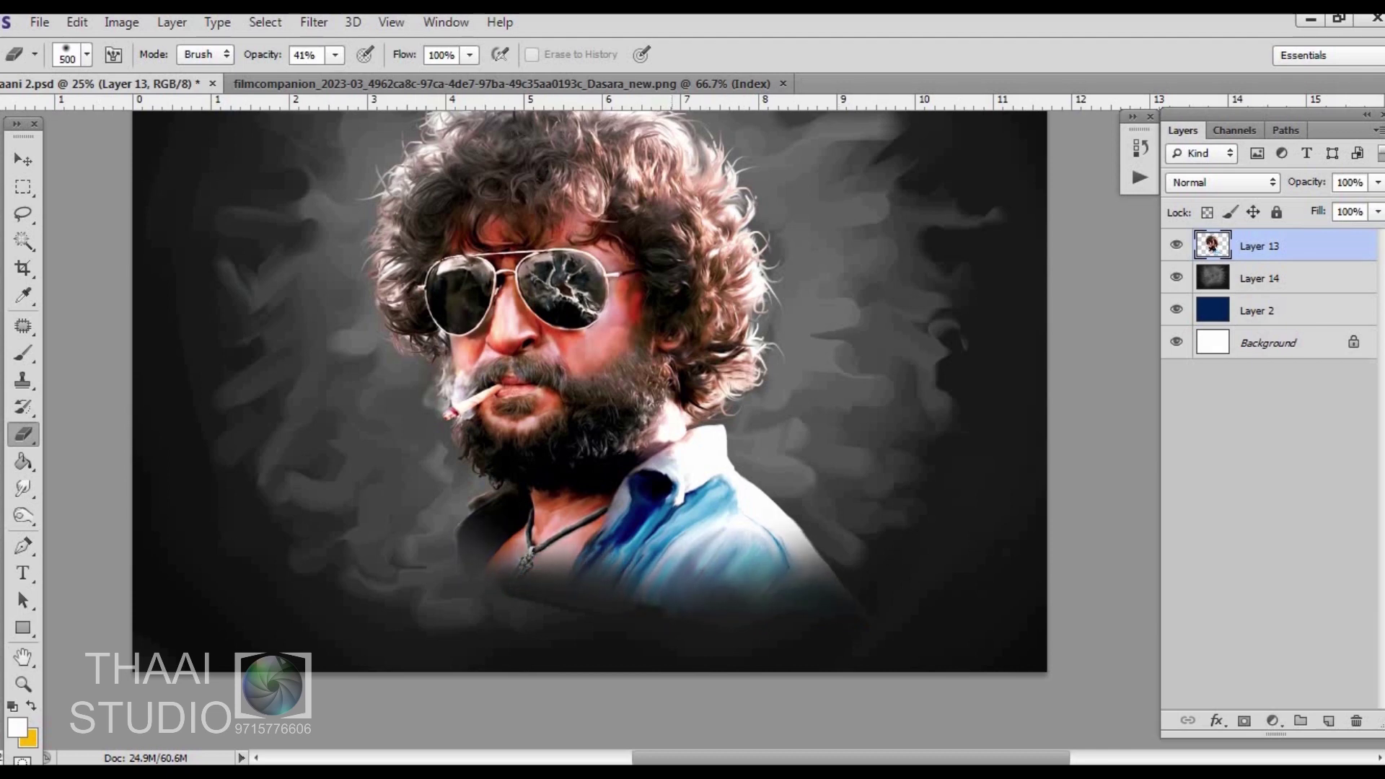
pyautogui.click(40, 166)
# Darken the bottom, left and right edges of the background with black at 9% opacity
pyautogui.hotkey('ctrl', '+')
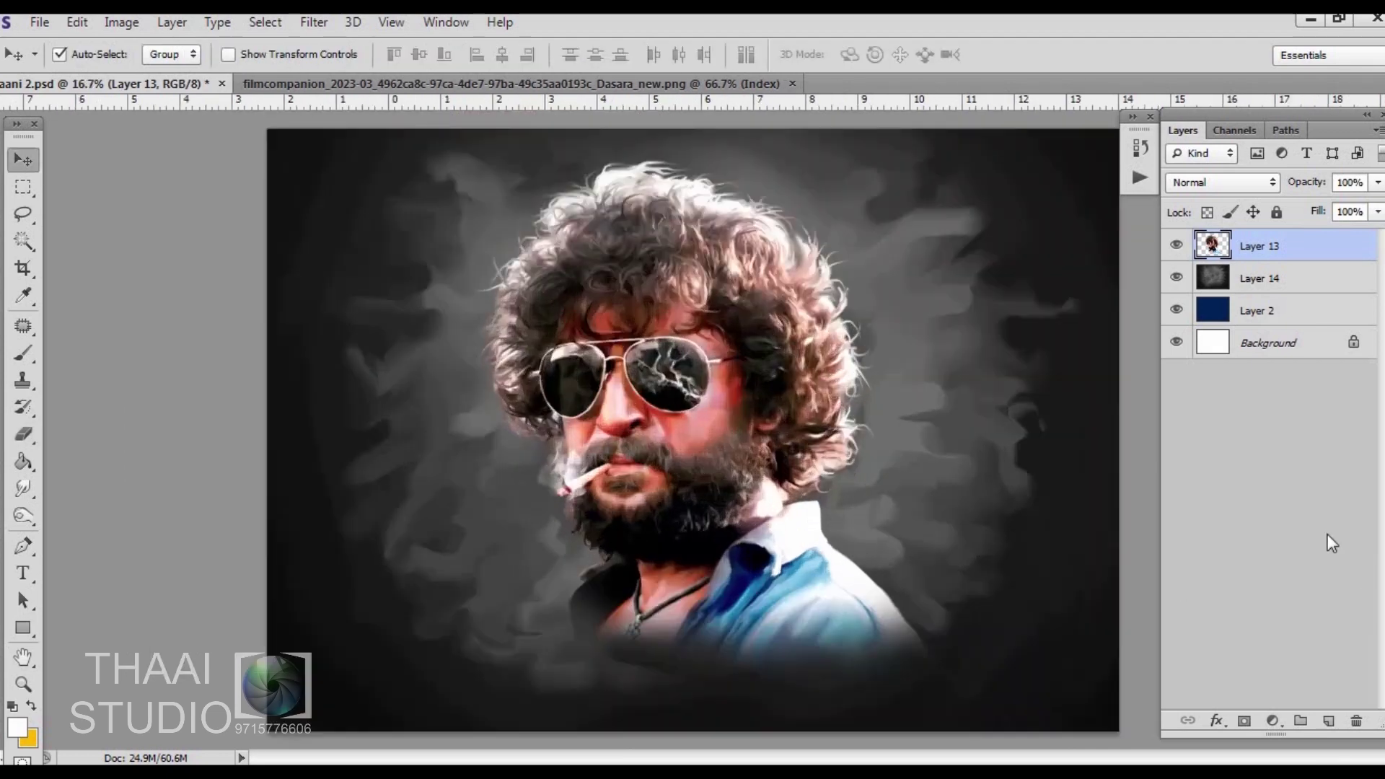
pyautogui.click(1258, 278)
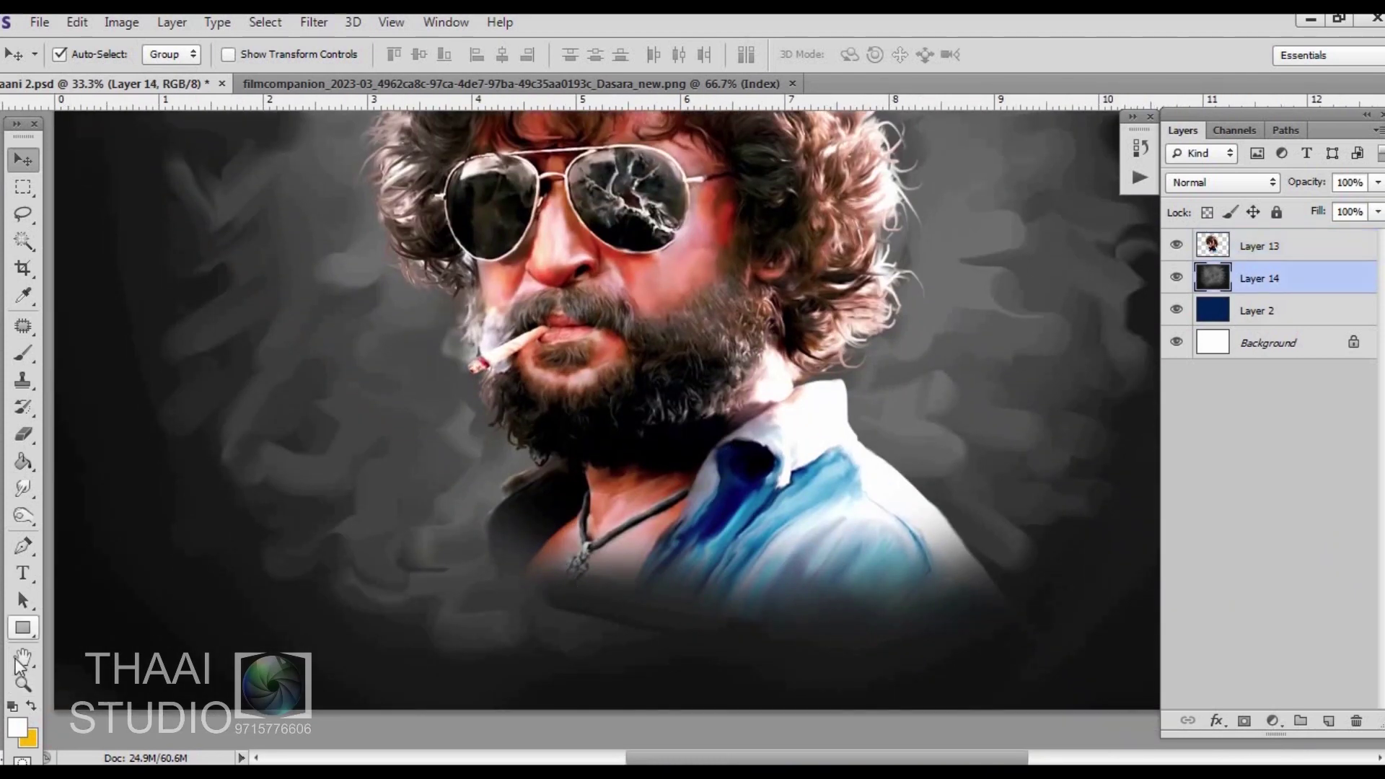
pyautogui.click(17, 727)
pyautogui.click(678, 568)
pyautogui.click(1154, 261)
pyautogui.hotkey('ctrl', '-')
pyautogui.hotkey('ctrl', '-')
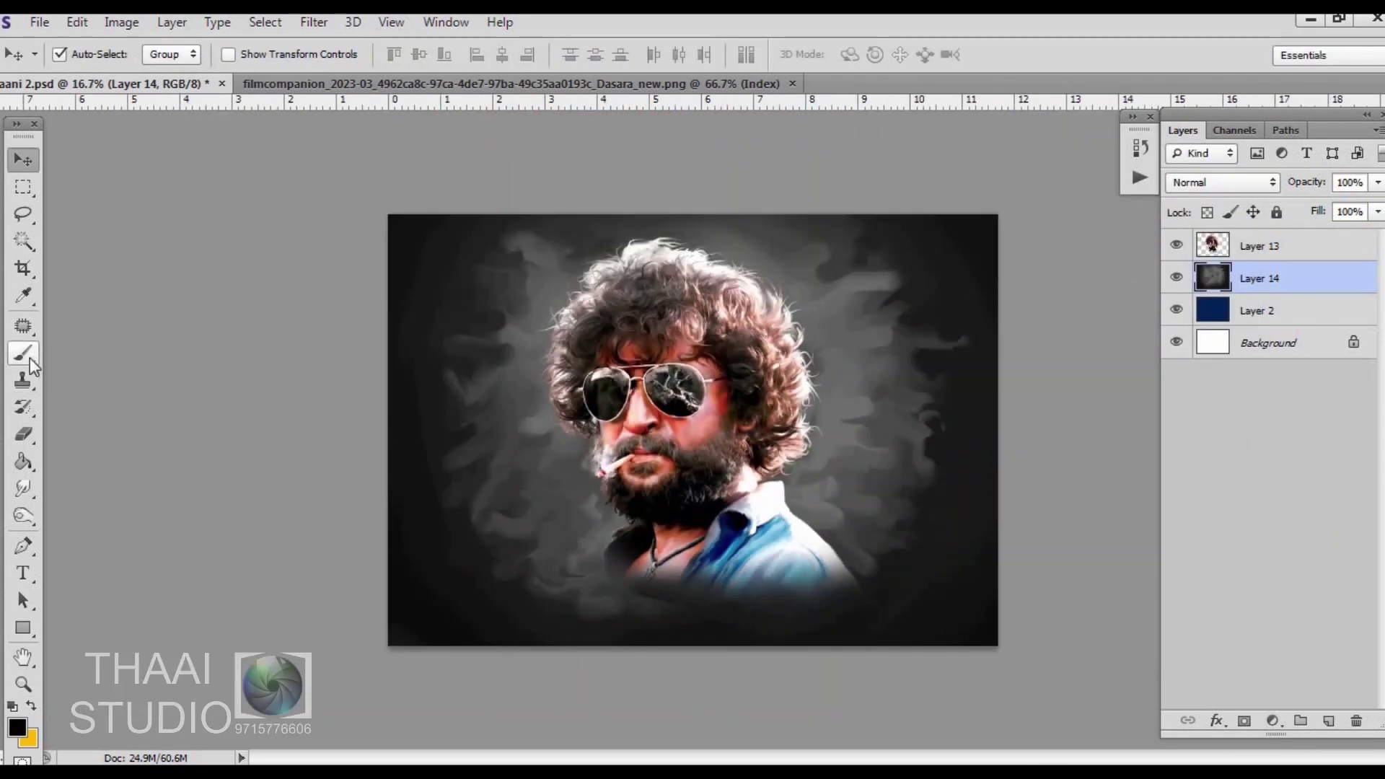
pyautogui.click(31, 359)
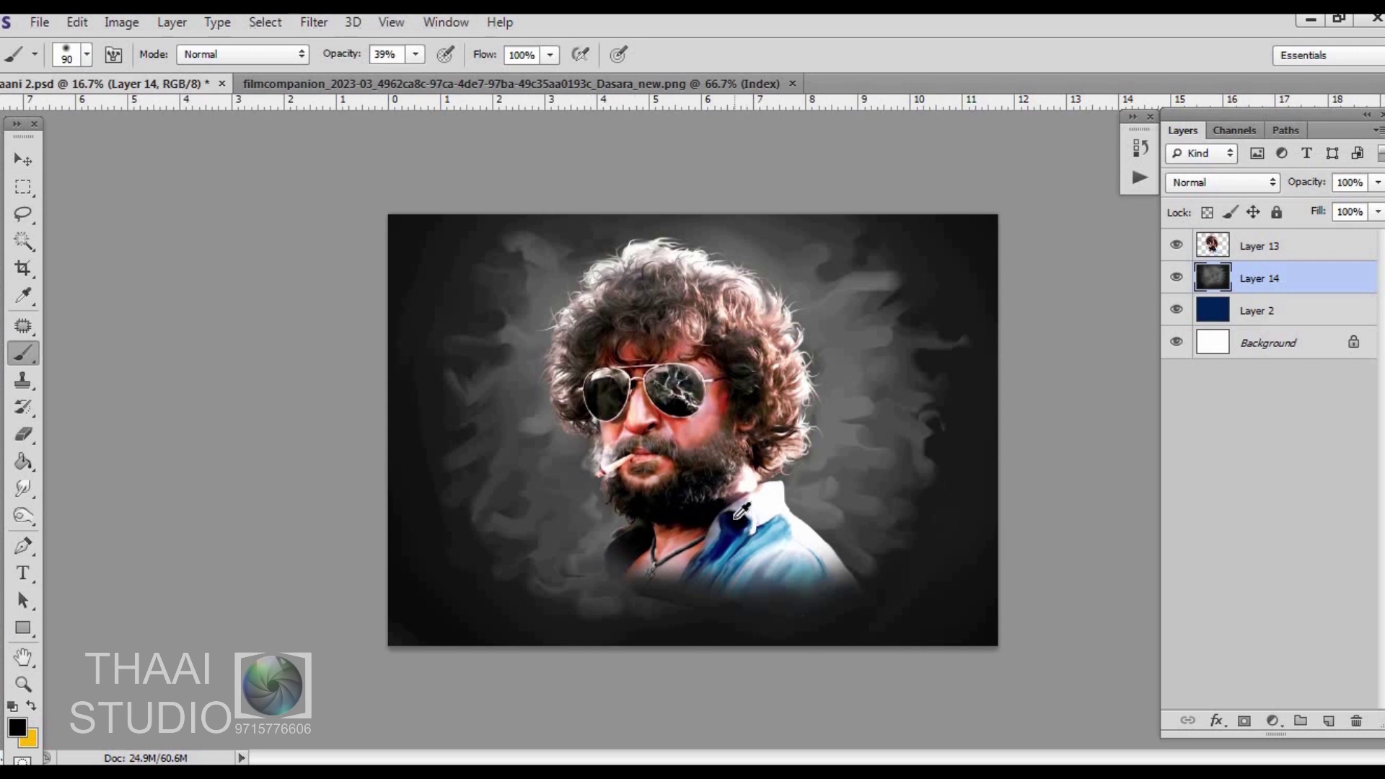
pyautogui.moveTo(354, 601)
pyautogui.mouseDown()
pyautogui.moveTo(649, 598)
pyautogui.moveTo(880, 577)
pyautogui.moveTo(548, 548)
pyautogui.moveTo(342, 367)
pyautogui.mouseUp()
pyautogui.click(415, 54)
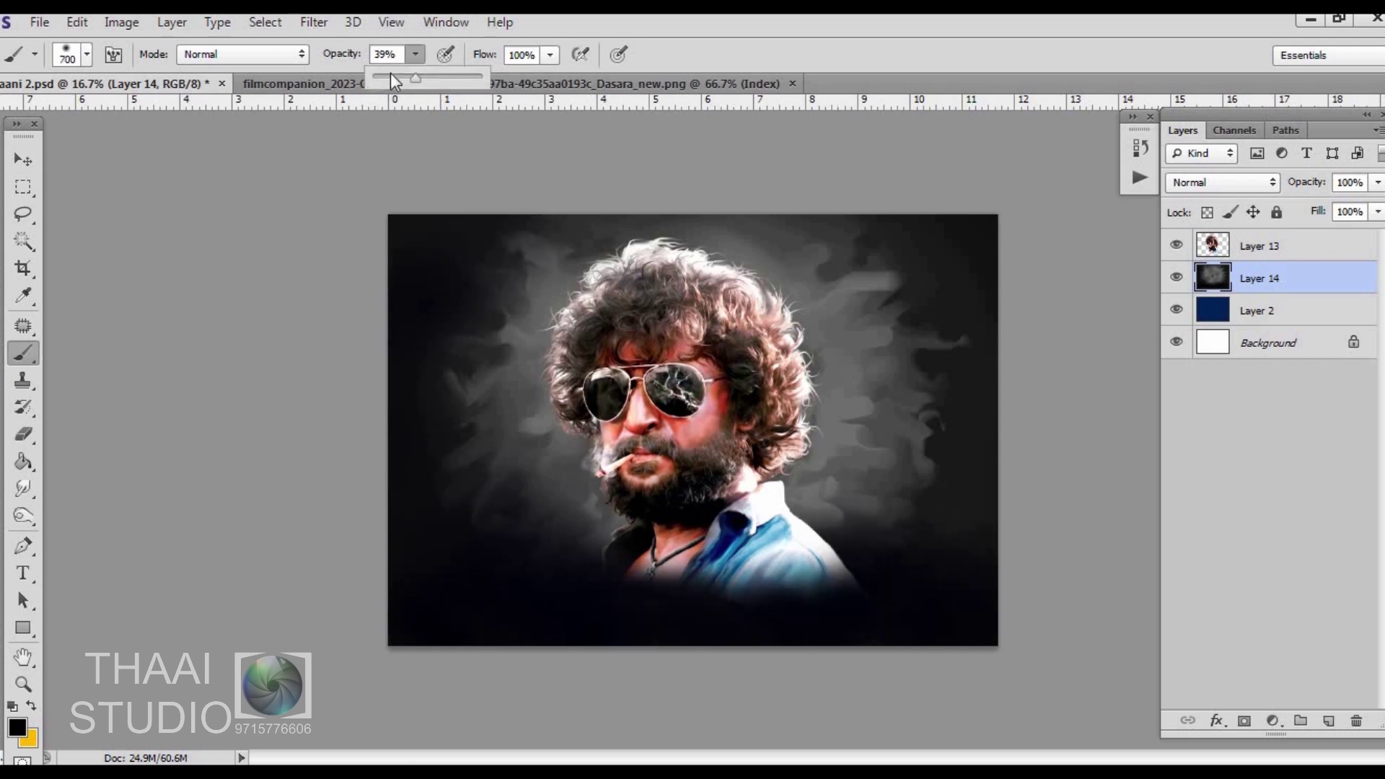
pyautogui.moveTo(728, 238); pyautogui.dragTo(933, 334)
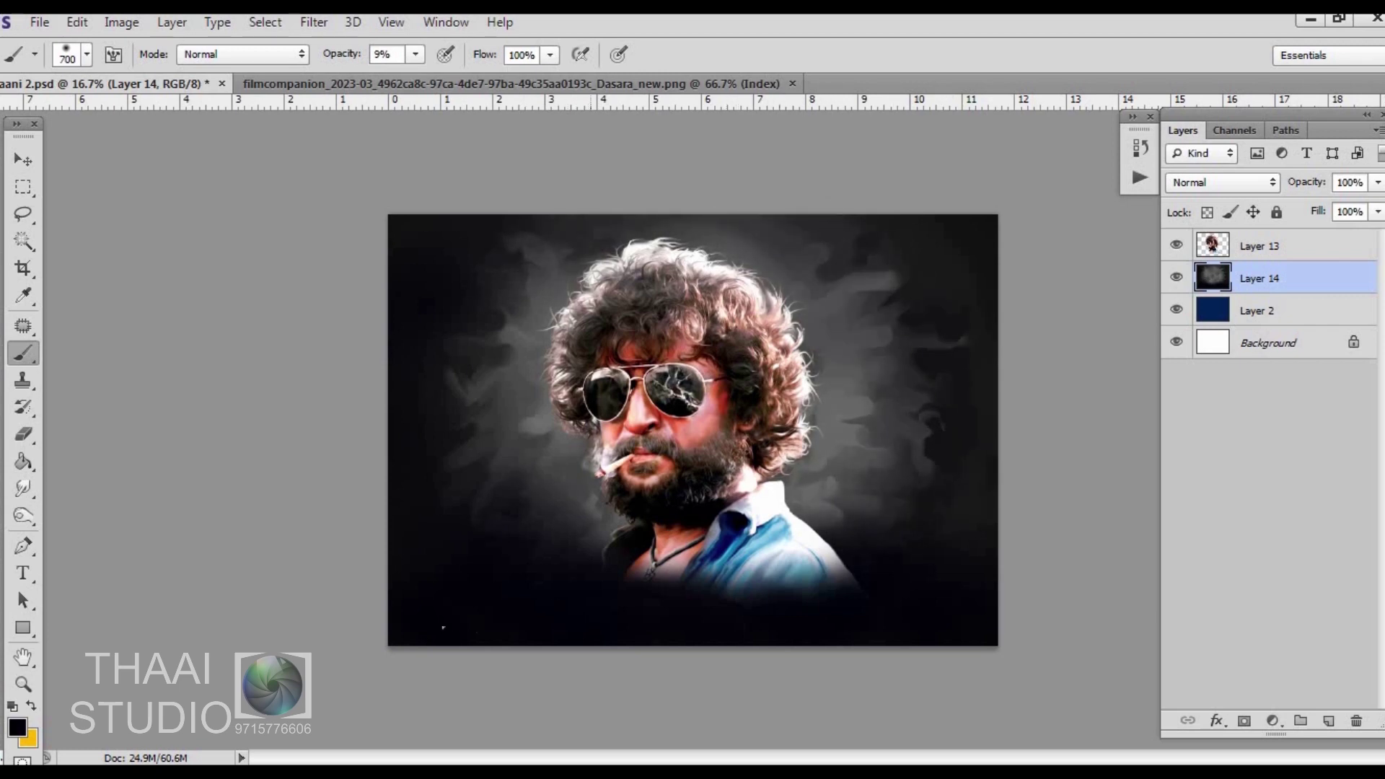
# Choose purple-blue #6969c0 as paint colour, add Layer 15, and enlarge the brush to 1000 px
pyautogui.rightClick(709, 395)
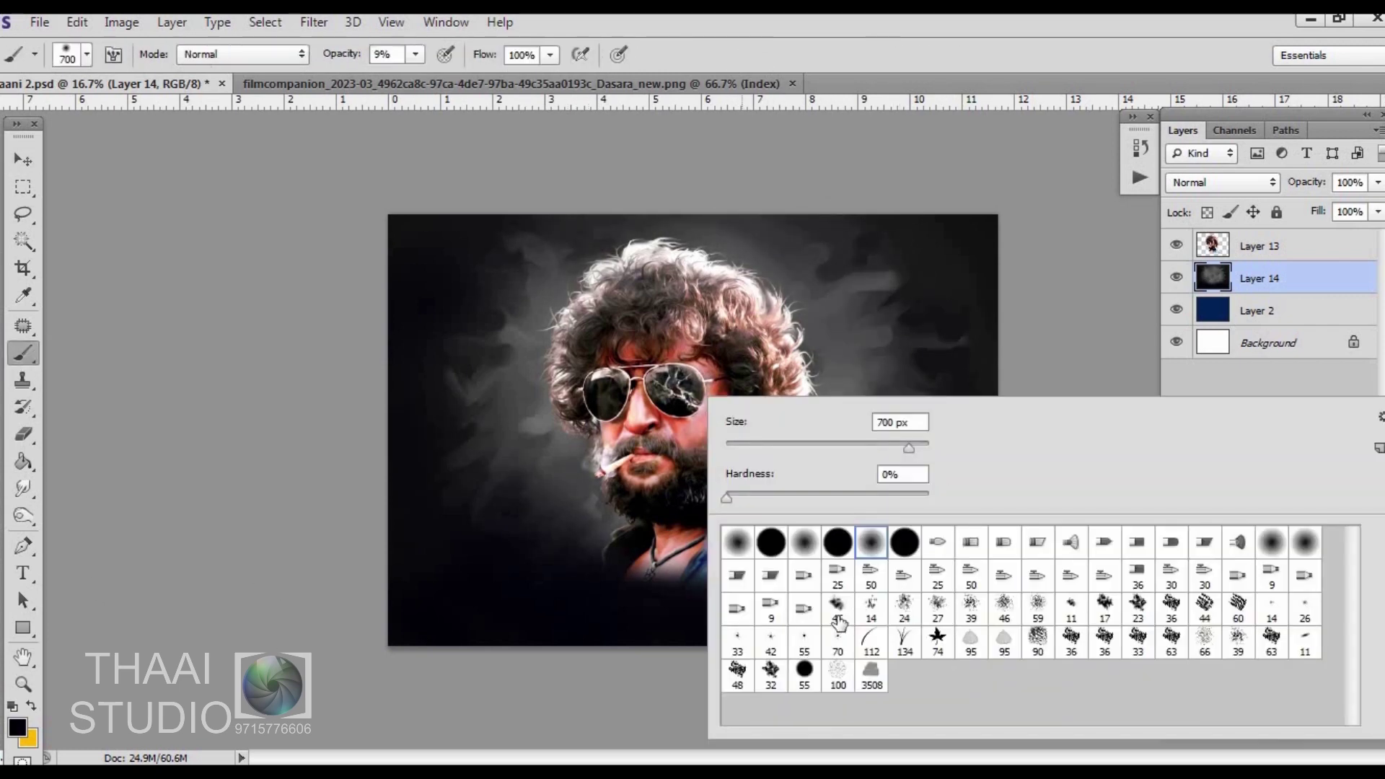
pyautogui.press('Escape')
pyautogui.press('i')
pyautogui.click(17, 727)
pyautogui.click(733, 331)
pyautogui.click(1212, 259)
pyautogui.press('b')
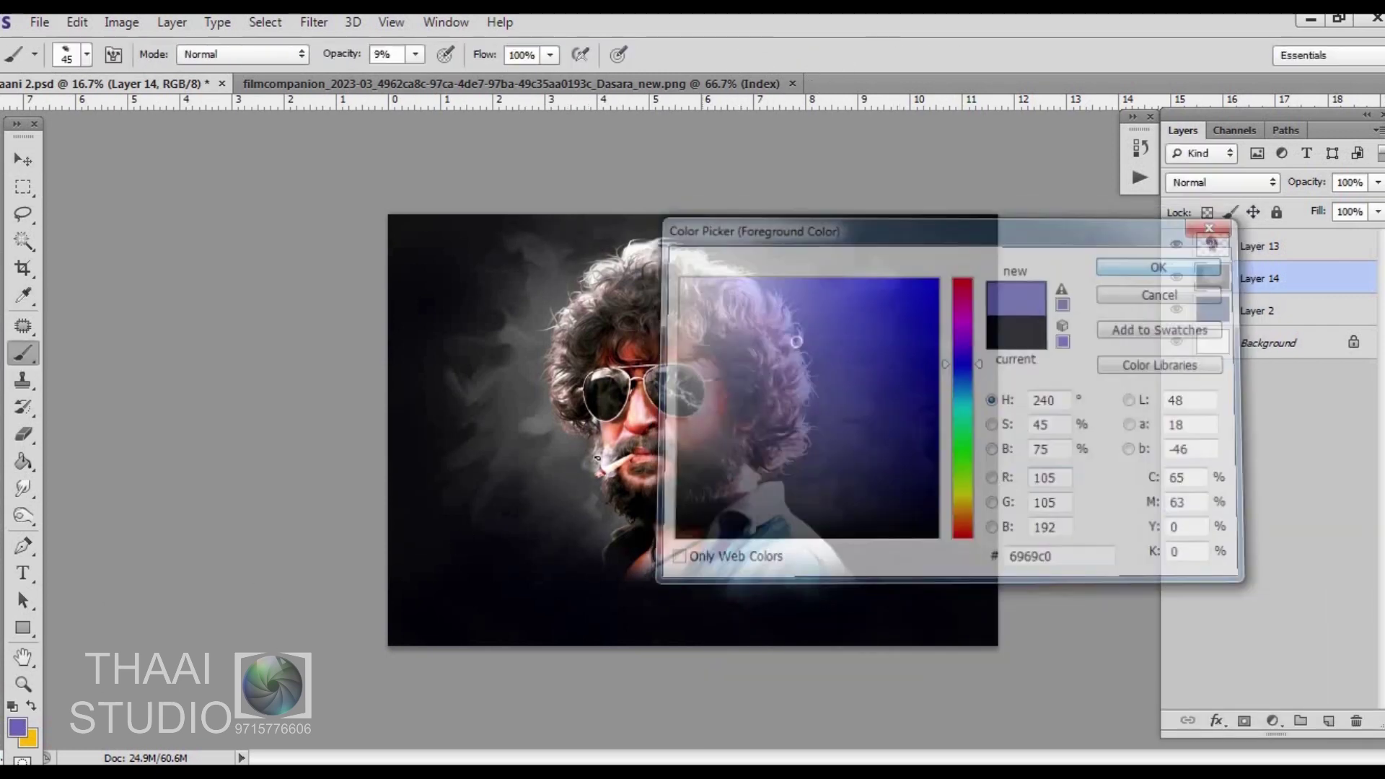
pyautogui.click(1327, 724)
pyautogui.press(']')
pyautogui.press(']')
pyautogui.press(']')
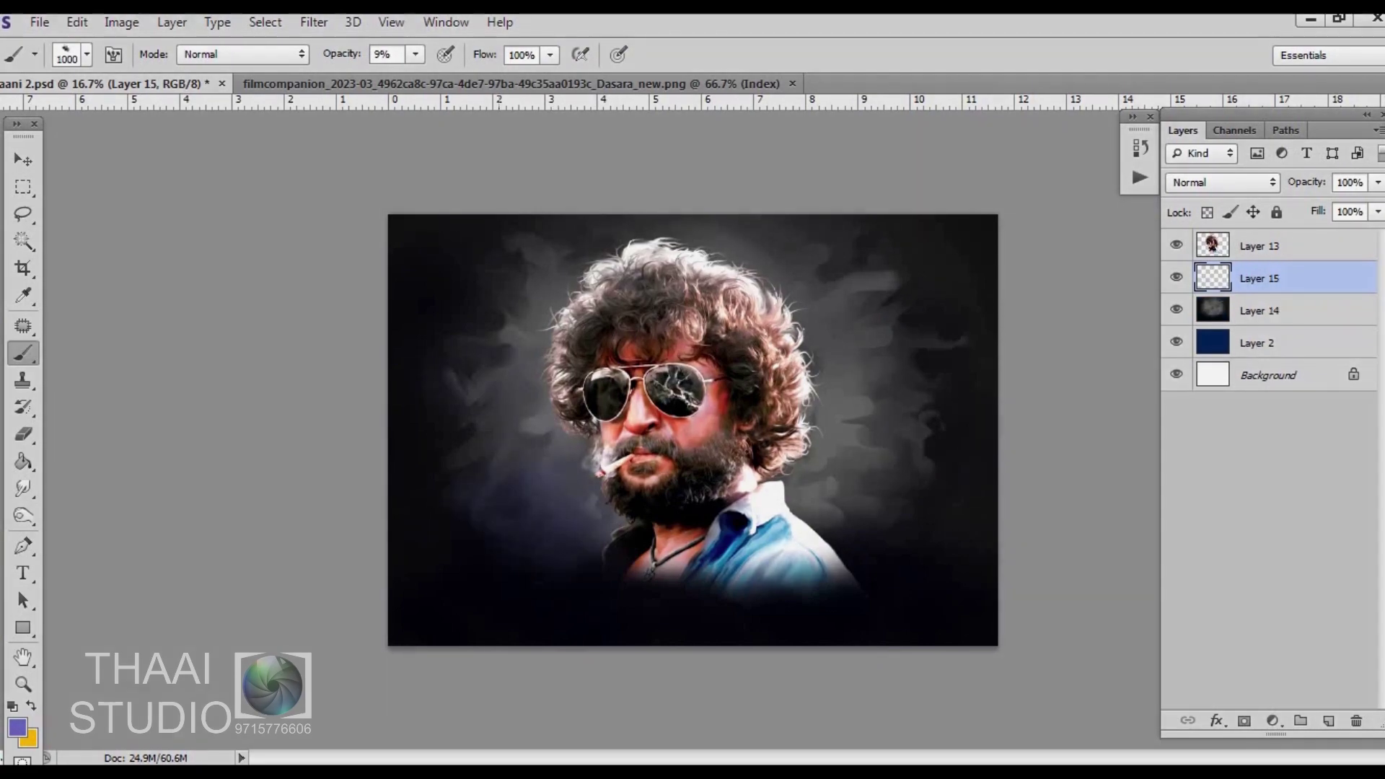